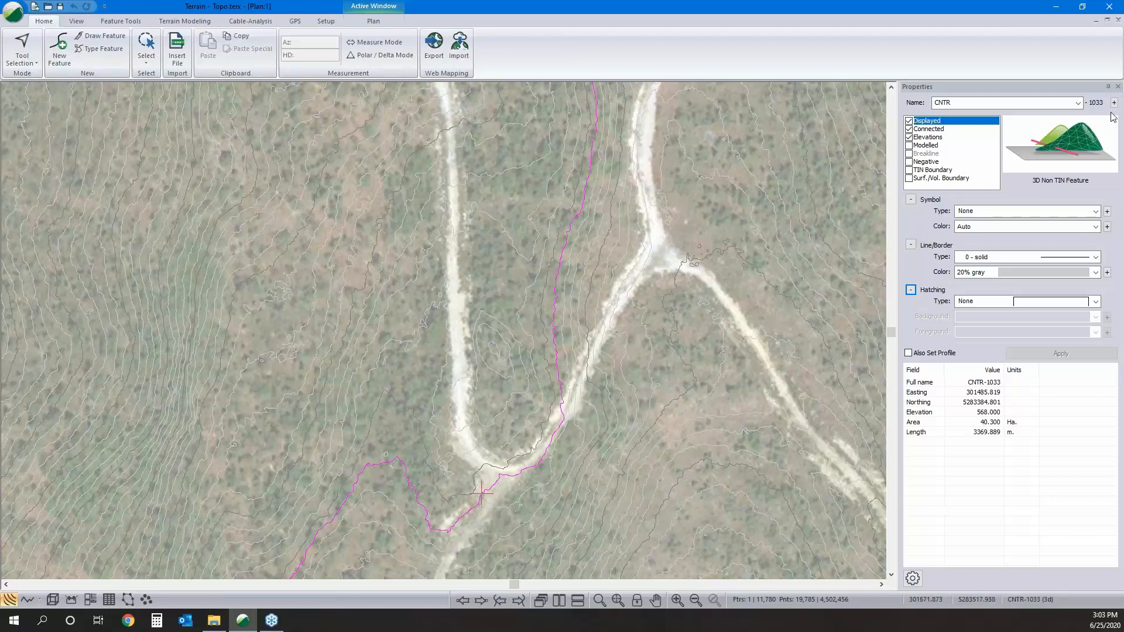
# - Open the terrain's 3D view and tile it vertically beside the plan view
pyautogui.click(52, 600)
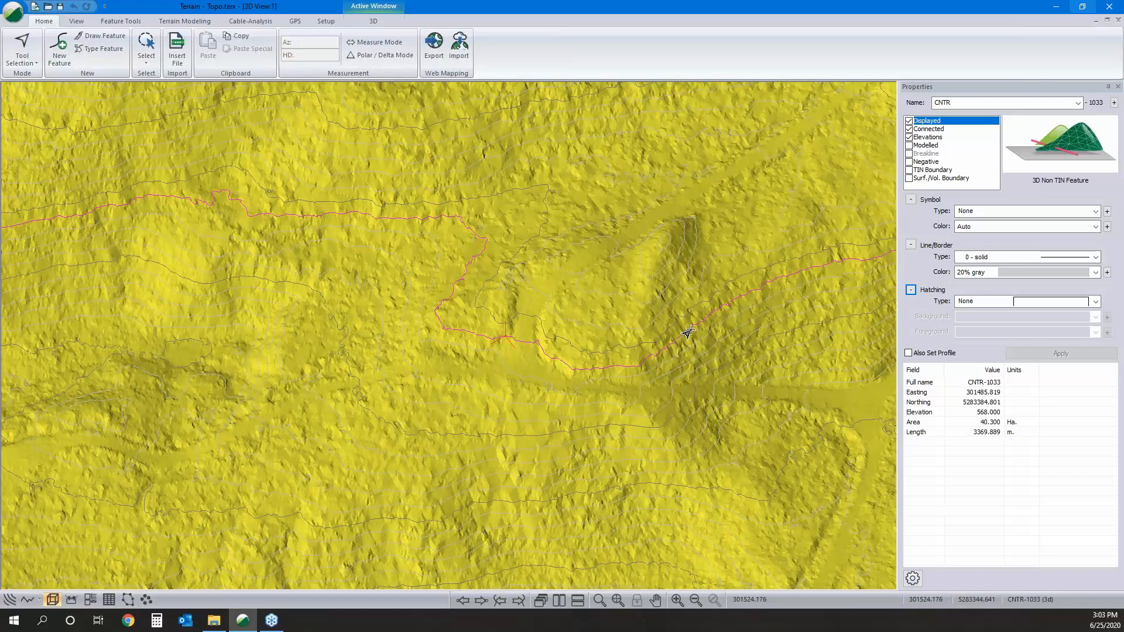
pyautogui.moveTo(688, 332)
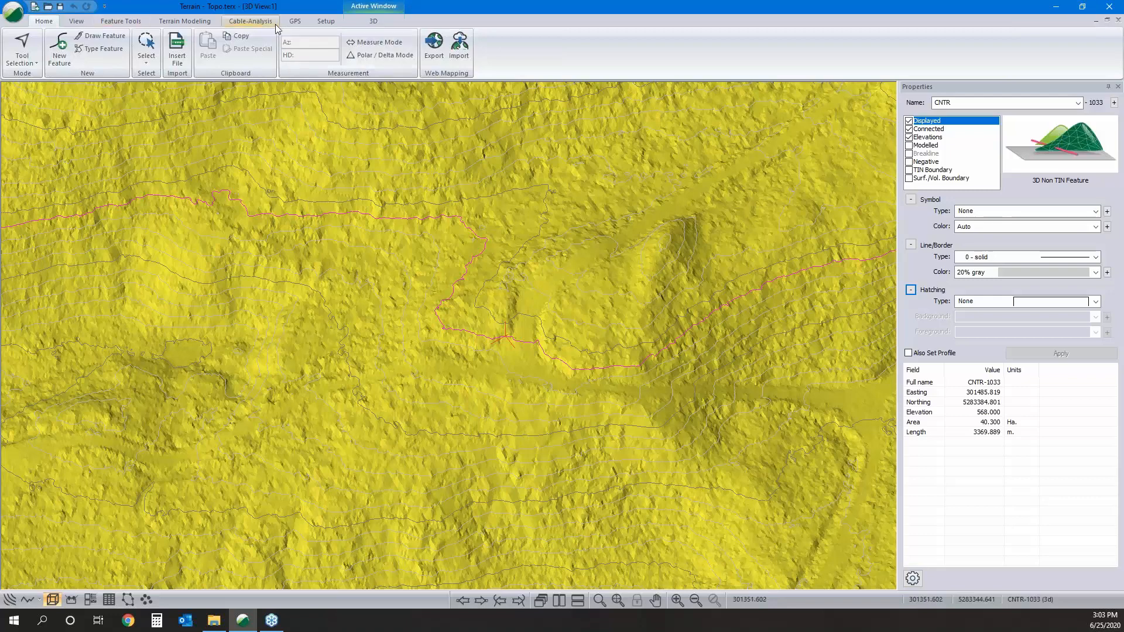
pyautogui.click(77, 22)
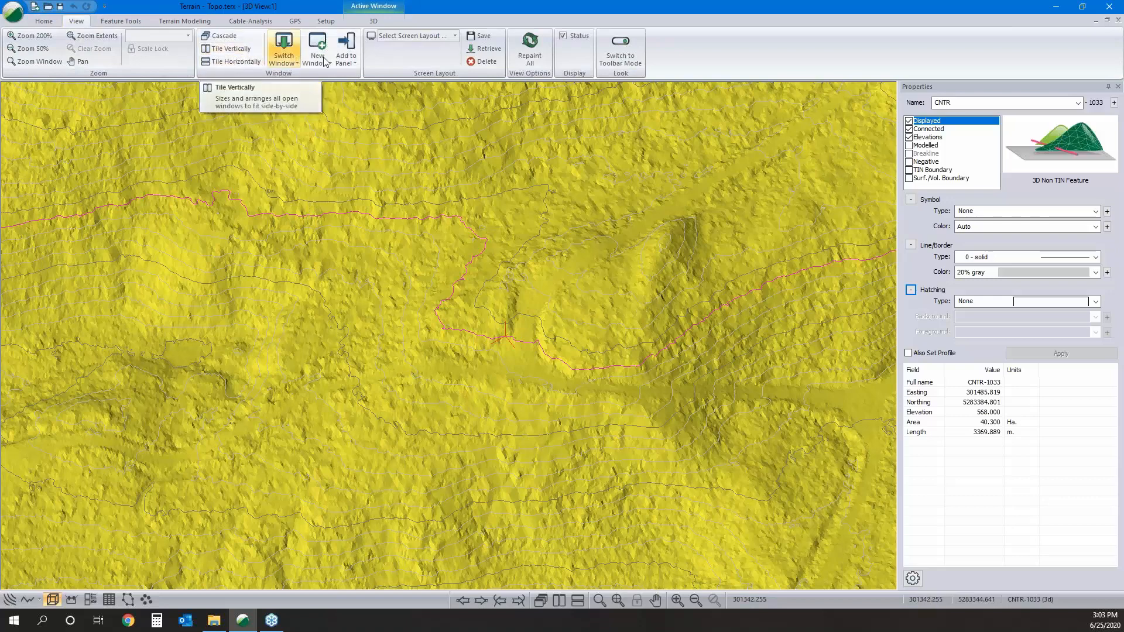
pyautogui.click(234, 51)
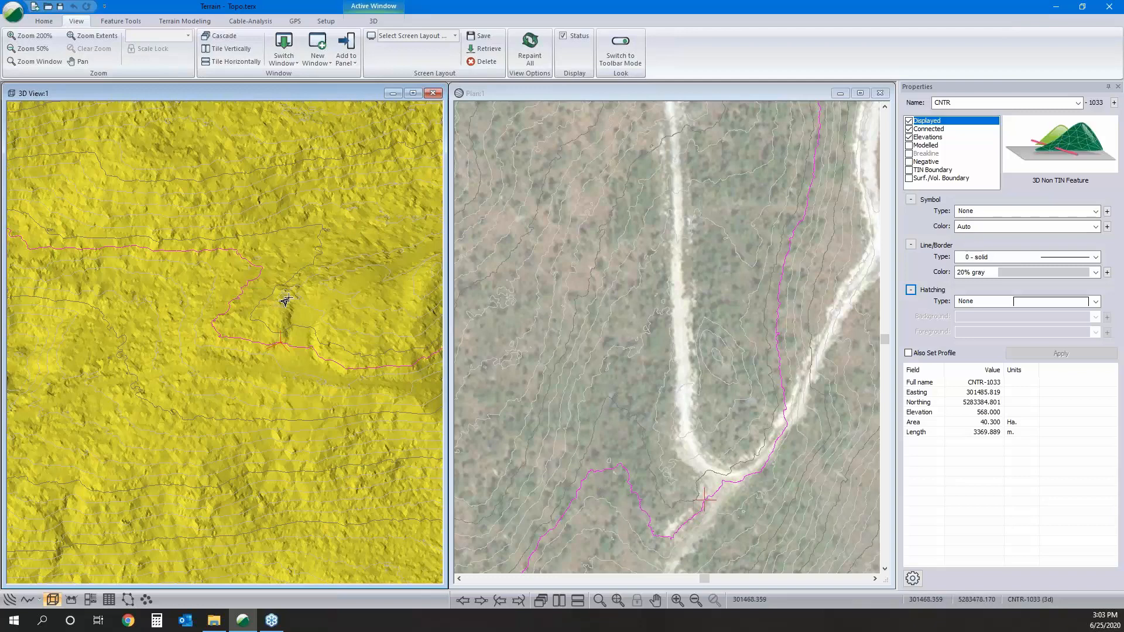
pyautogui.moveTo(286, 301)
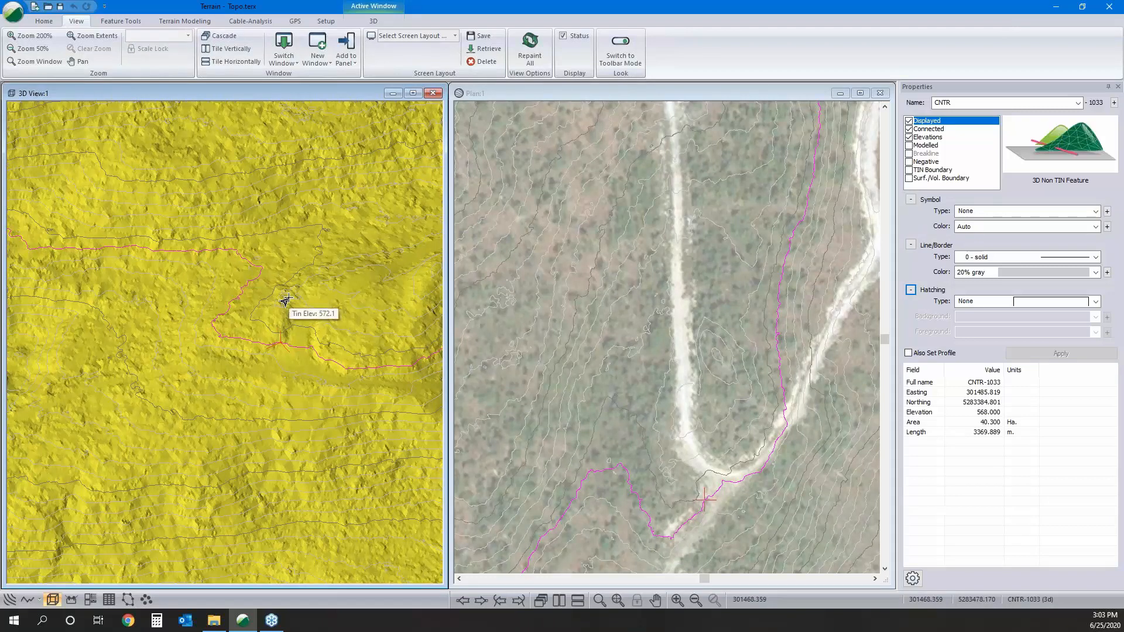
# - Set the active 3D window's options to show the plan pointer's position in the 3D view
pyautogui.rightClick(266, 271)
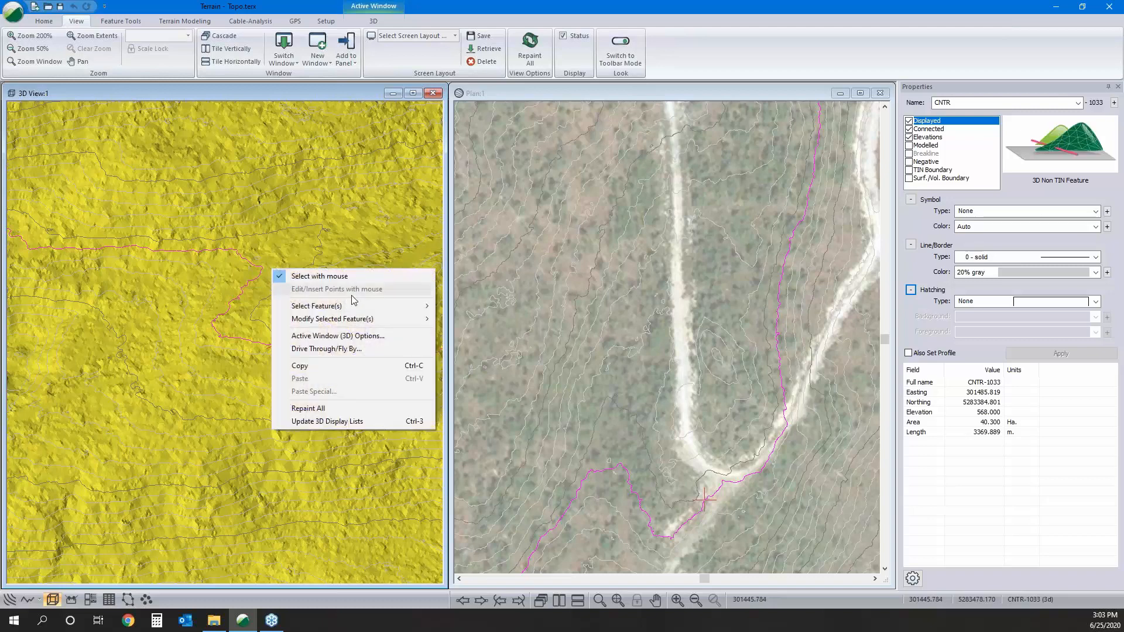
pyautogui.click(333, 337)
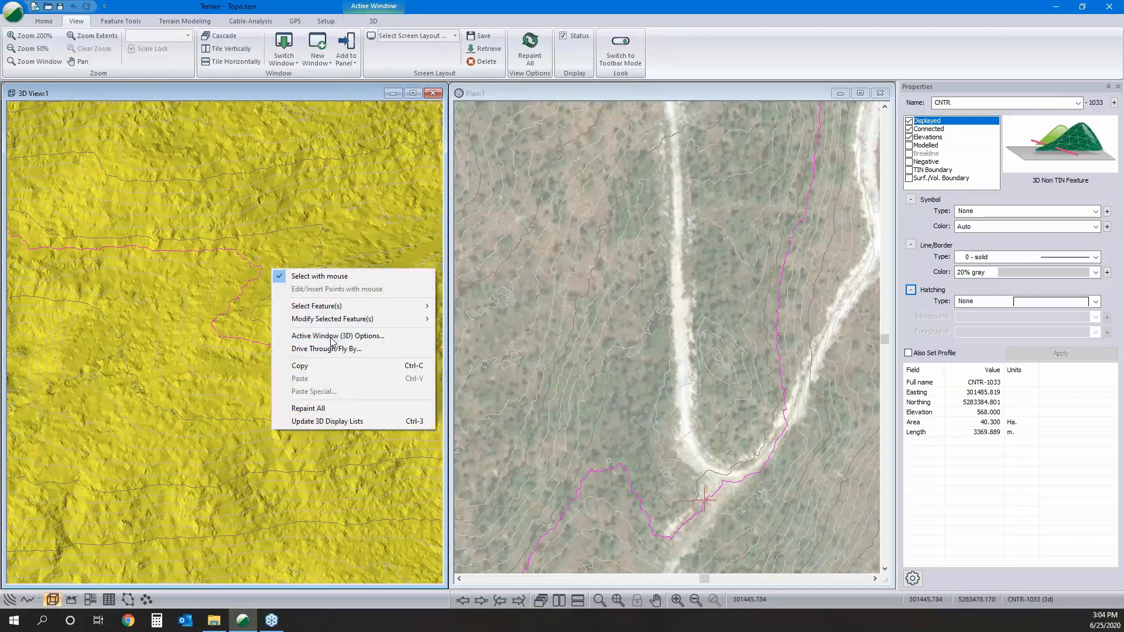
pyautogui.click(604, 247)
pyautogui.click(635, 422)
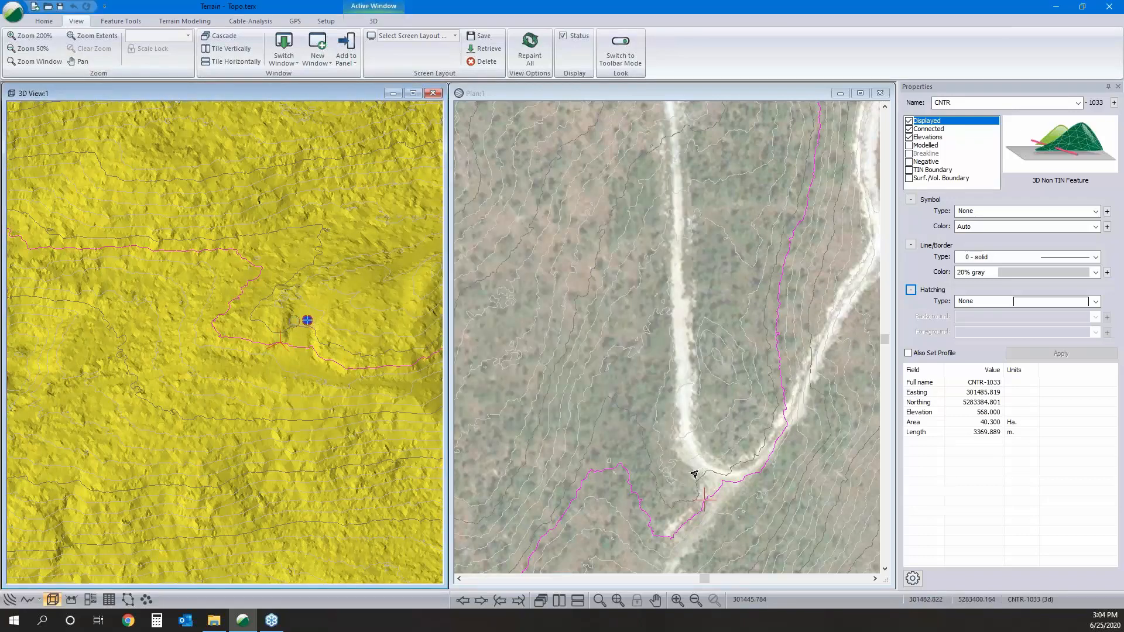
pyautogui.moveTo(694, 474)
# - Start a new mouse-drawn feature named Extents L with Modelled enabled and Elevations disabled
pyautogui.moveTo(273, 344)
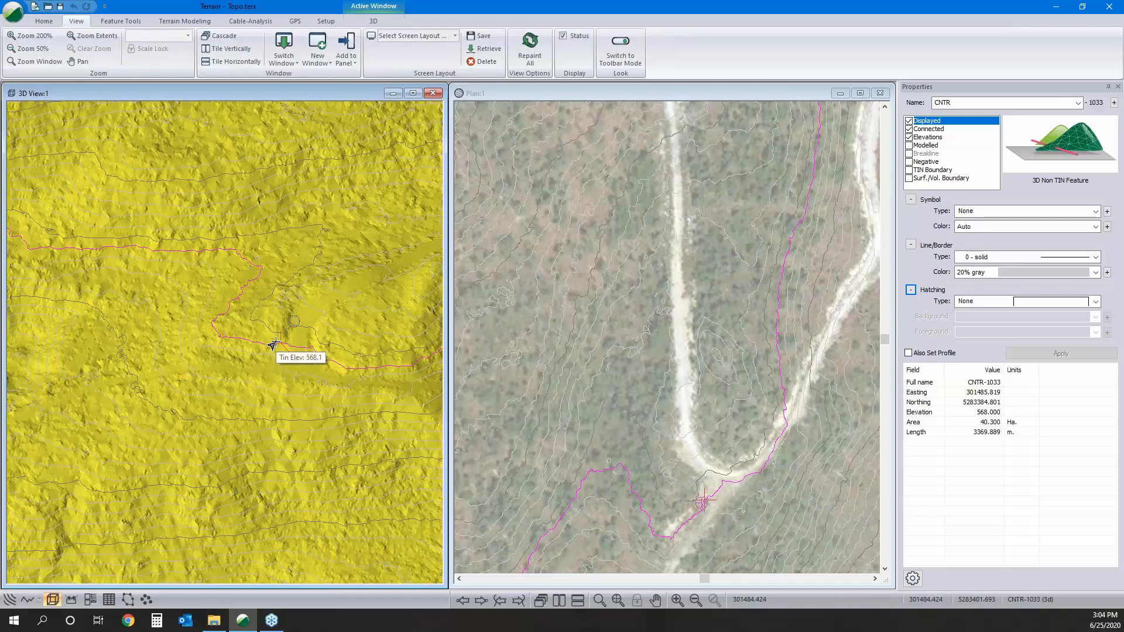
pyautogui.doubleClick(273, 344)
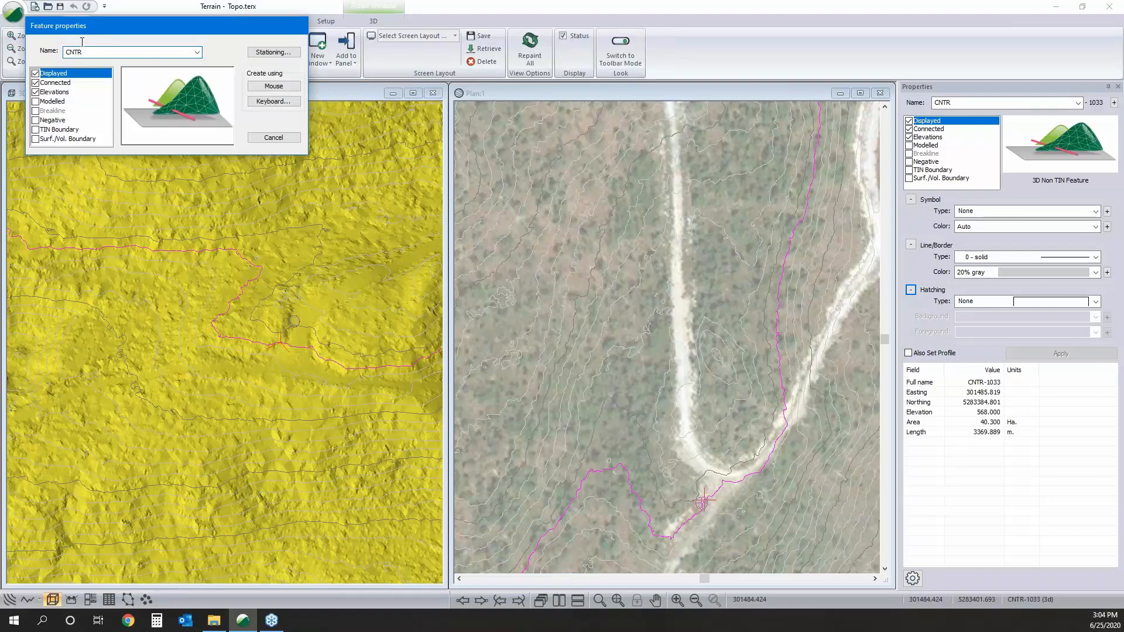
pyautogui.write('Extents L')
pyautogui.click(37, 100)
pyautogui.click(35, 93)
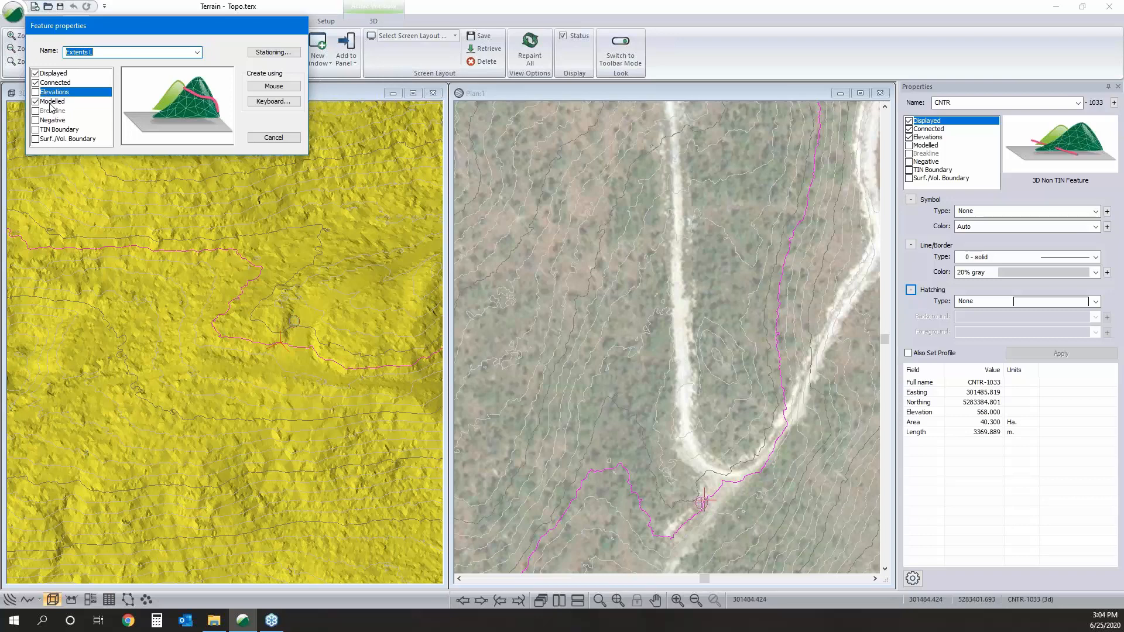
pyautogui.click(287, 89)
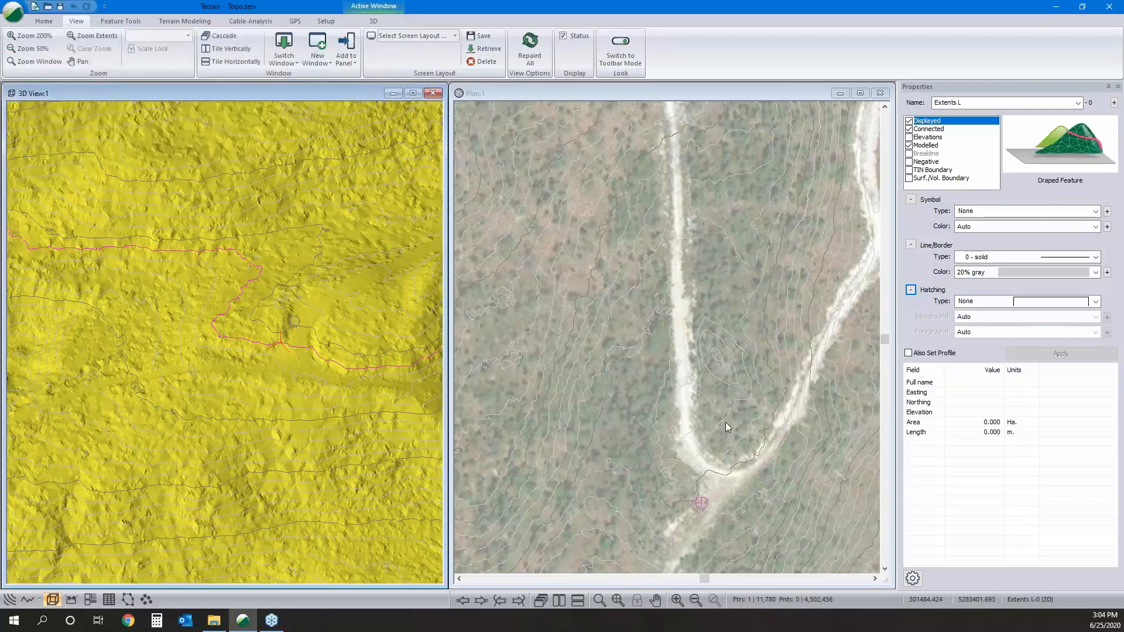
# - Draw the Extents L line in plan from below the road hairpin up its outer west side, about 90 m long
pyautogui.click(753, 345)
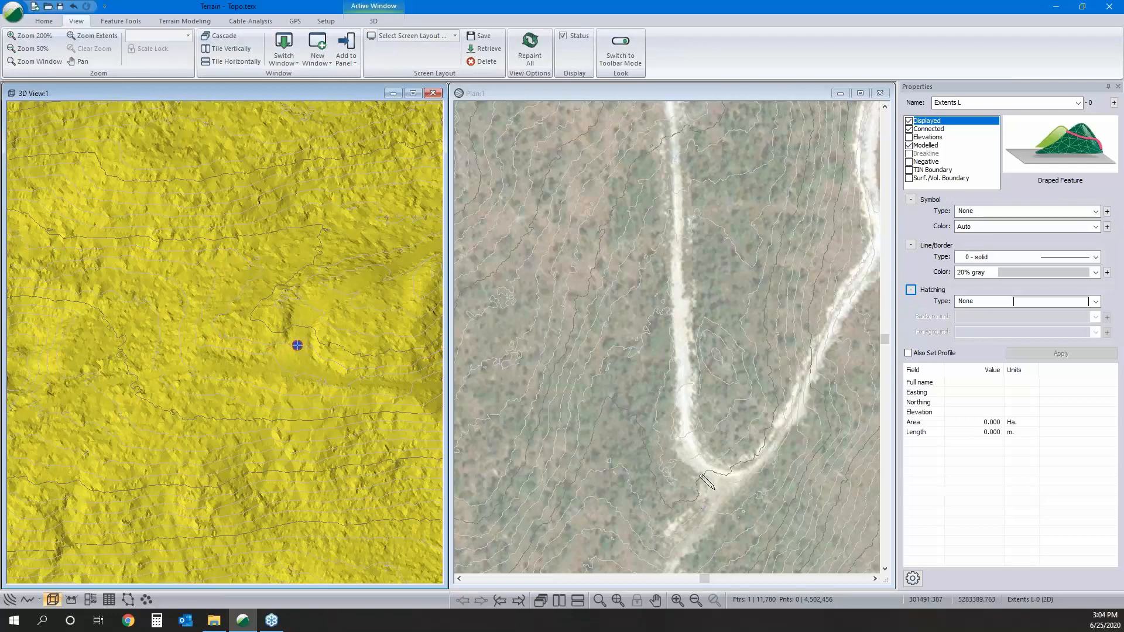
pyautogui.click(696, 498)
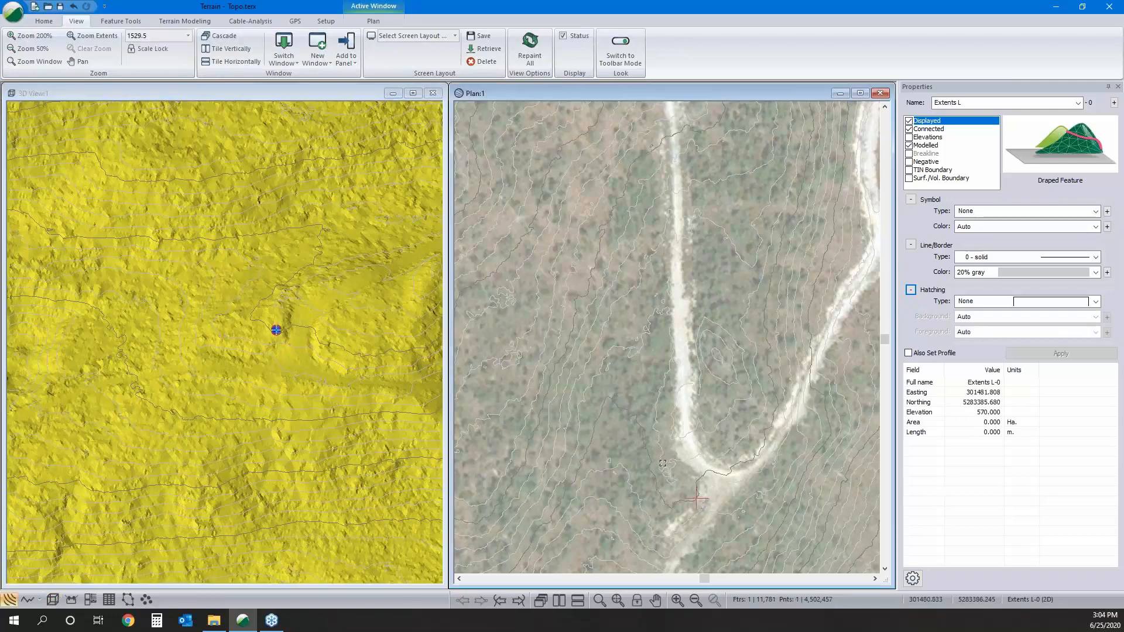
pyautogui.click(662, 466)
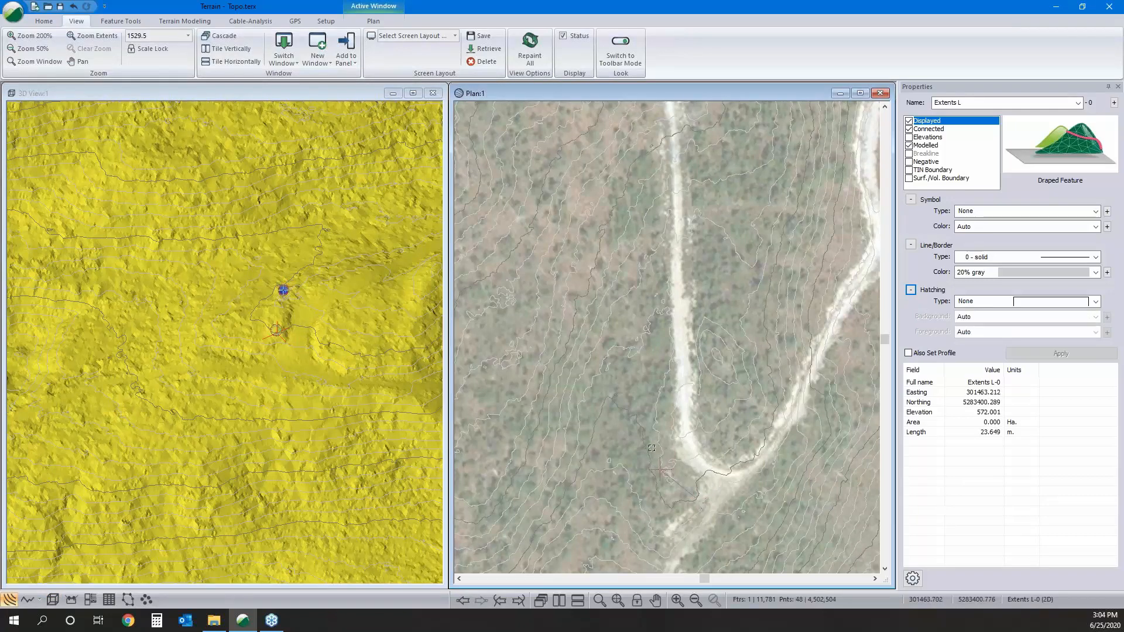
pyautogui.click(654, 371)
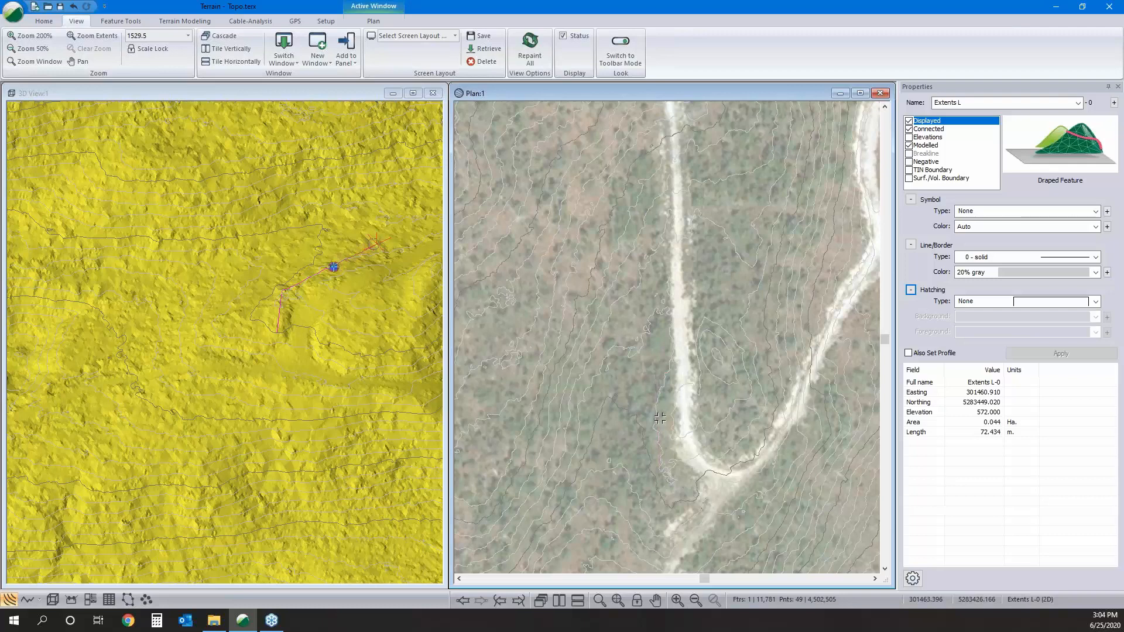
pyautogui.click(670, 396)
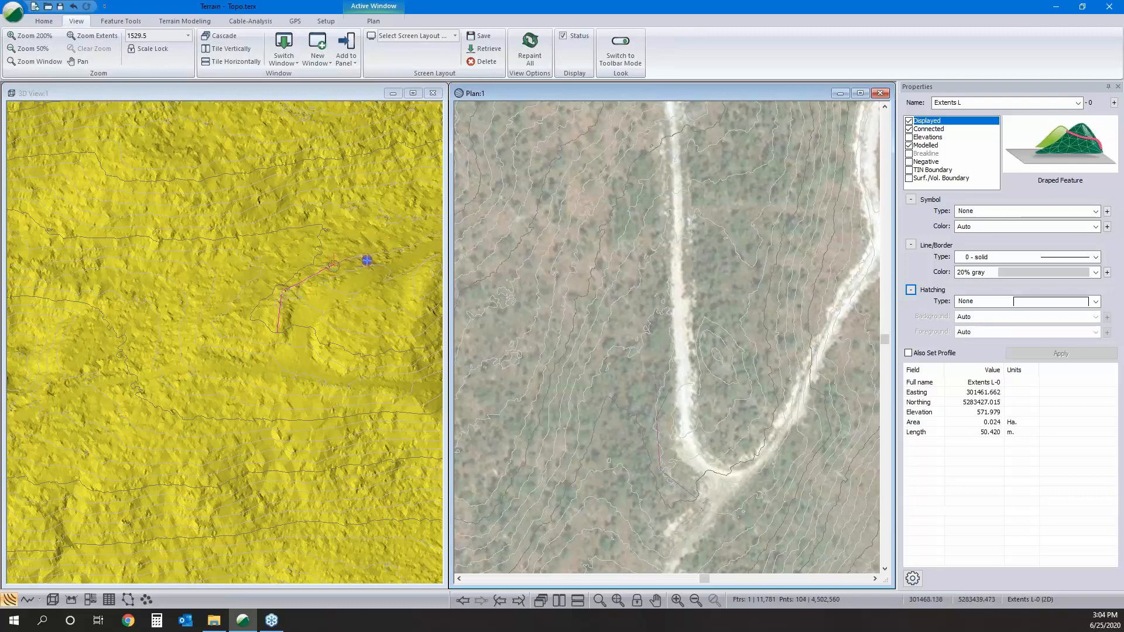
pyautogui.click(666, 381)
pyautogui.click(271, 325)
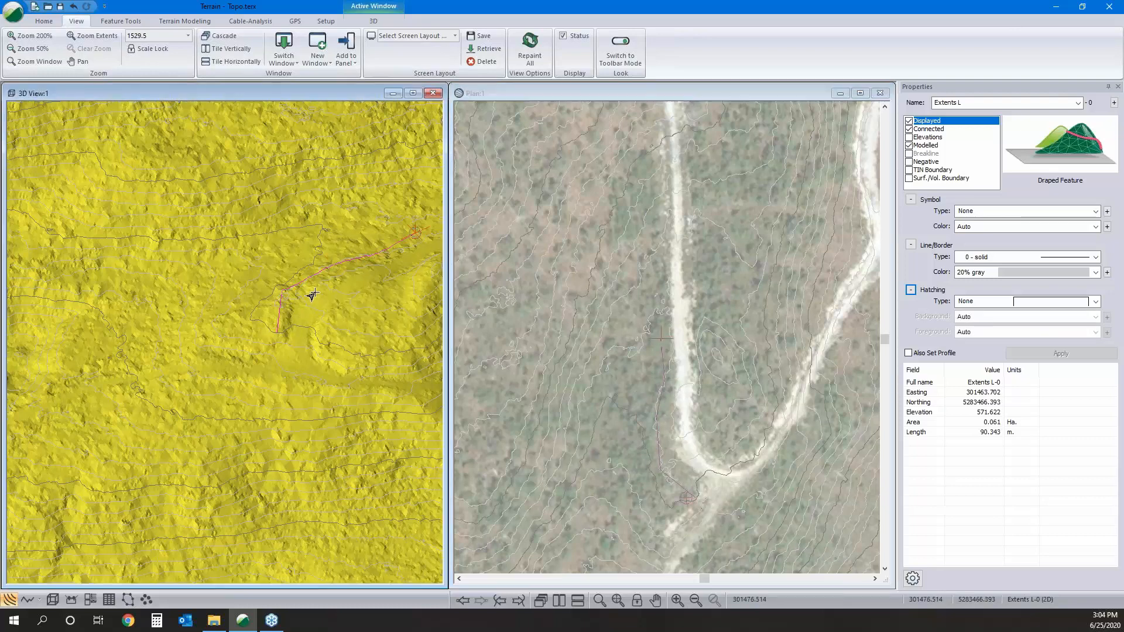
# - Continue Extents L north beside the west road leg to about 102 m in length and finish drawing
pyautogui.moveTo(346, 279)
pyautogui.mouseDown()
pyautogui.moveTo(257, 368)
pyautogui.moveTo(283, 366)
pyautogui.moveTo(242, 367)
pyautogui.mouseUp()
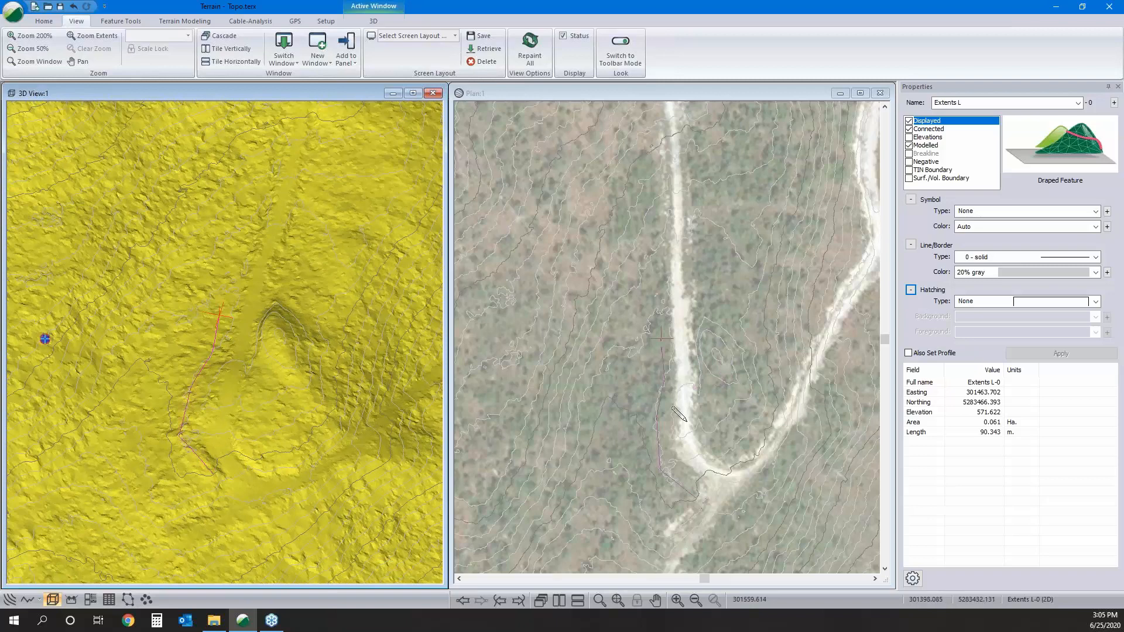
pyautogui.click(669, 379)
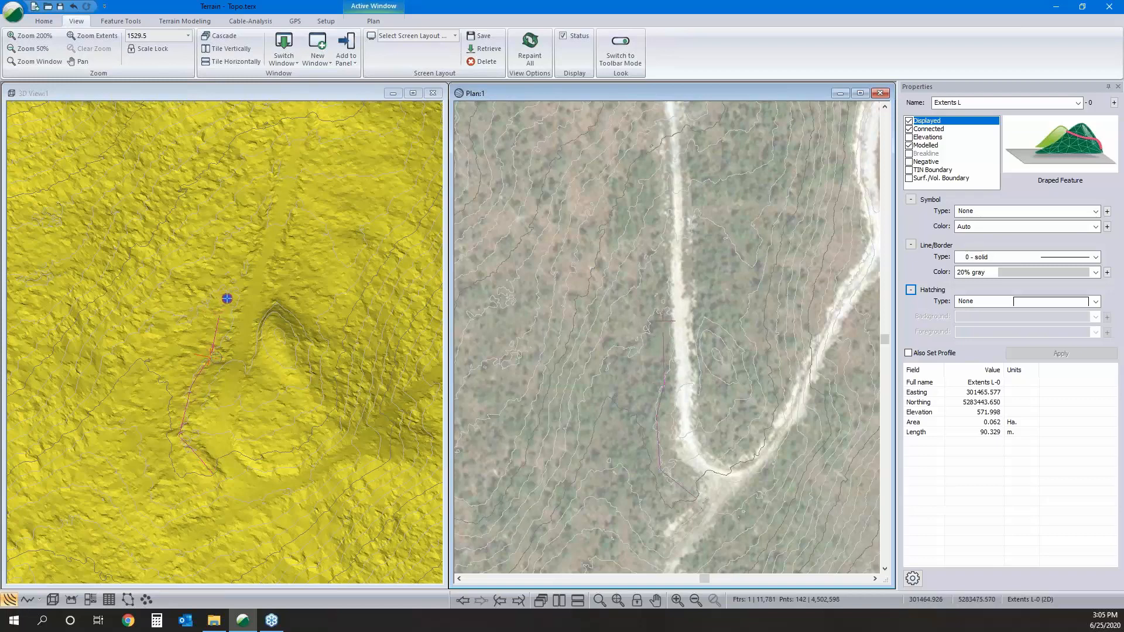
pyautogui.click(662, 315)
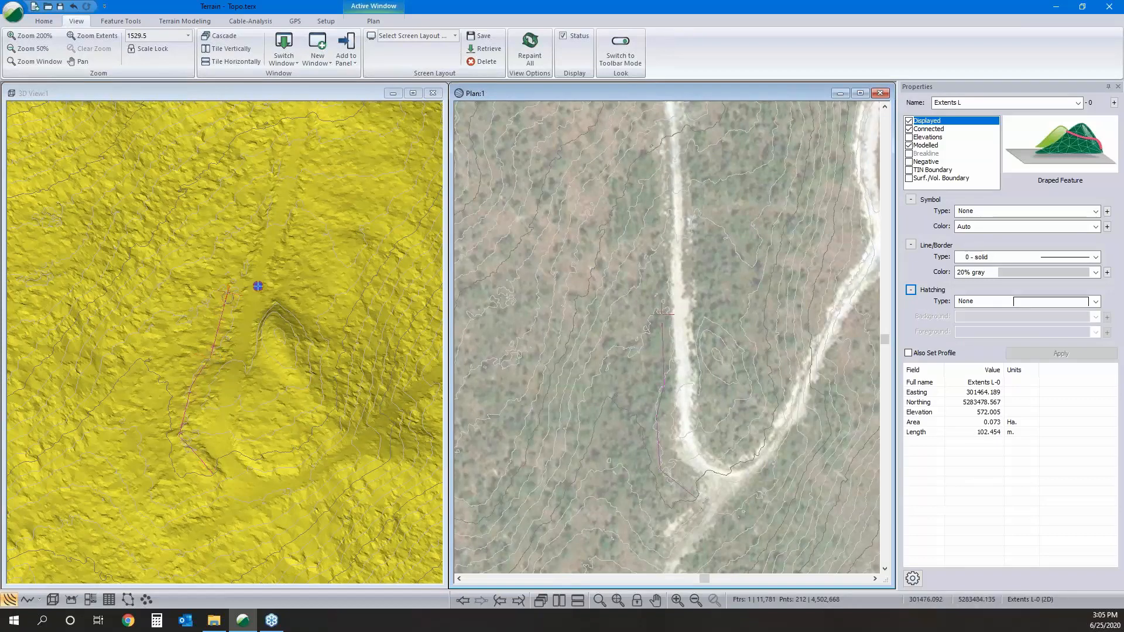
pyautogui.rightClick(675, 297)
pyautogui.click(693, 321)
# - Start a second mouse-drawn draped feature named Extents R
pyautogui.click(112, 20)
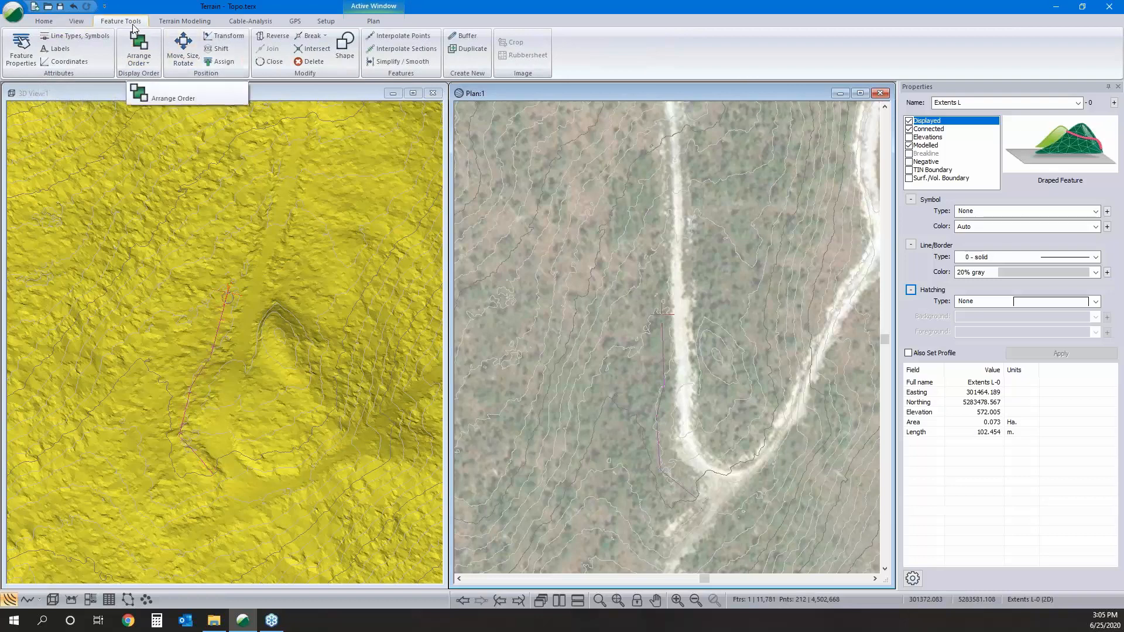
pyautogui.click(52, 22)
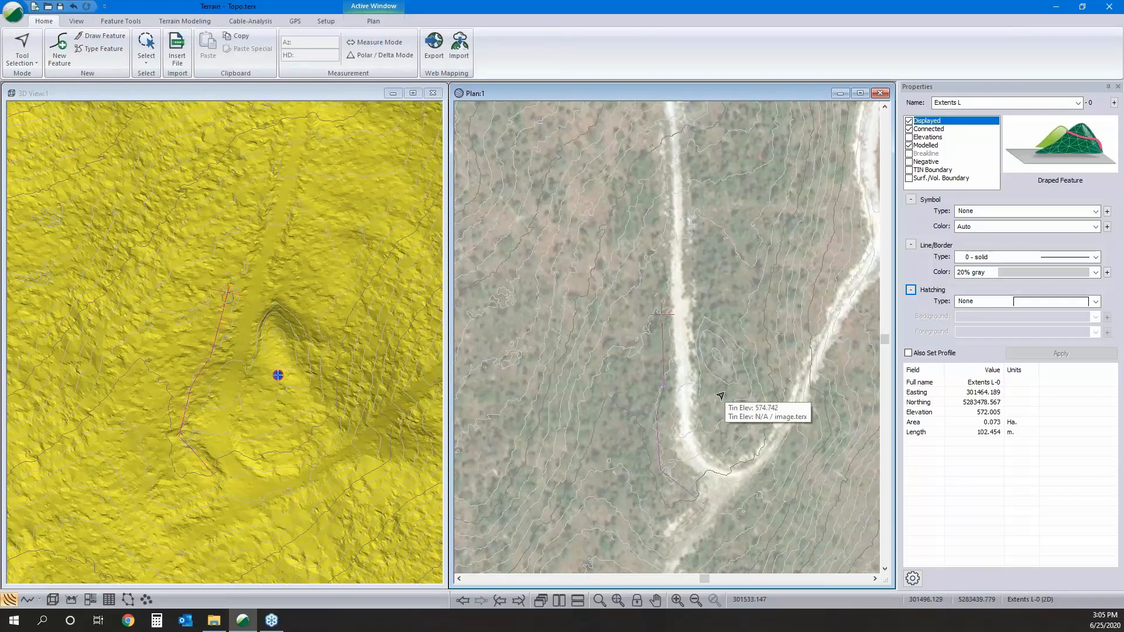
pyautogui.hotkey('ctrl', 'f')
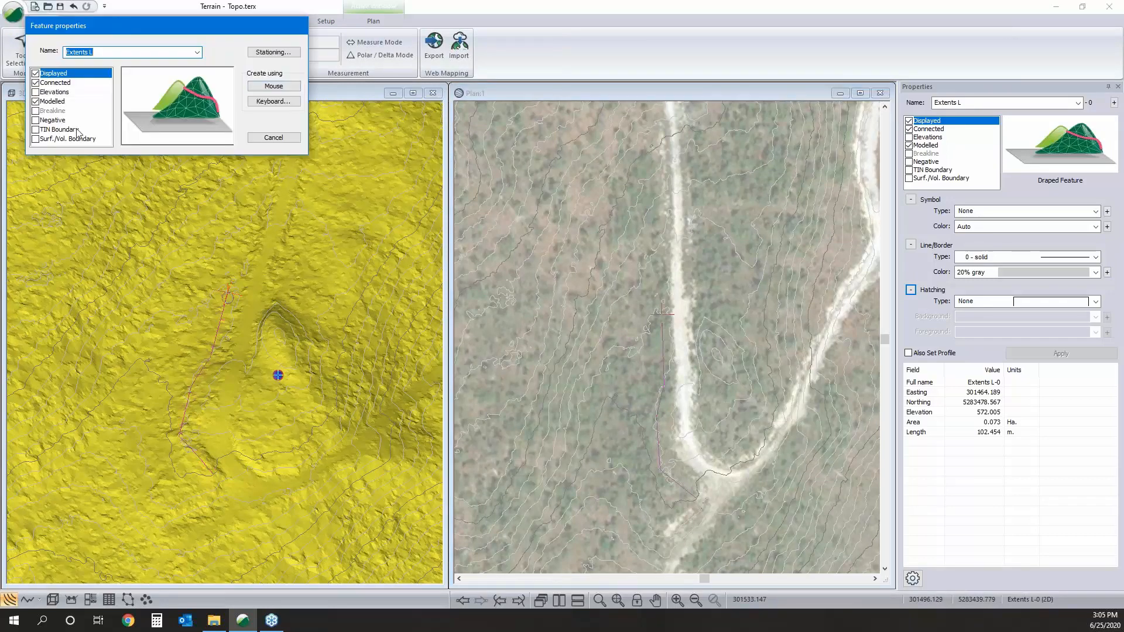
pyautogui.click(95, 52)
pyautogui.click(293, 88)
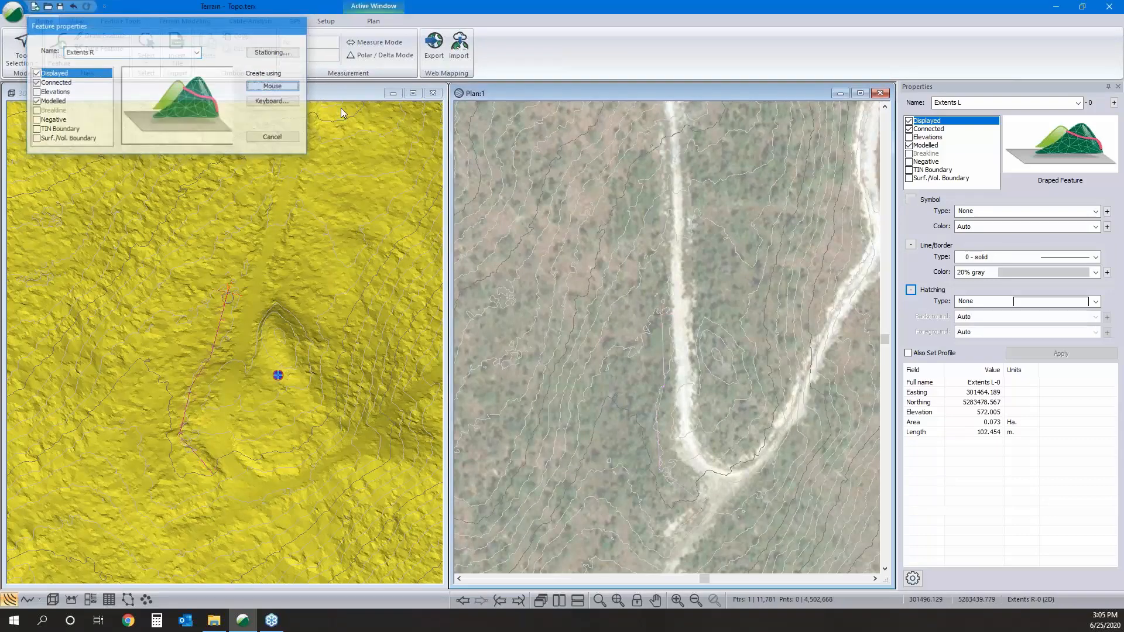
# - Draw an Extents R segment about 21 m long inside the road hairpin and stop drawing
pyautogui.click(733, 474)
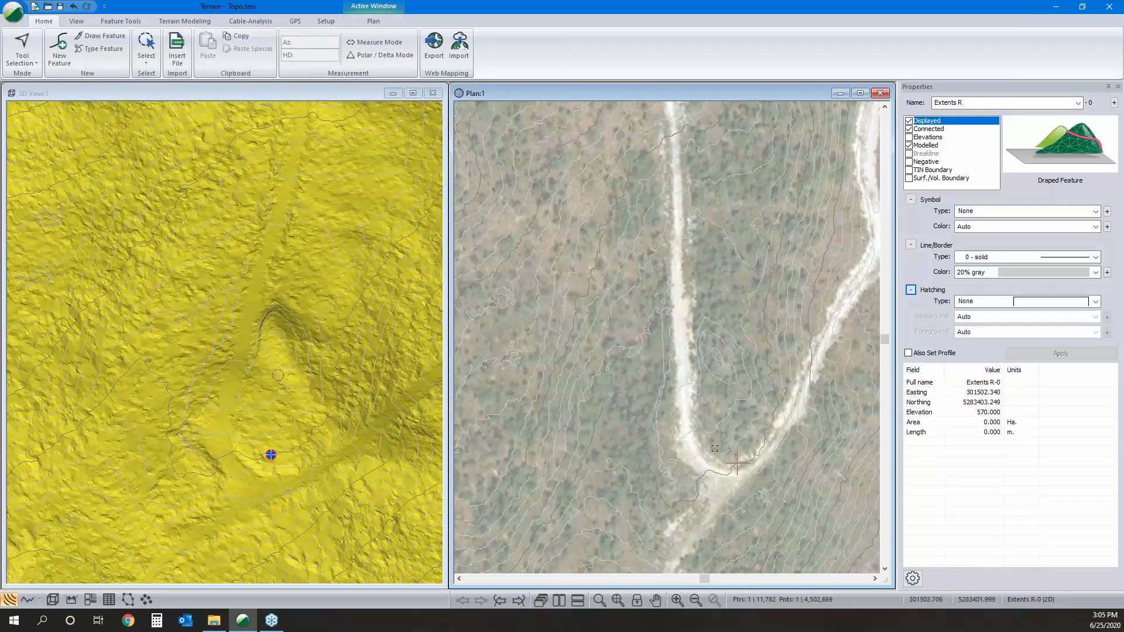
pyautogui.click(708, 432)
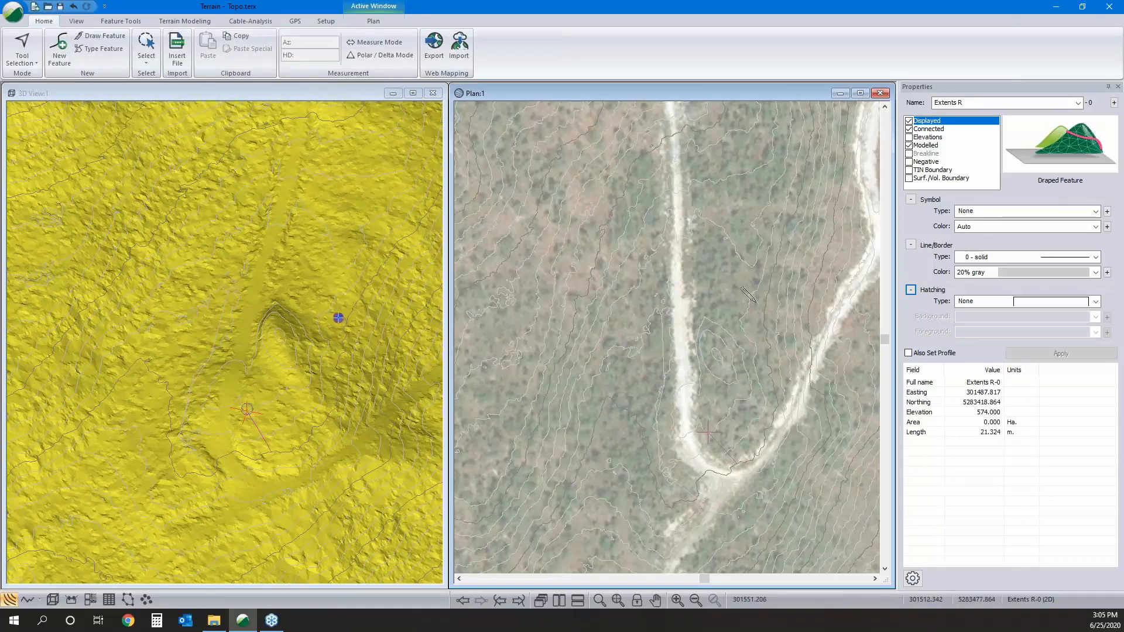
pyautogui.rightClick(764, 399)
pyautogui.click(764, 395)
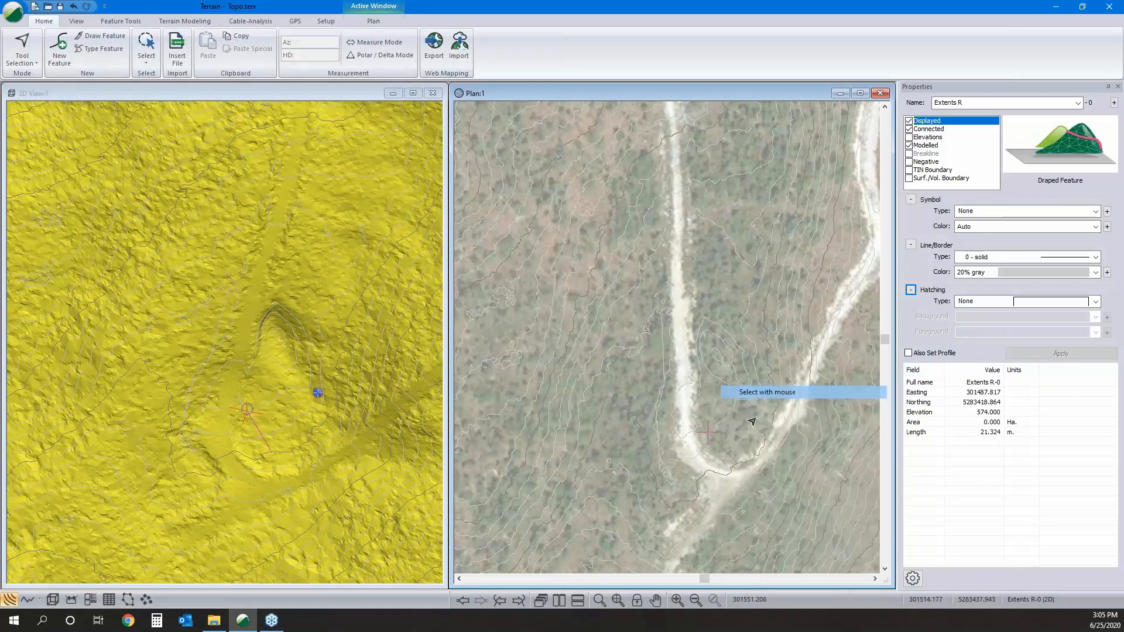
# - Delete the hand-drawn Extents R and Extents L features from the plan
pyautogui.click(726, 462)
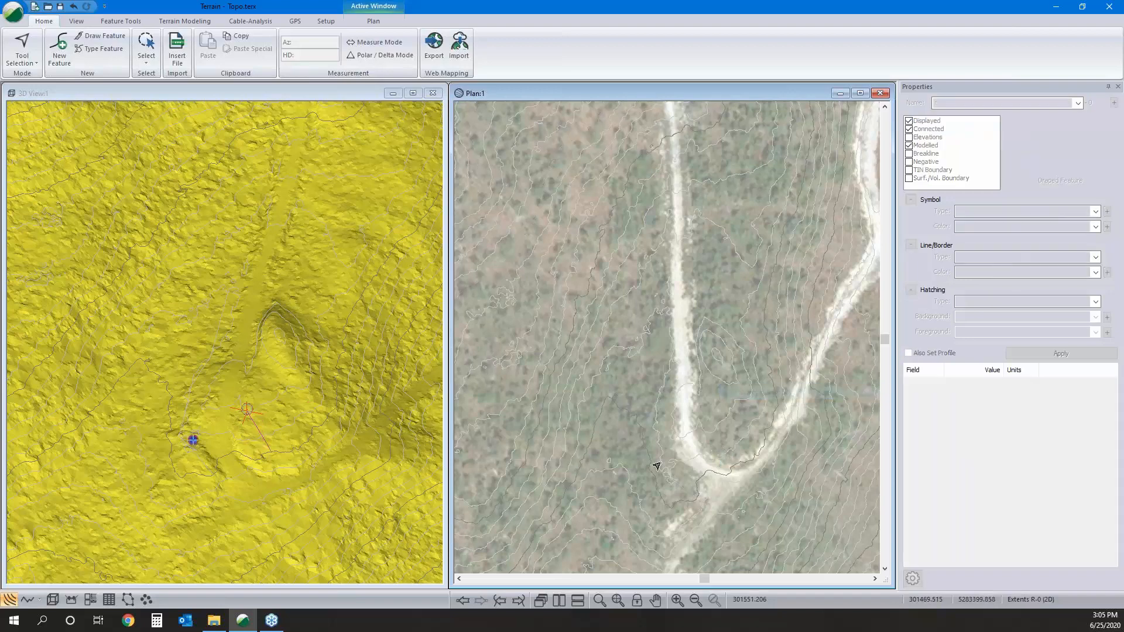
pyautogui.scroll(3, 656, 351)
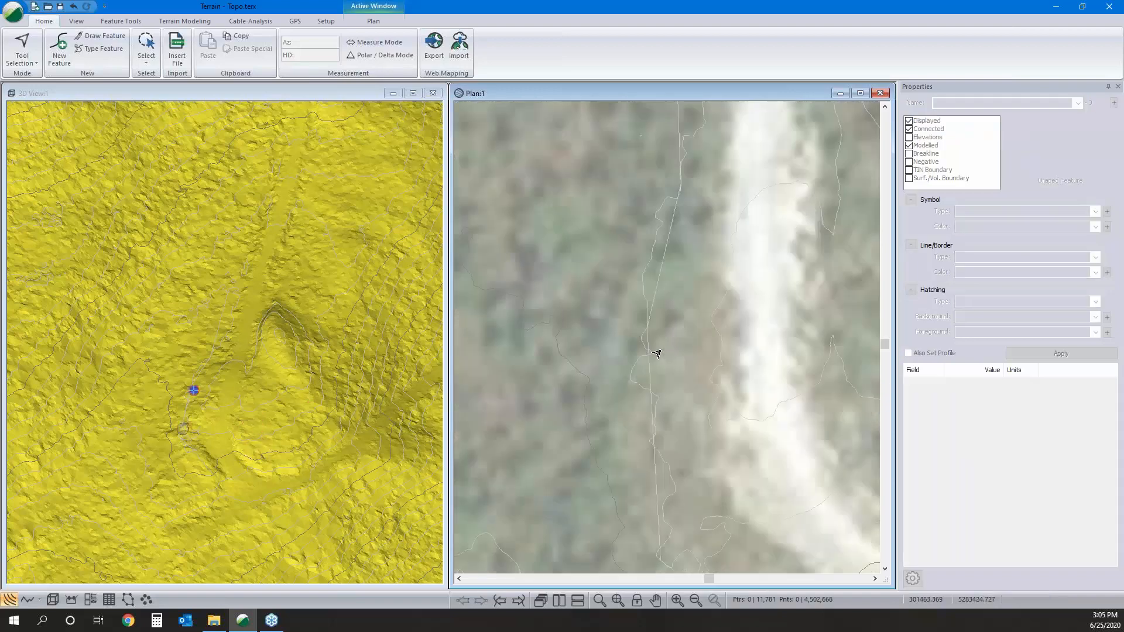
pyautogui.click(664, 276)
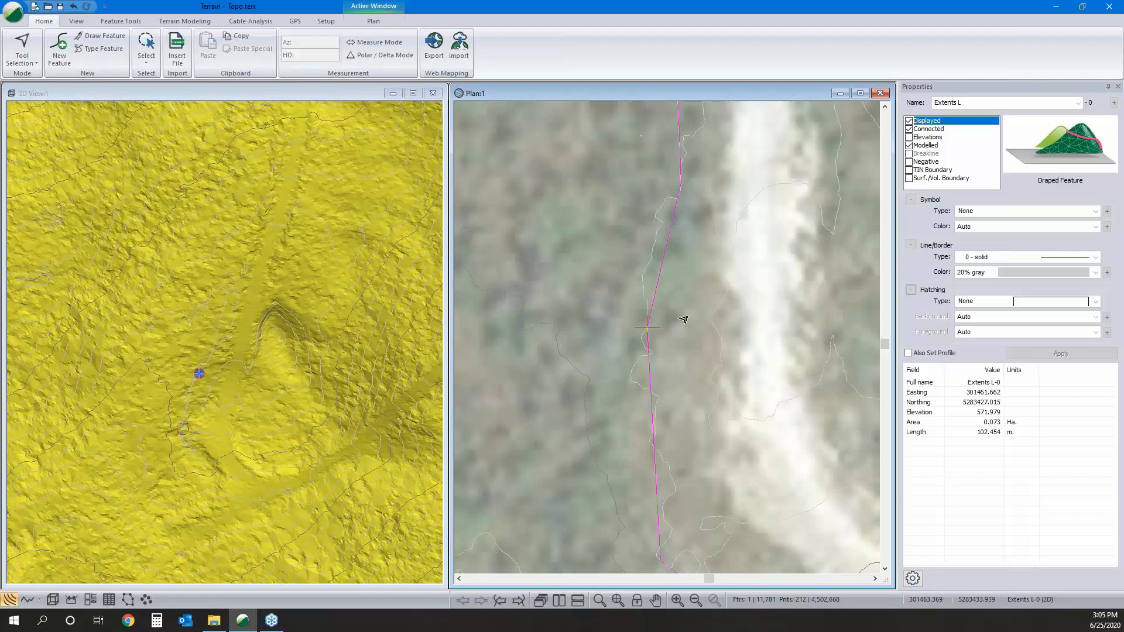
pyautogui.press('Delete')
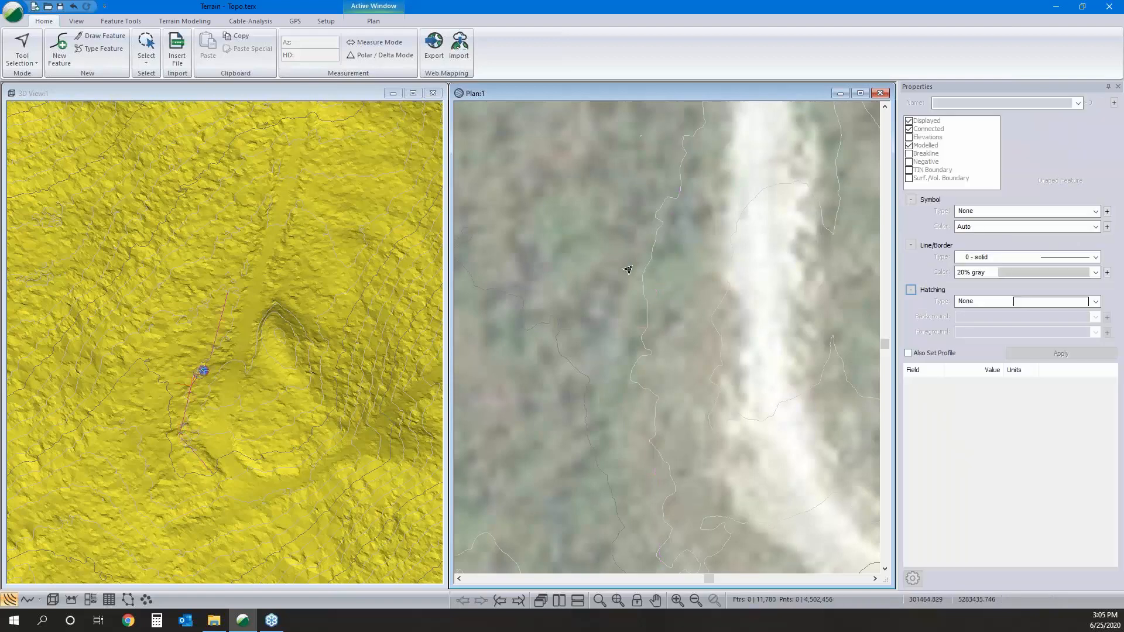
# - Insert Prism_Extents.terx from the Desktop's Webinar\Reclamation folder into the terrain, keeping its NAD83(CSRS) / MTM zone 7 projection
pyautogui.click(176, 50)
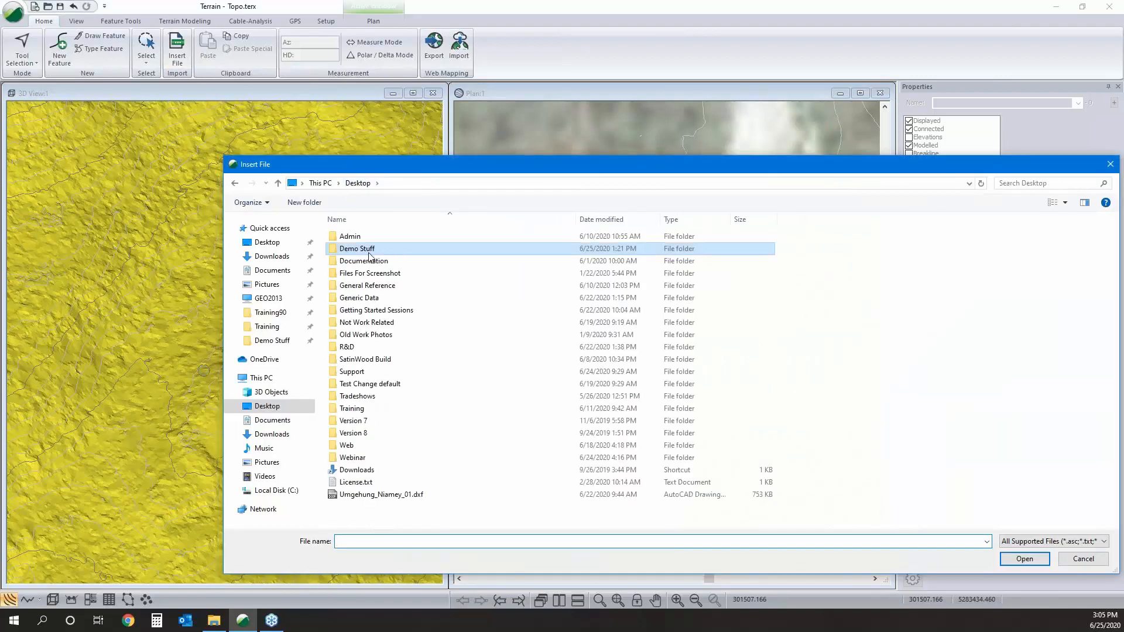
pyautogui.doubleClick(356, 456)
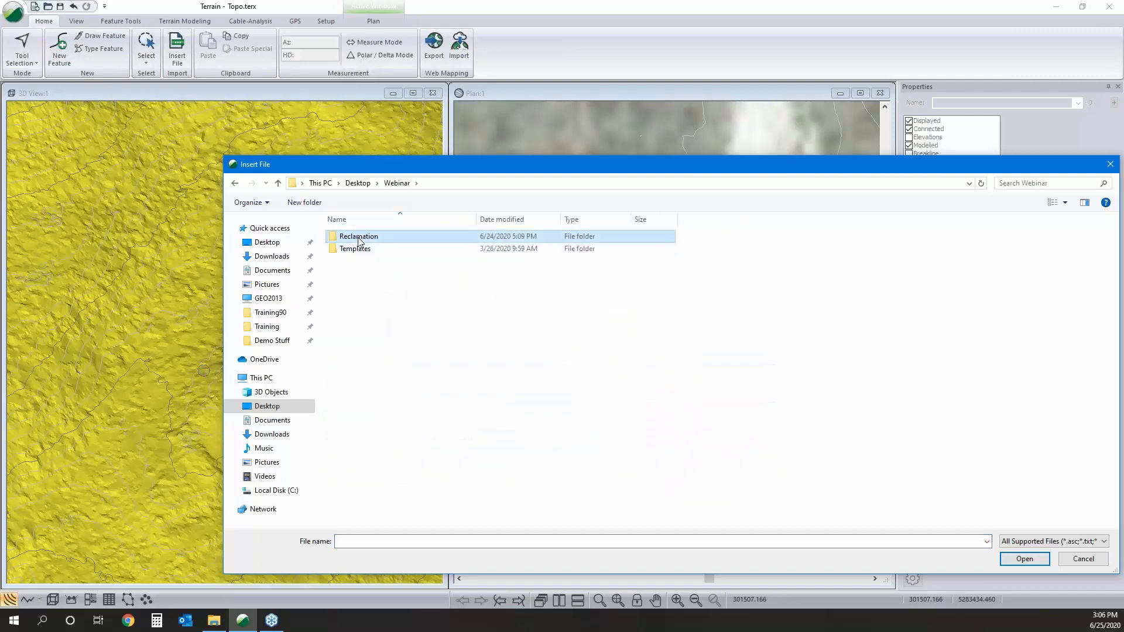
pyautogui.doubleClick(359, 236)
pyautogui.click(382, 279)
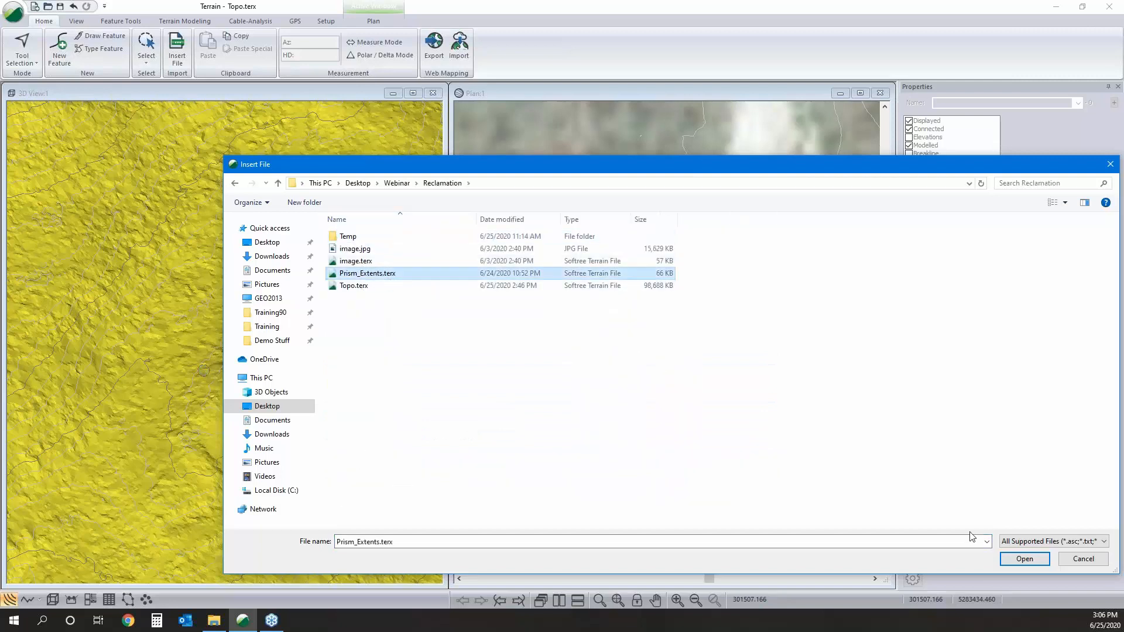
pyautogui.click(1023, 559)
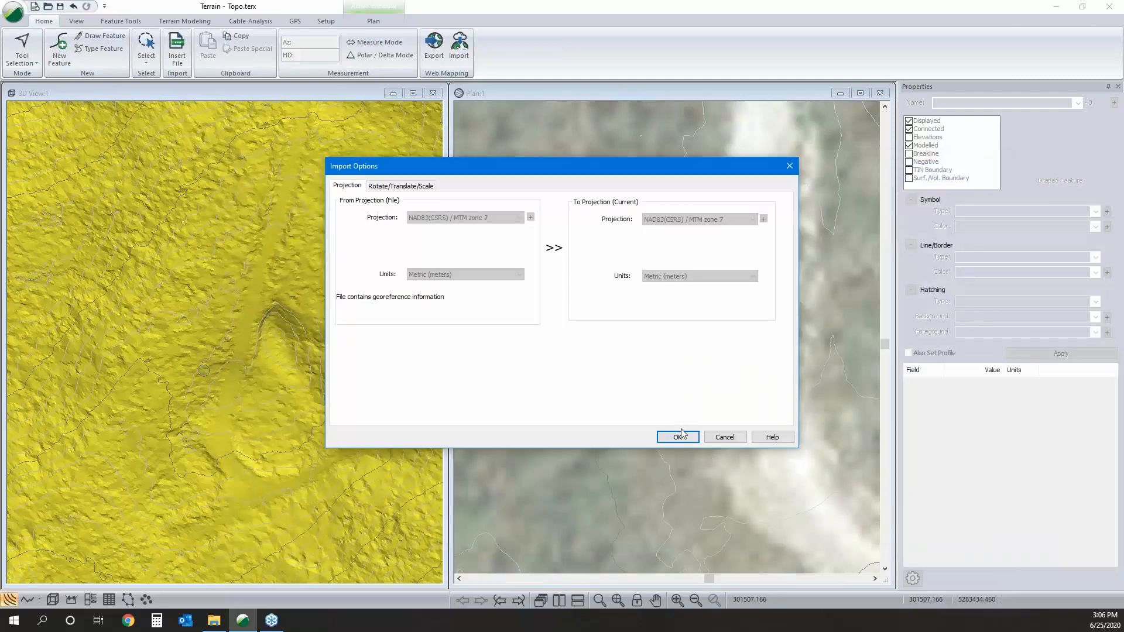
pyautogui.click(679, 436)
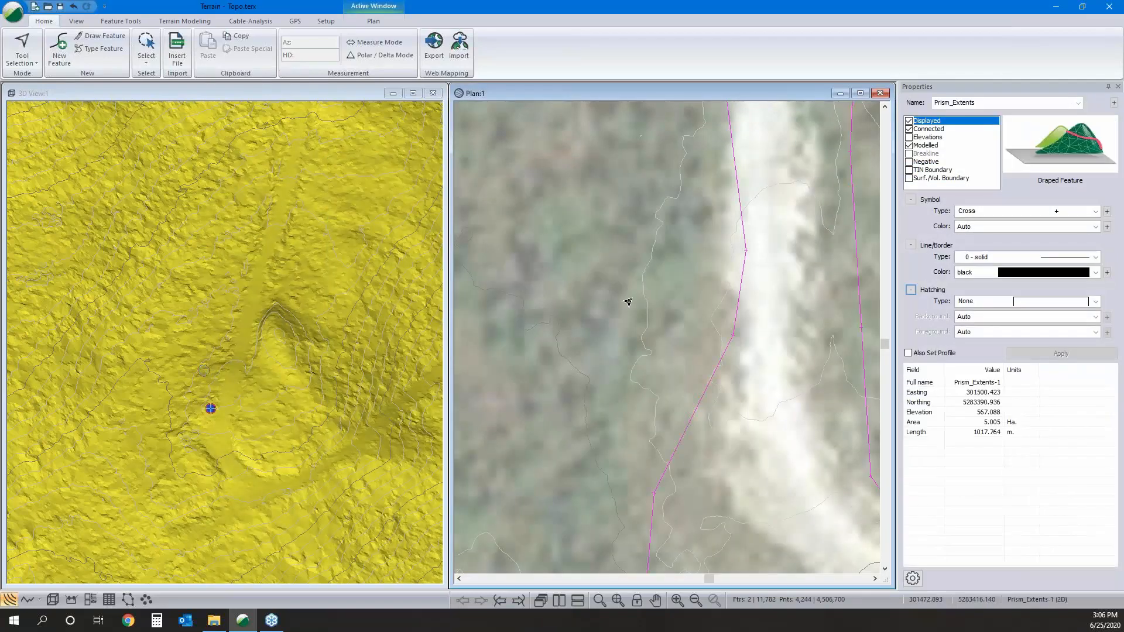
# - Rename the imported extents feature along the west side of the road as Prism_Extents L
pyautogui.scroll(-5, 624, 316)
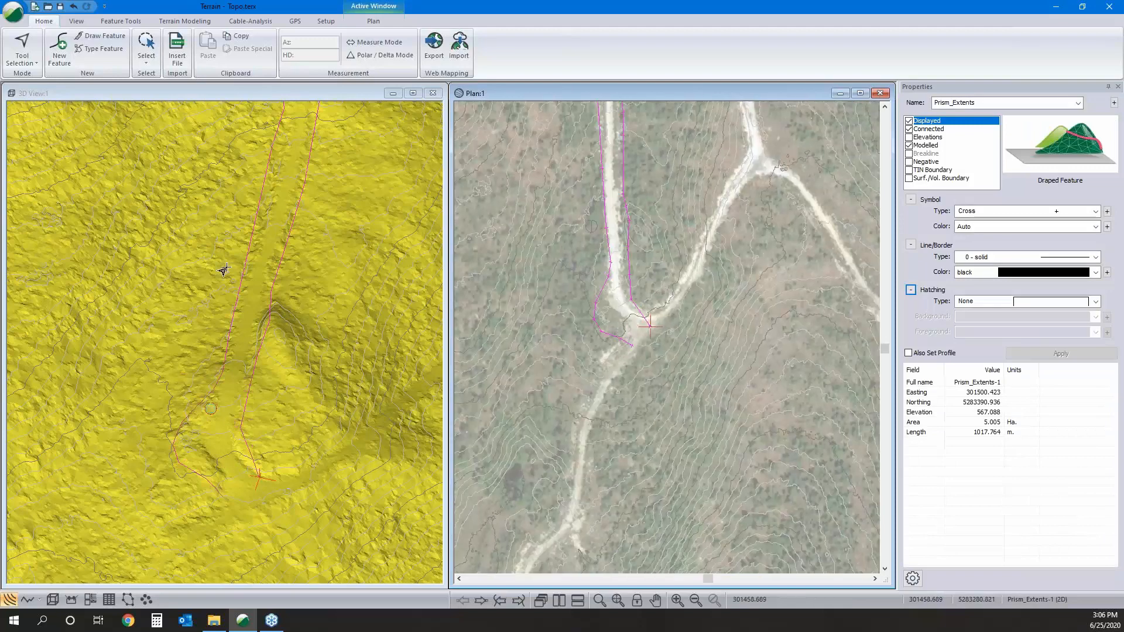
pyautogui.moveTo(303, 322)
pyautogui.moveTo(263, 335)
pyautogui.click(626, 298)
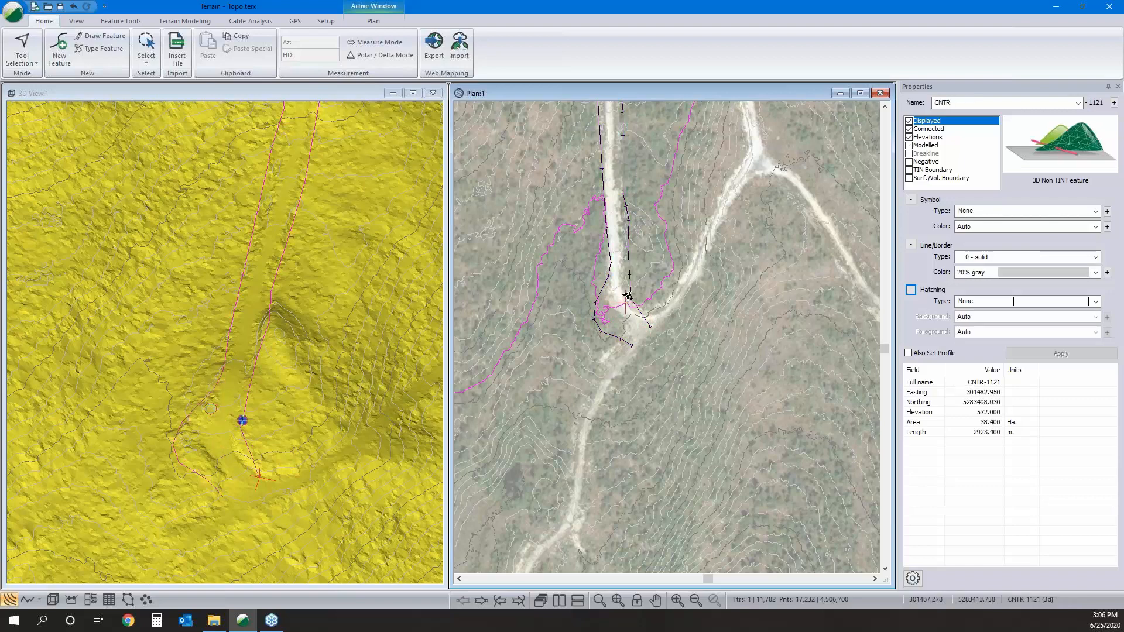
pyautogui.click(627, 301)
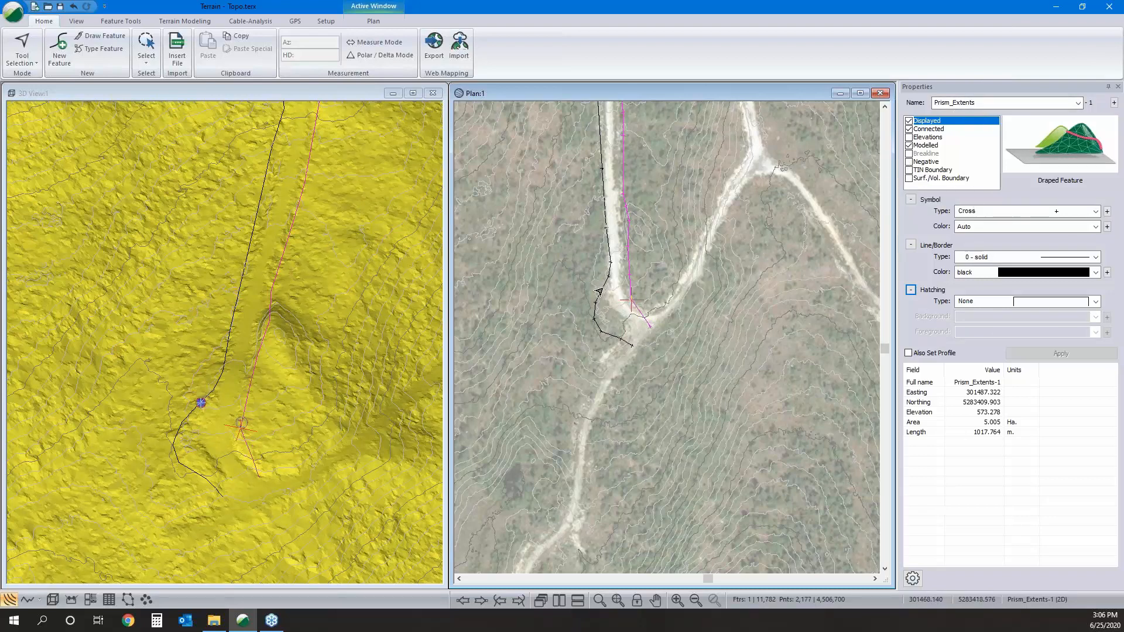
pyautogui.click(609, 289)
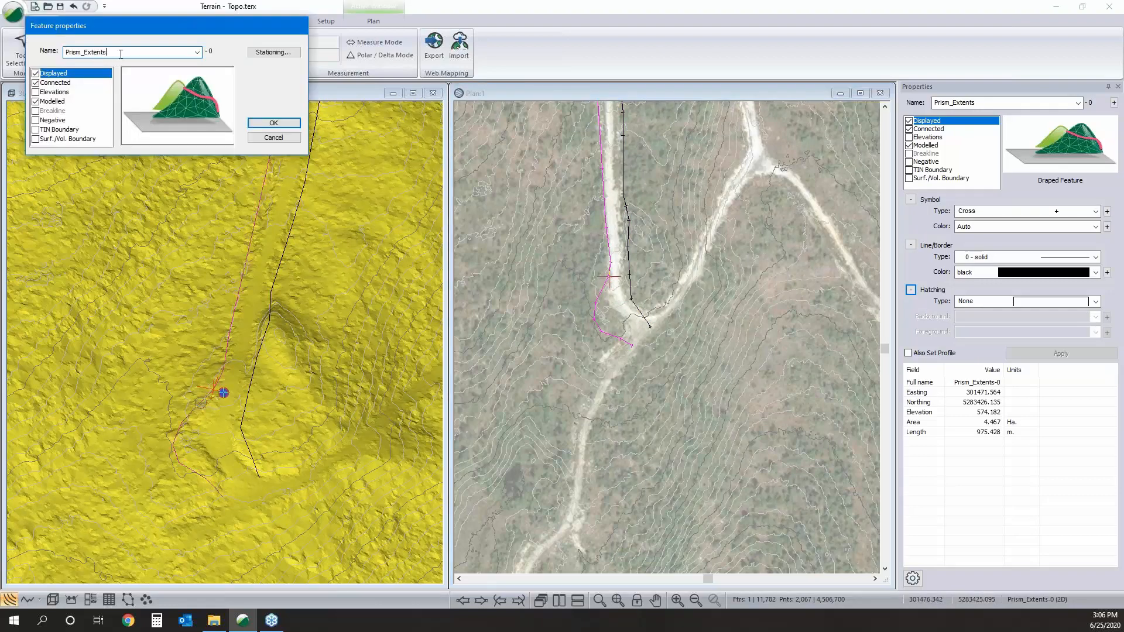
pyautogui.click(274, 127)
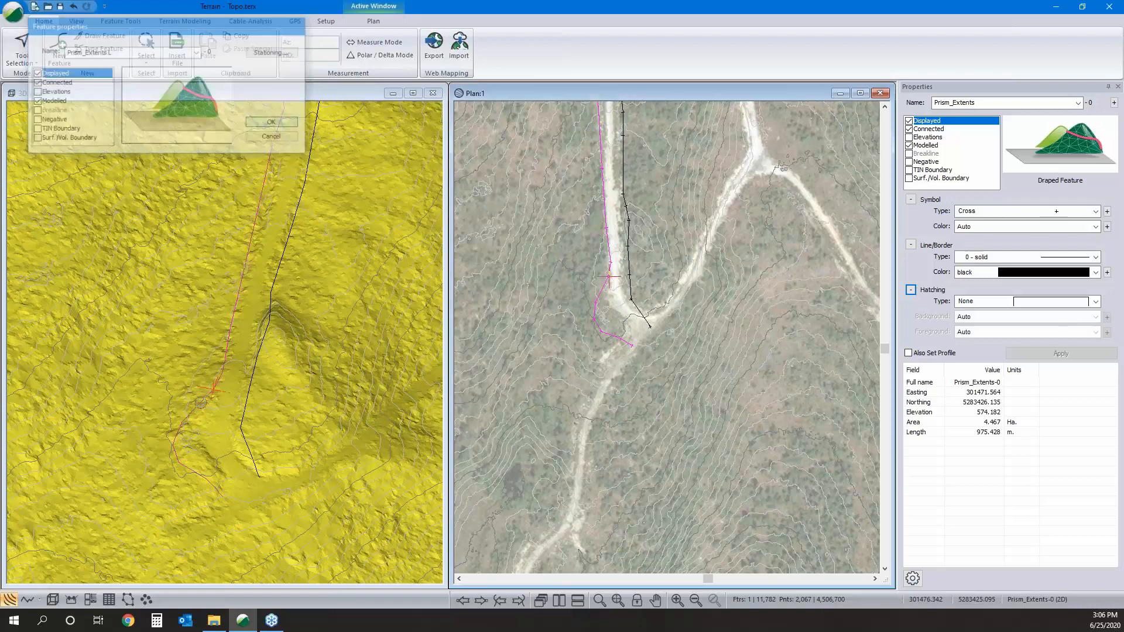
# - Rename the imported extents feature along the east side of the road as Prism_Extents R
pyautogui.click(627, 298)
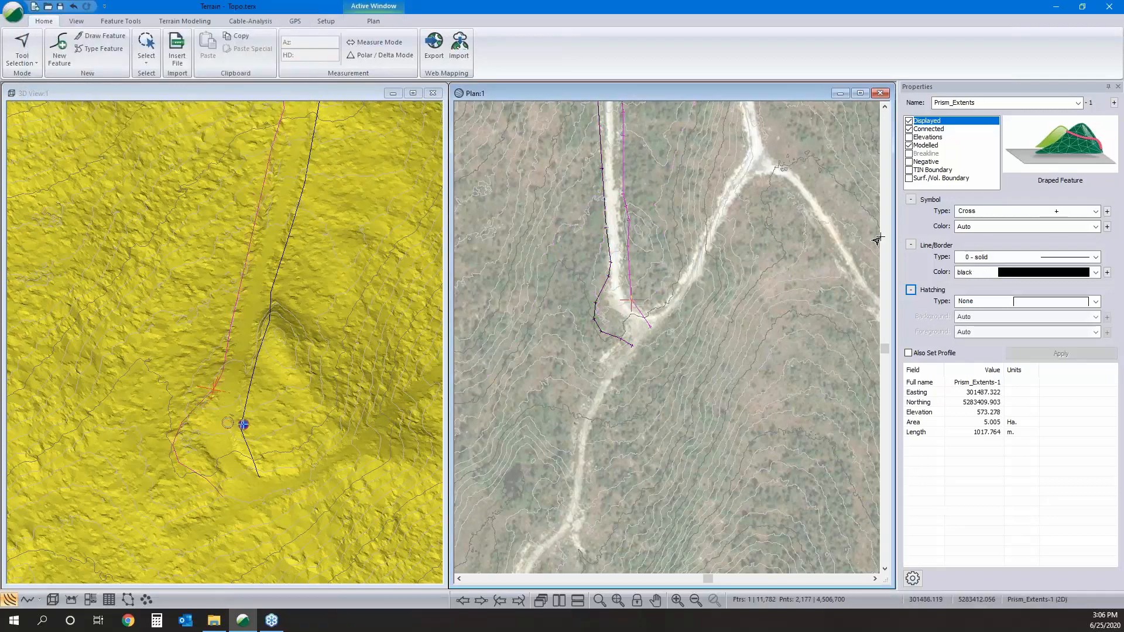
pyautogui.press('Return')
pyautogui.click(117, 53)
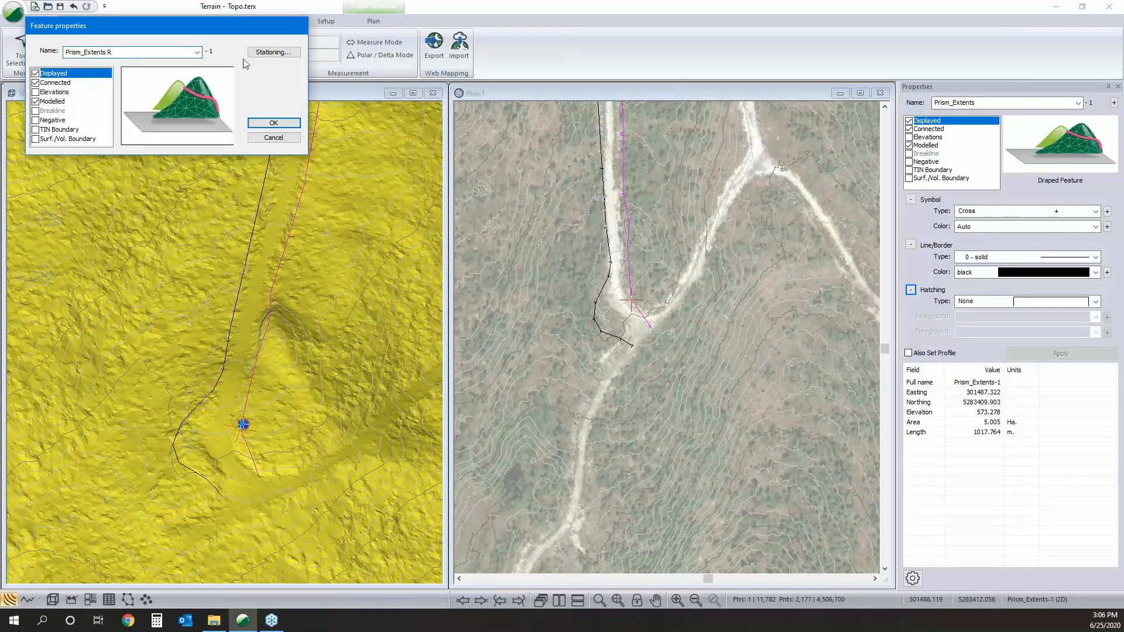
pyautogui.click(291, 124)
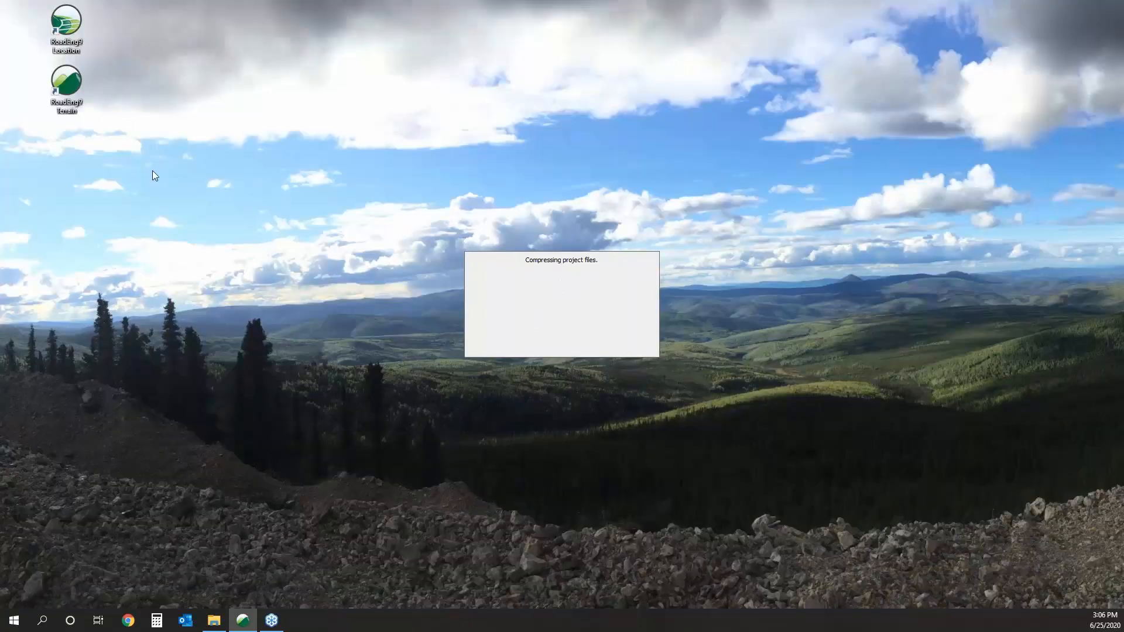
# - Switch to RoadEng Location and start a new design file
pyautogui.doubleClick(66, 22)
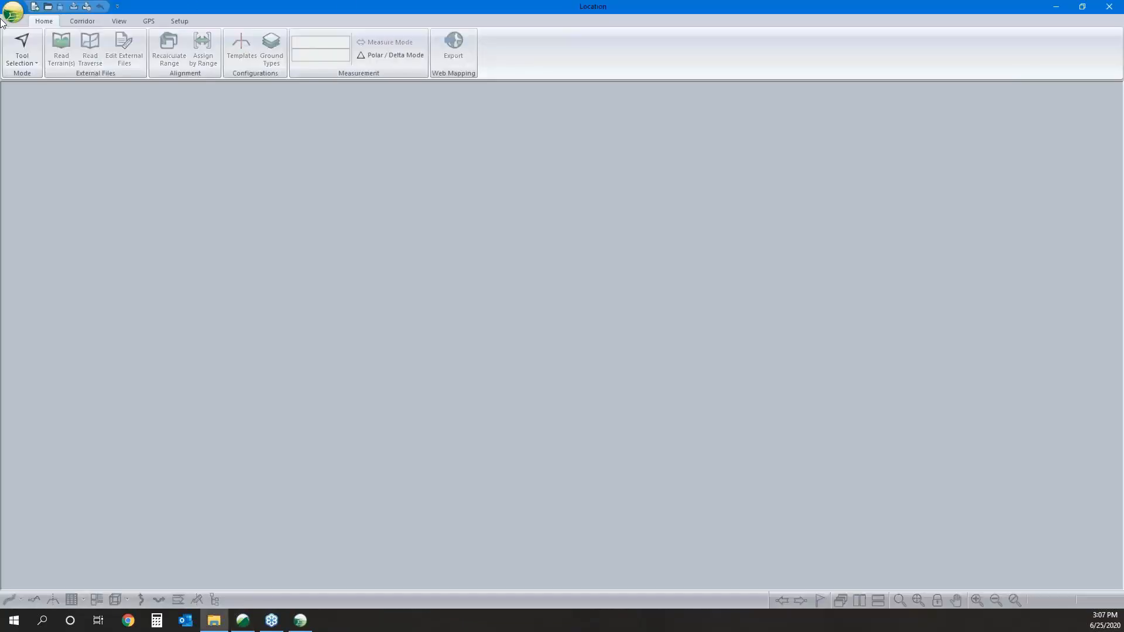
pyautogui.click(8, 14)
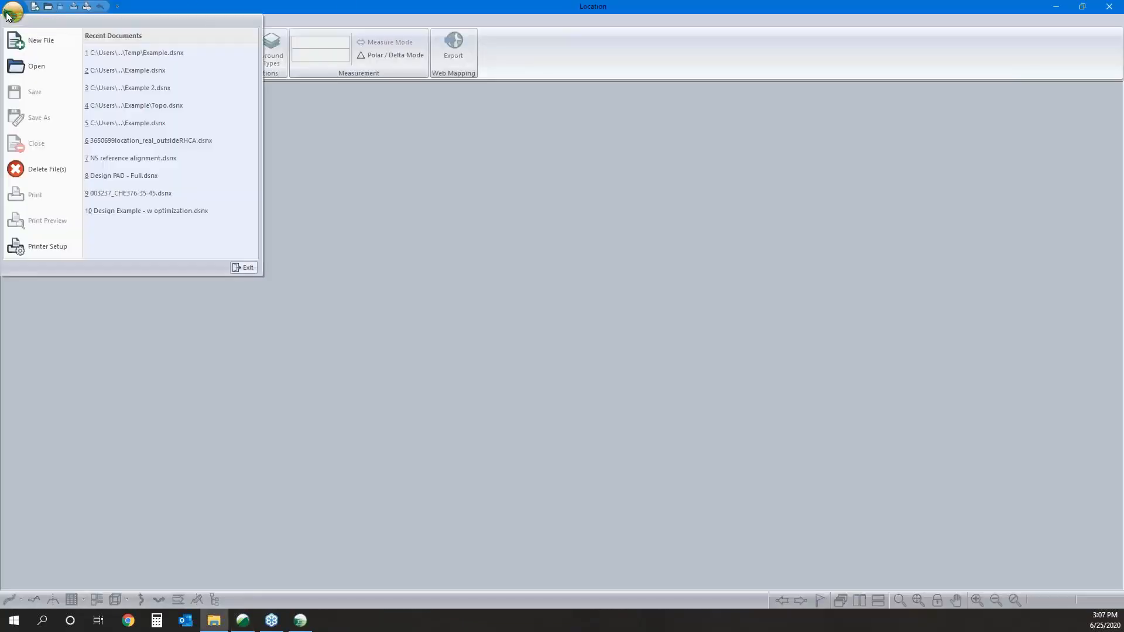
pyautogui.click(32, 42)
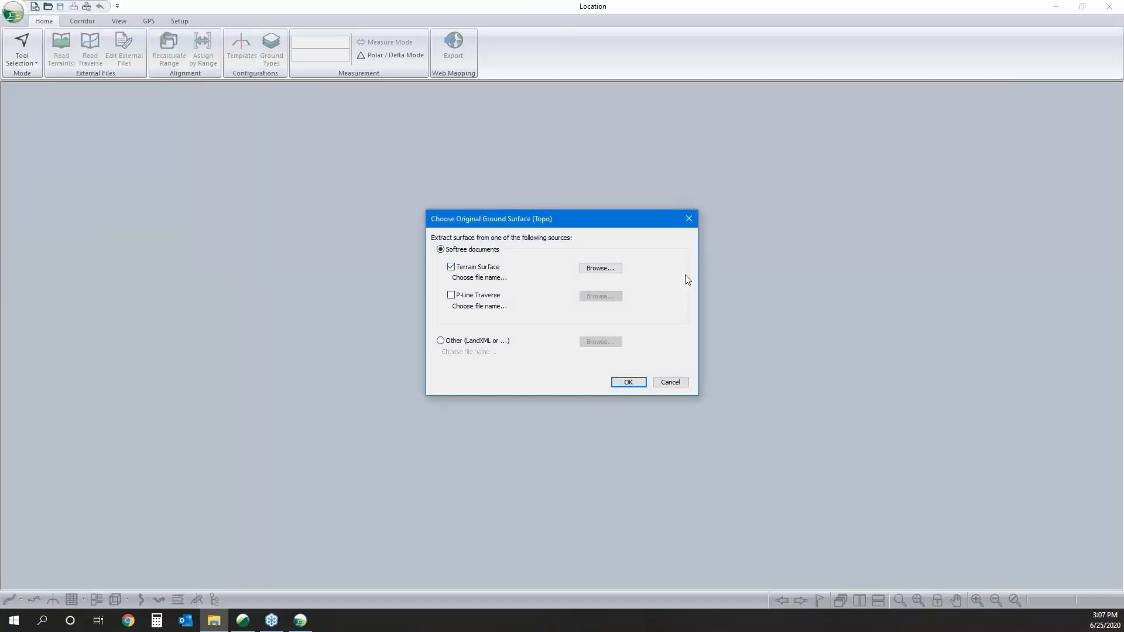
# - Use Topo.terx from the Reclamation folder as the terrain surface for the design's original ground
pyautogui.click(600, 268)
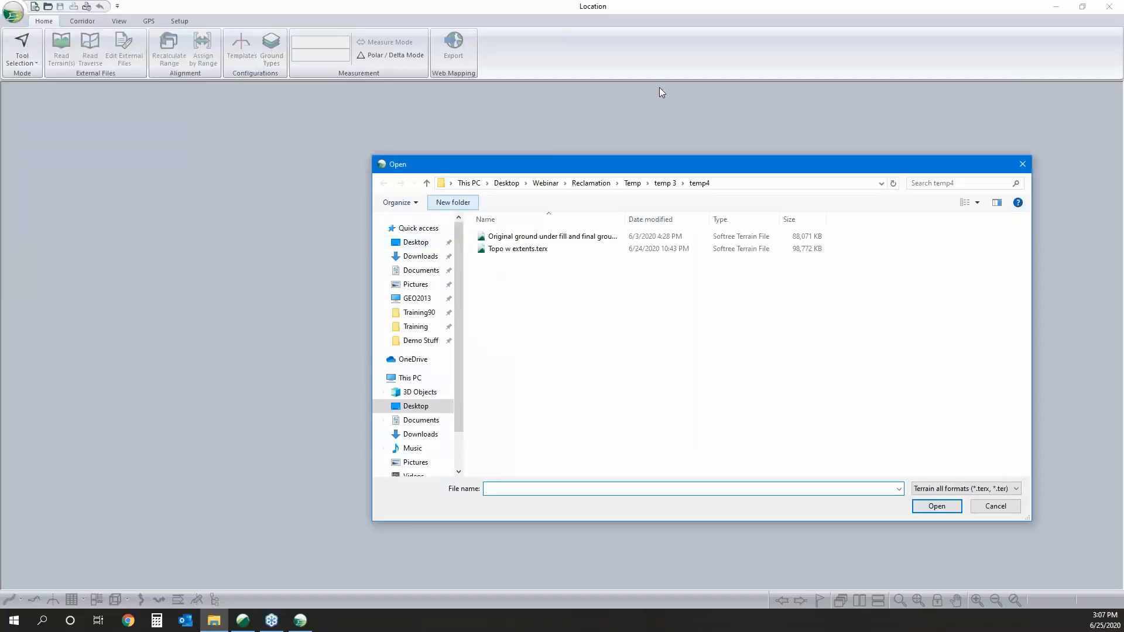
pyautogui.click(583, 183)
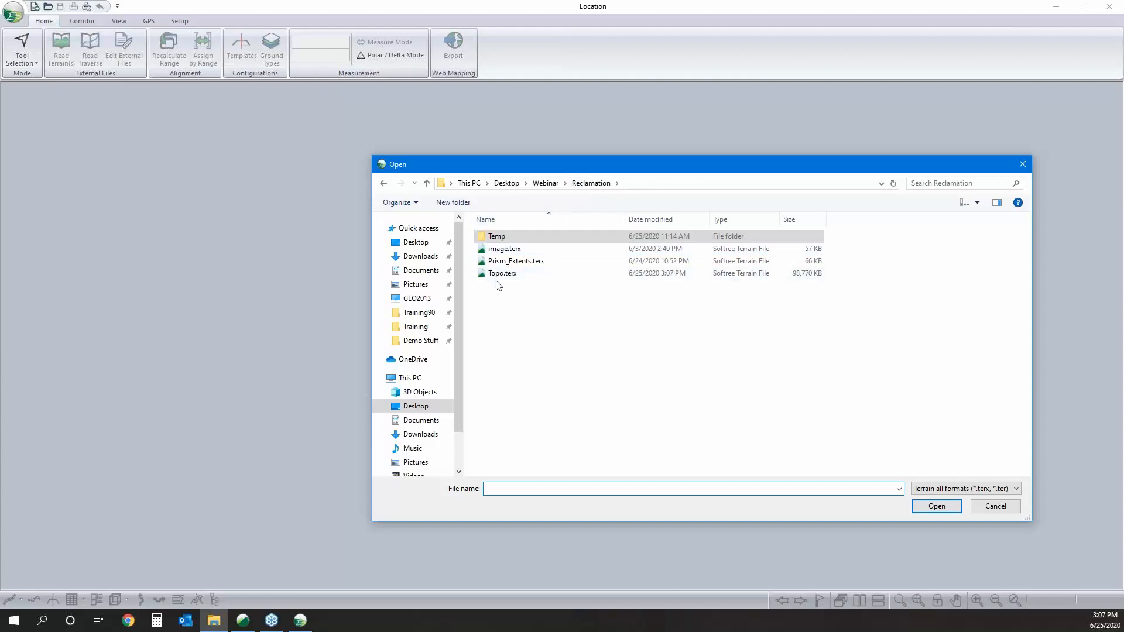
pyautogui.click(503, 261)
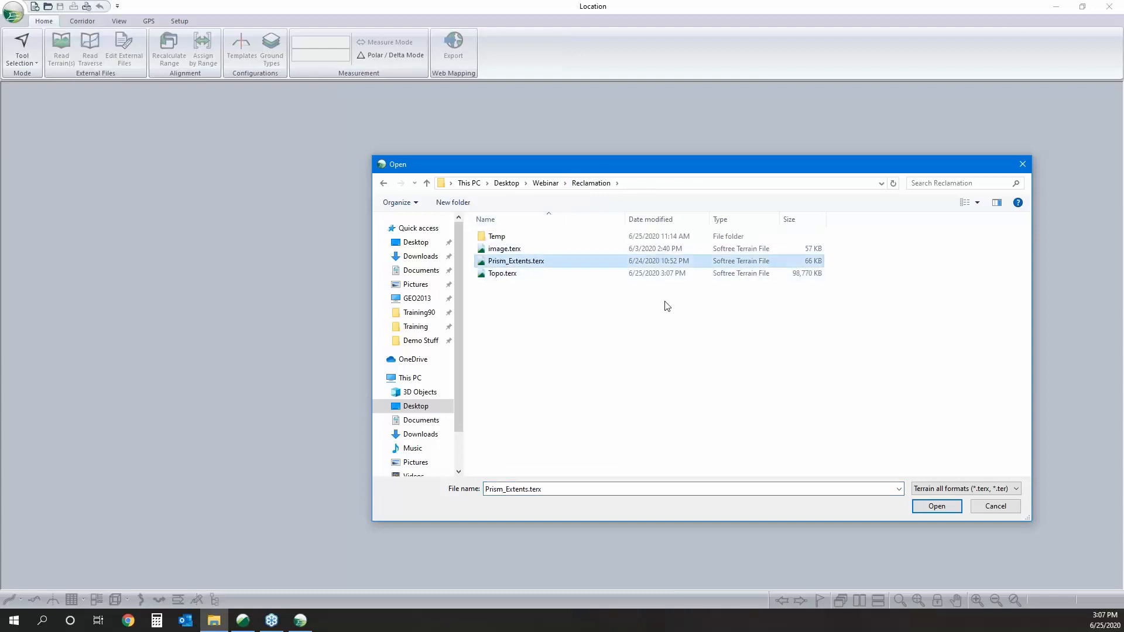
pyautogui.click(646, 276)
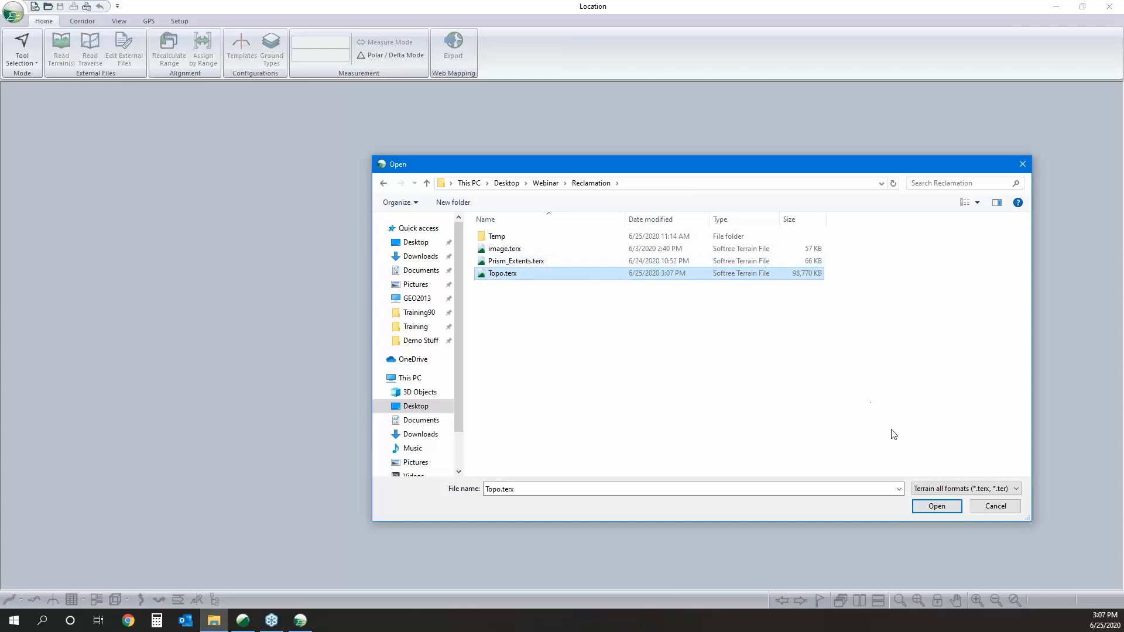
pyautogui.click(937, 507)
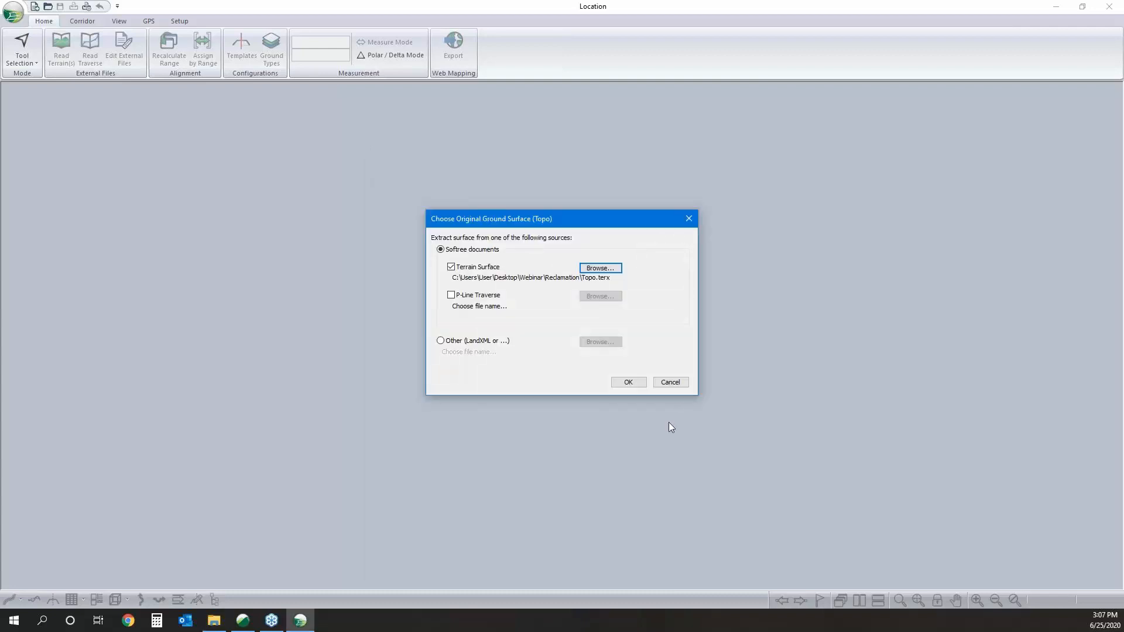
pyautogui.click(630, 382)
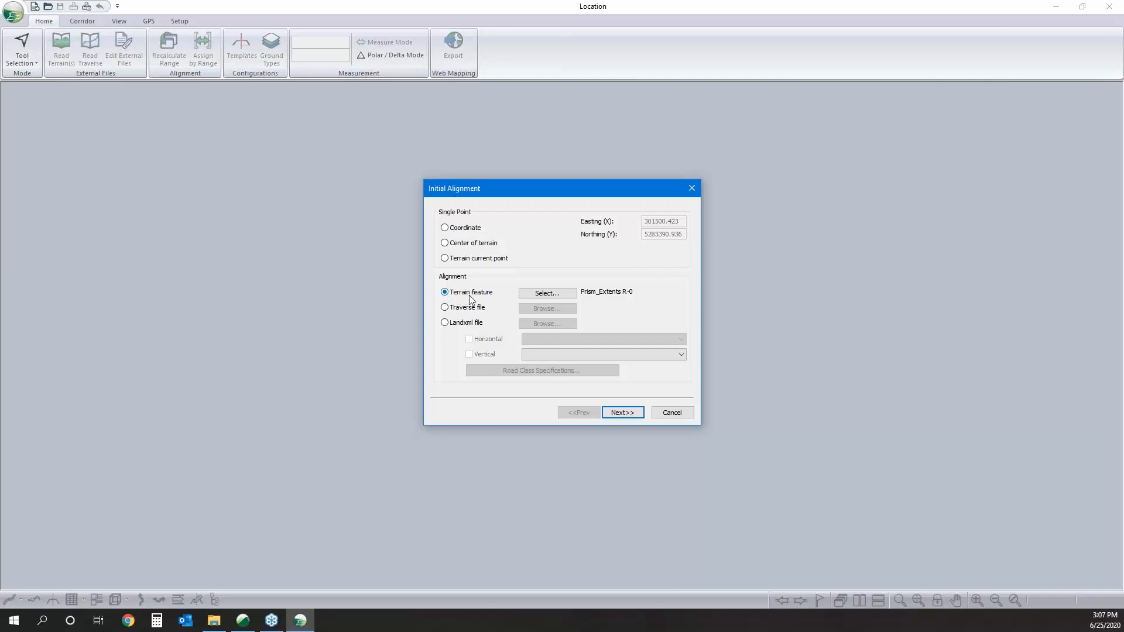
# - Start the initial alignment at the center of terrain and finish the design setup with the default standard template
pyautogui.click(449, 245)
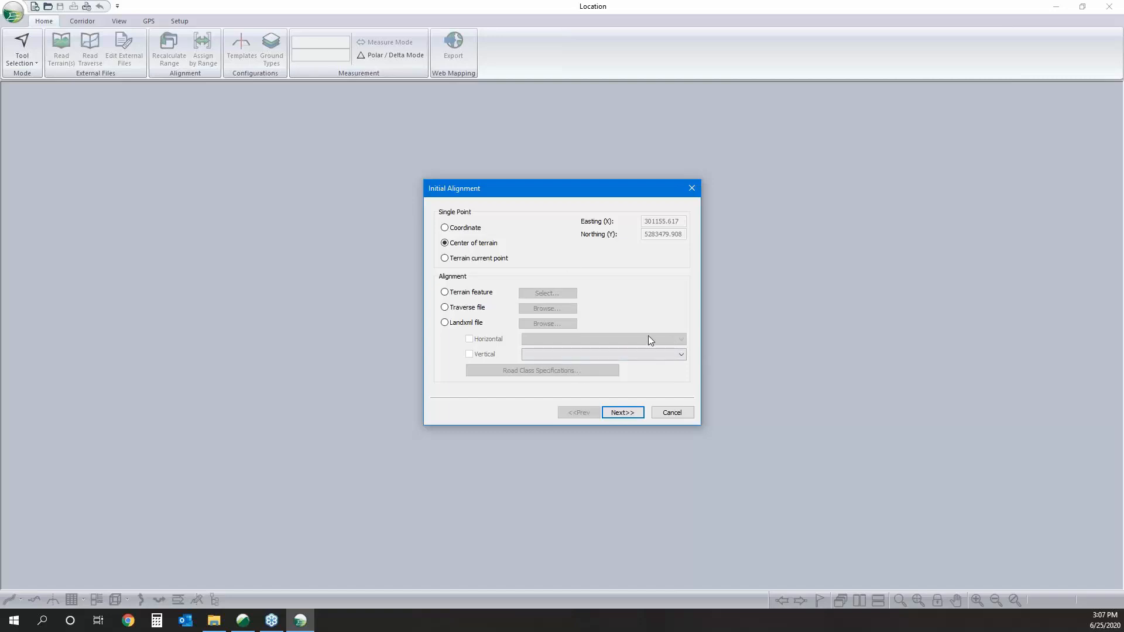
pyautogui.click(632, 414)
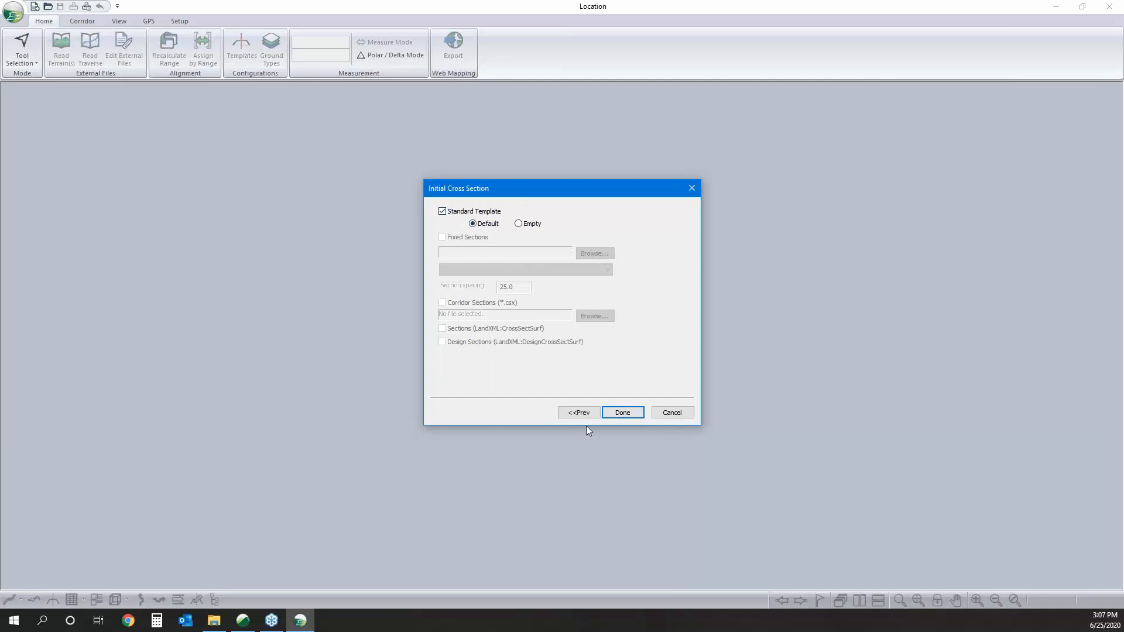
pyautogui.click(606, 414)
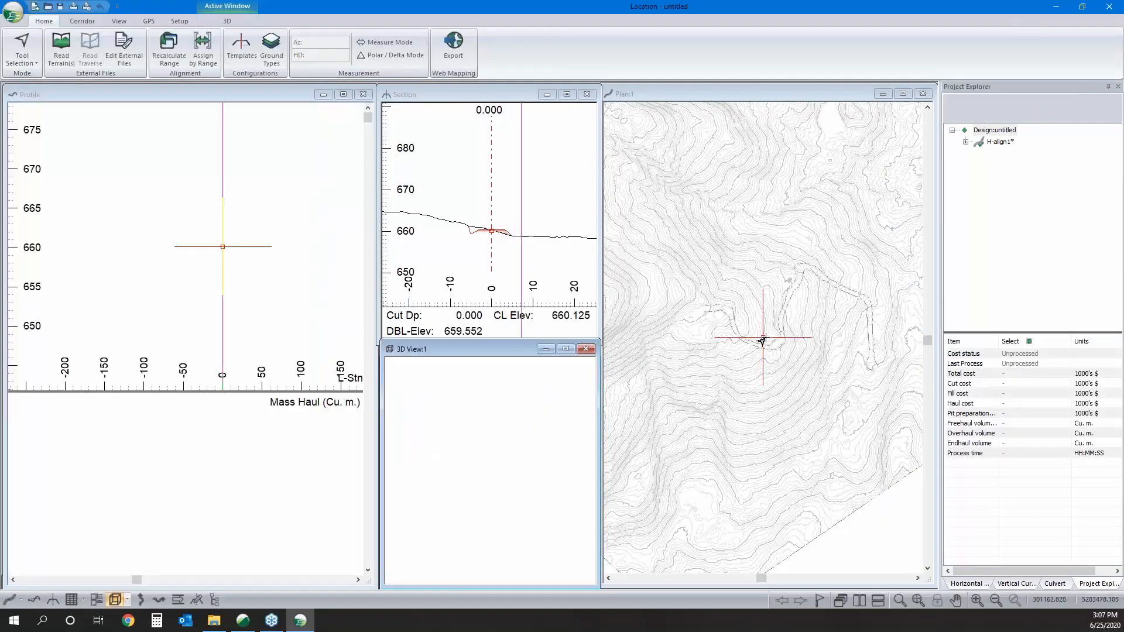
# - Activate the Add/Edit IP tool and begin the horizontal alignment at the hairpin, at the south end of the extents lines
pyautogui.rightClick(777, 330)
pyautogui.click(829, 346)
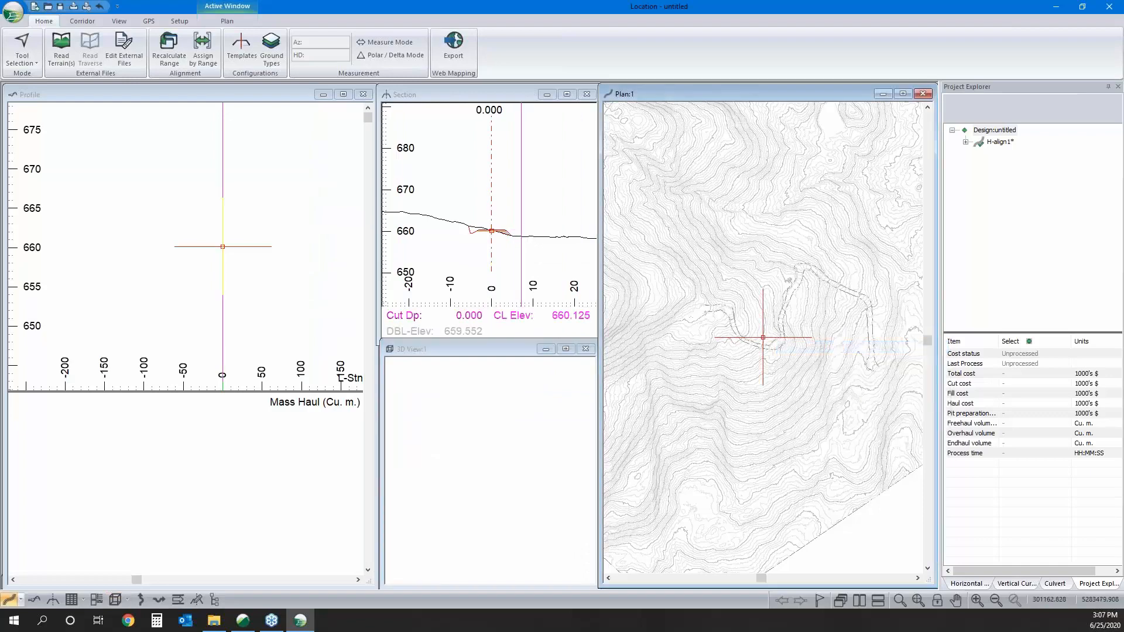
pyautogui.scroll(3, 878, 378)
pyautogui.scroll(-1, 776, 344)
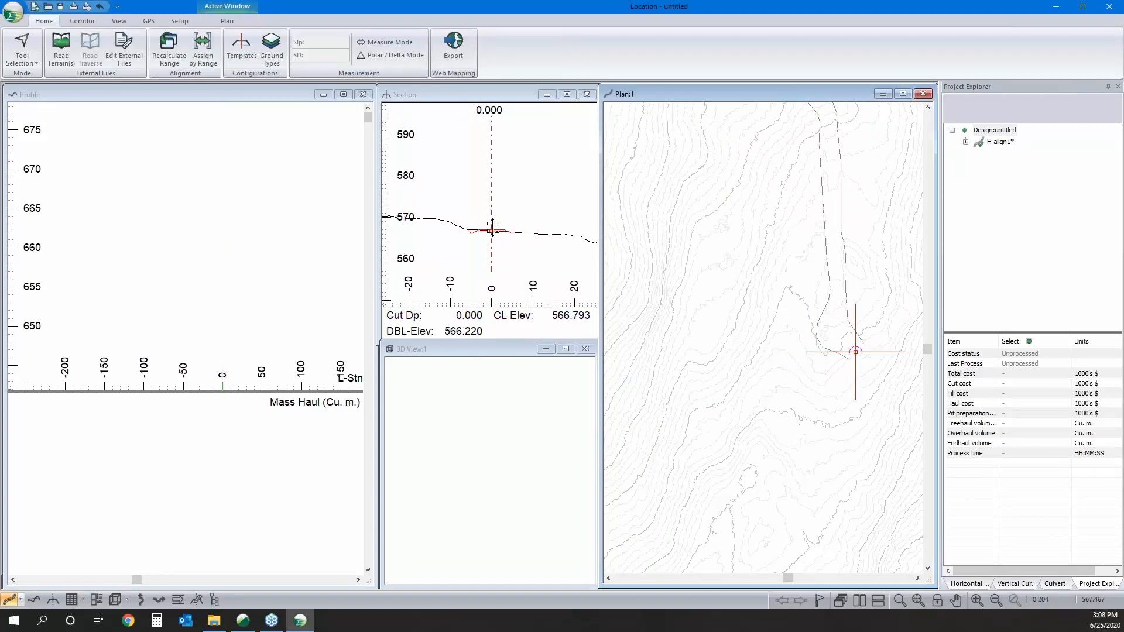
pyautogui.moveTo(853, 352); pyautogui.dragTo(795, 396, button='middle')
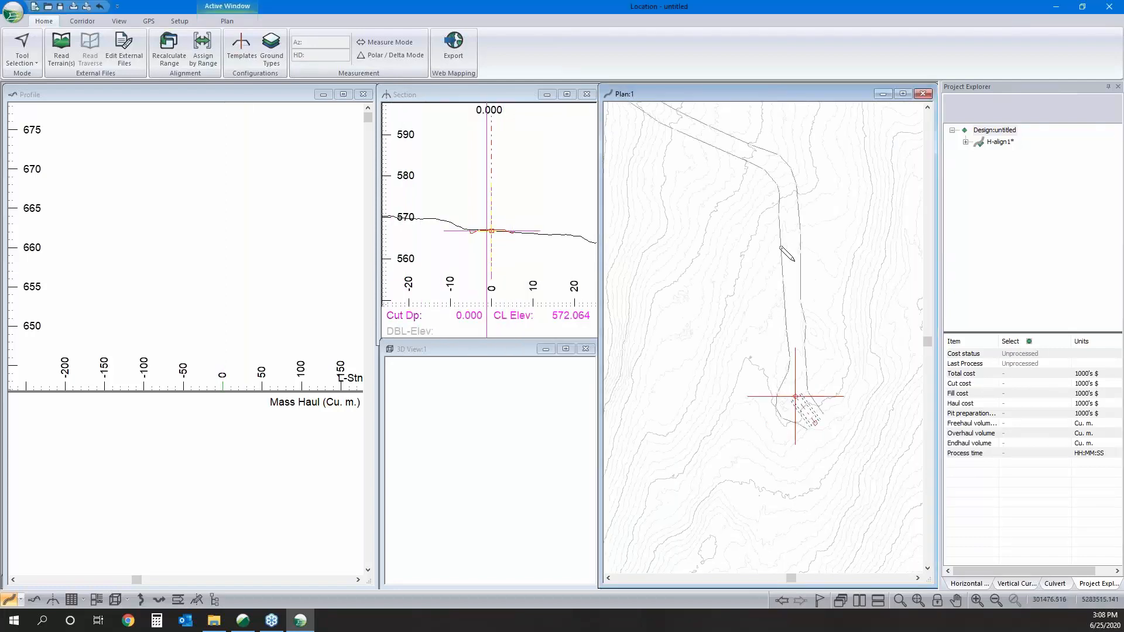
# - Extend the alignment north between the extents lines with IPs into the westward bend, about 221 m long, and finish adding IPs
pyautogui.click(786, 196)
pyautogui.moveTo(788, 195); pyautogui.dragTo(830, 410, button='middle')
pyautogui.click(815, 420)
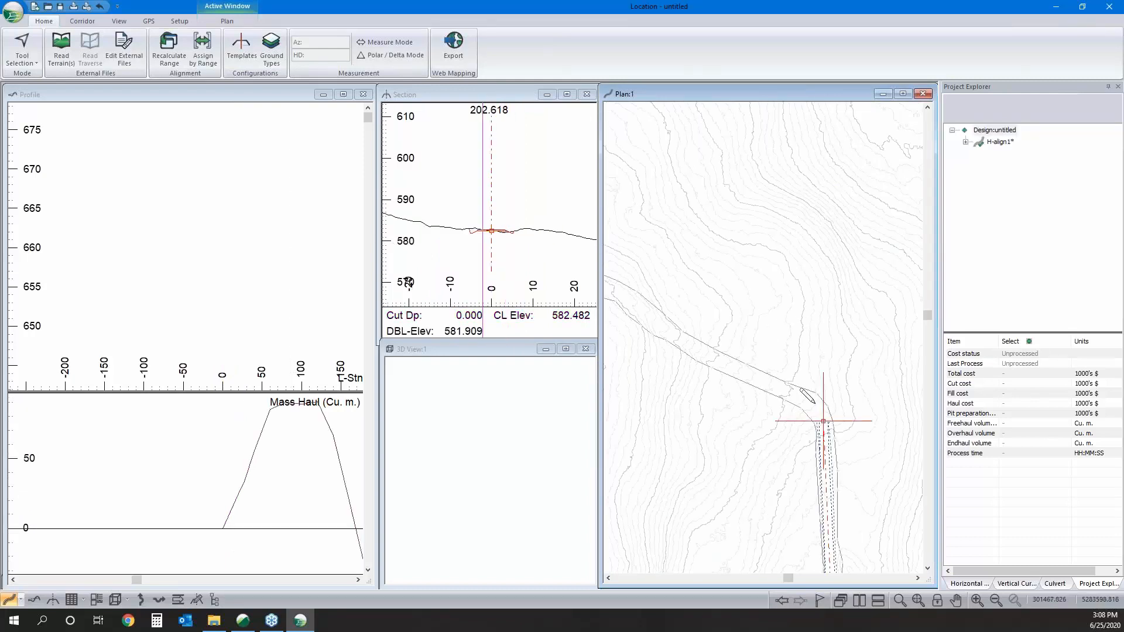
pyautogui.rightClick(792, 350)
# - Add image.terx from the Reclamation folder to the plan window's background display files
pyautogui.rightClick(776, 326)
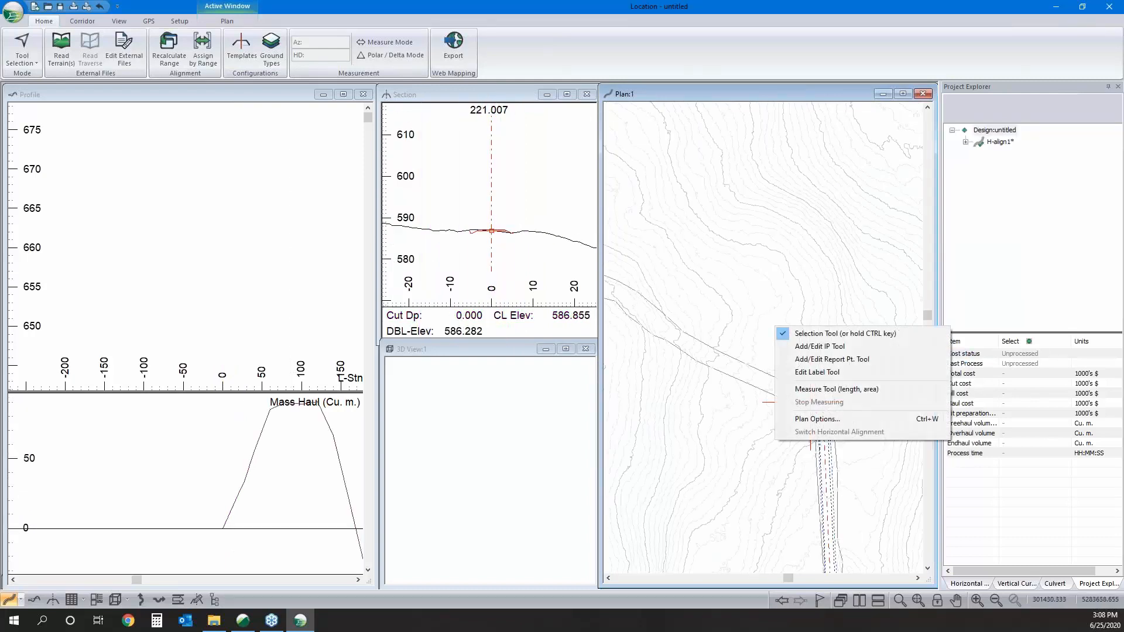
pyautogui.click(827, 420)
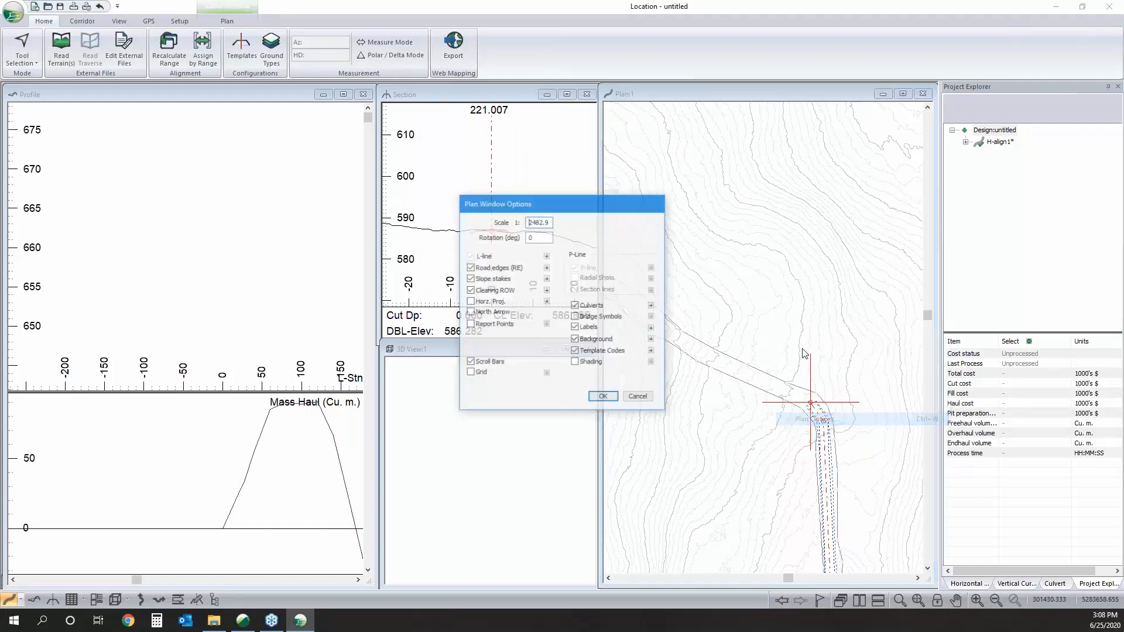
pyautogui.click(652, 340)
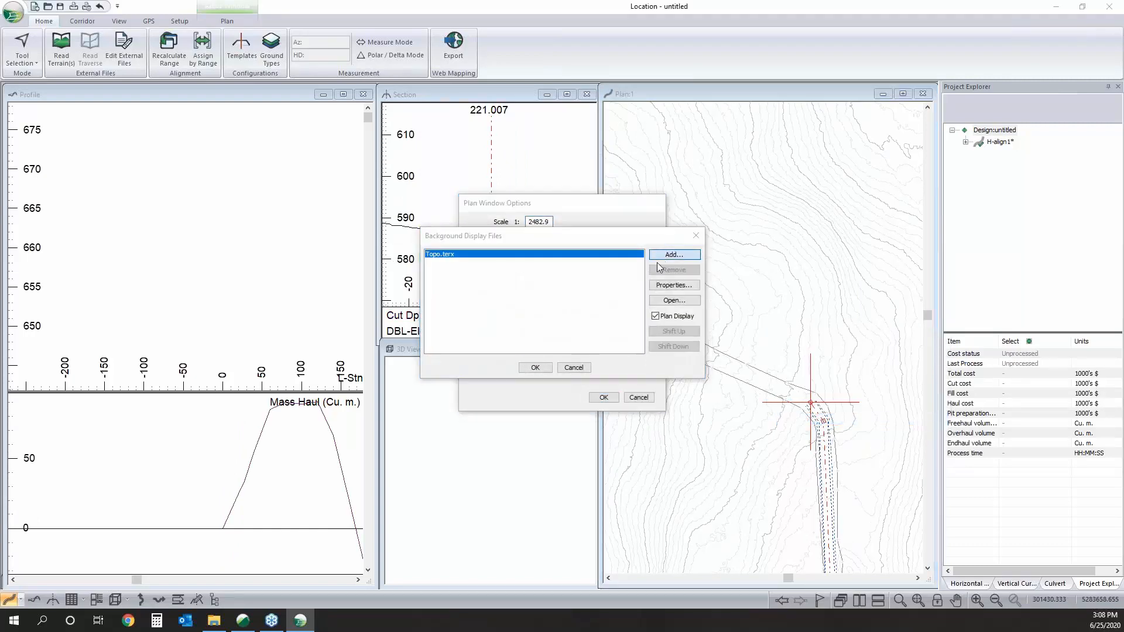
pyautogui.click(669, 261)
pyautogui.click(559, 332)
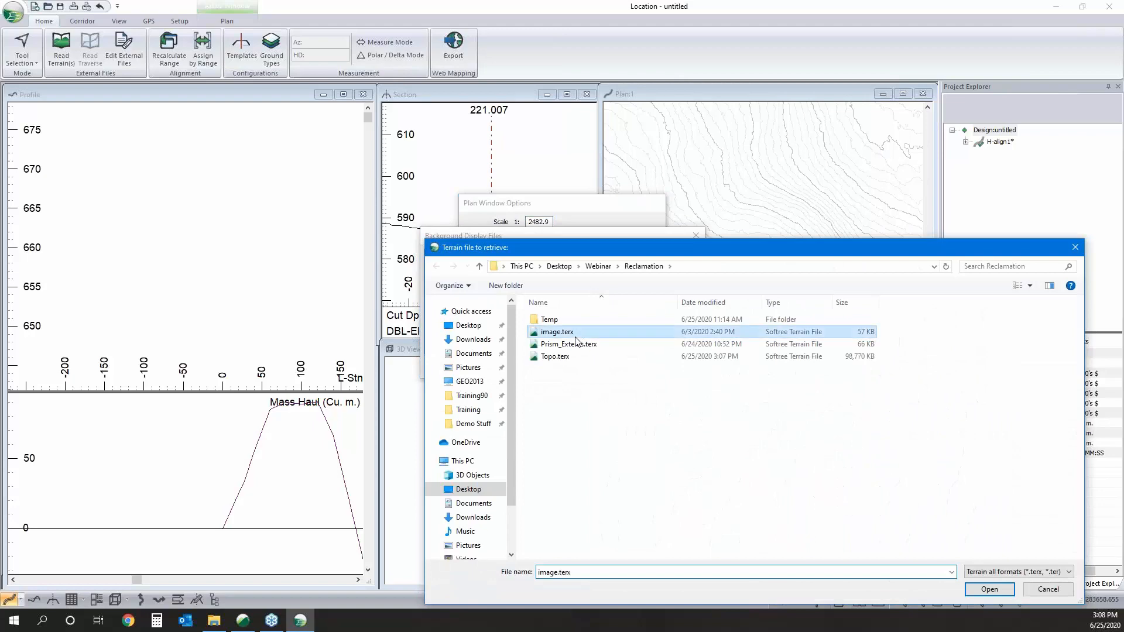
pyautogui.click(989, 588)
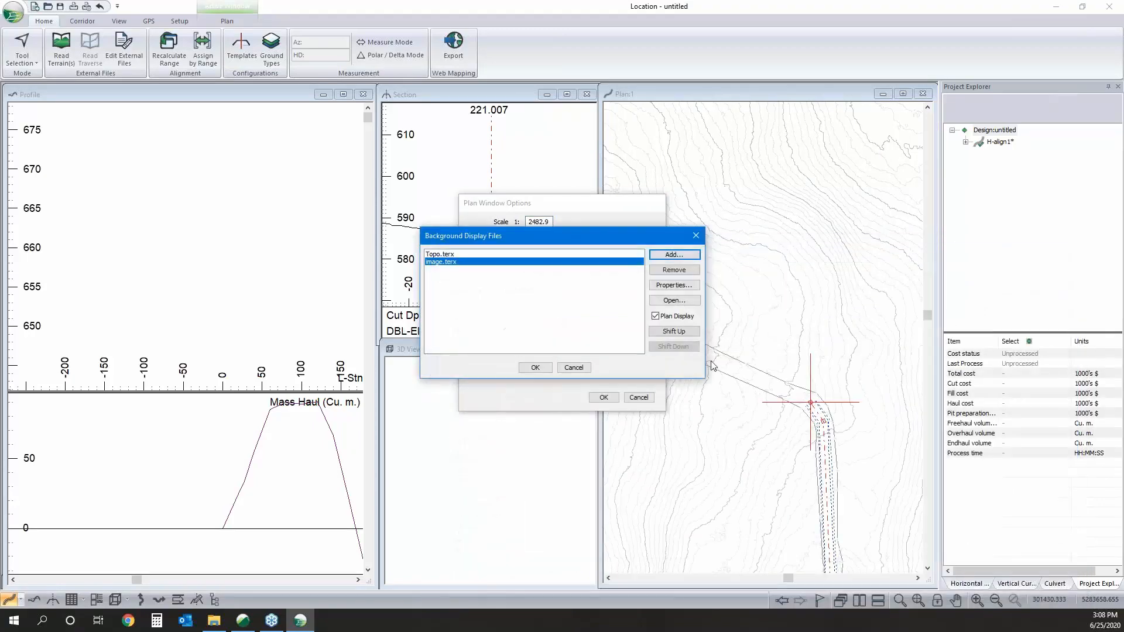
pyautogui.click(535, 367)
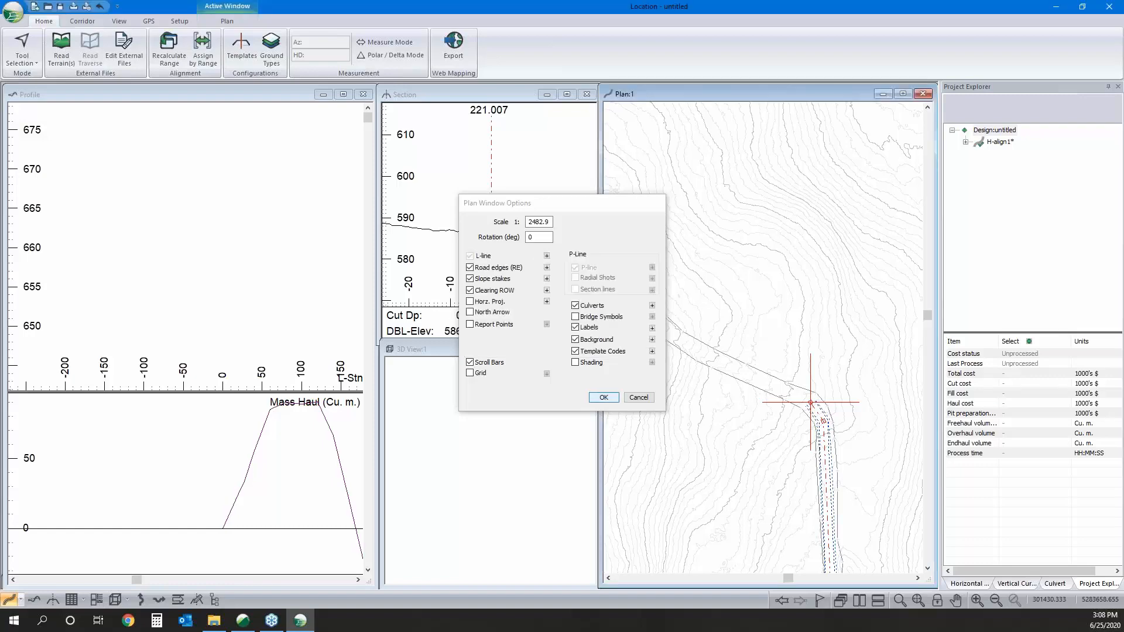
# - Apply the plan window options with the background image and reactivate the Add/Edit IP tool
pyautogui.press('Return')
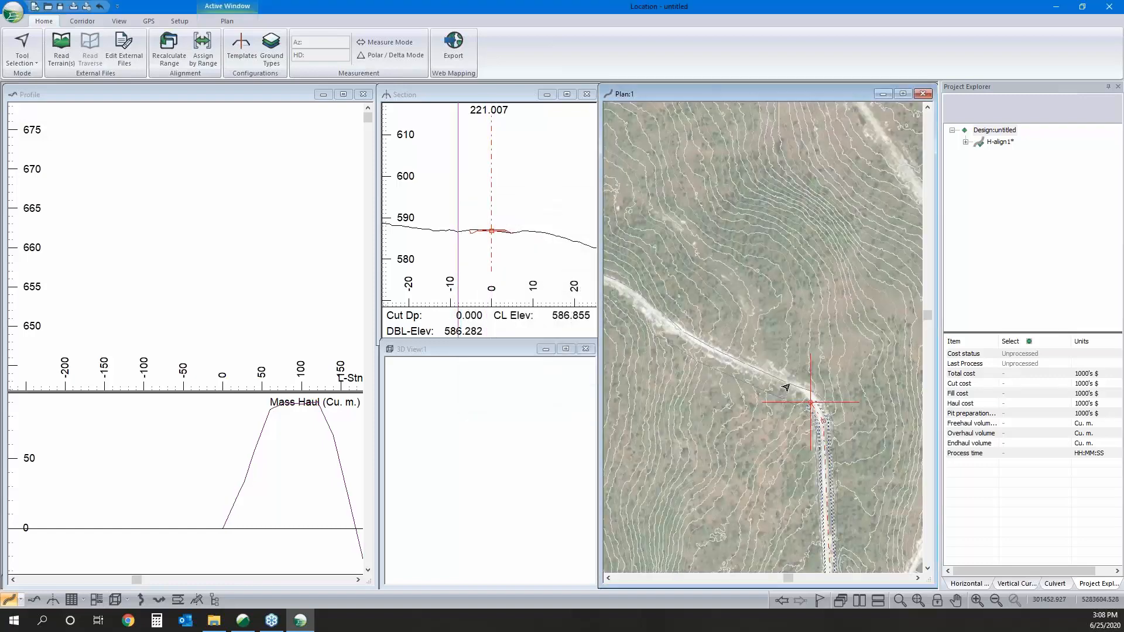
pyautogui.rightClick(791, 380)
pyautogui.click(818, 398)
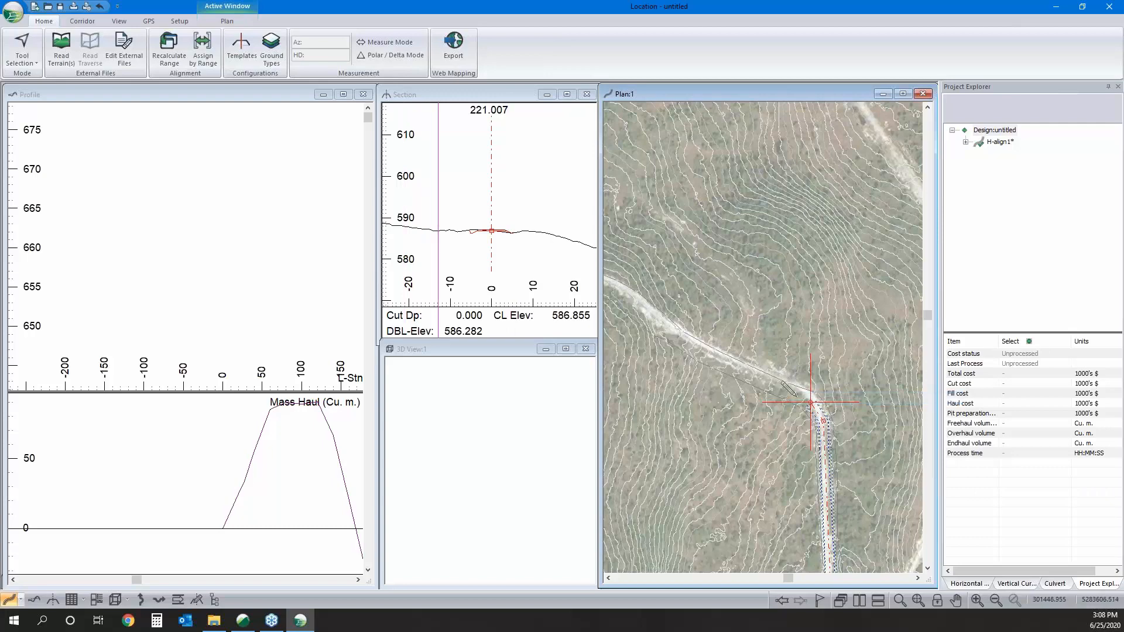
# - Extend the alignment northwest with IPs along the road on the background image, up to the sharp bend where the road turns south
pyautogui.scroll(2, 810, 391)
pyautogui.scroll(-2, 814, 396)
pyautogui.moveTo(770, 397)
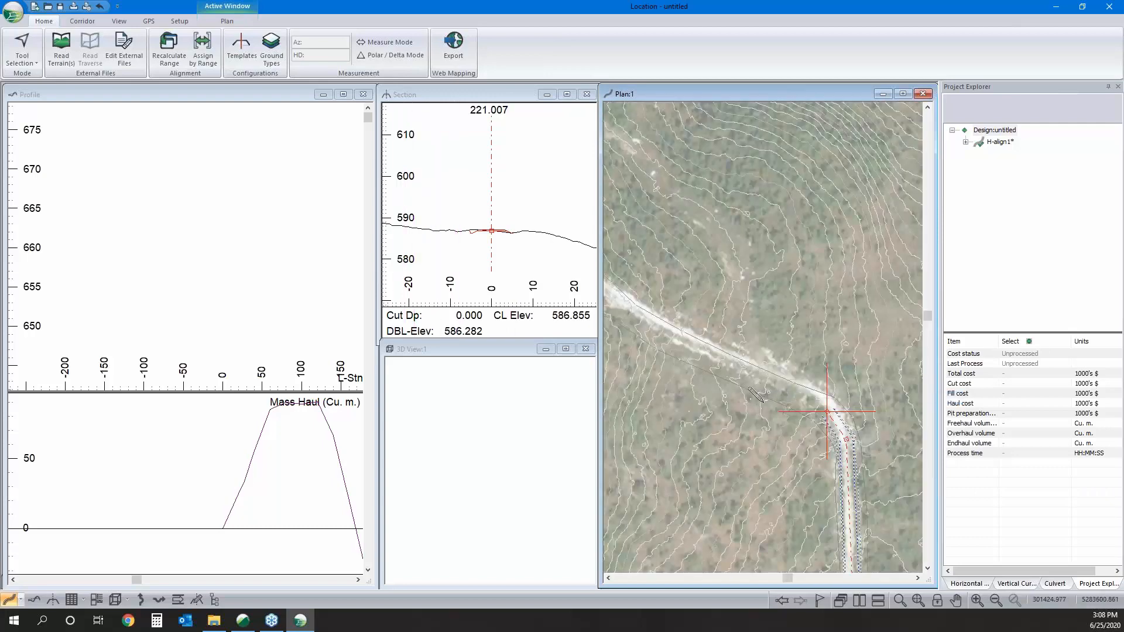
pyautogui.moveTo(755, 345); pyautogui.dragTo(801, 361, button='middle')
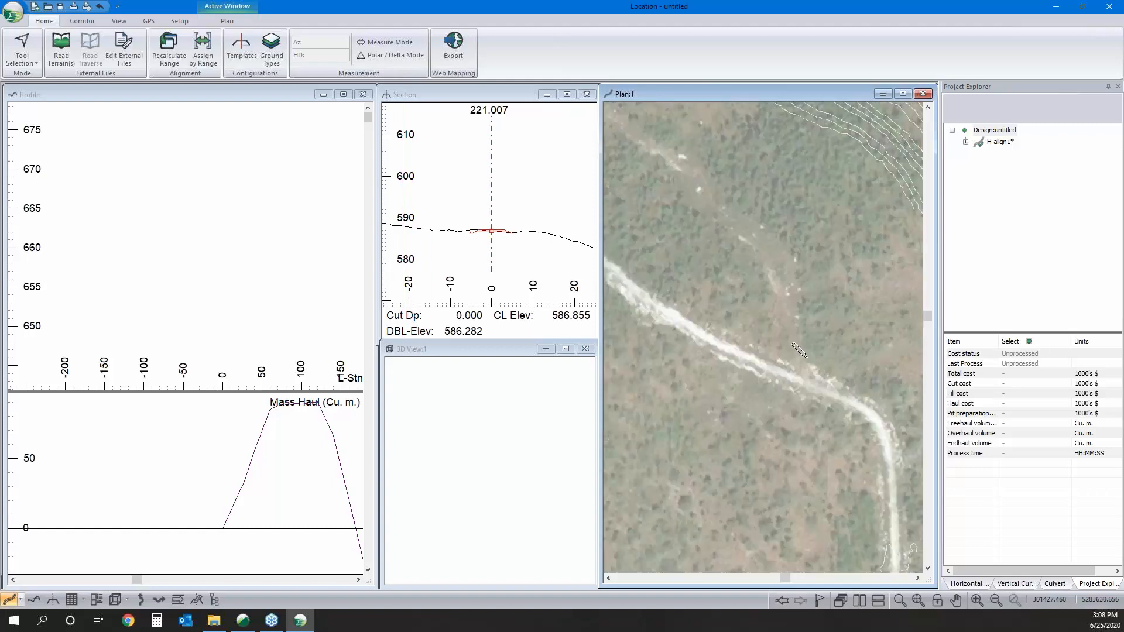
pyautogui.scroll(-2, 799, 354)
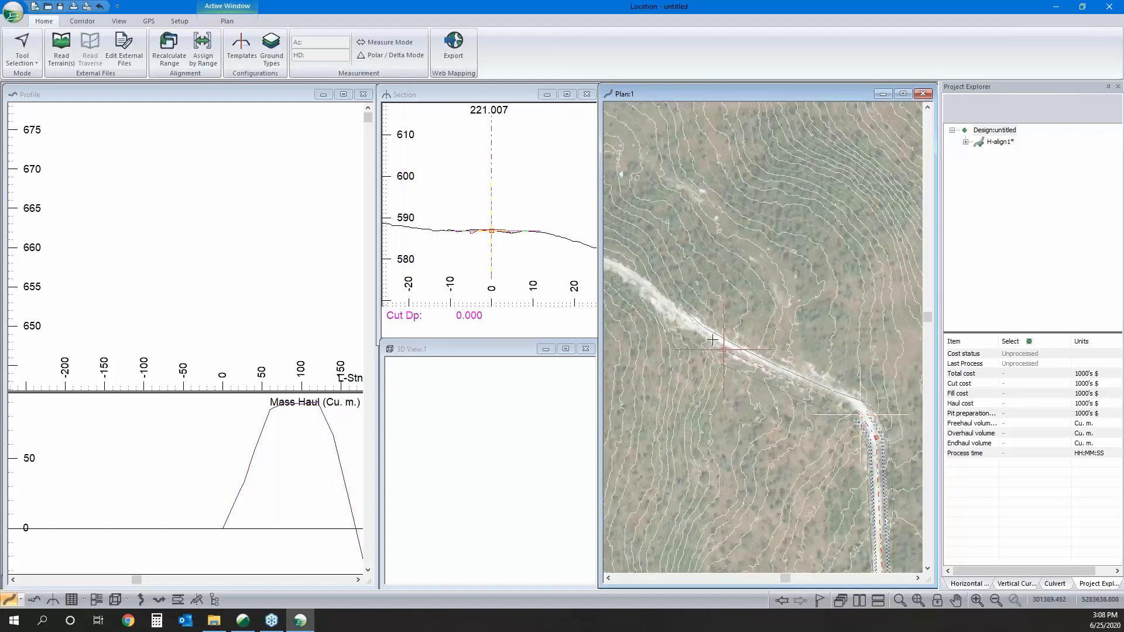
pyautogui.moveTo(639, 281); pyautogui.dragTo(745, 343, button='middle')
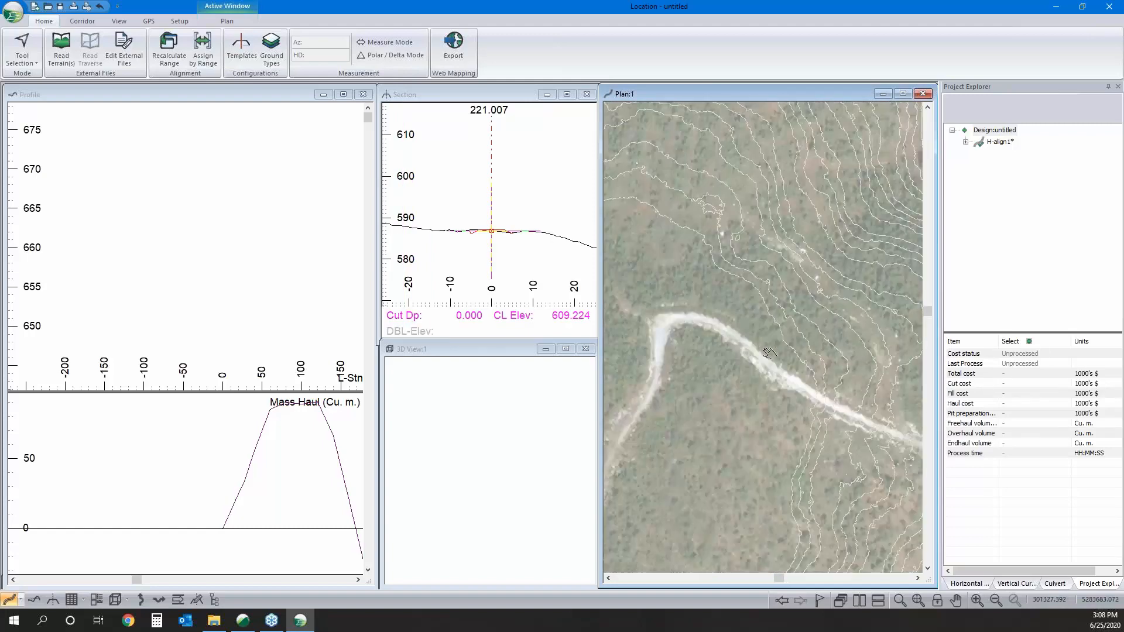
pyautogui.click(742, 348)
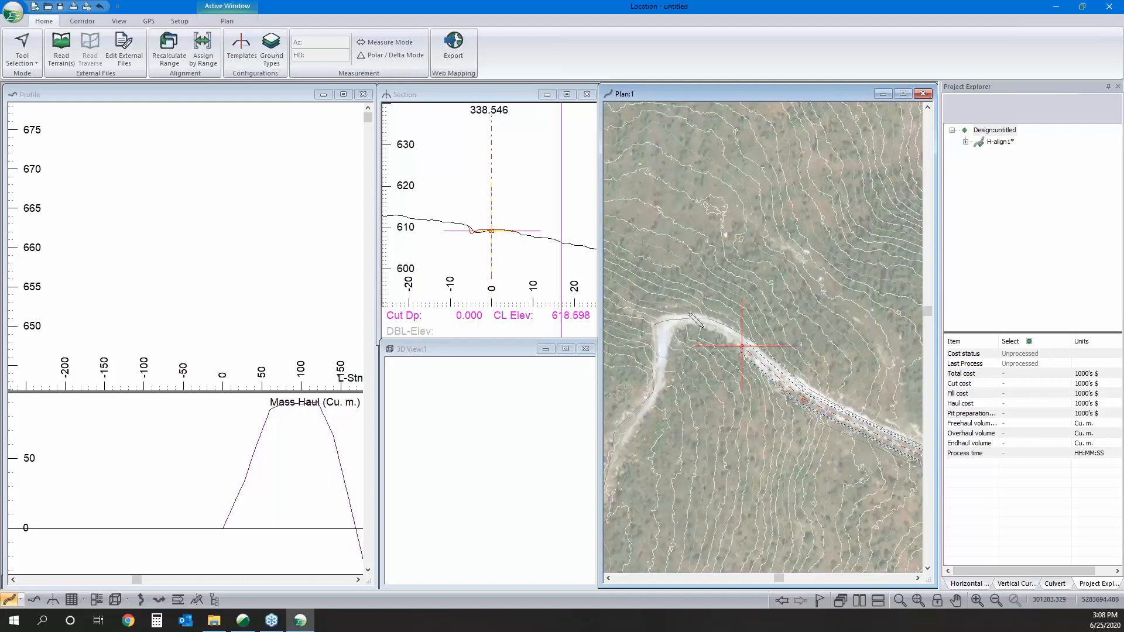
pyautogui.click(663, 331)
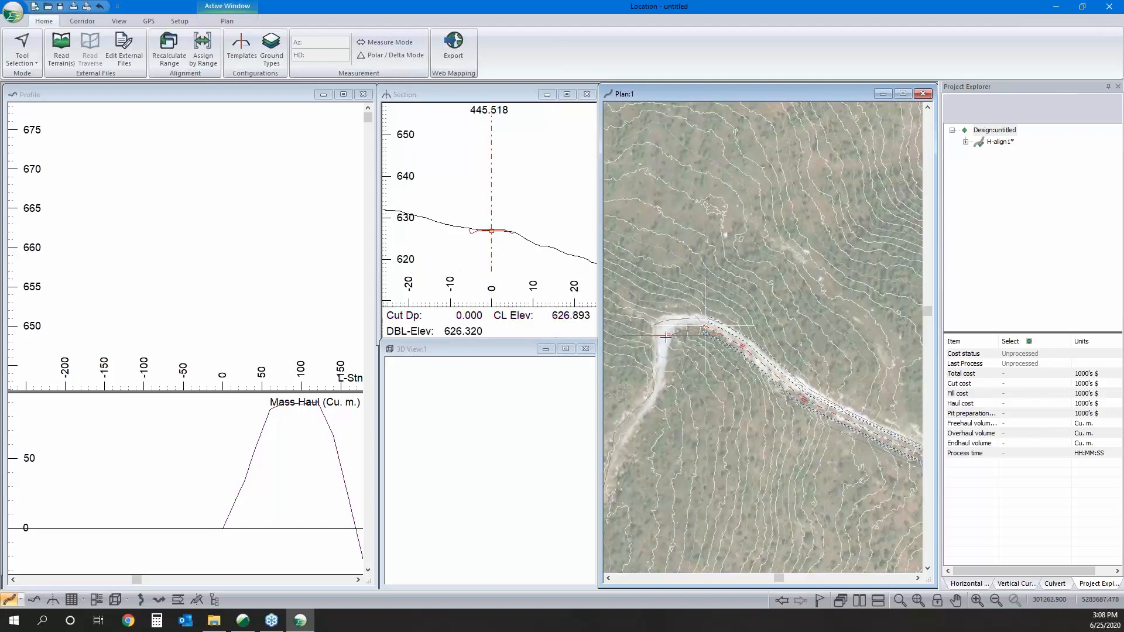
pyautogui.click(694, 320)
# - Continue the alignment down the southbound stretch of road with IPs, reaching the next westward bend at about station 675 m
pyautogui.moveTo(659, 382)
pyautogui.mouseDown(button='middle')
pyautogui.moveTo(694, 320)
pyautogui.moveTo(679, 252)
pyautogui.moveTo(739, 236)
pyautogui.mouseUp(button='middle')
pyautogui.click(710, 288)
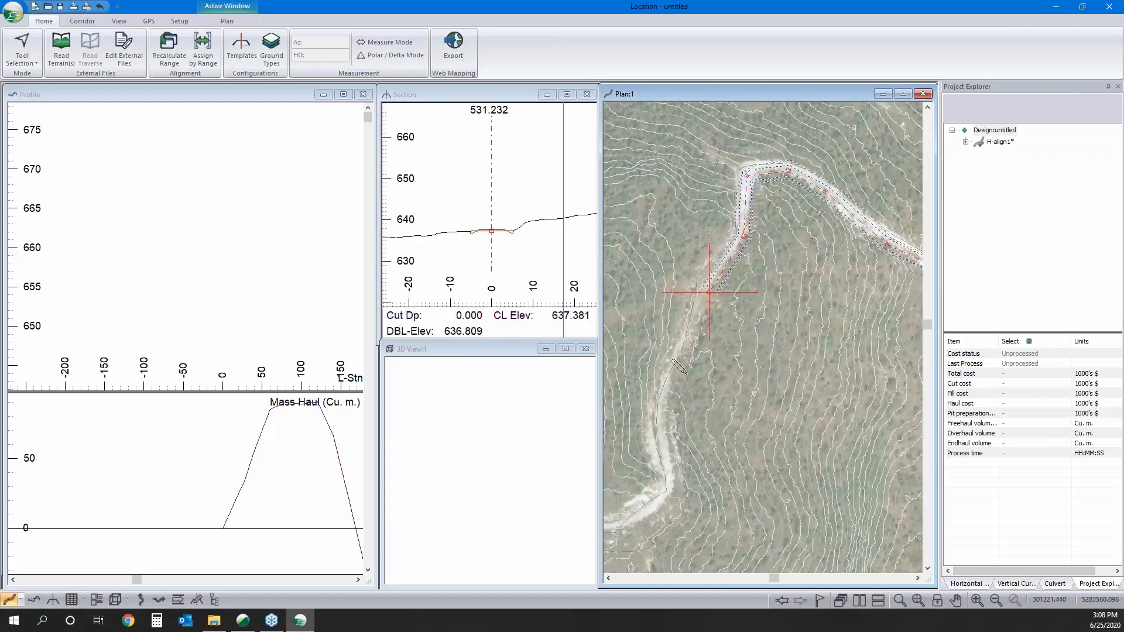
pyautogui.click(687, 357)
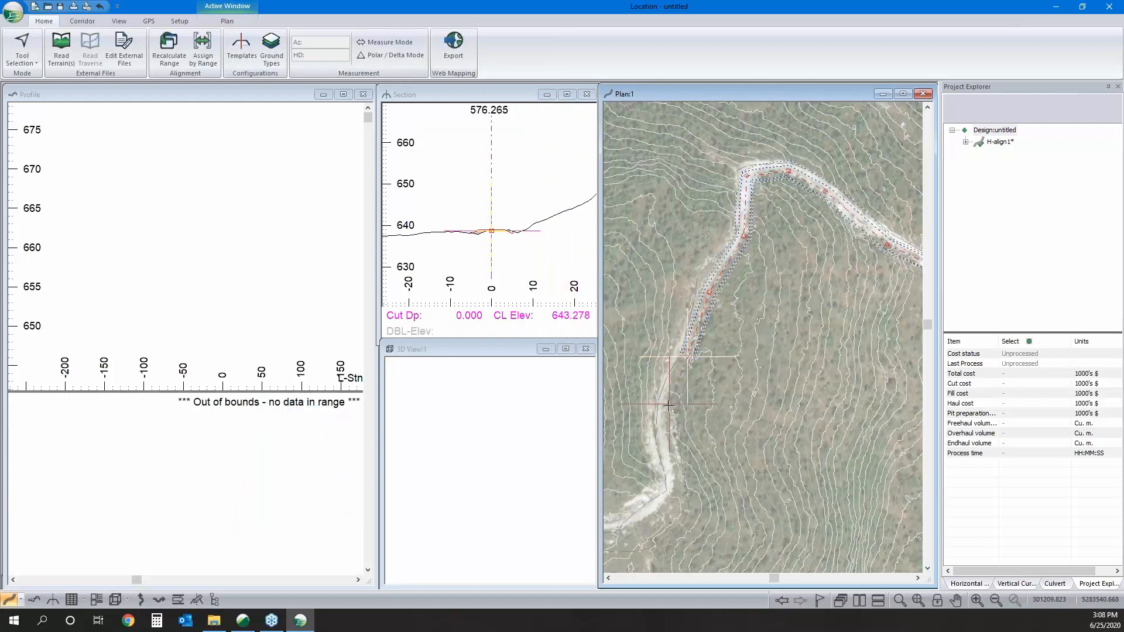
pyautogui.click(669, 406)
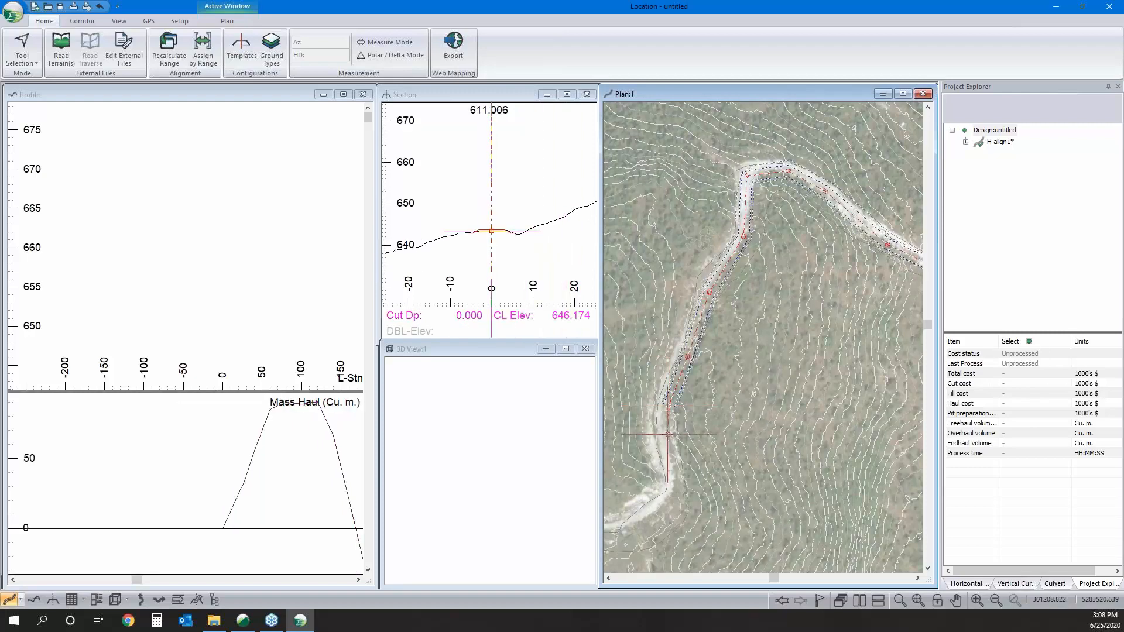
pyautogui.click(667, 434)
pyautogui.click(677, 501)
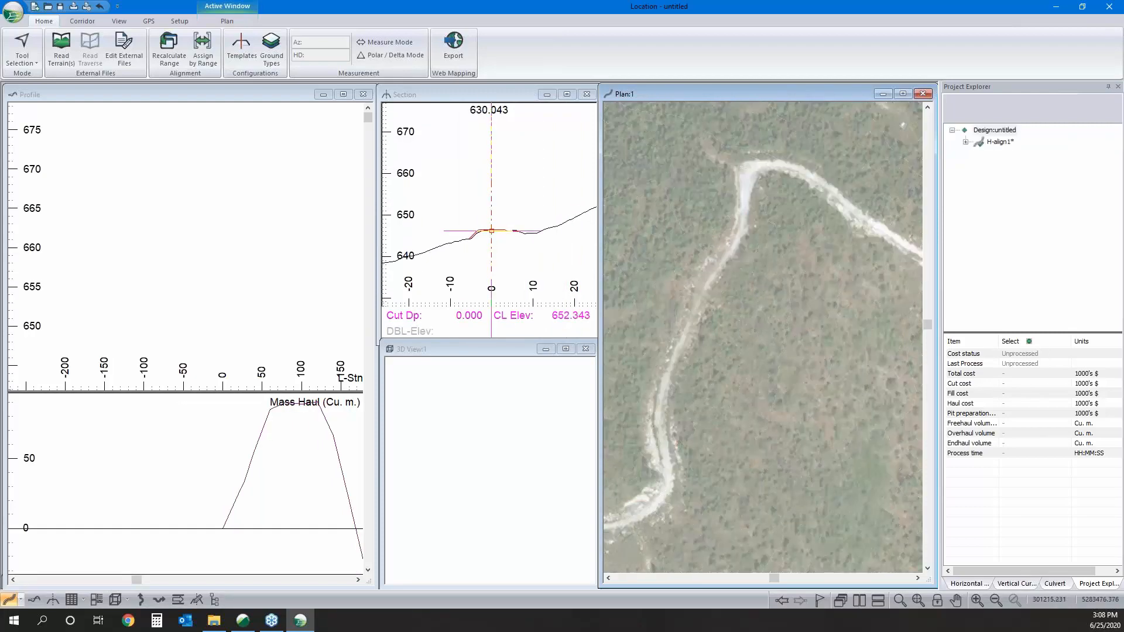
# - Extend the alignment with IPs through the westward bends to the road's west end, at about station 987 m, and finish adding IPs
pyautogui.moveTo(668, 493); pyautogui.dragTo(720, 424, button='middle')
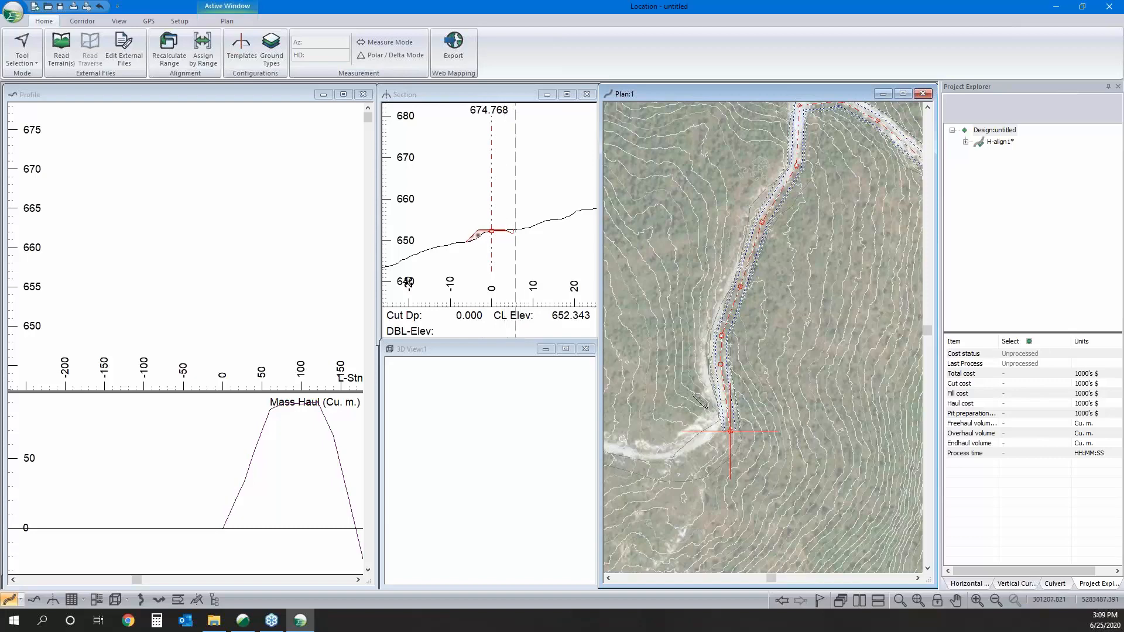
pyautogui.moveTo(706, 429); pyautogui.dragTo(810, 396, button='middle')
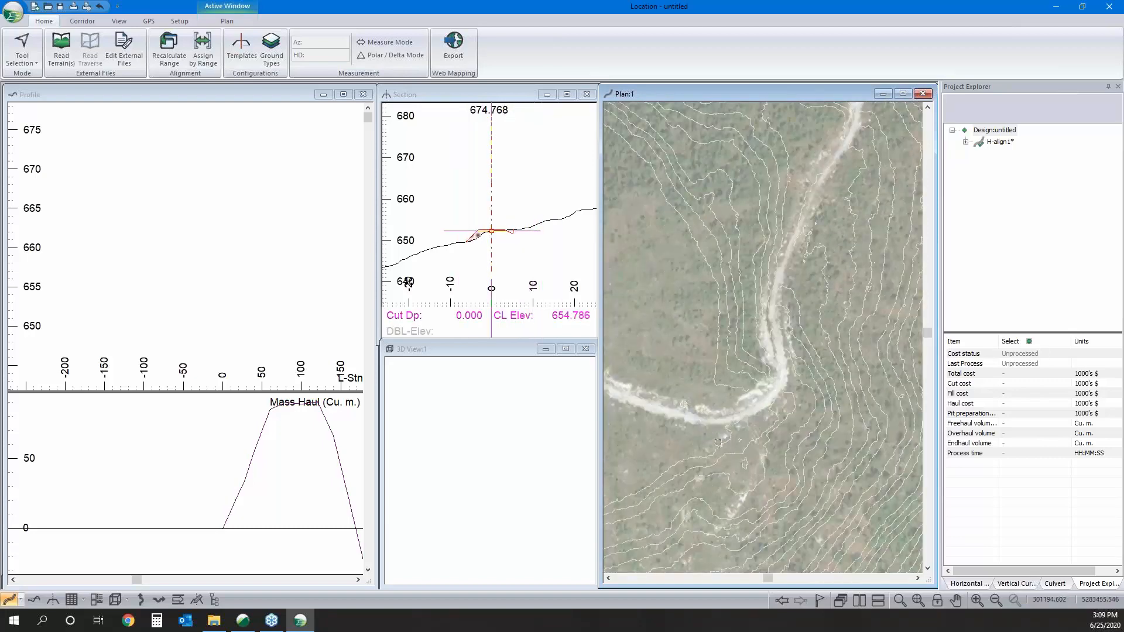
pyautogui.moveTo(696, 429); pyautogui.dragTo(815, 425, button='middle')
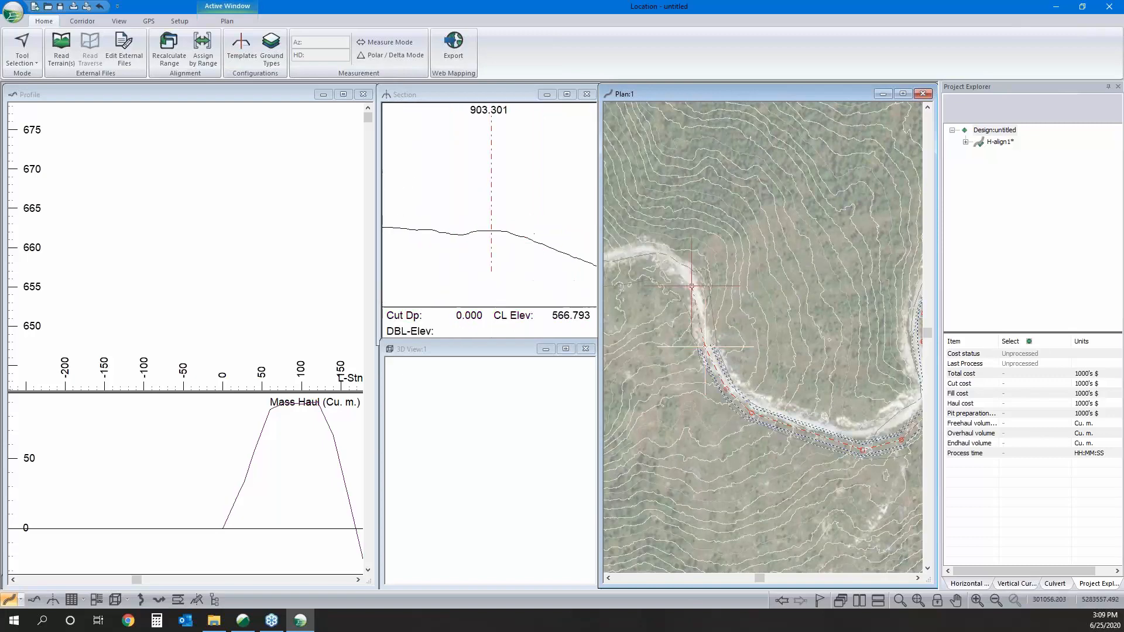
pyautogui.moveTo(691, 286); pyautogui.dragTo(689, 280)
pyautogui.moveTo(665, 266); pyautogui.dragTo(768, 318, button='middle')
pyautogui.moveTo(762, 315); pyautogui.dragTo(760, 316)
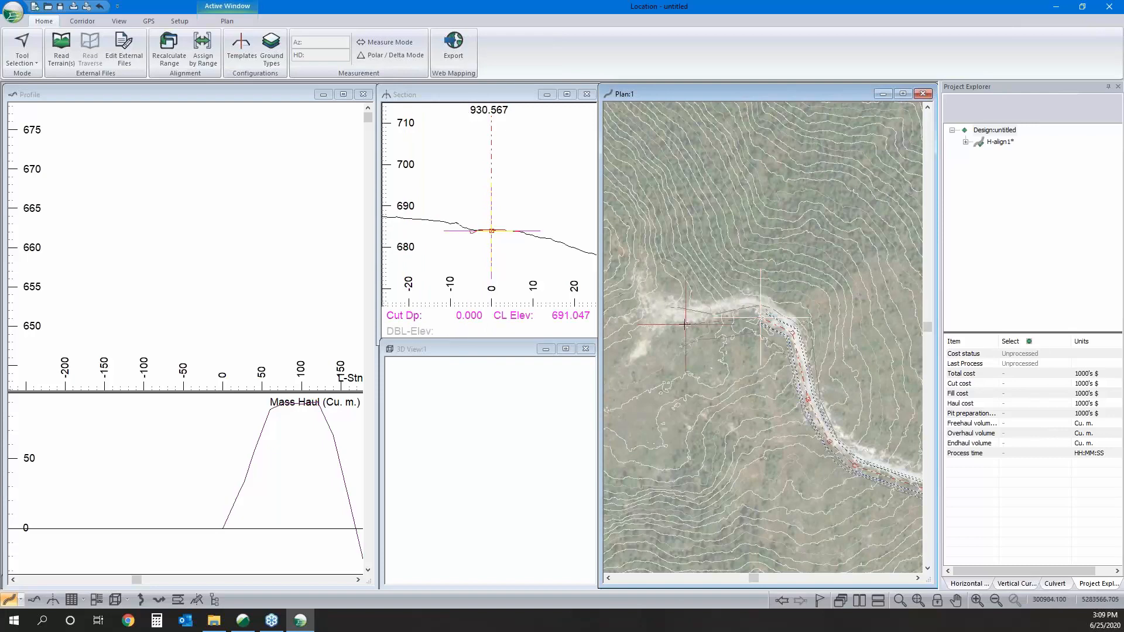
pyautogui.rightClick(713, 266)
pyautogui.click(746, 275)
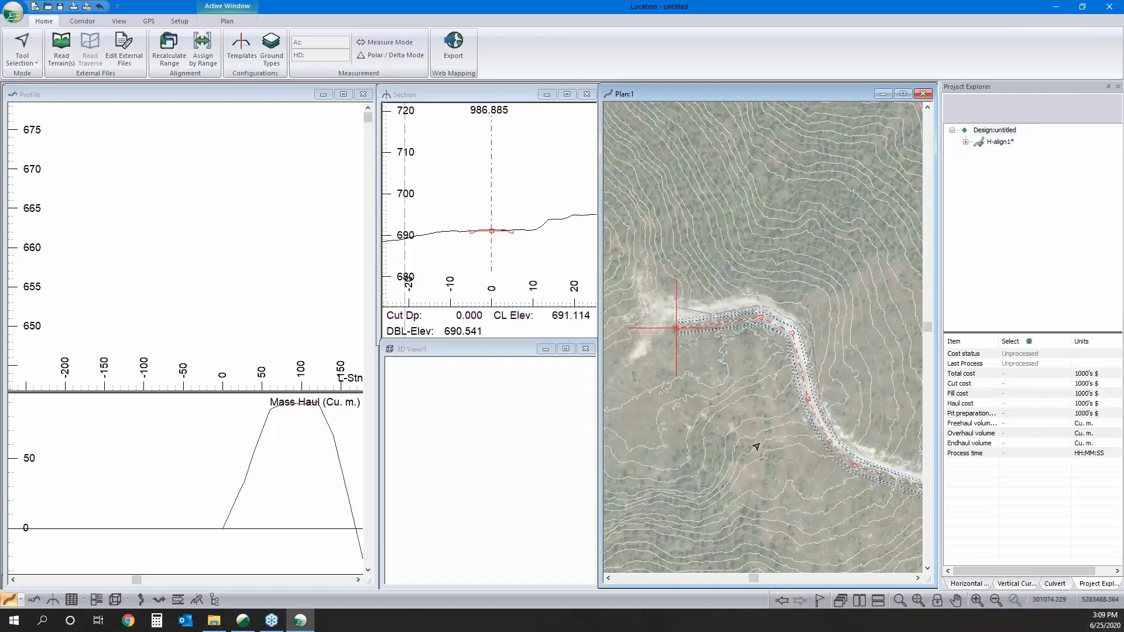
# - Auto-generate horizontal curves over the whole station range of the alignment, applying the default curve
pyautogui.moveTo(672, 349); pyautogui.dragTo(626, 330, button='middle')
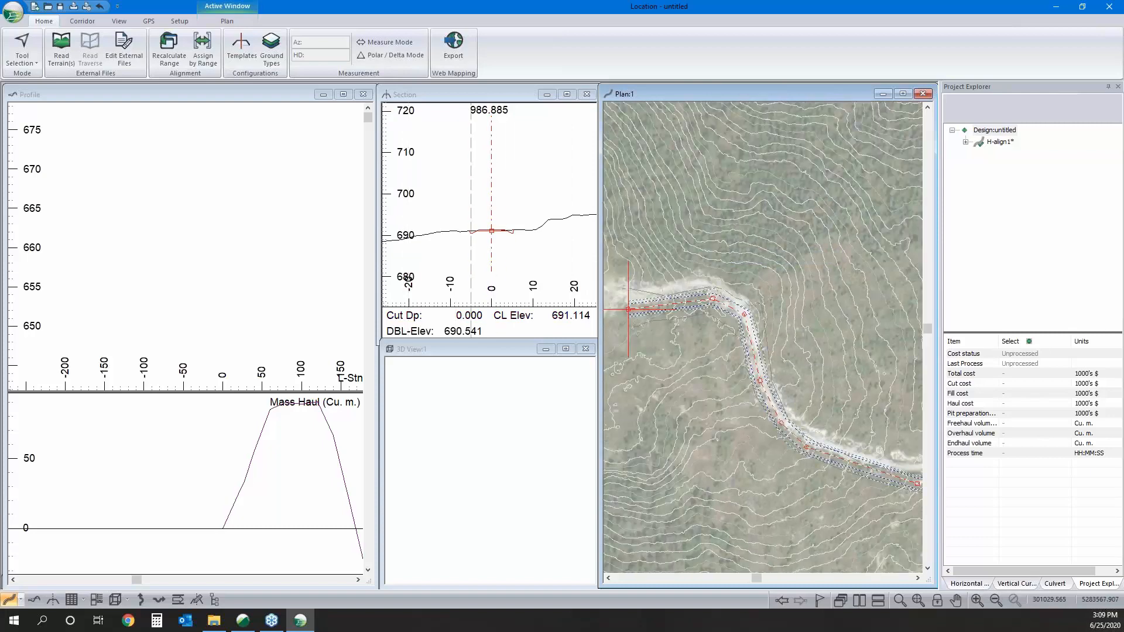
pyautogui.scroll(3, 705, 304)
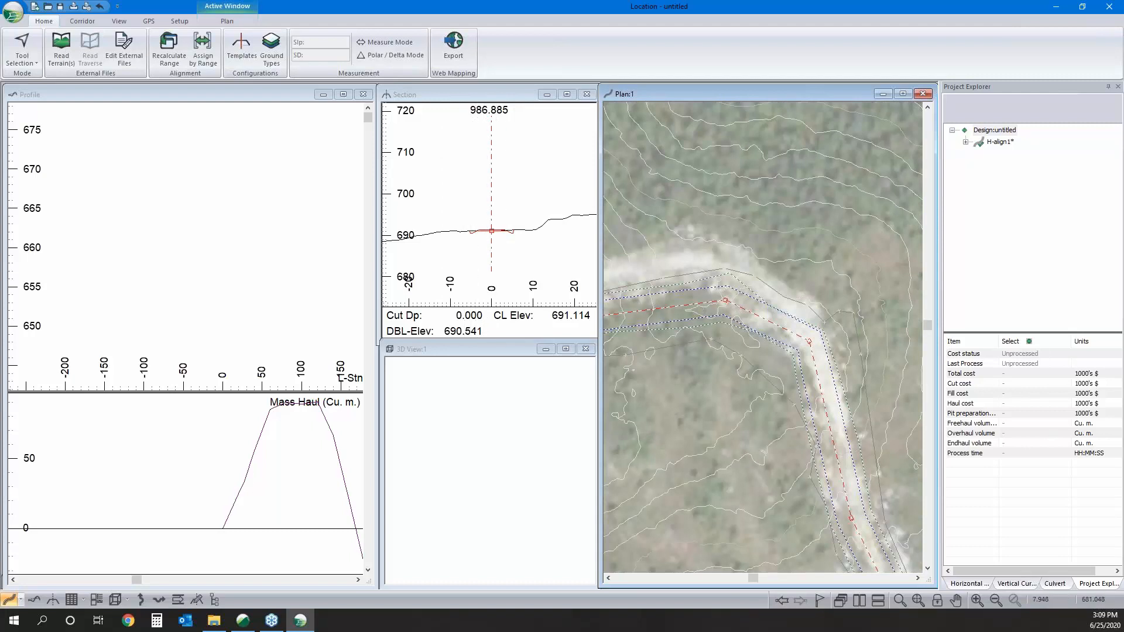
pyautogui.click(969, 584)
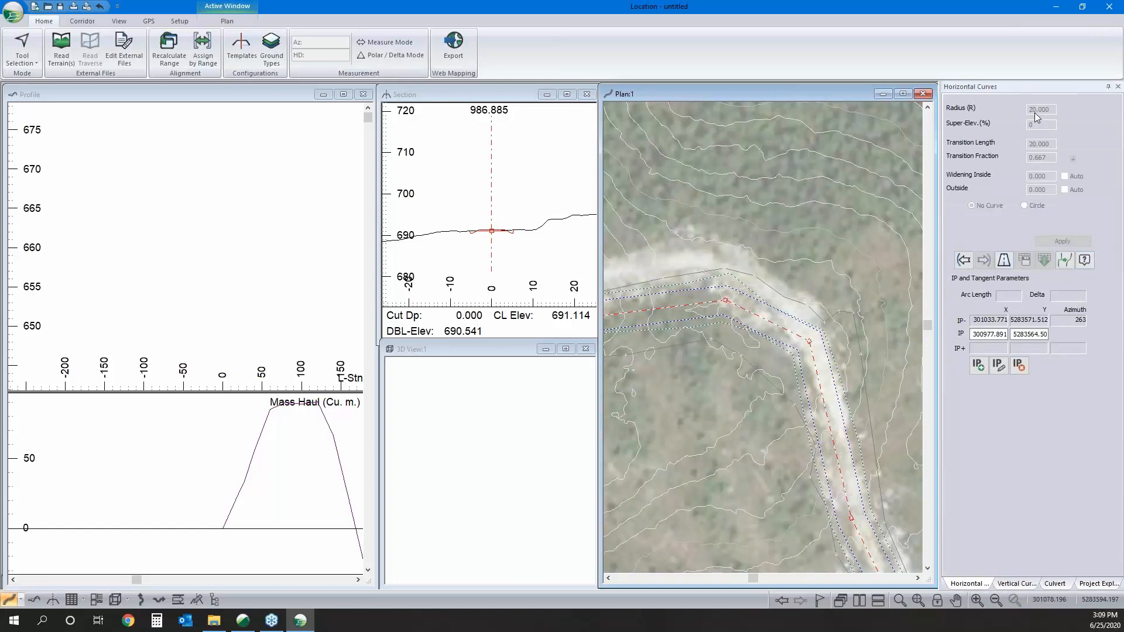
pyautogui.click(1065, 260)
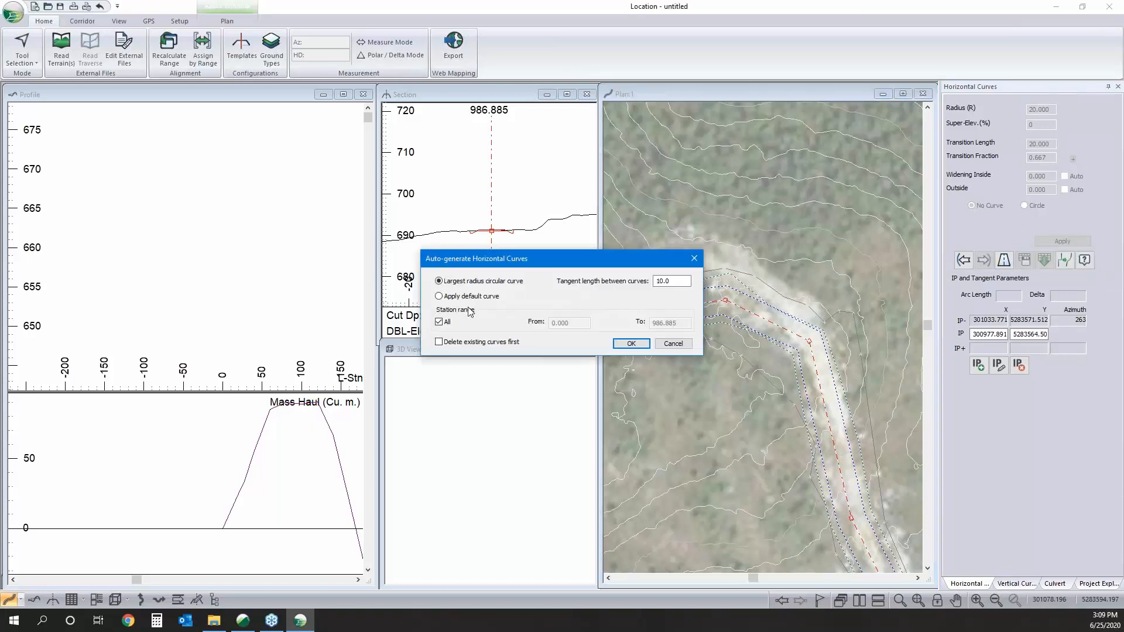
pyautogui.click(444, 296)
pyautogui.click(631, 343)
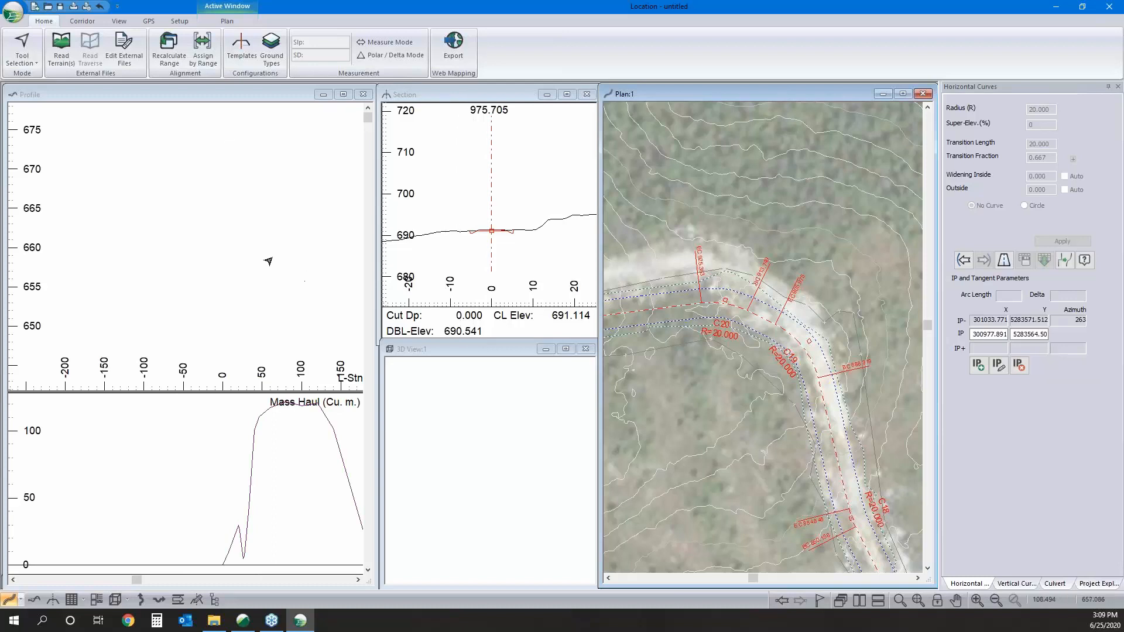
# - Fit the full alignment profile in the Profile window and view the curved west end in plan
pyautogui.click(236, 105)
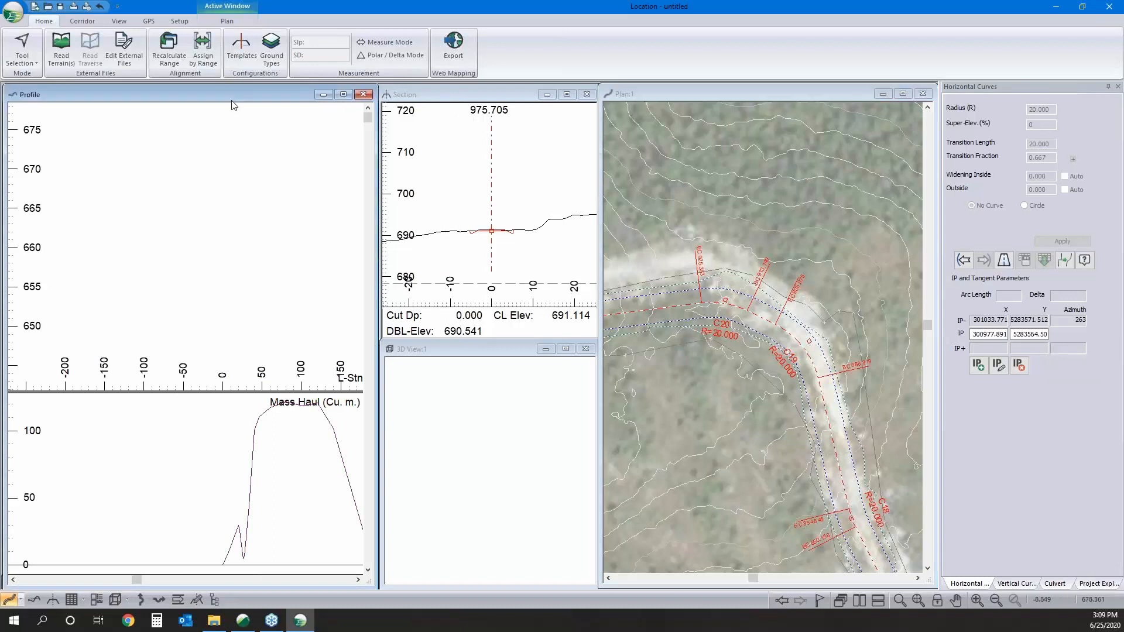
pyautogui.click(918, 601)
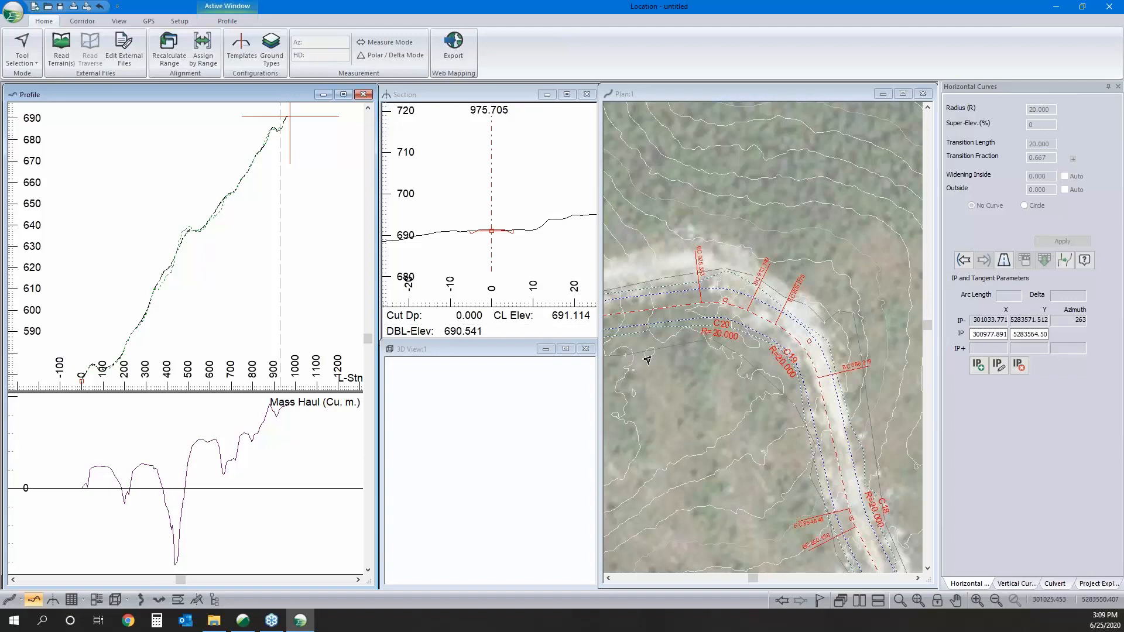
pyautogui.moveTo(647, 359)
pyautogui.moveTo(787, 296)
pyautogui.mouseDown(button='middle')
pyautogui.moveTo(802, 404)
pyautogui.moveTo(766, 332)
pyautogui.mouseUp(button='middle')
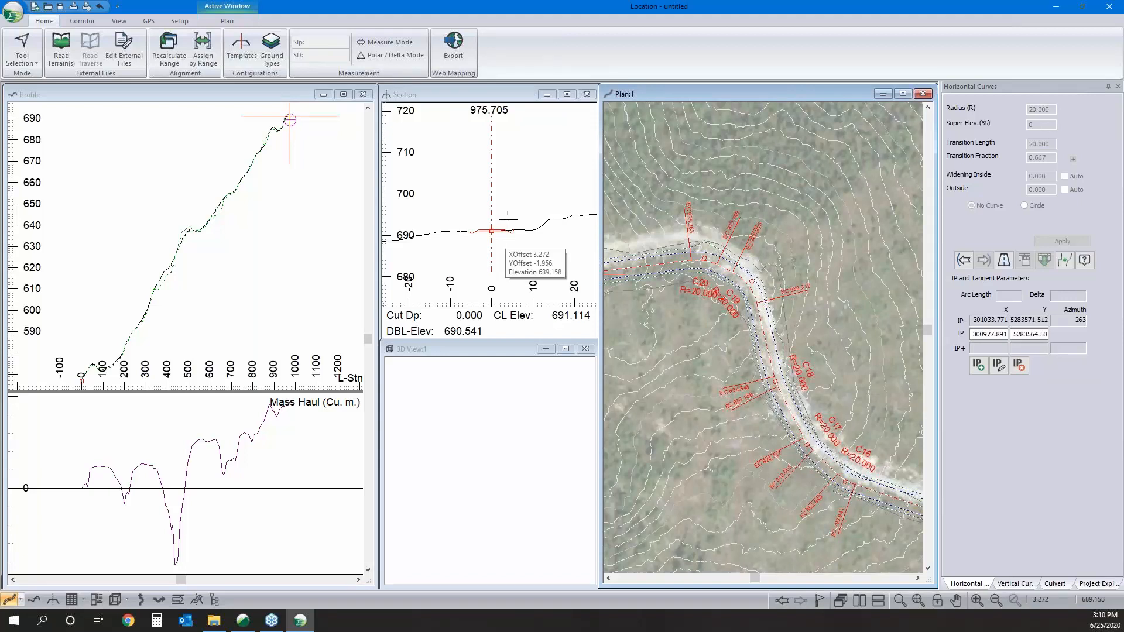
# - Open the reference features settings of the section window options and enable RF 1
pyautogui.rightClick(522, 201)
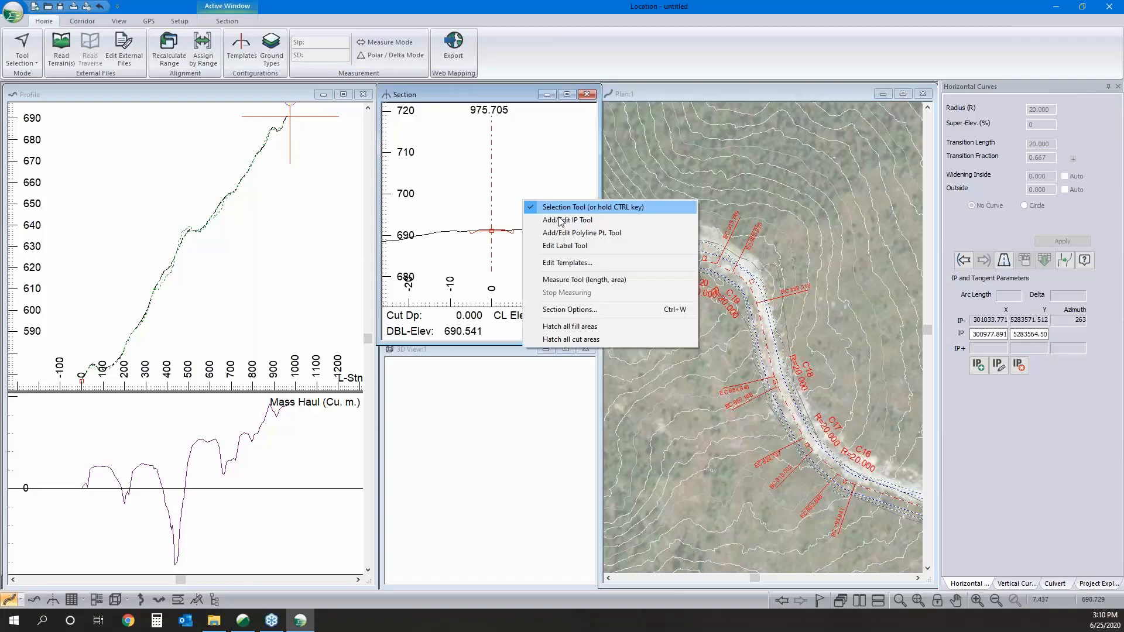
pyautogui.click(571, 310)
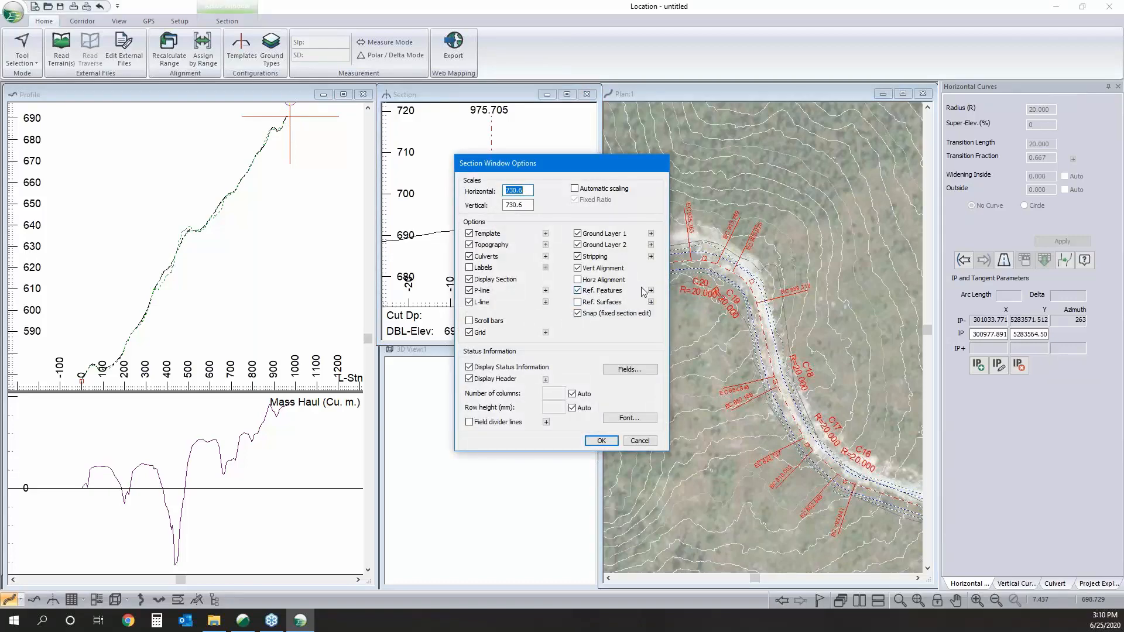
pyautogui.moveTo(591, 158); pyautogui.dragTo(779, 141)
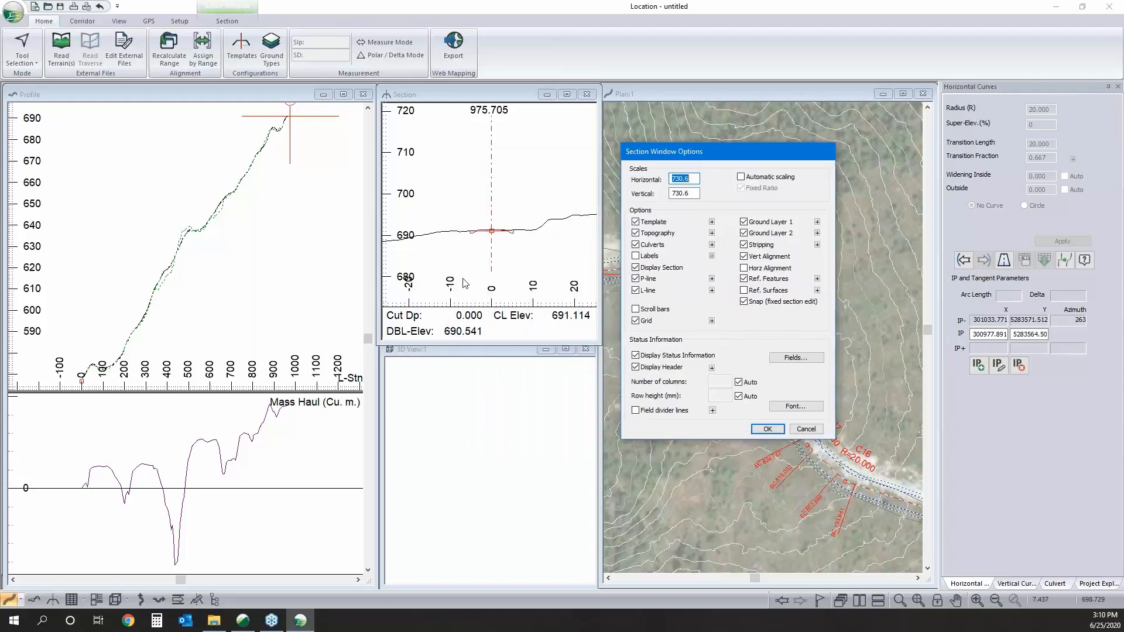
pyautogui.click(817, 279)
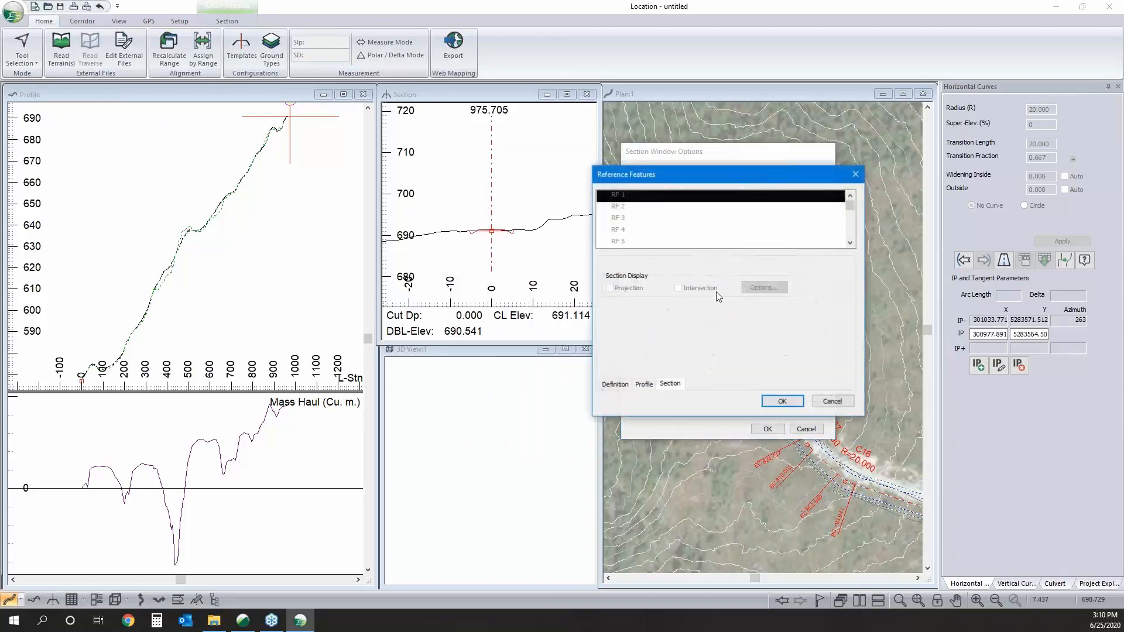
pyautogui.click(634, 196)
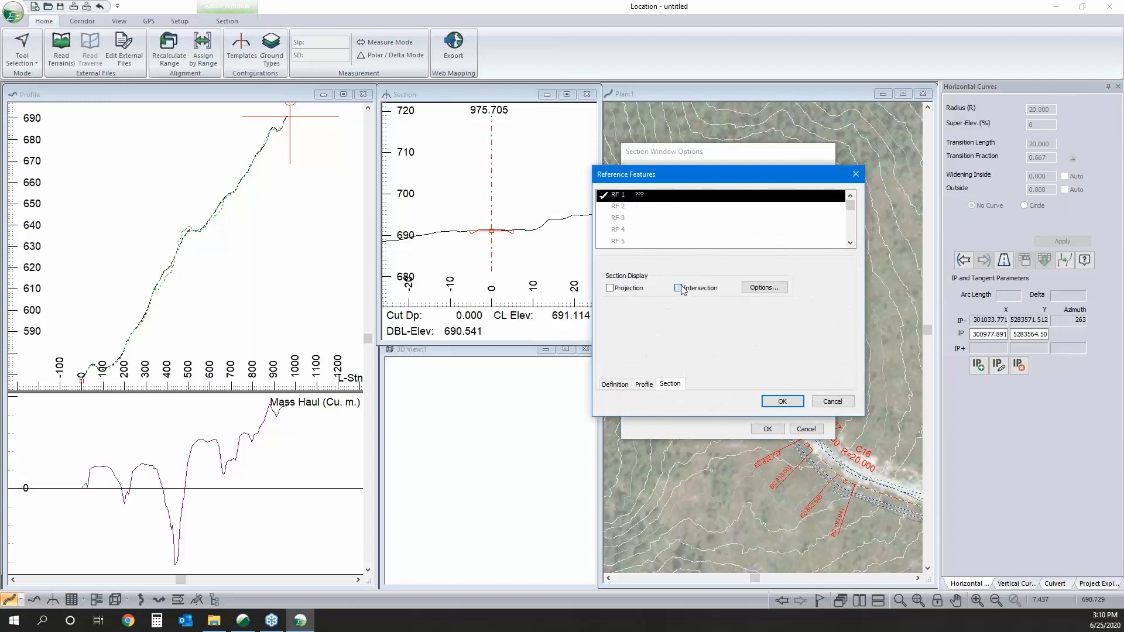
# - Define RF 1 with the Topo surface as reference terrain and Prism_Extents L-0 as its feature
pyautogui.click(615, 385)
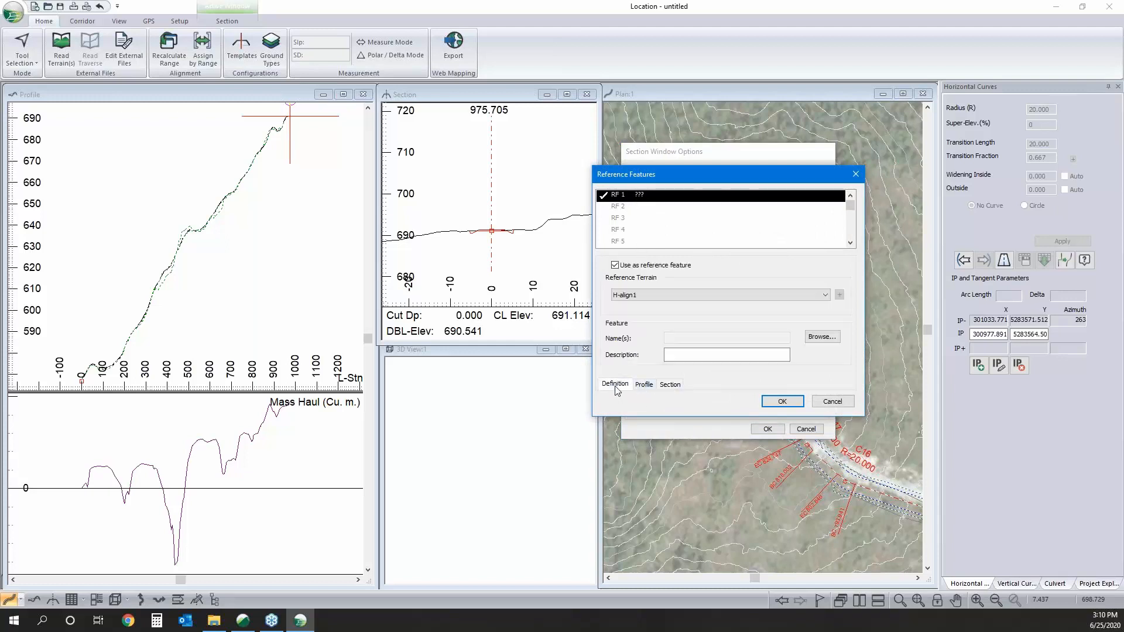
pyautogui.click(638, 296)
pyautogui.click(650, 306)
pyautogui.click(830, 340)
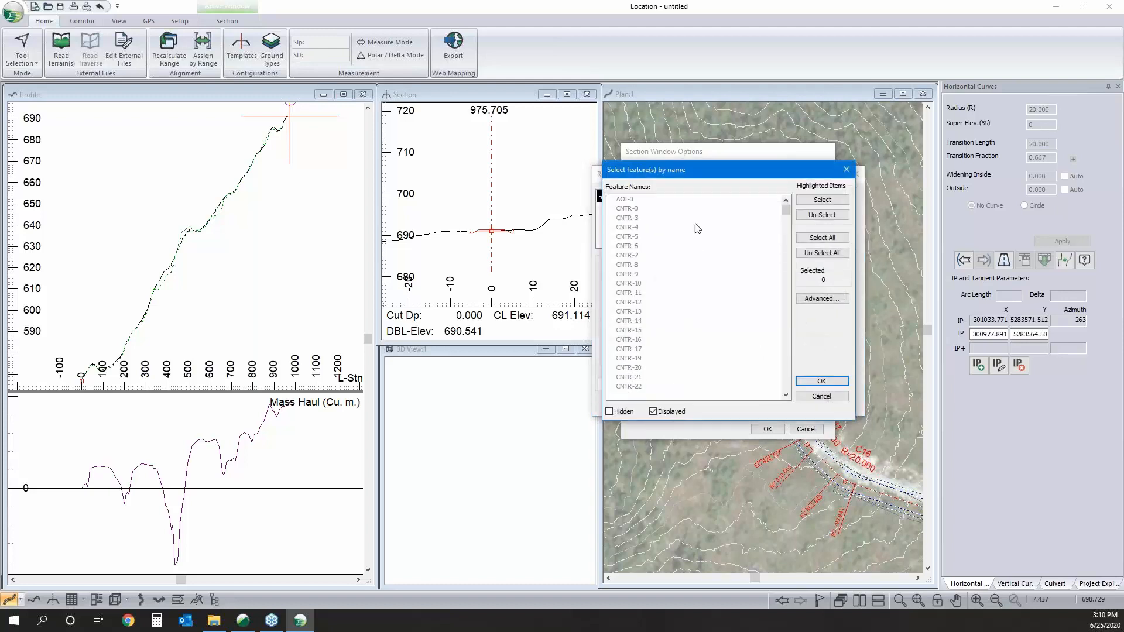
pyautogui.moveTo(787, 212); pyautogui.dragTo(820, 397)
pyautogui.click(651, 377)
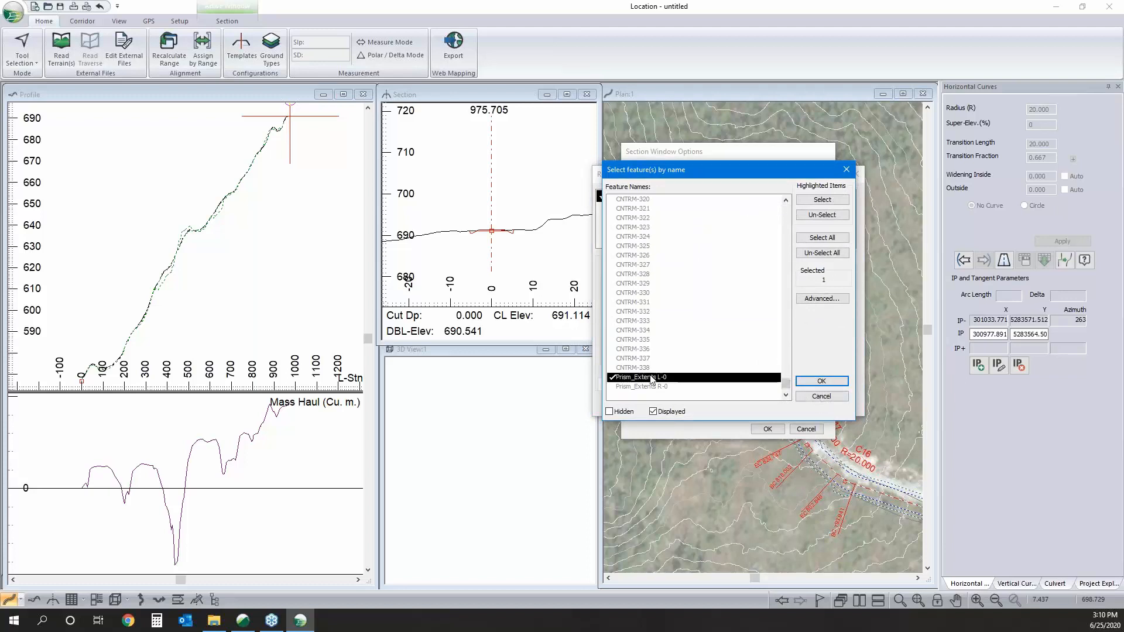
pyautogui.click(815, 381)
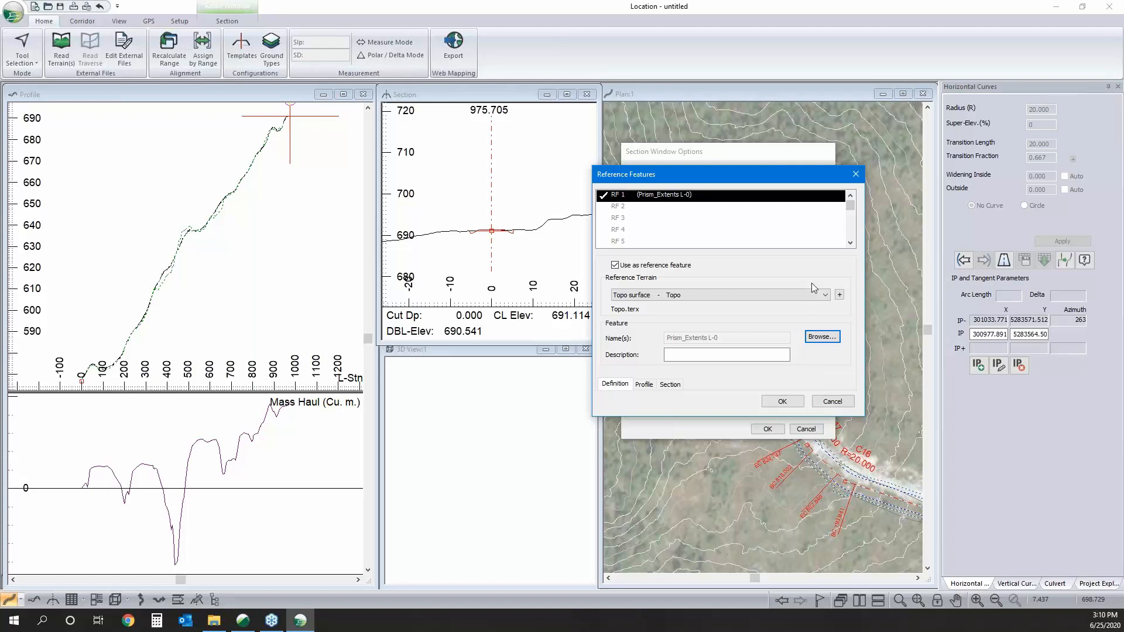
pyautogui.click(825, 343)
pyautogui.click(817, 381)
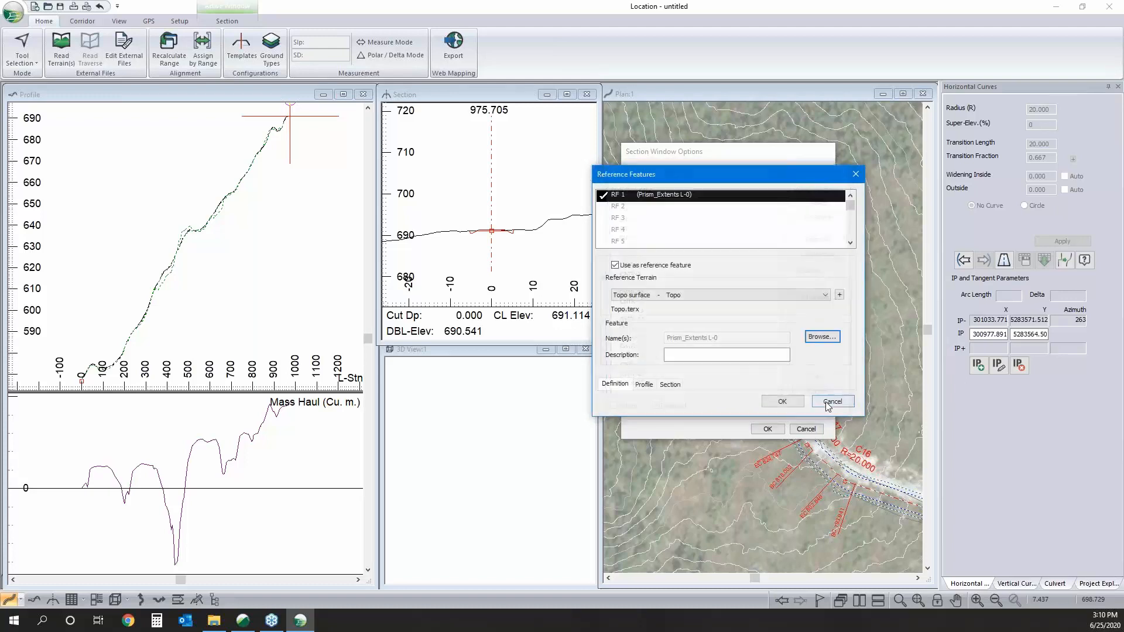
# - Define RF 2 as a reference feature using the Topo surface as reference terrain and Prism_Extents R-0 as its feature
pyautogui.click(624, 206)
pyautogui.click(653, 295)
pyautogui.click(656, 315)
pyautogui.click(823, 337)
pyautogui.moveTo(786, 229); pyautogui.dragTo(785, 384)
pyautogui.click(678, 387)
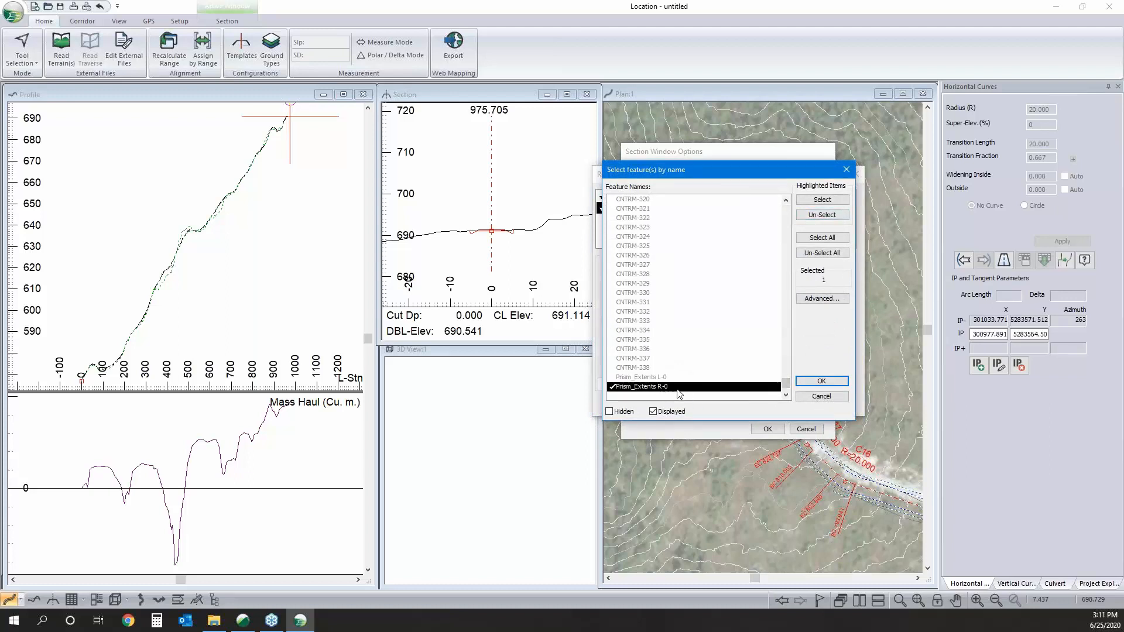
pyautogui.click(822, 381)
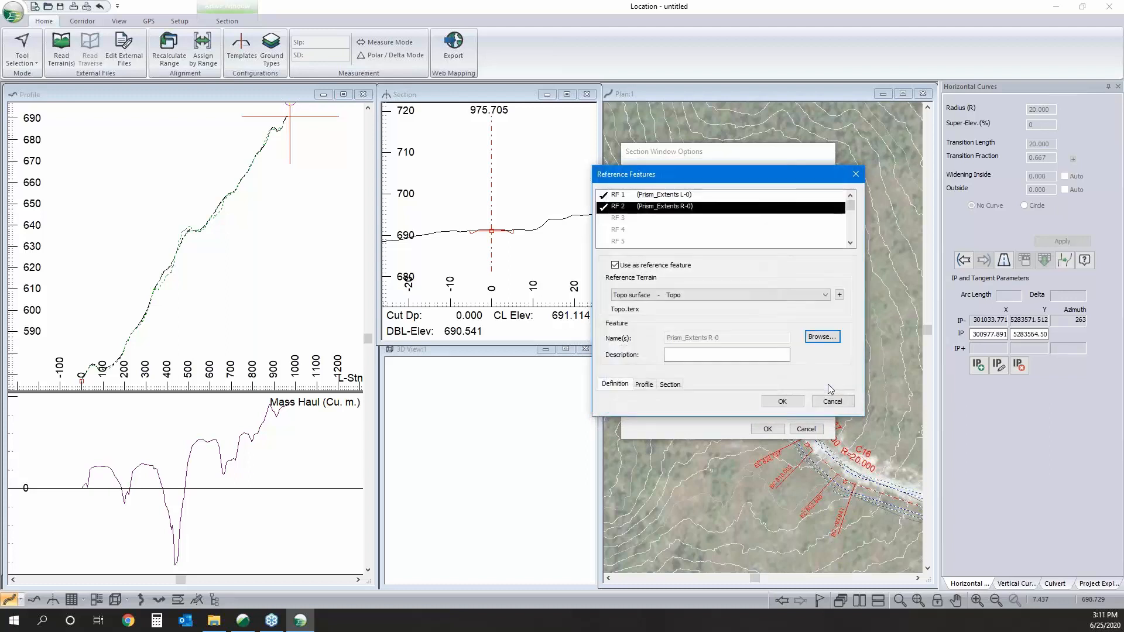
# - Enable the Intersection section display for RF 2, check the display options of both reference features, and apply the section window options
pyautogui.click(680, 387)
pyautogui.click(687, 290)
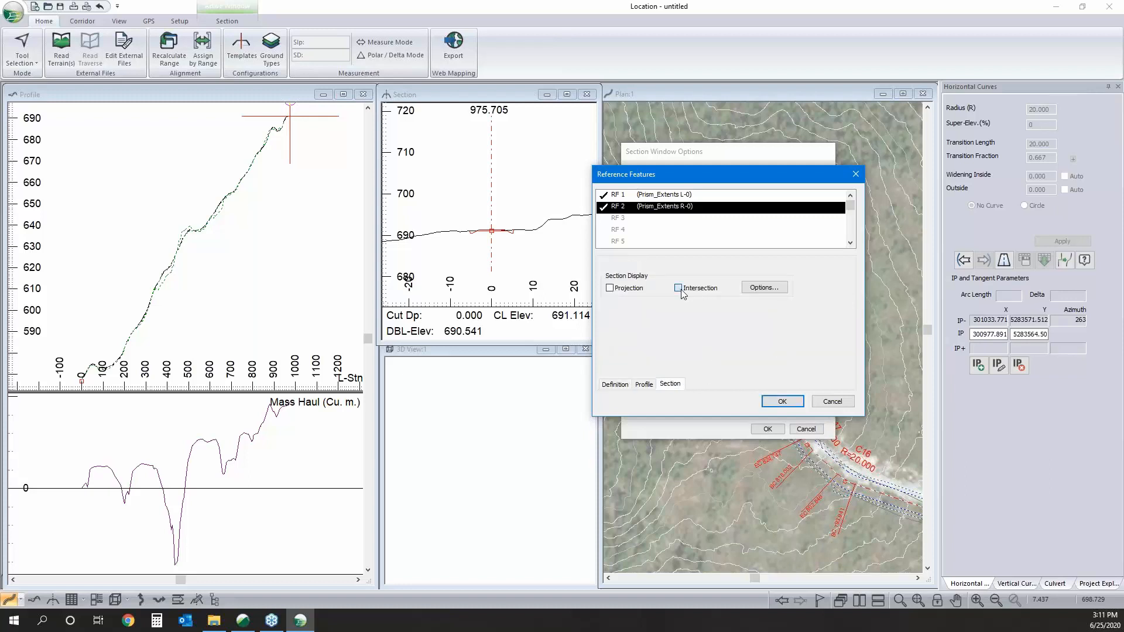
pyautogui.click(759, 288)
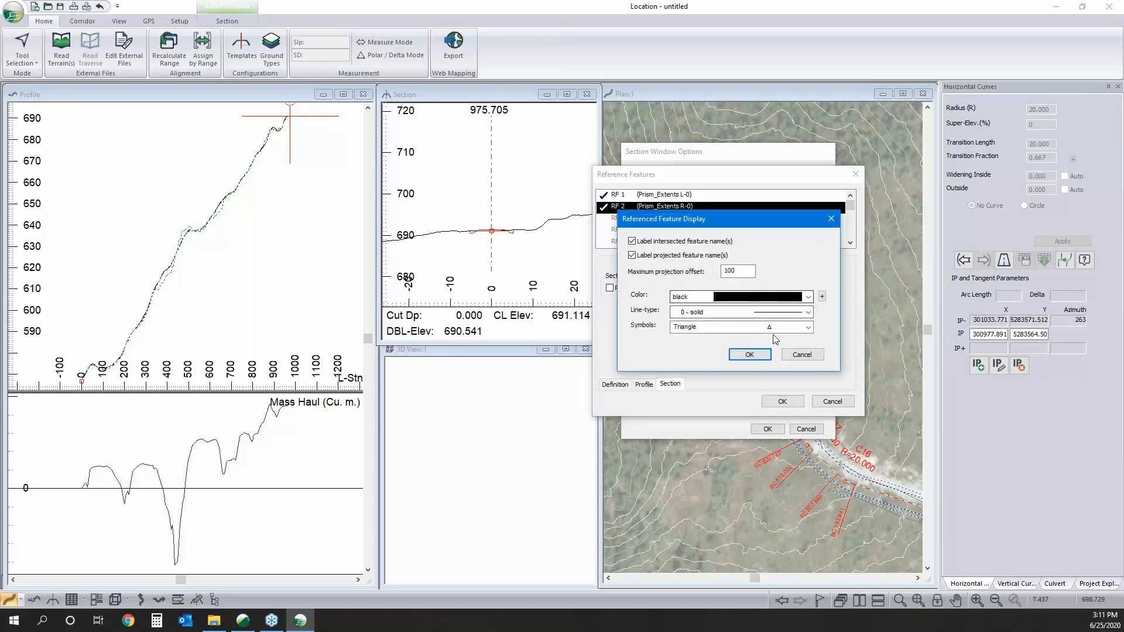
pyautogui.click(801, 353)
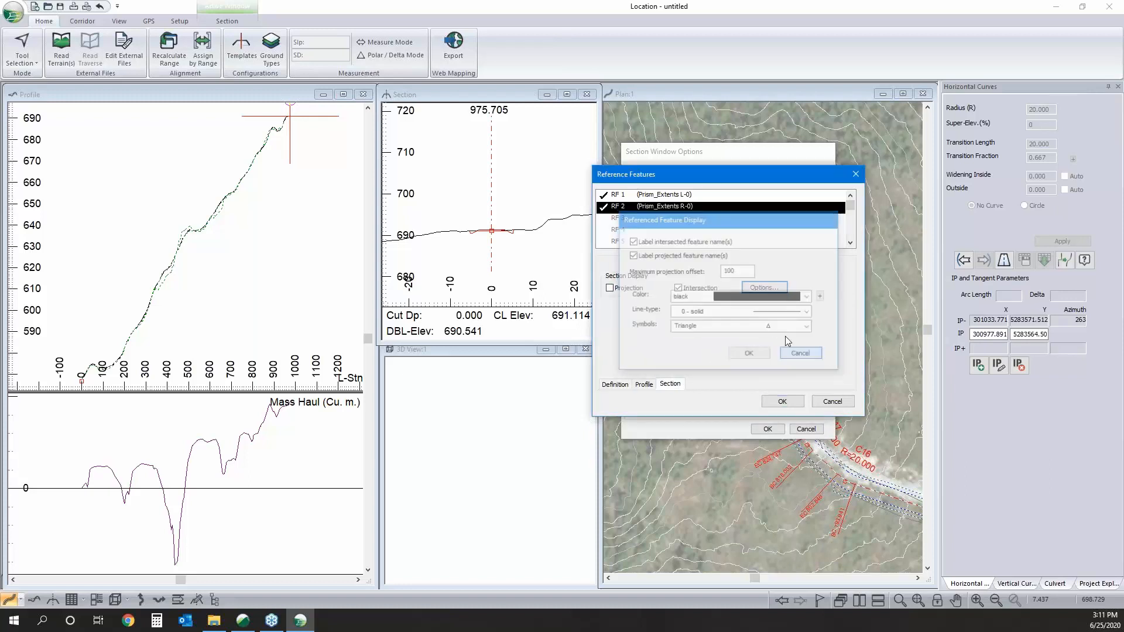
pyautogui.click(675, 195)
pyautogui.click(770, 291)
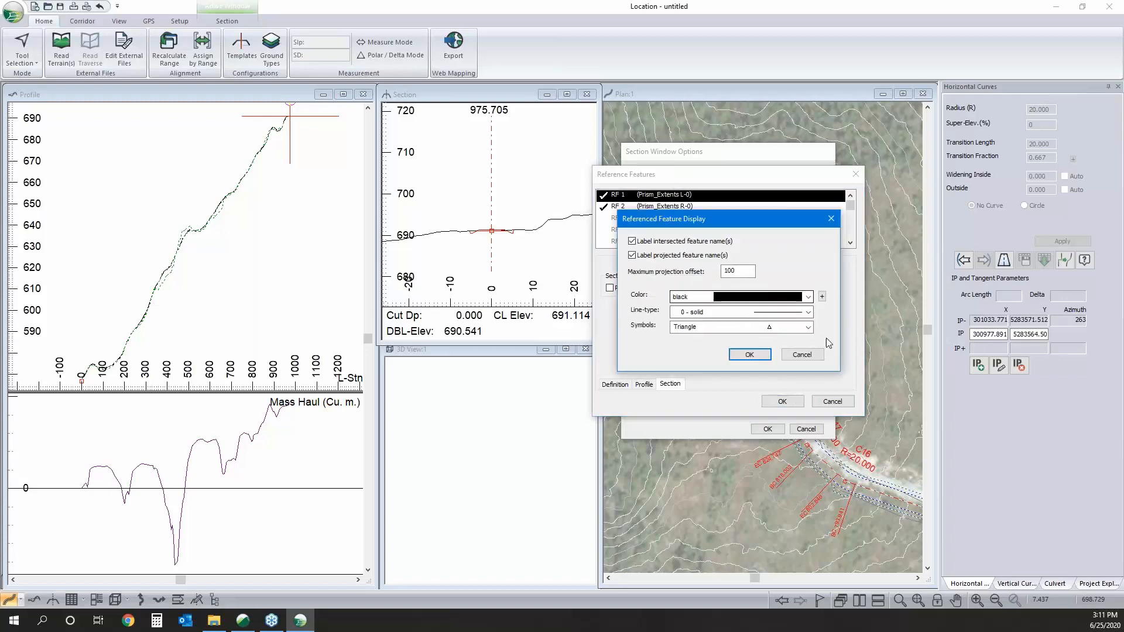
pyautogui.click(769, 355)
pyautogui.click(783, 403)
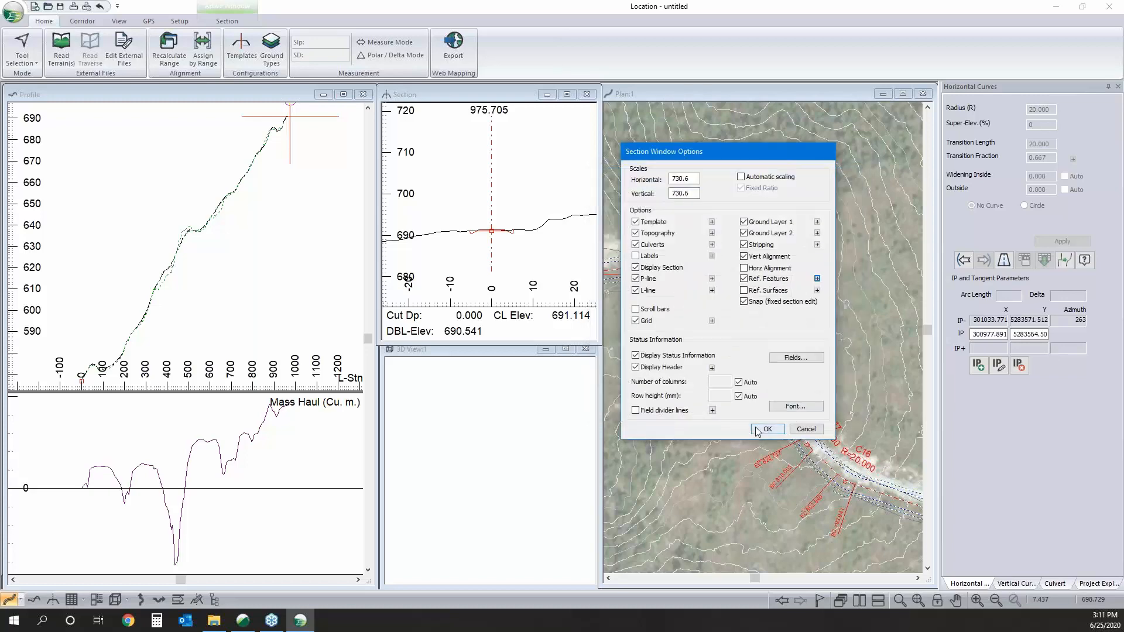
pyautogui.click(767, 429)
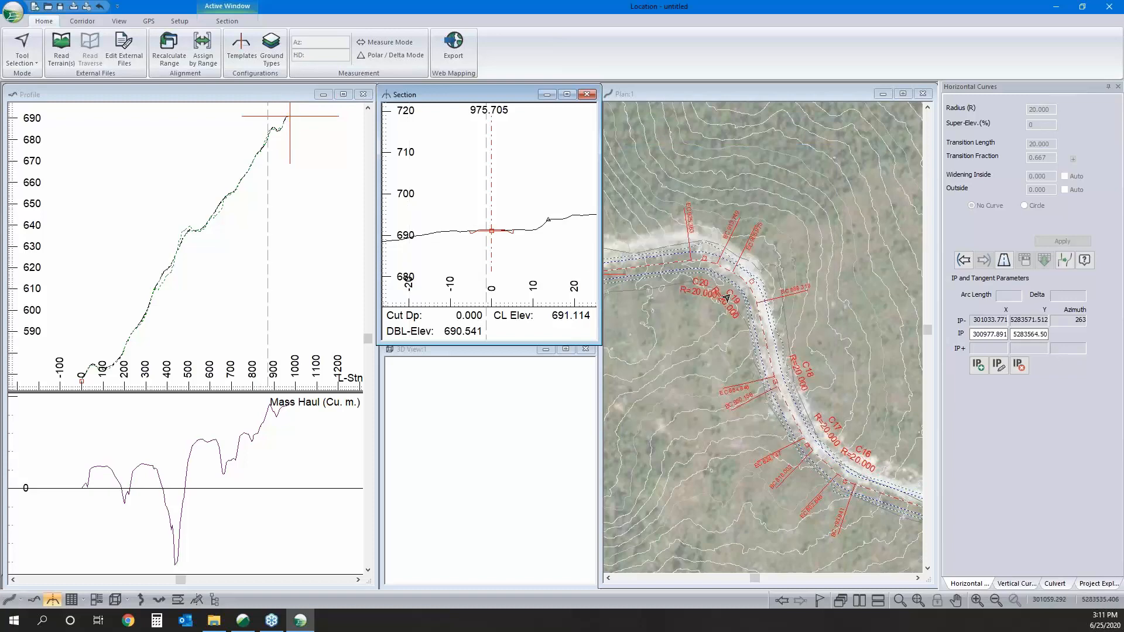
# - Examine the prism extent markers in section at stations 888.319 and 680 by choosing those points along the alignment in plan
pyautogui.click(757, 302)
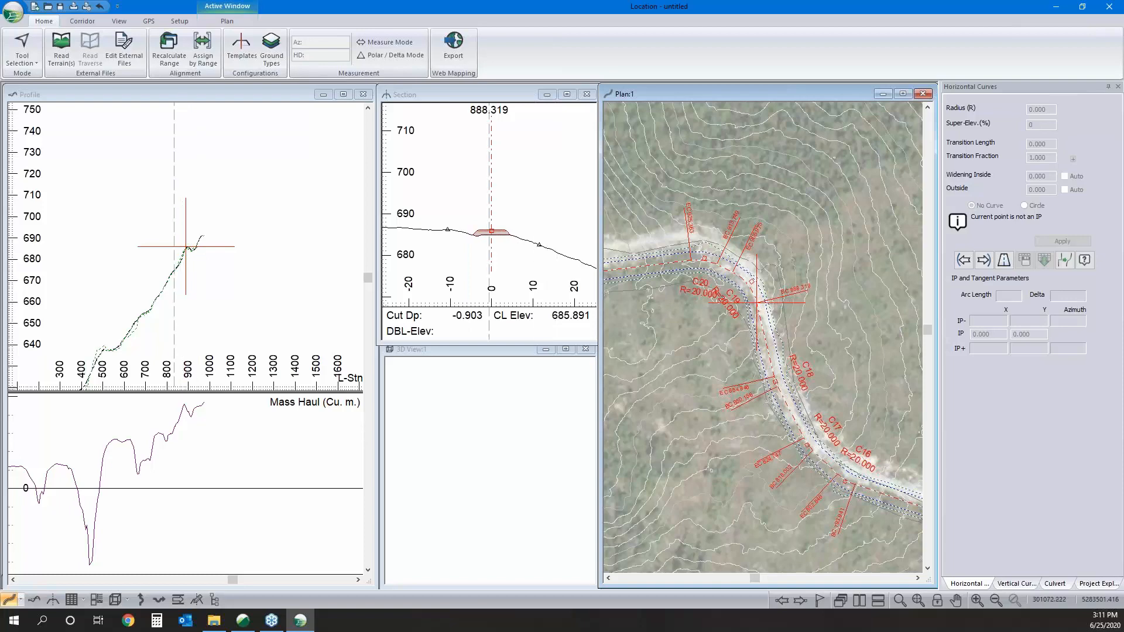
pyautogui.moveTo(823, 420); pyautogui.dragTo(666, 293, button='middle')
pyautogui.scroll(-4, 666, 293)
pyautogui.scroll(3, 712, 316)
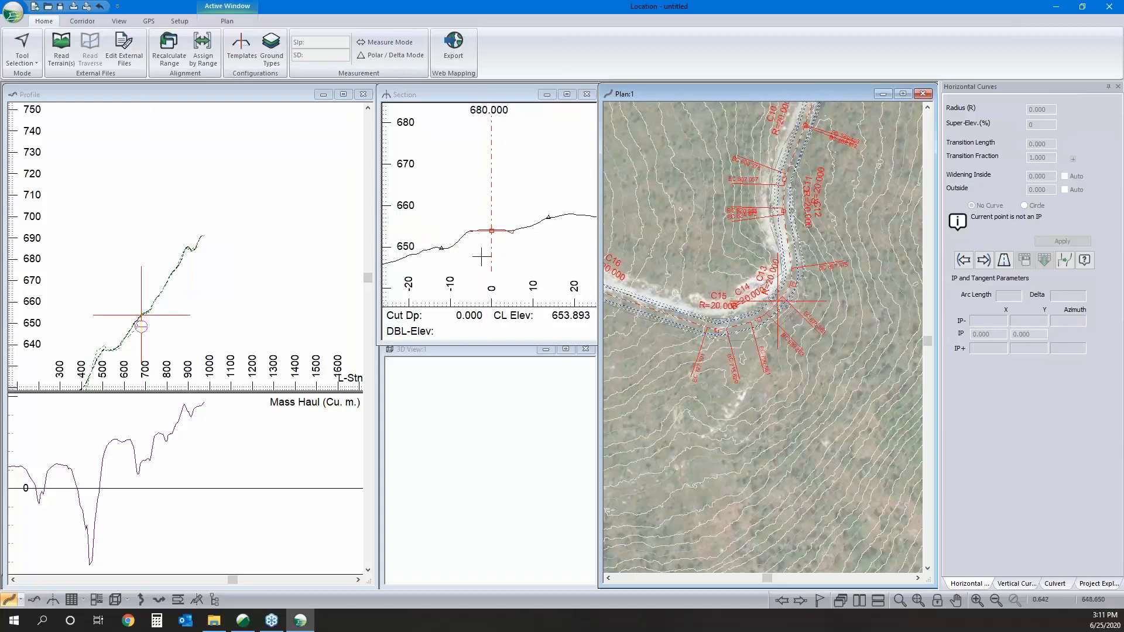
pyautogui.moveTo(570, 211)
# - Add a new template named REC with the description Reclamation in the Template Editor
pyautogui.click(241, 48)
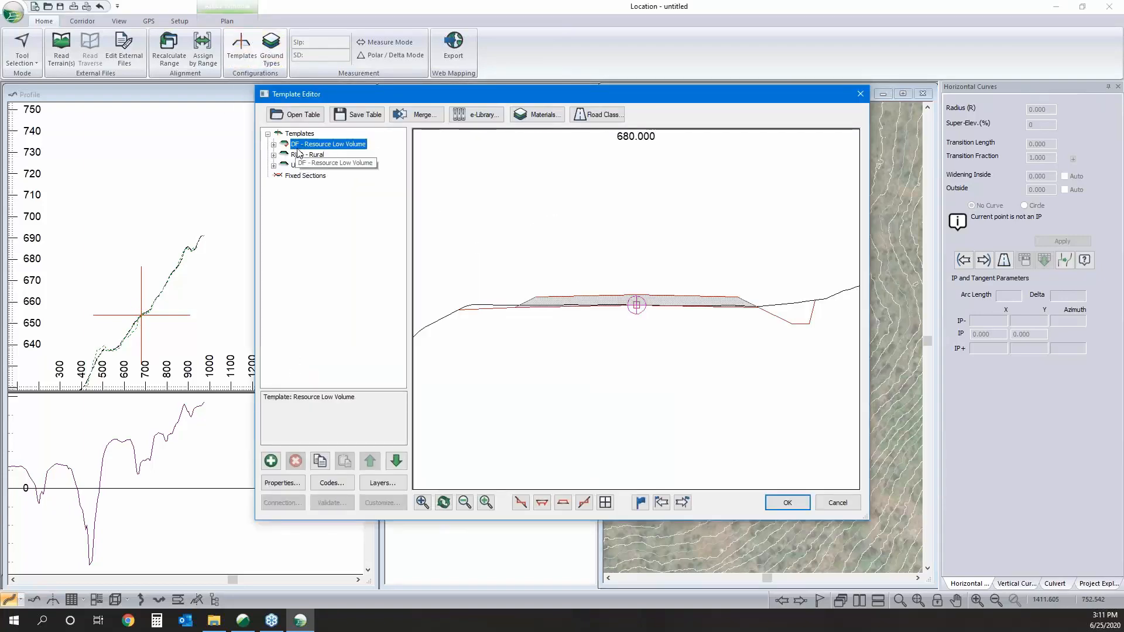
pyautogui.click(315, 164)
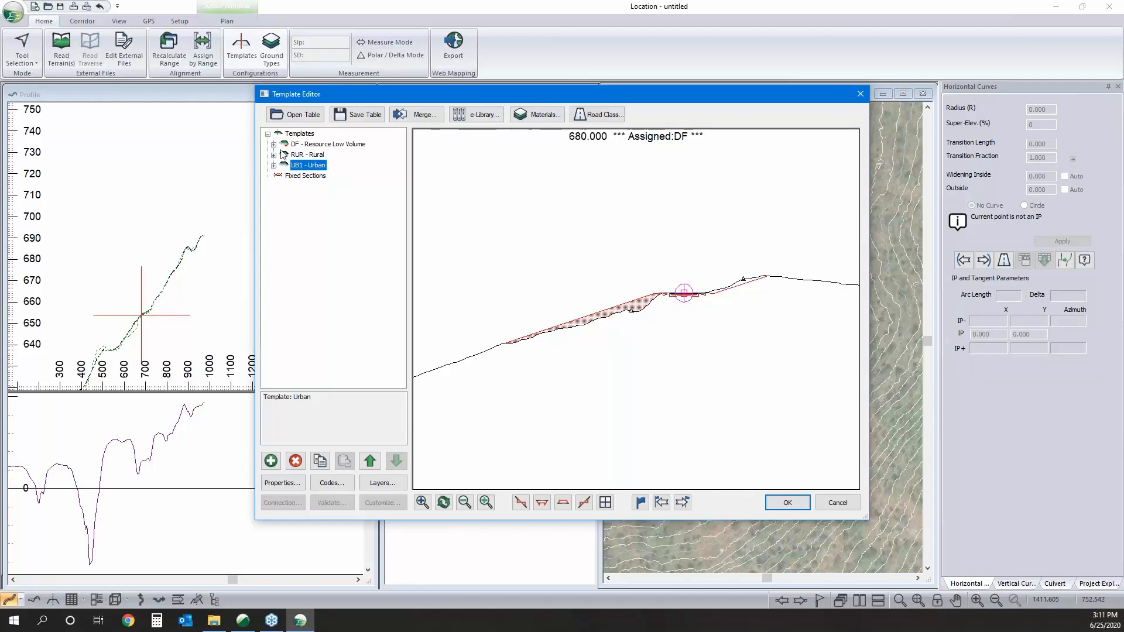
pyautogui.click(300, 135)
pyautogui.rightClick(299, 136)
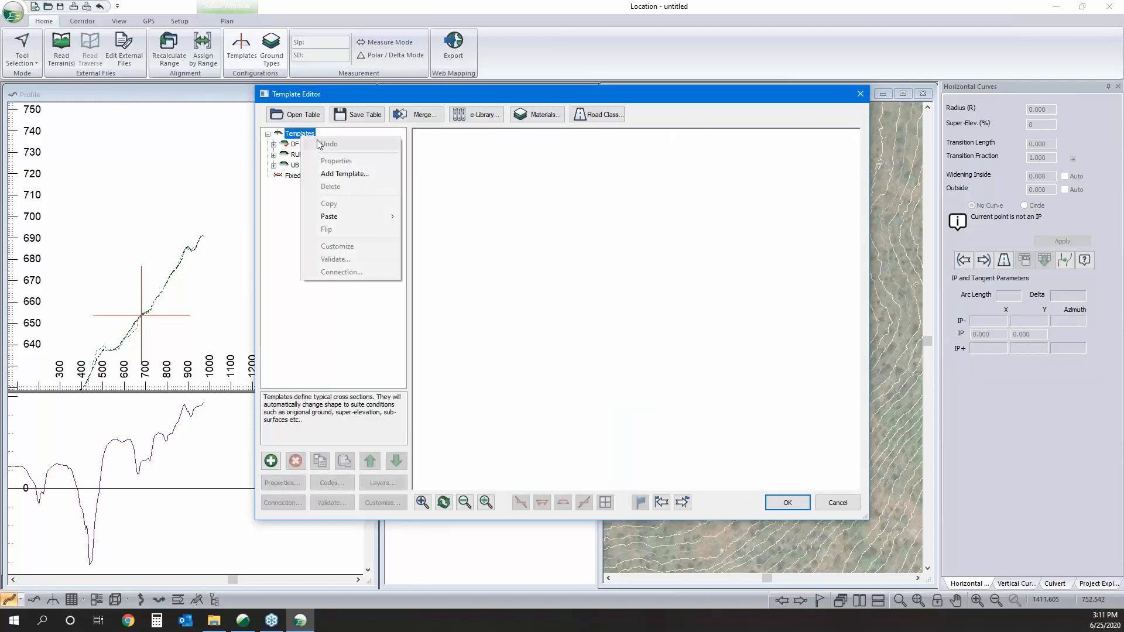
pyautogui.click(337, 174)
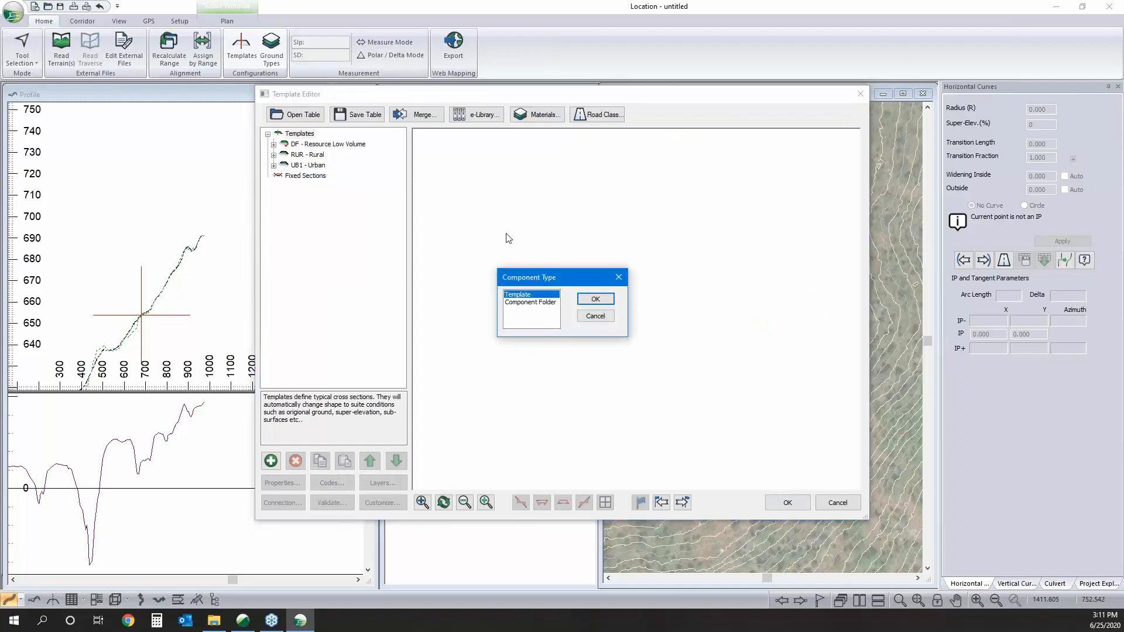
pyautogui.click(594, 301)
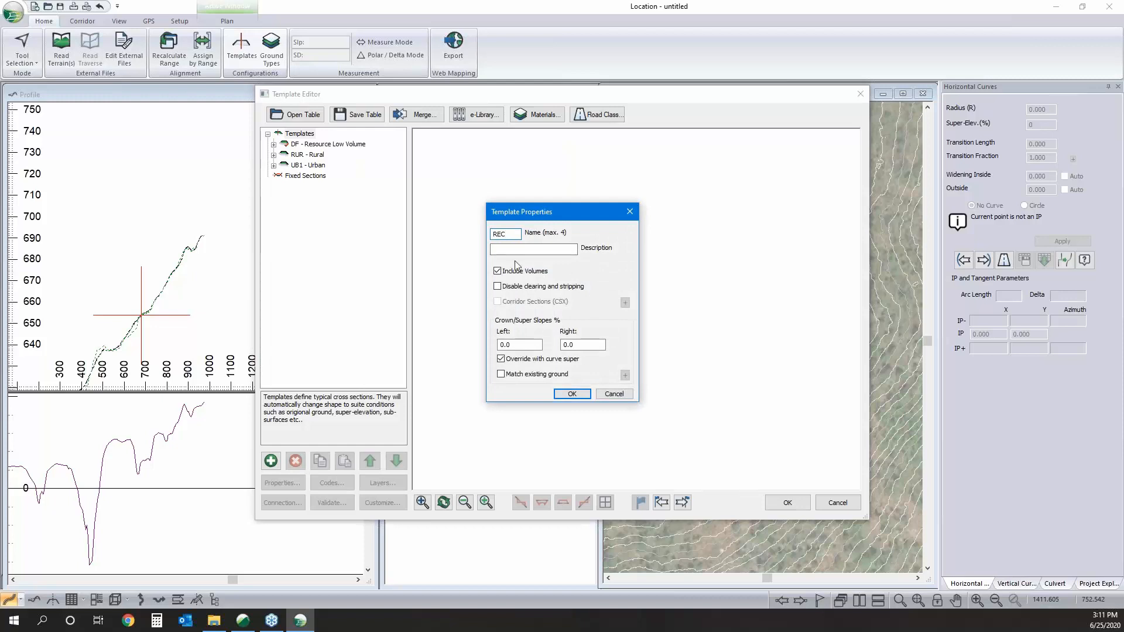
pyautogui.click(527, 248)
pyautogui.write('Reclamation')
pyautogui.click(572, 394)
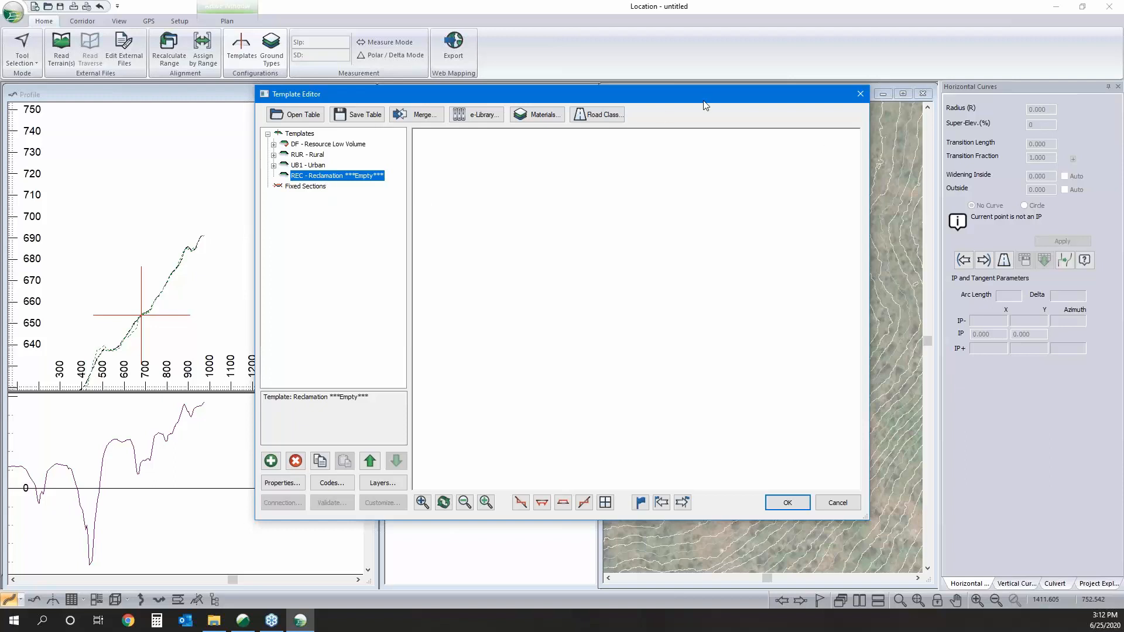
# - Retrieve all component folders, from FF1 Roadway Components to FF9 Misc. Components, from the e-Library
pyautogui.click(483, 115)
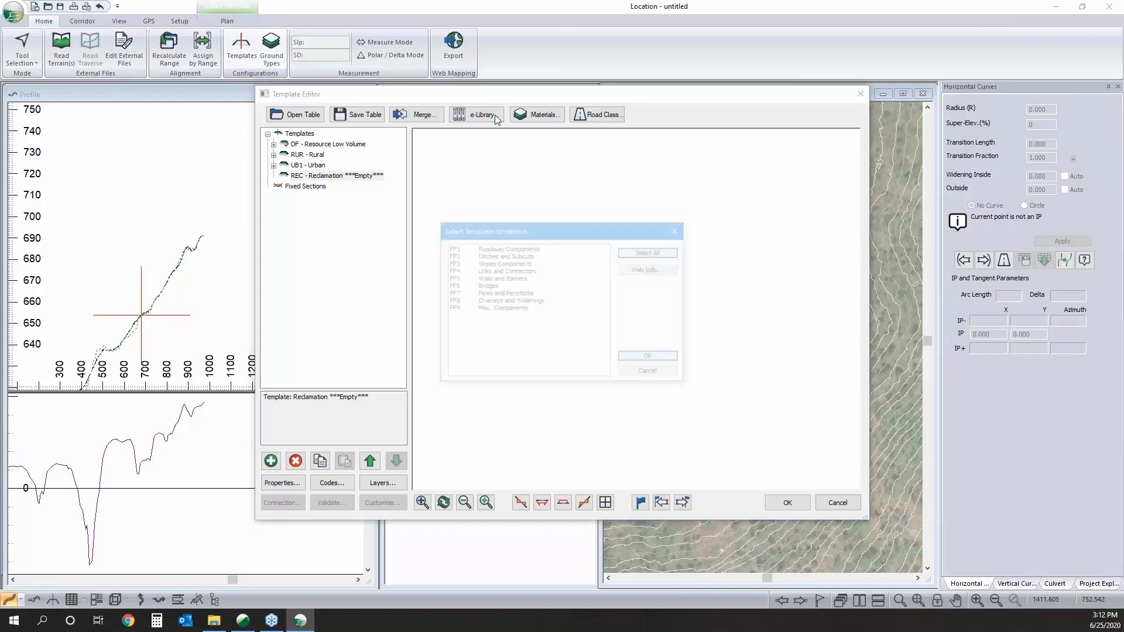
pyautogui.click(492, 250)
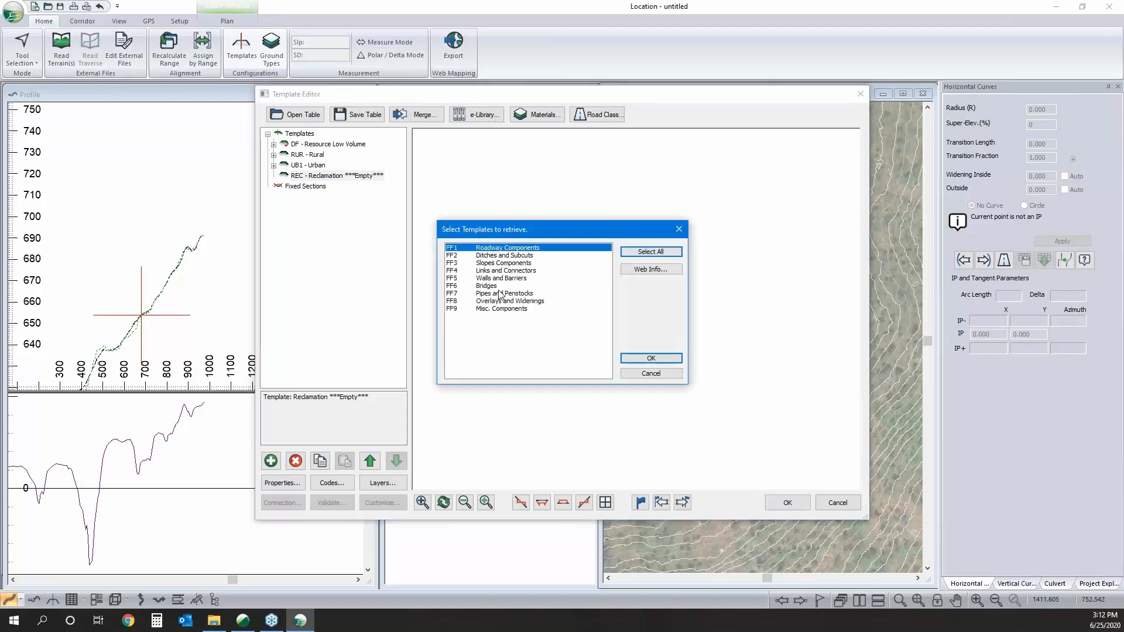
pyautogui.keyDown('shift'); pyautogui.click(507, 310); pyautogui.keyUp('shift')
pyautogui.click(640, 358)
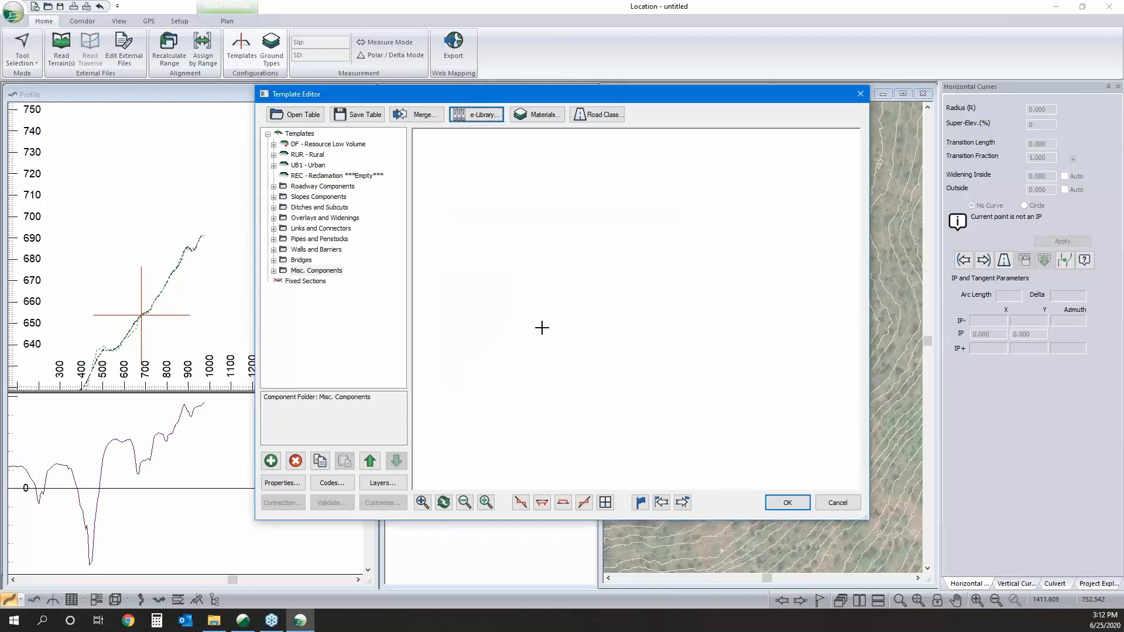
# - Copy the Link Offset V - Reference-left component from Links and Connectors into the REC - Reclamation template as new
pyautogui.click(305, 229)
pyautogui.click(274, 228)
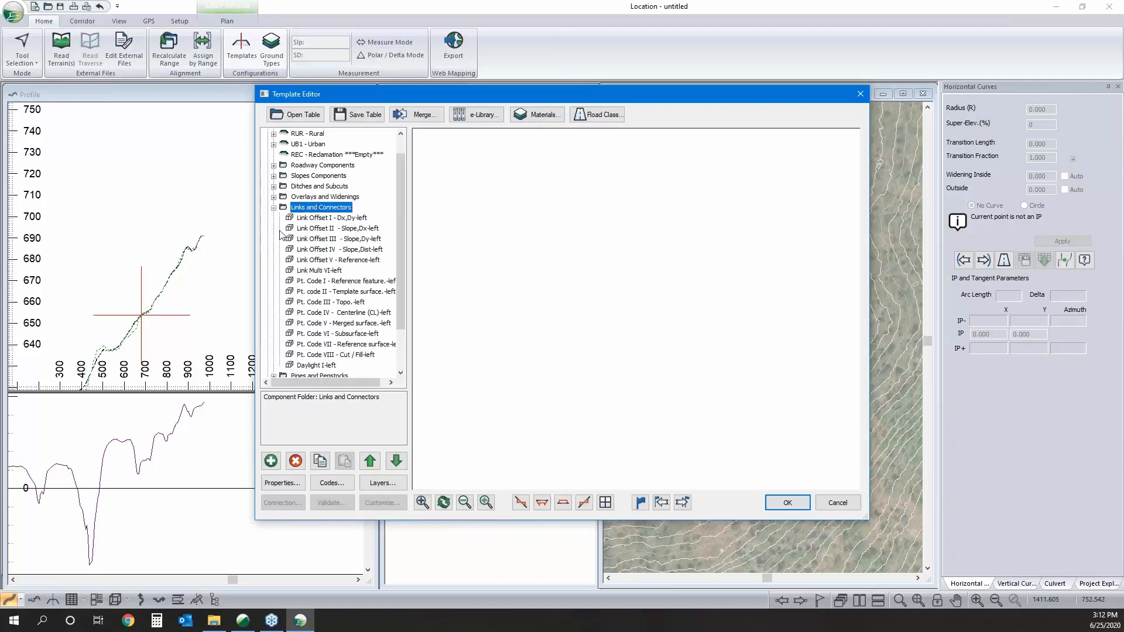
pyautogui.click(332, 261)
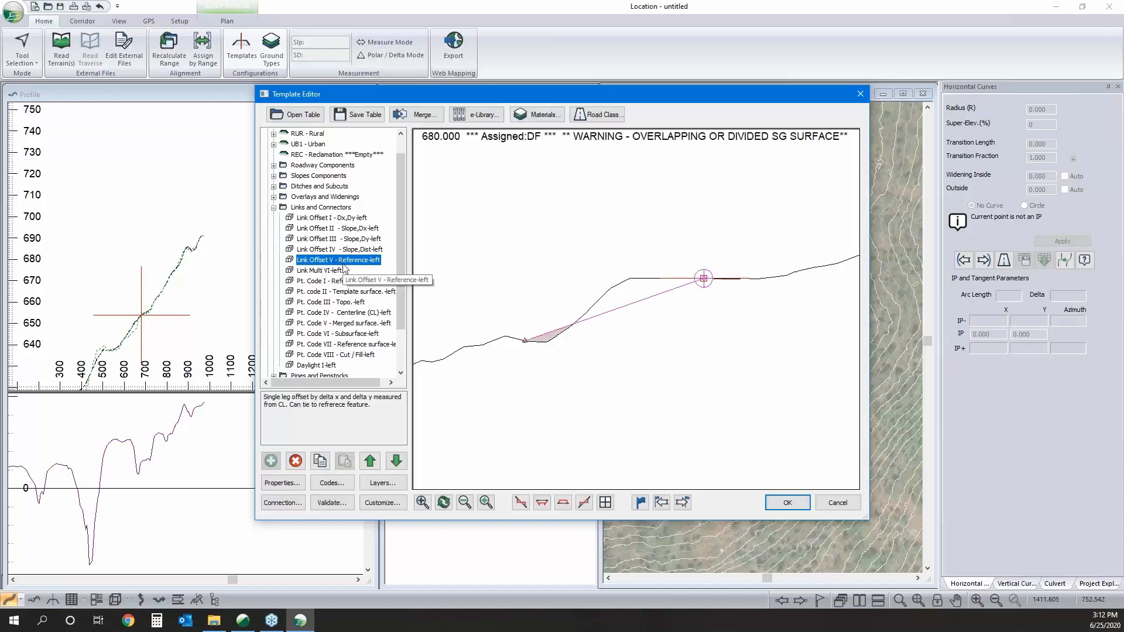
pyautogui.rightClick(343, 264)
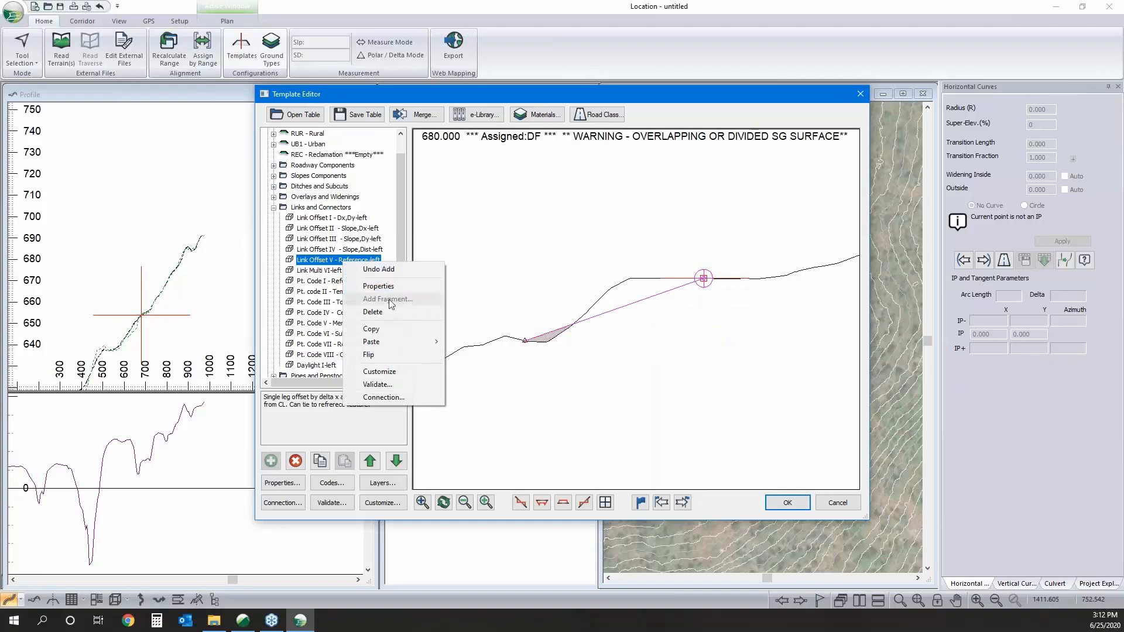
pyautogui.click(372, 329)
pyautogui.scroll(1, 392, 281)
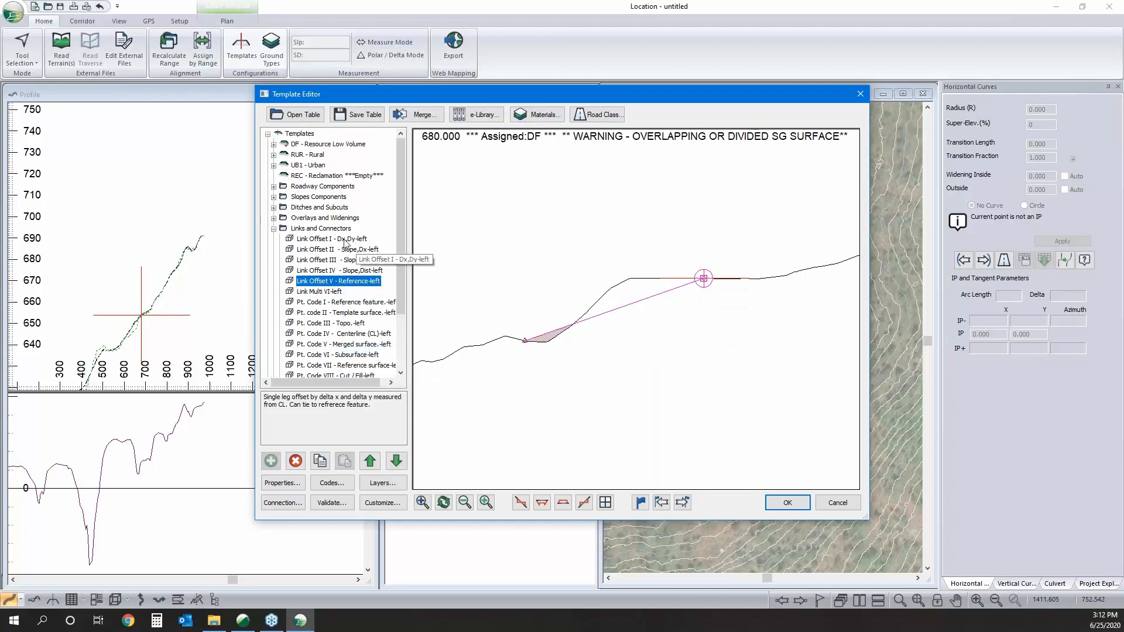
pyautogui.click(337, 175)
pyautogui.rightClick(332, 177)
pyautogui.moveTo(400, 255)
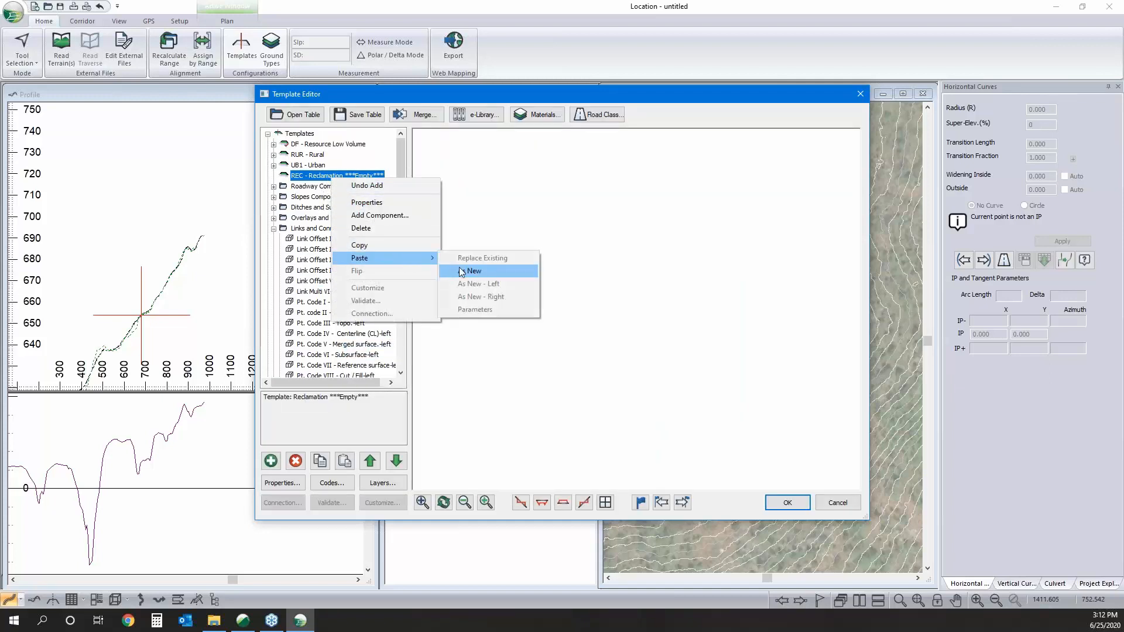
pyautogui.click(477, 276)
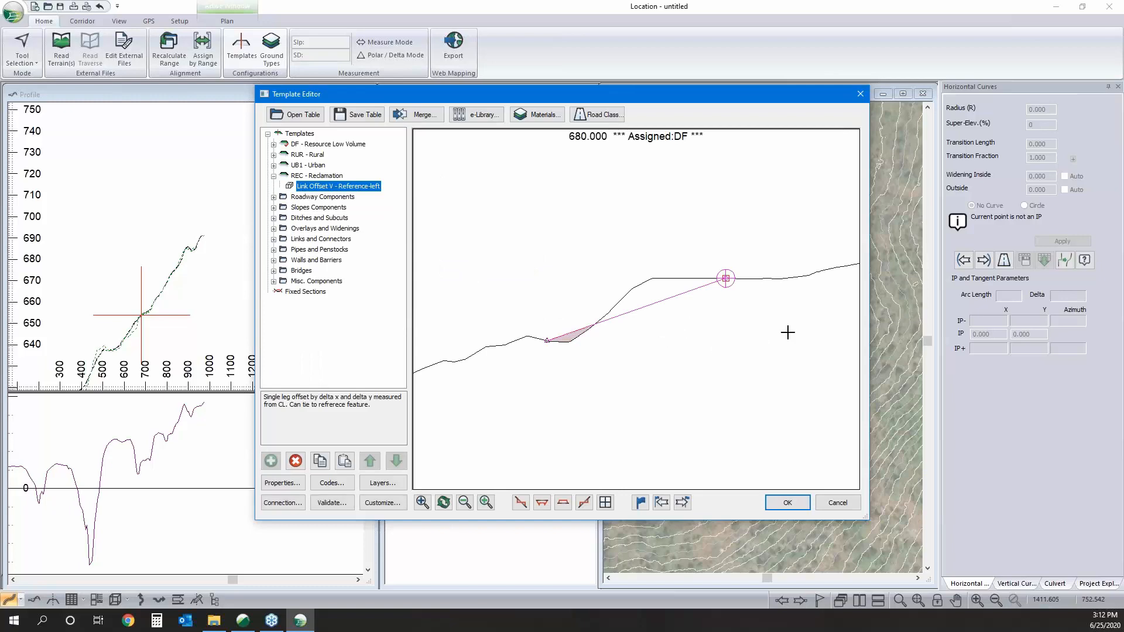
# - Set the default Dx and Dy of the REC template's Link Offset V component to 0, tied to Reference Feature 1
pyautogui.scroll(-2, 703, 332)
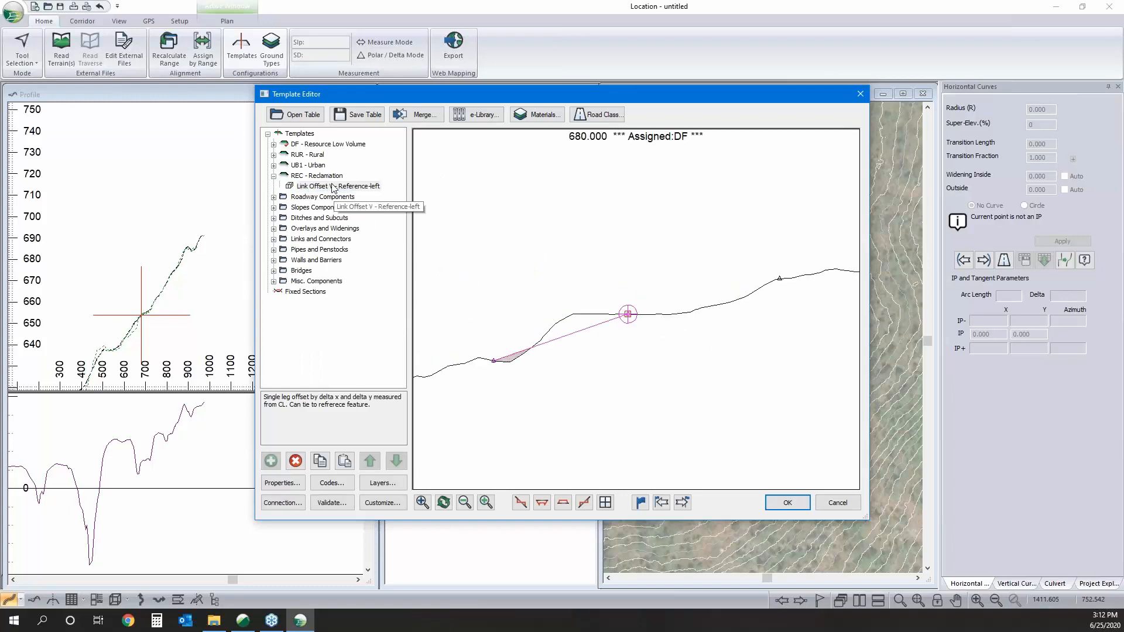
pyautogui.doubleClick(333, 187)
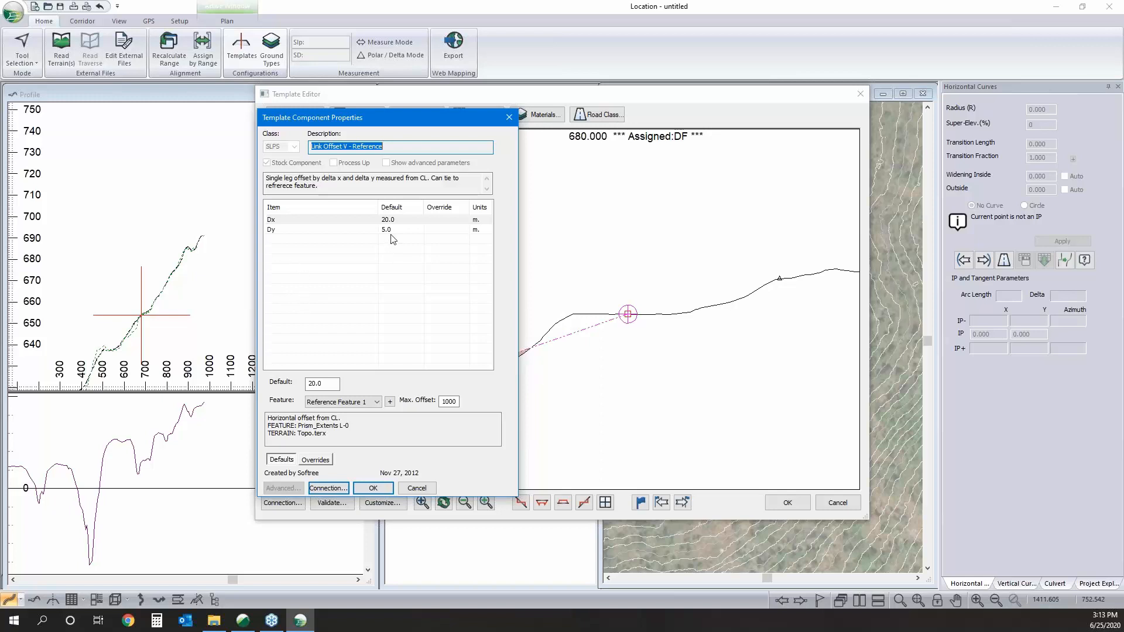
pyautogui.doubleClick(321, 385)
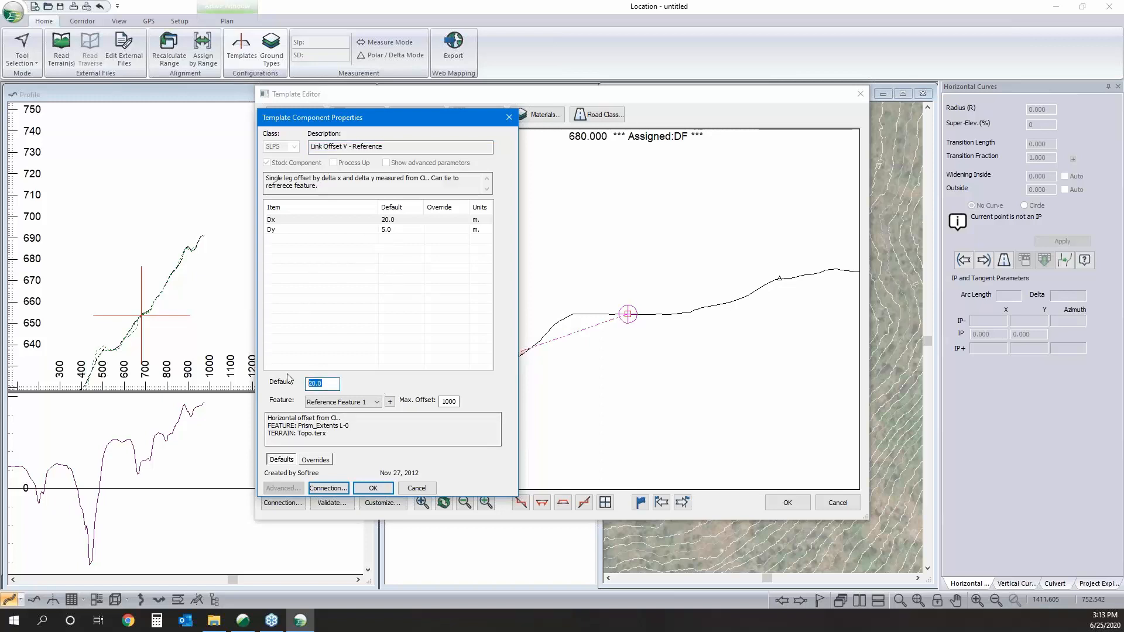
pyautogui.write('0')
pyautogui.click(386, 230)
pyautogui.doubleClick(321, 384)
pyautogui.write('0')
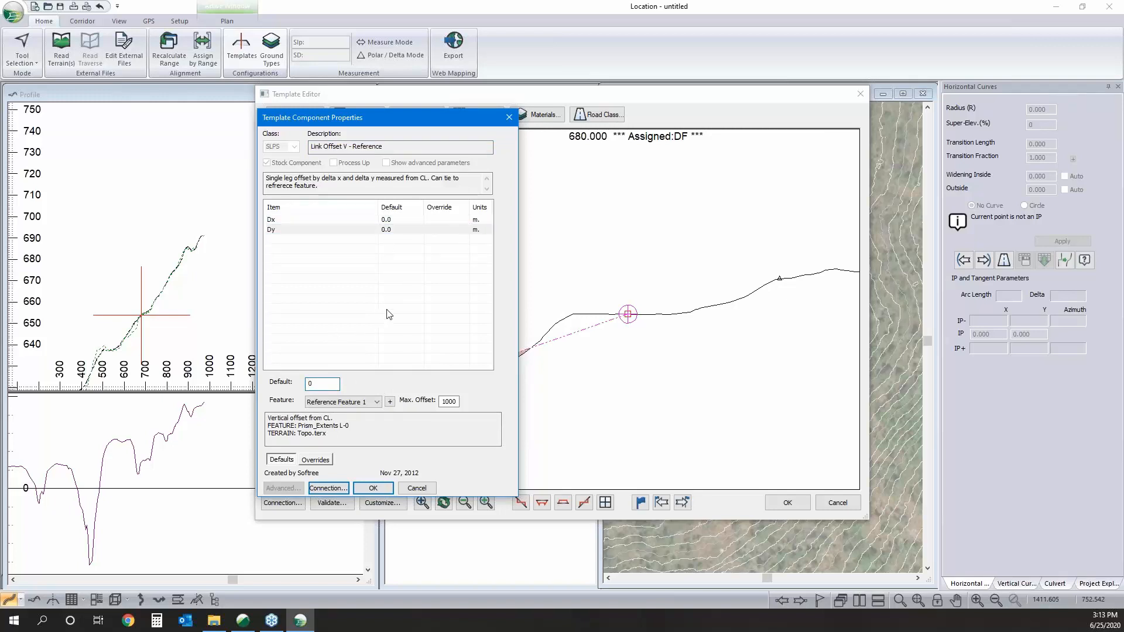
pyautogui.click(391, 230)
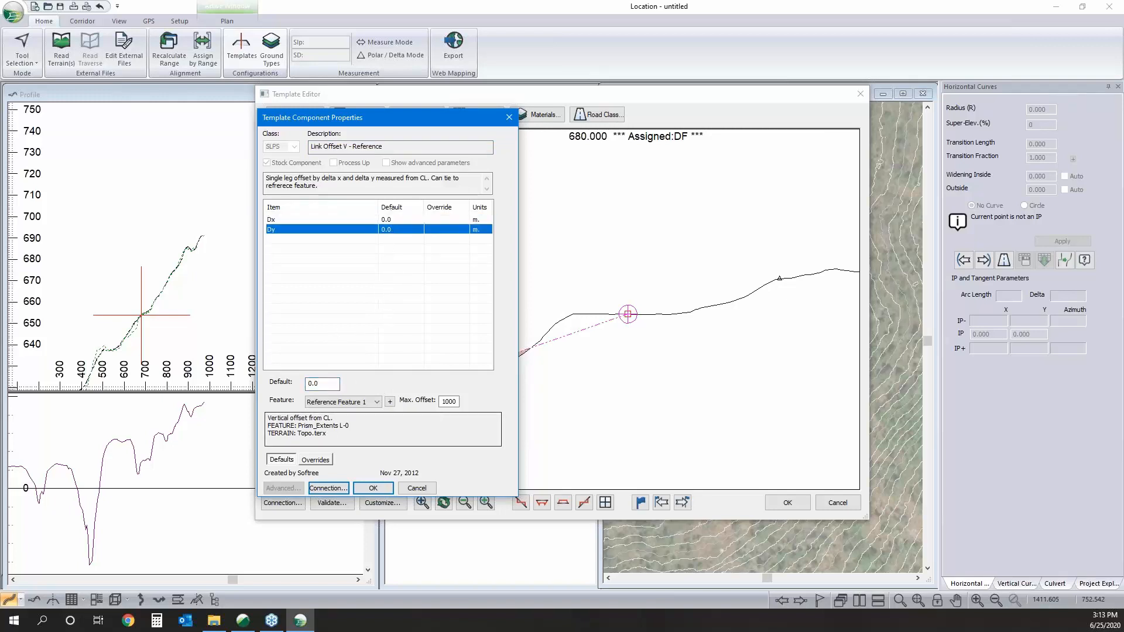
pyautogui.click(373, 488)
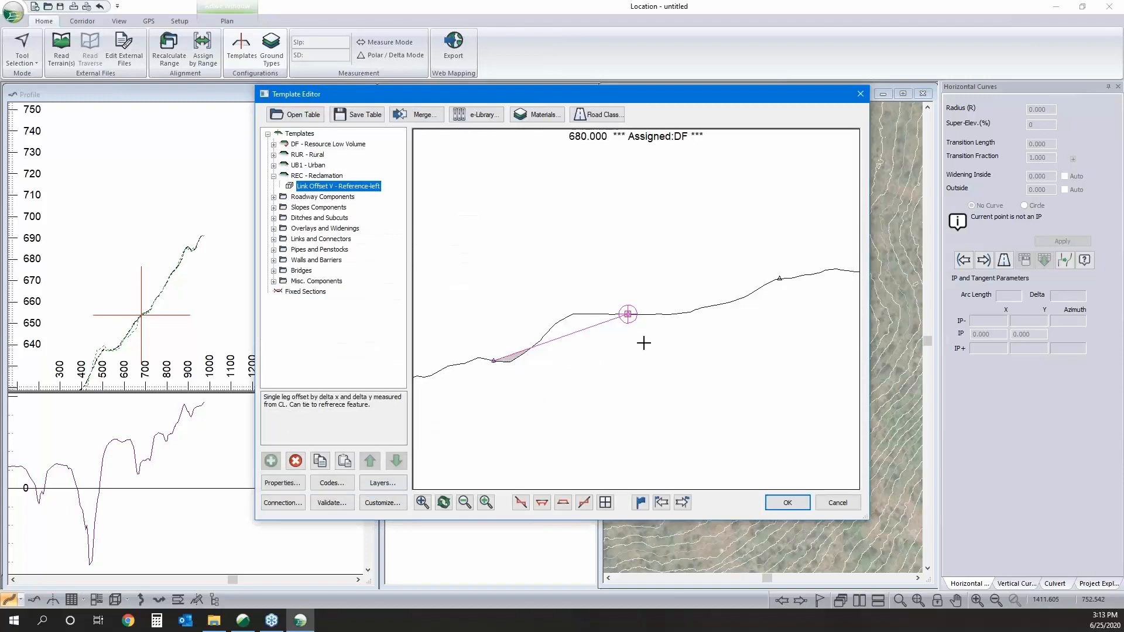
# - Test the link to the left prism extent by moving the centreline point above and below the ground in the template preview
pyautogui.moveTo(644, 343)
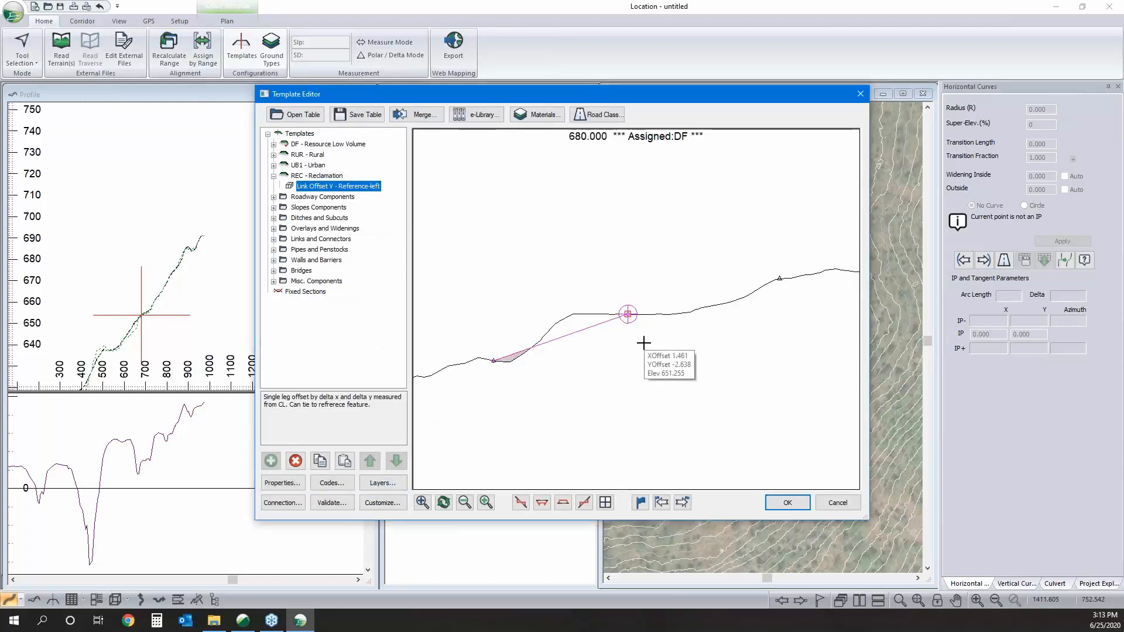
pyautogui.moveTo(627, 313); pyautogui.dragTo(611, 281)
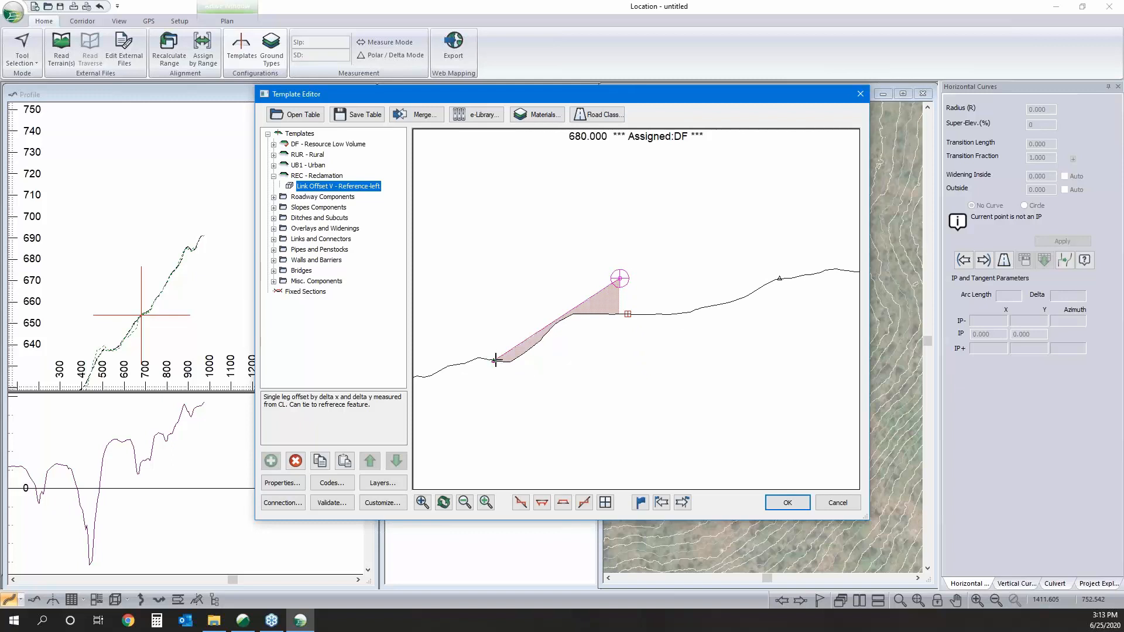
pyautogui.moveTo(607, 297)
pyautogui.mouseDown()
pyautogui.moveTo(622, 361)
pyautogui.moveTo(625, 324)
pyautogui.moveTo(630, 349)
pyautogui.mouseUp()
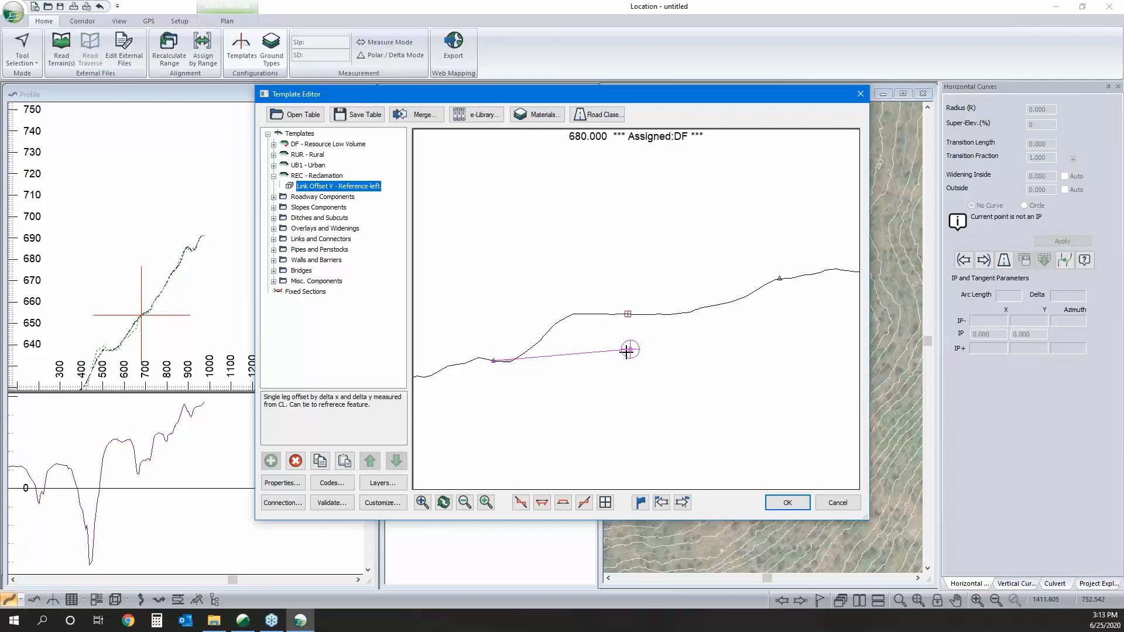
# - Copy the Link Offset V - Reference-left component within the REC - Reclamation template and paste it as a new right-side component
pyautogui.rightClick(330, 188)
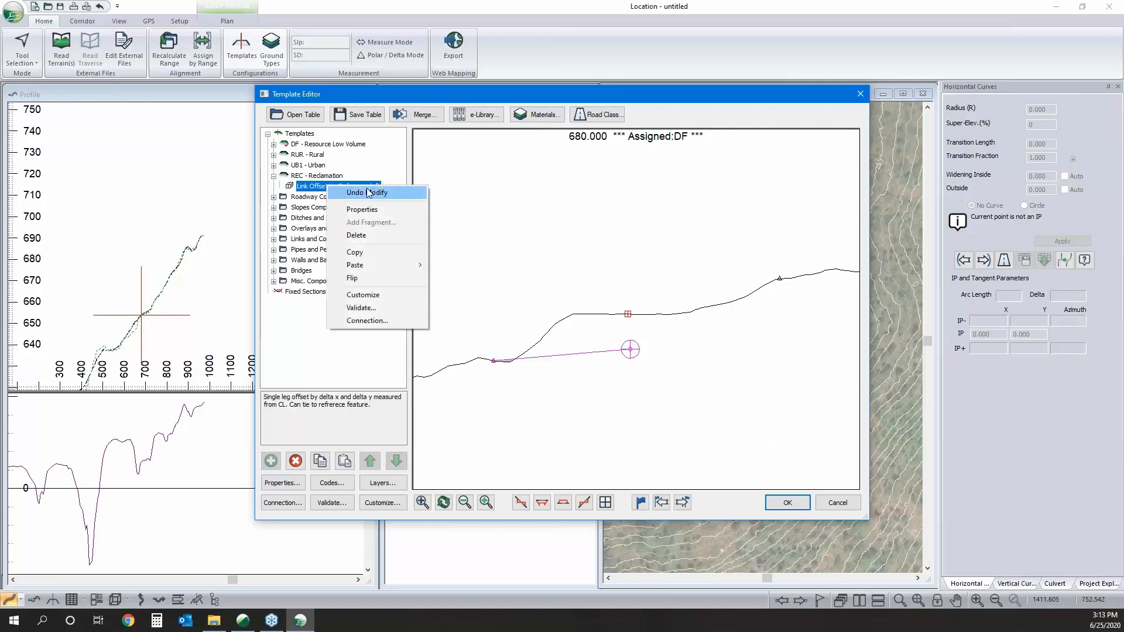
pyautogui.click(370, 251)
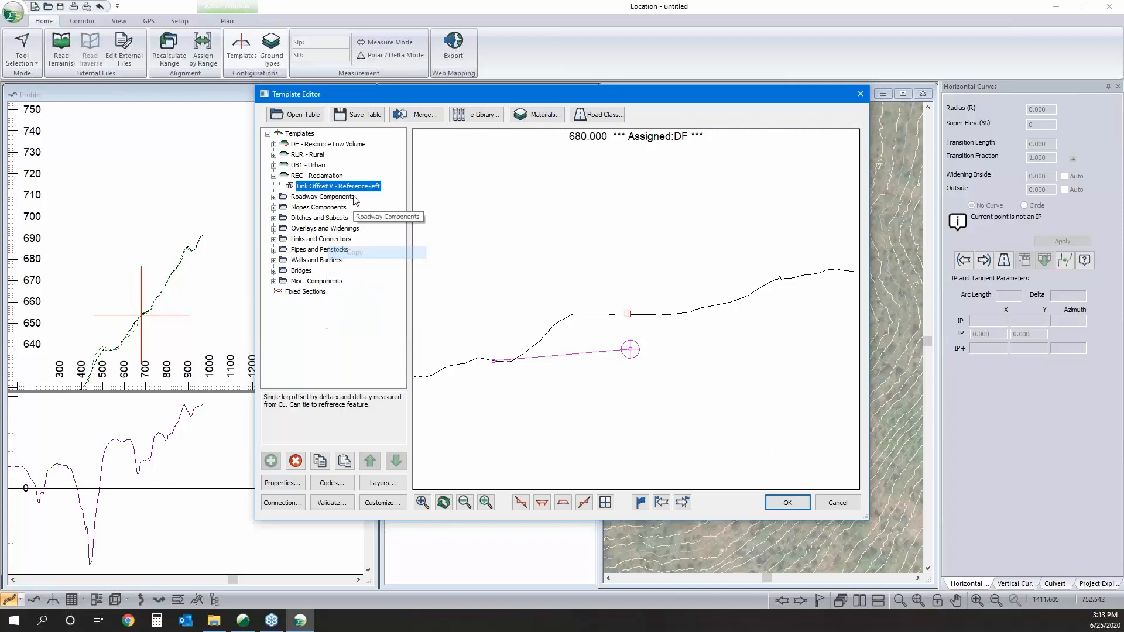
pyautogui.rightClick(356, 189)
pyautogui.moveTo(410, 268)
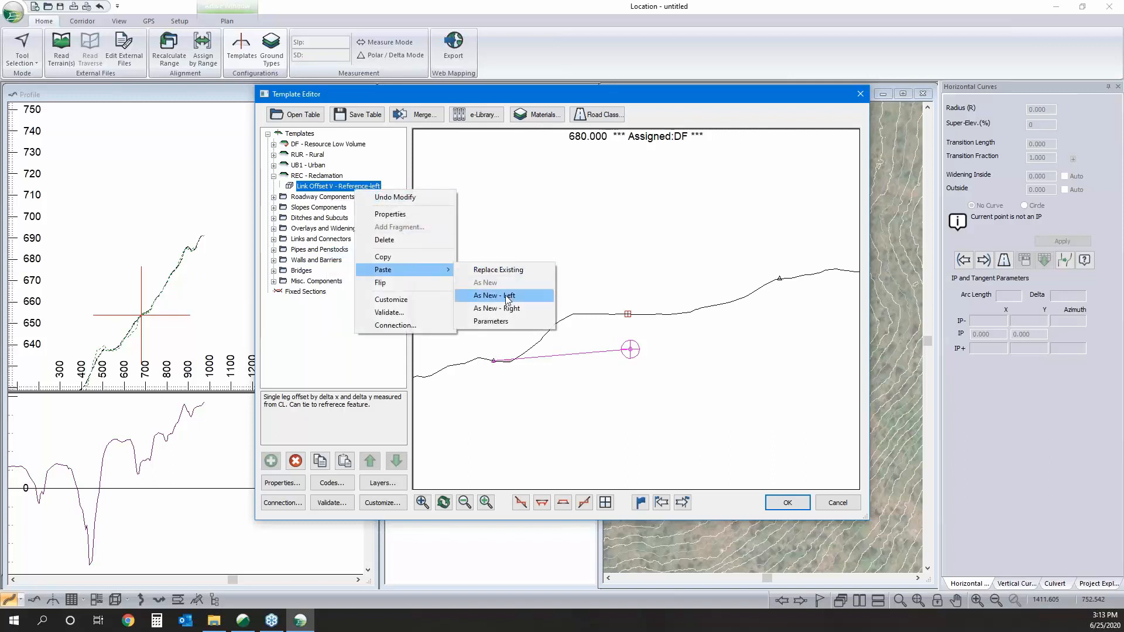
pyautogui.click(502, 308)
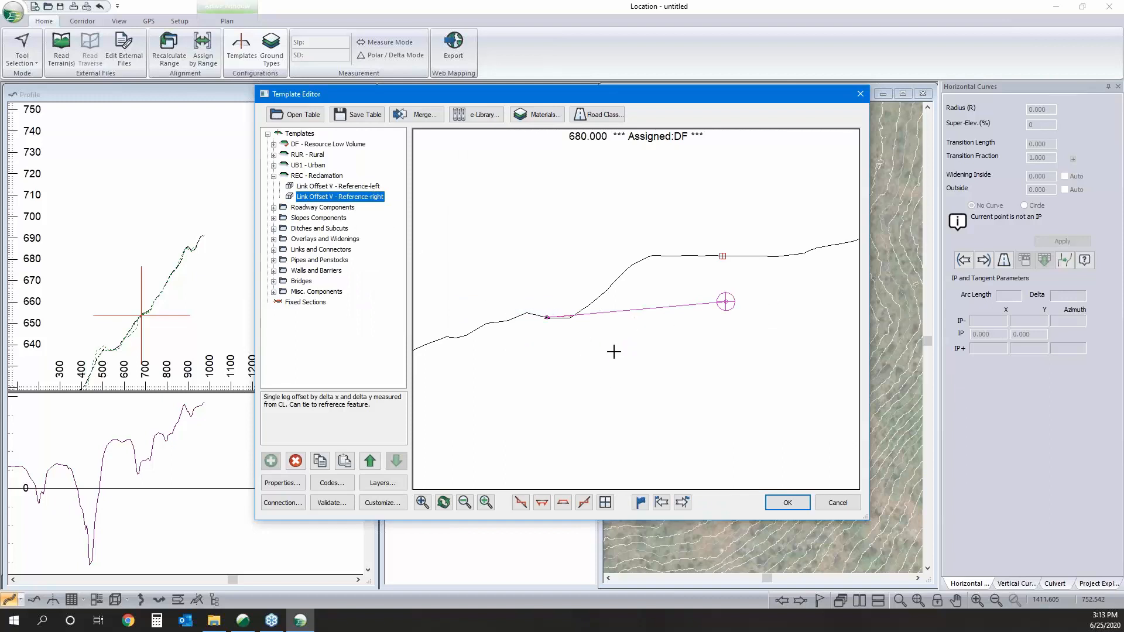
pyautogui.scroll(-1, 613, 351)
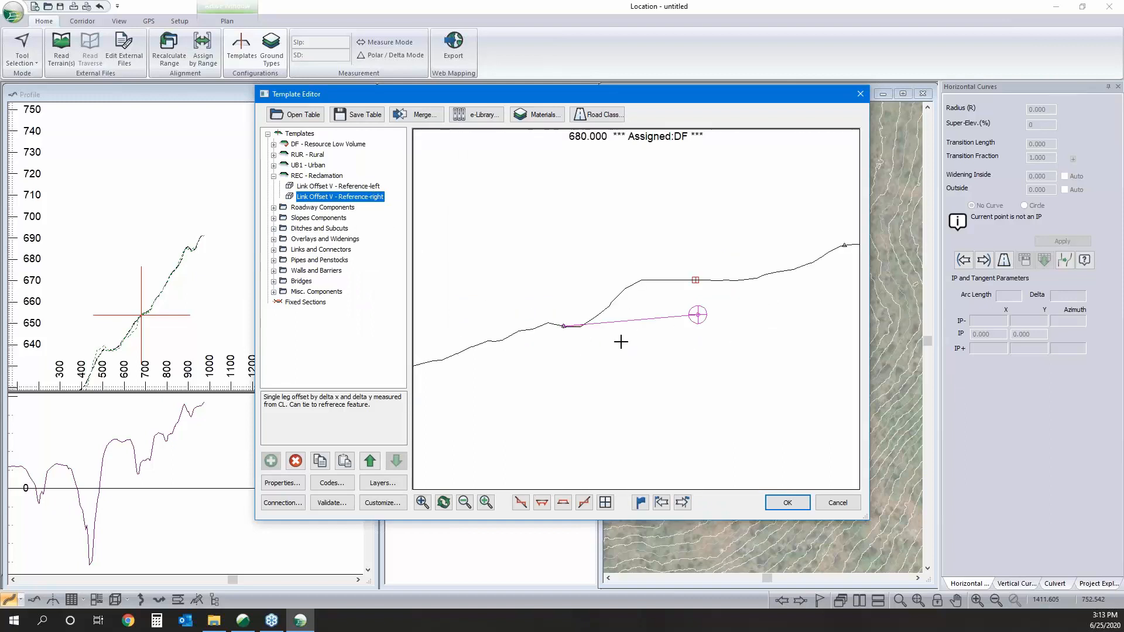
# - Tie both Dy and Dx of the right-side Link Offset V component to Reference Feature 2 and accept the template changes
pyautogui.doubleClick(333, 197)
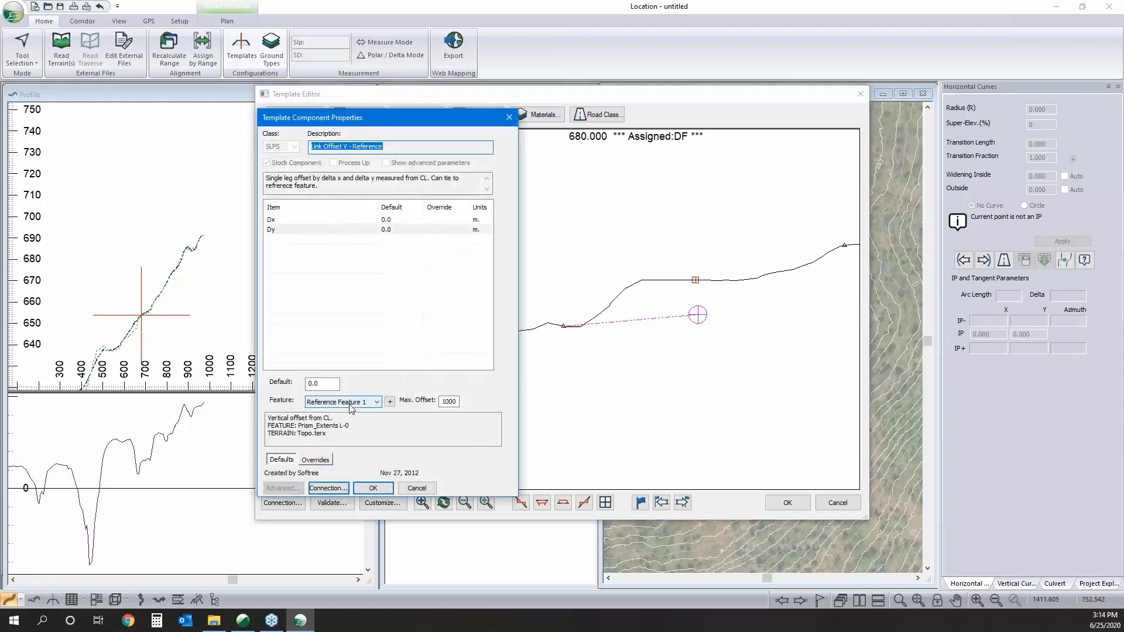
pyautogui.click(349, 402)
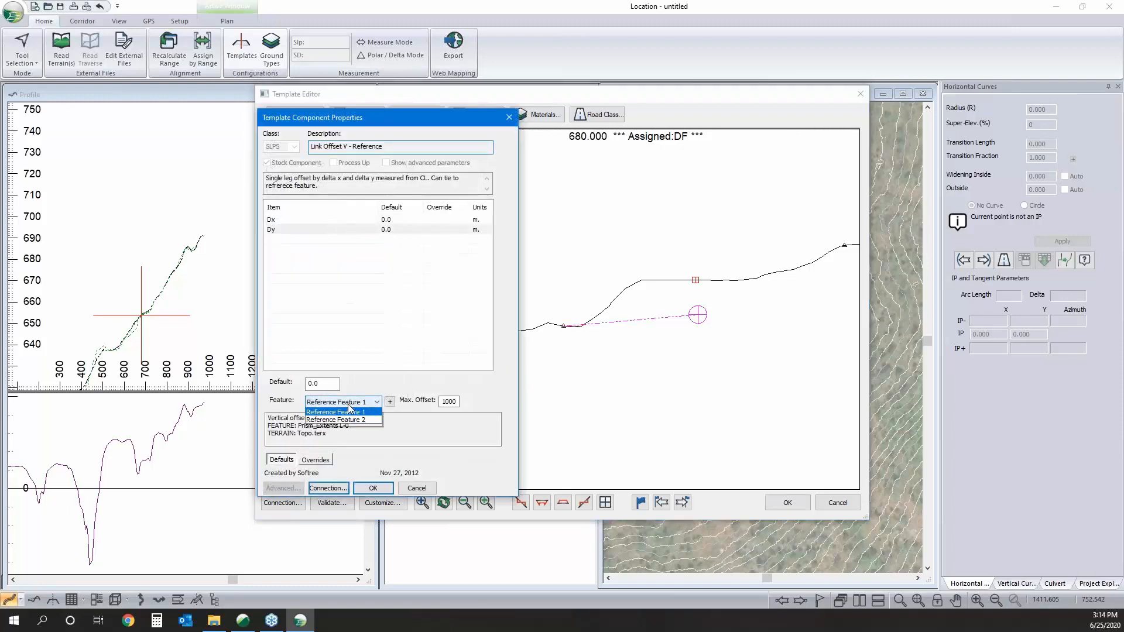
pyautogui.click(355, 426)
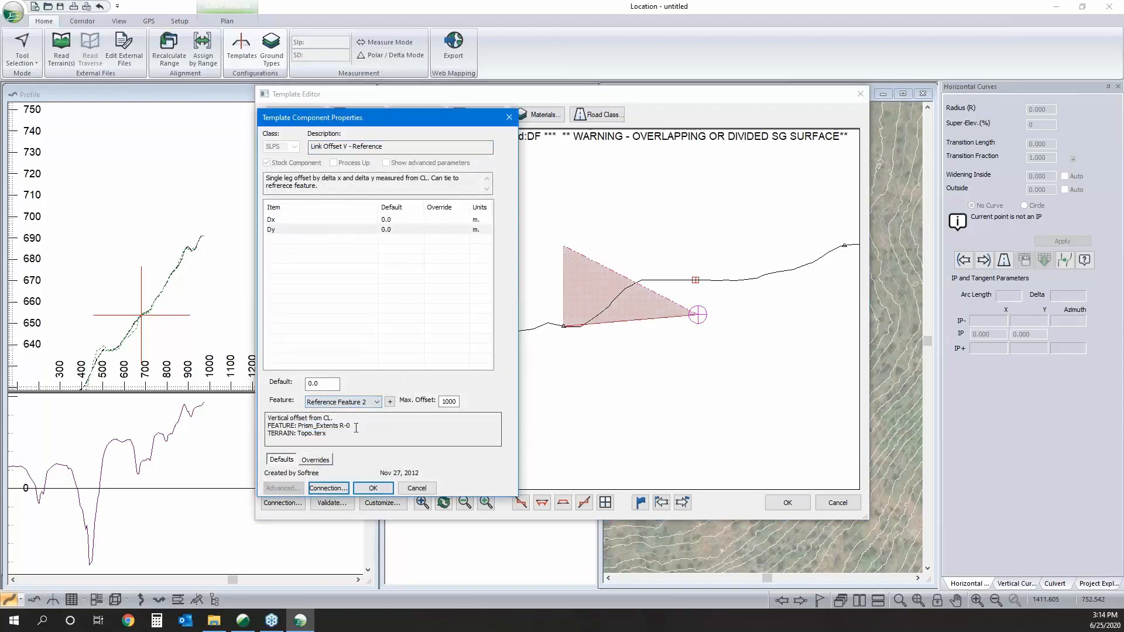
pyautogui.click(354, 221)
pyautogui.click(374, 403)
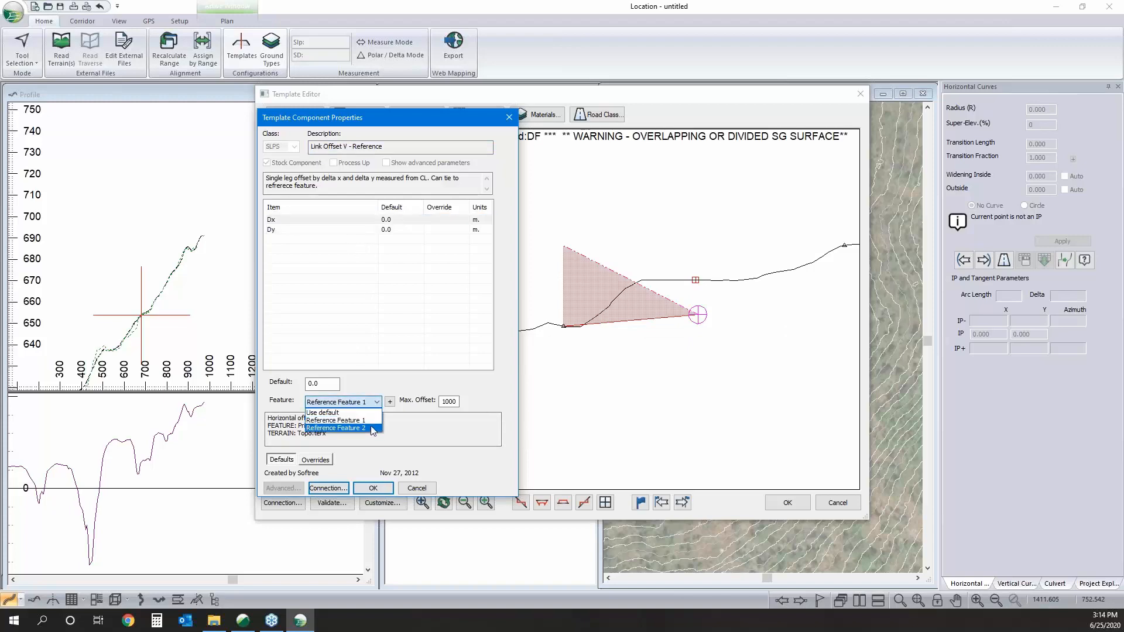
pyautogui.click(379, 424)
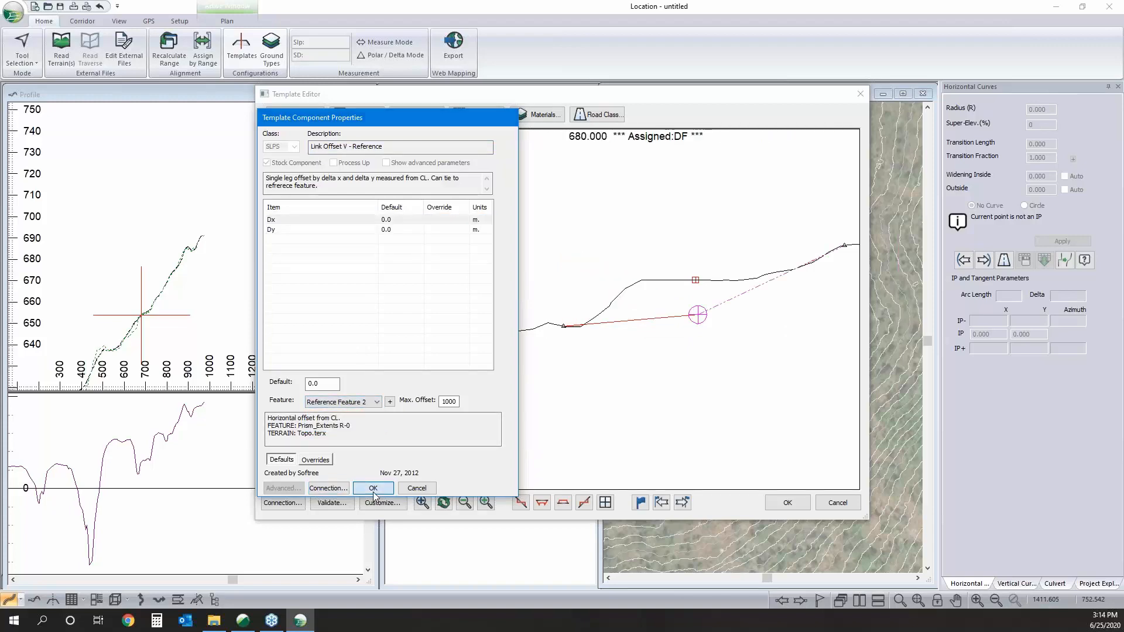
pyautogui.click(373, 489)
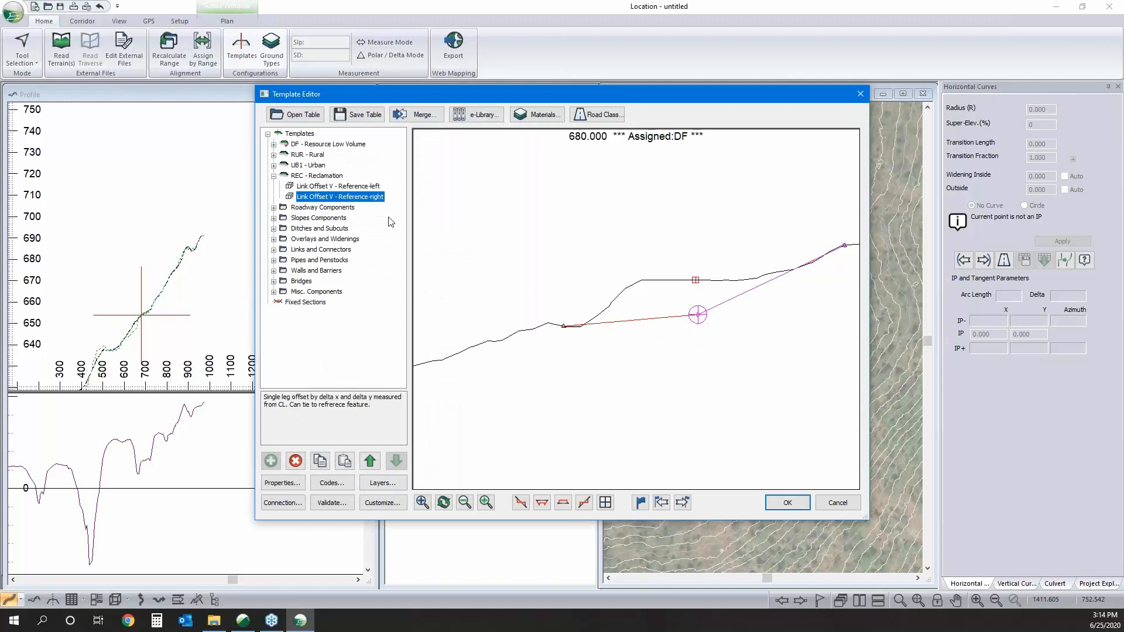
pyautogui.click(788, 505)
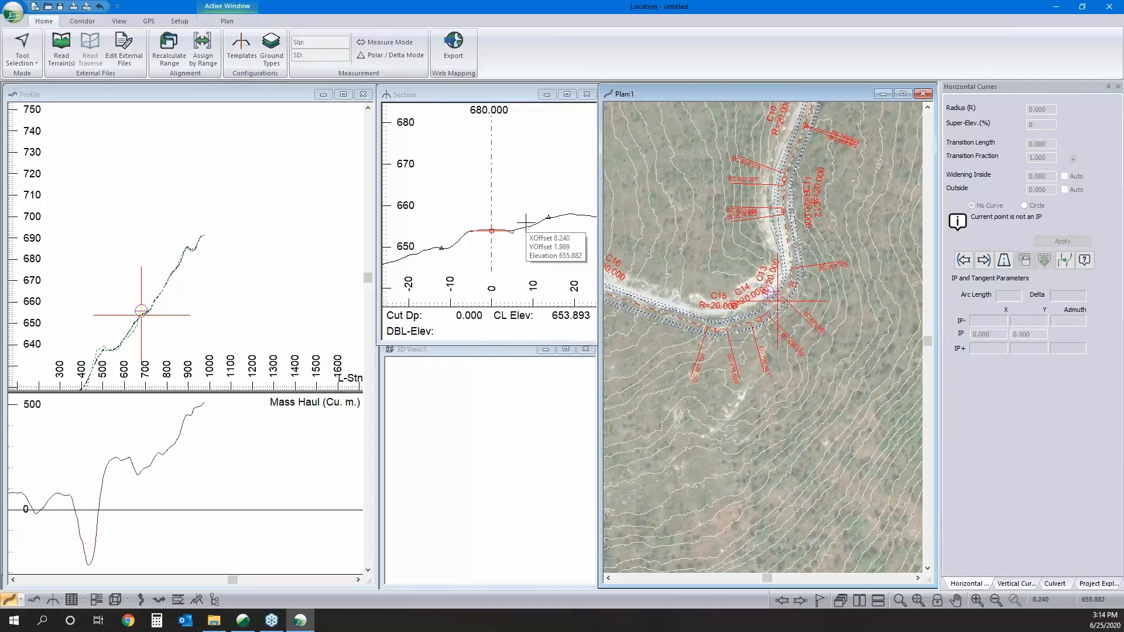
# - Assign the REC Reclamation template to both sides over the full alignment range, replacing DF Resource Low Volume
pyautogui.click(206, 56)
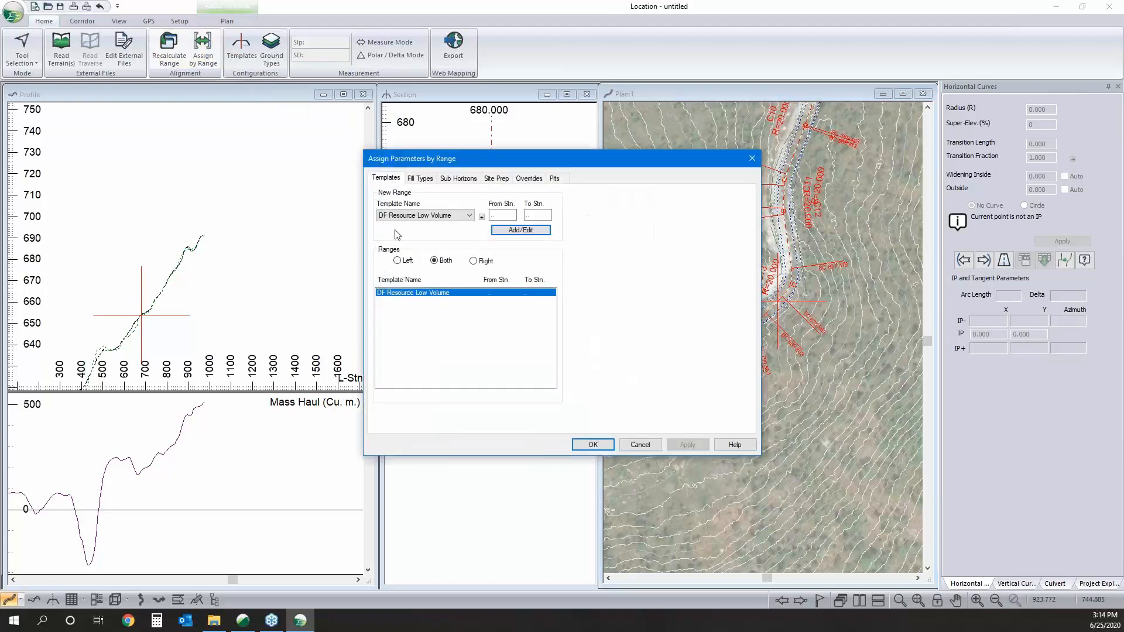
pyautogui.click(402, 219)
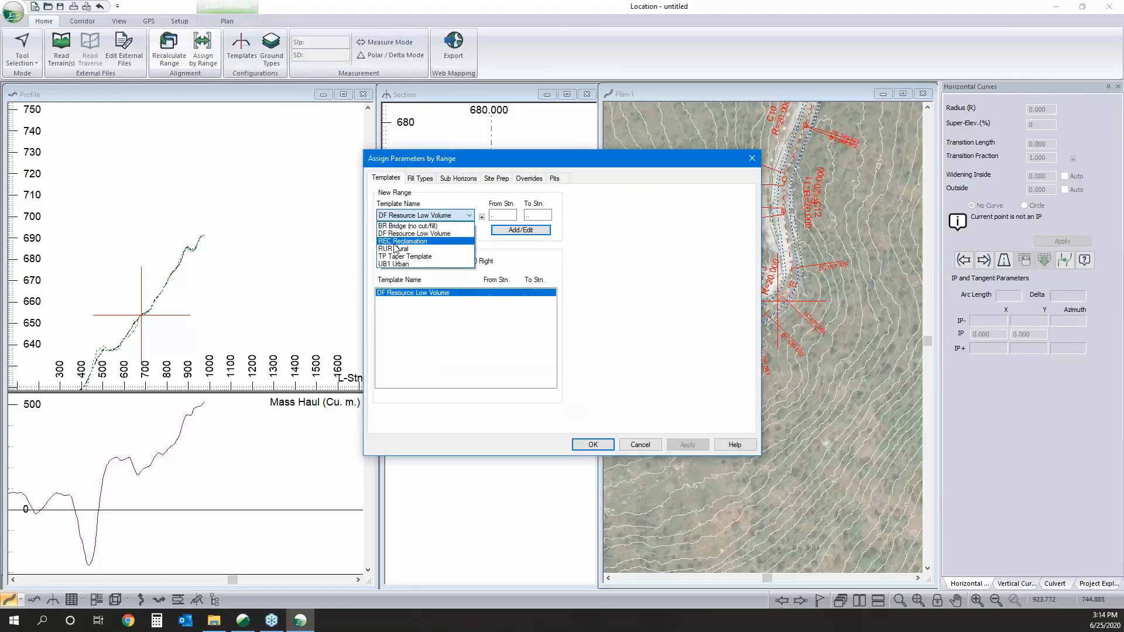
pyautogui.click(394, 242)
pyautogui.click(521, 230)
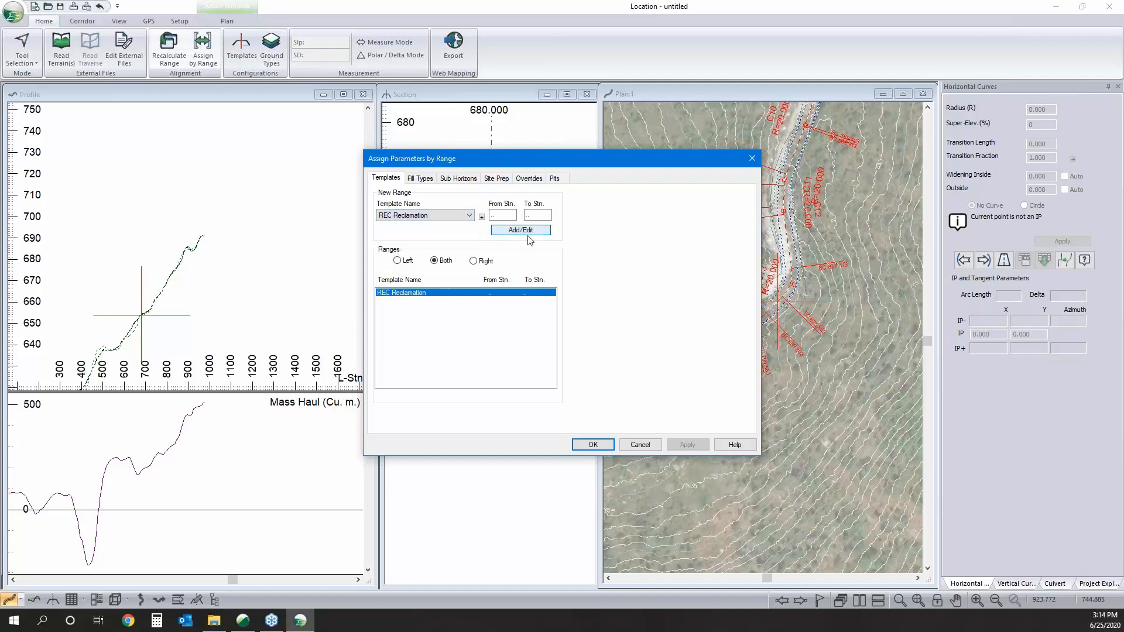
pyautogui.click(592, 444)
pyautogui.click(568, 349)
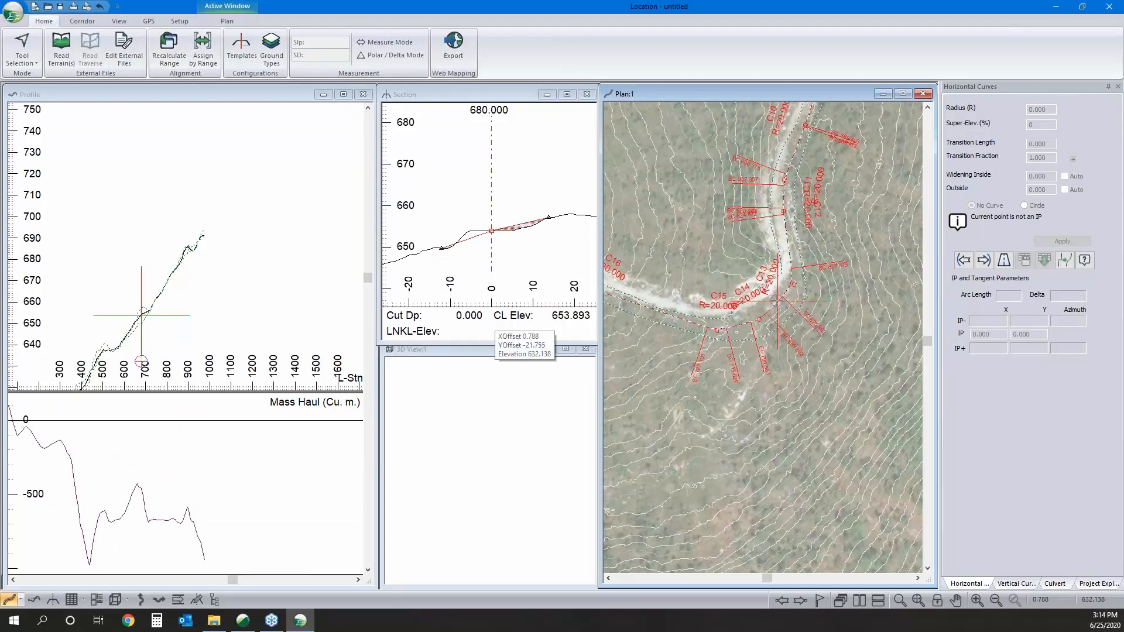
# - Examine how the reclamation template fits the ground in the cross-sections at stations 80 and 380
pyautogui.moveTo(199, 280); pyautogui.dragTo(244, 222, button='middle')
pyautogui.moveTo(100, 374); pyautogui.dragTo(236, 213, button='middle')
pyautogui.scroll(2, 197, 328)
pyautogui.click(223, 248)
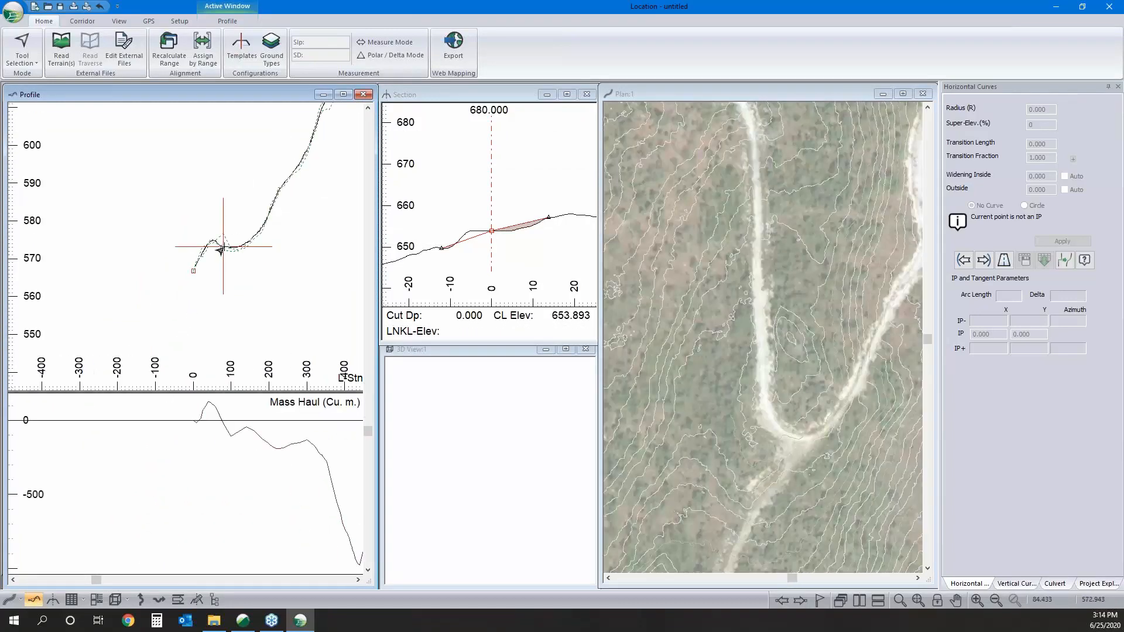
pyautogui.scroll(3, 503, 233)
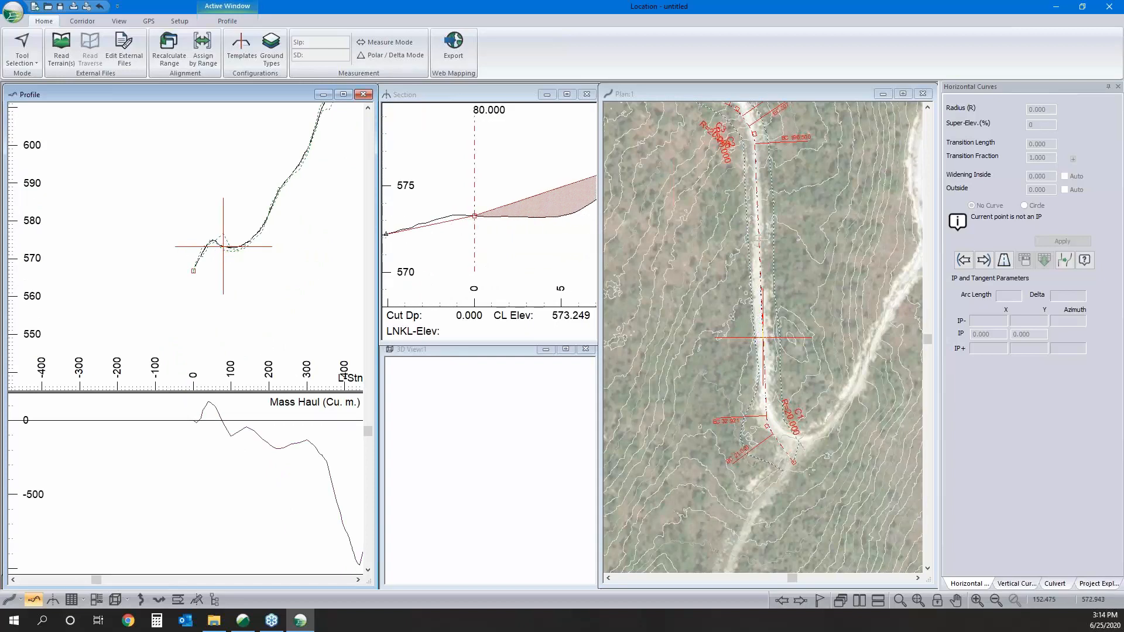
pyautogui.moveTo(231, 253); pyautogui.dragTo(213, 231, button='middle')
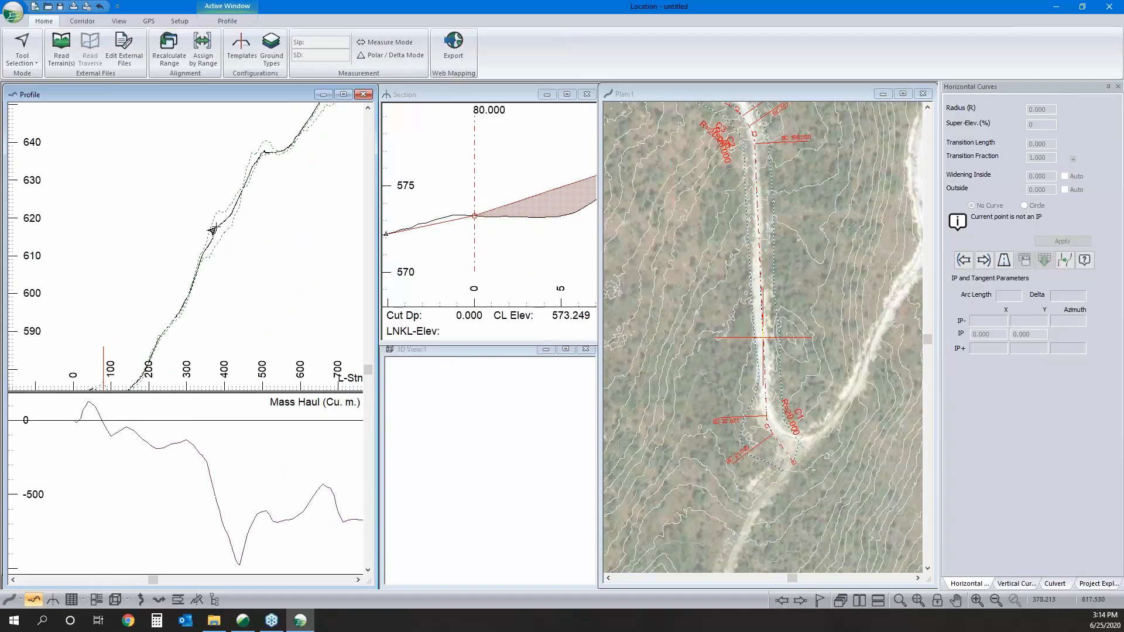
pyautogui.click(215, 230)
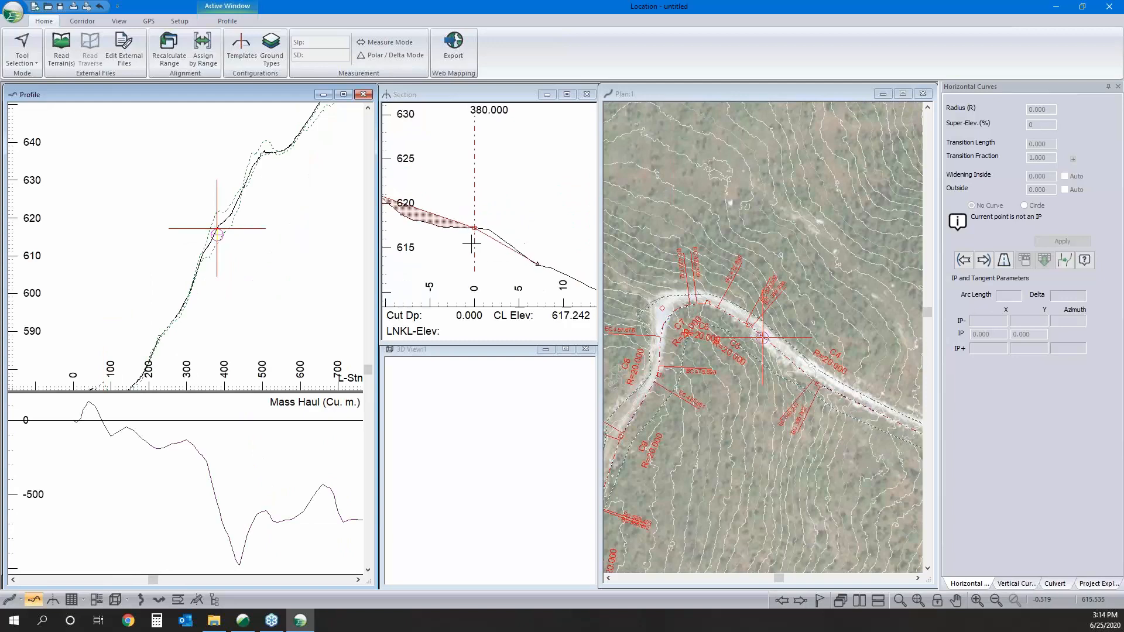
pyautogui.moveTo(444, 234); pyautogui.dragTo(475, 240, button='middle')
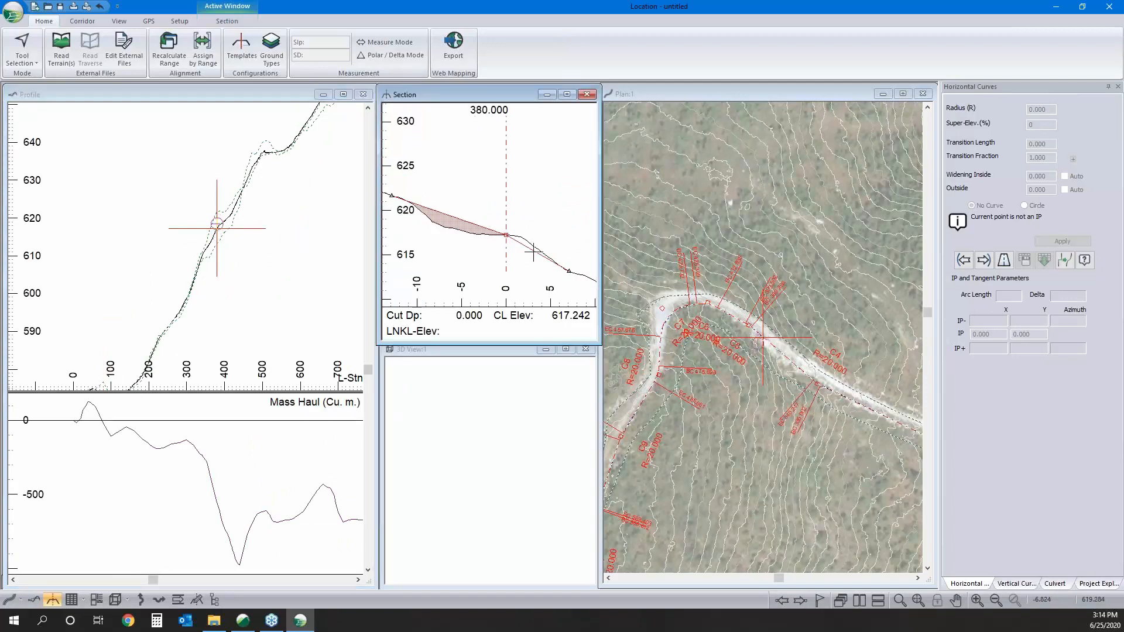
pyautogui.scroll(-3, 219, 234)
pyautogui.moveTo(242, 229); pyautogui.dragTo(295, 214, button='middle')
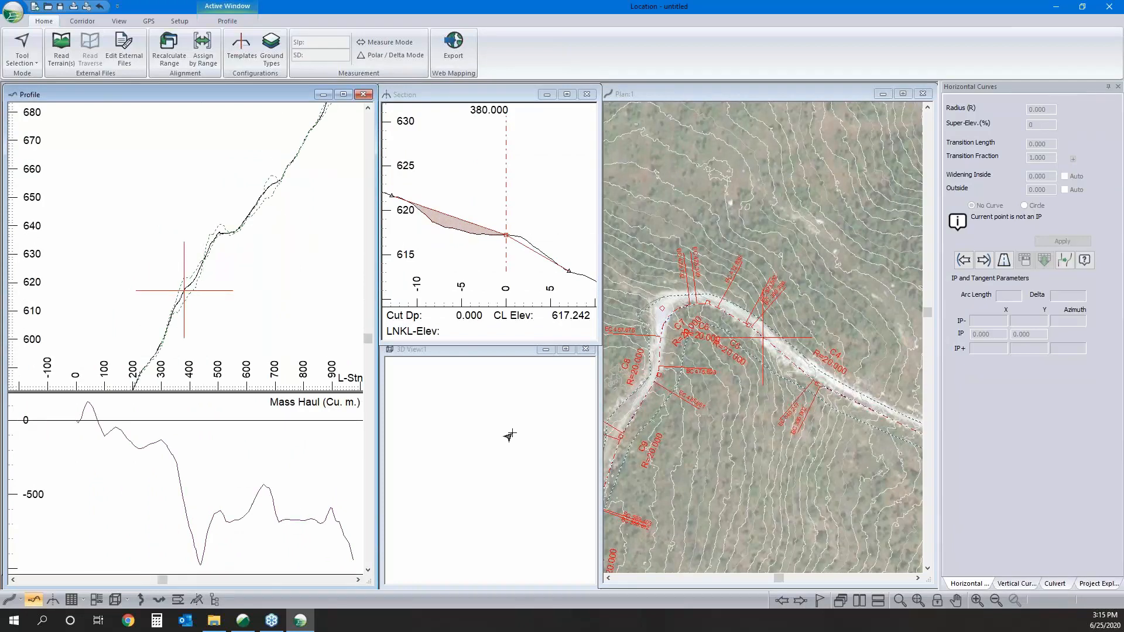
# - Show the project explorer and start the vertical alignment with IPs at about stations 14 and 29 along the ground profile
pyautogui.click(1098, 583)
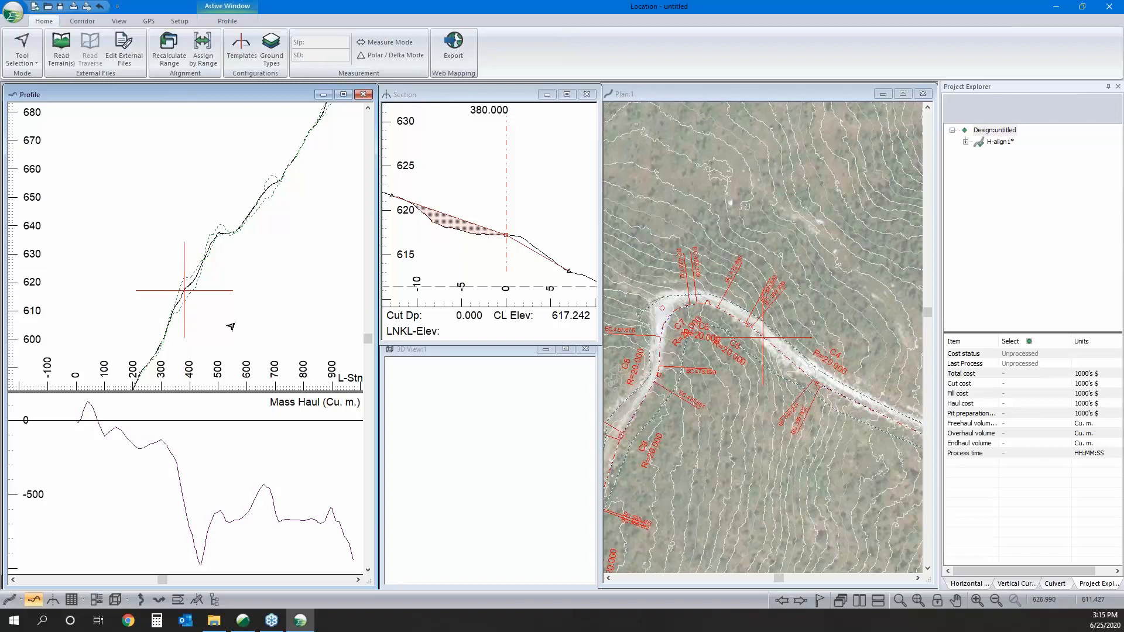
pyautogui.scroll(-2, 244, 237)
pyautogui.rightClick(163, 270)
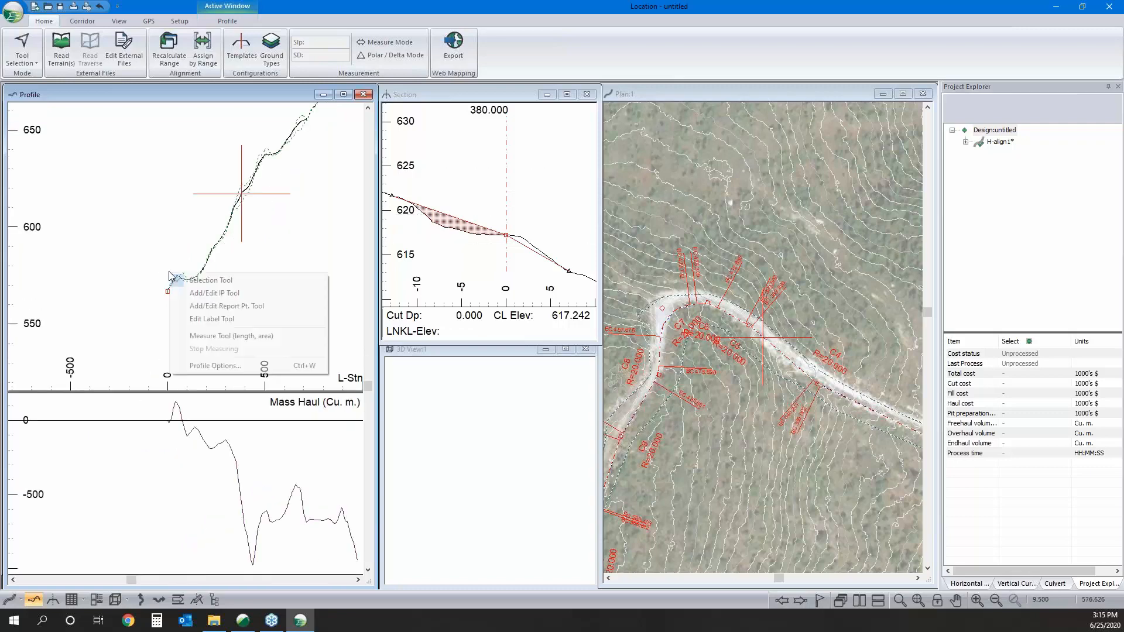
pyautogui.click(200, 293)
pyautogui.scroll(5, 165, 288)
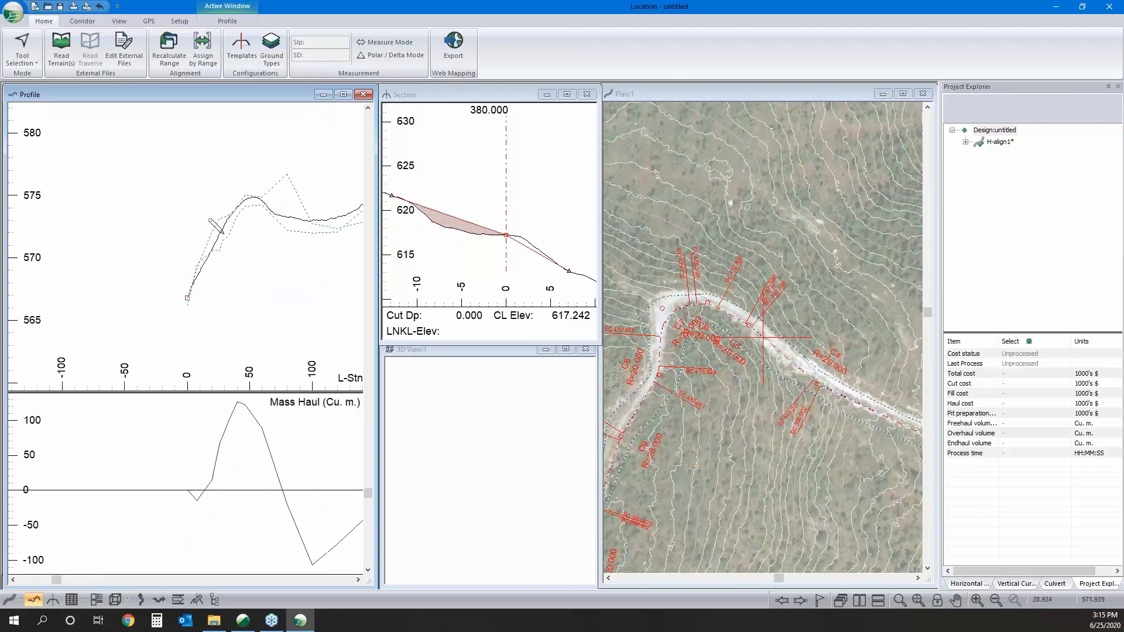
pyautogui.click(205, 260)
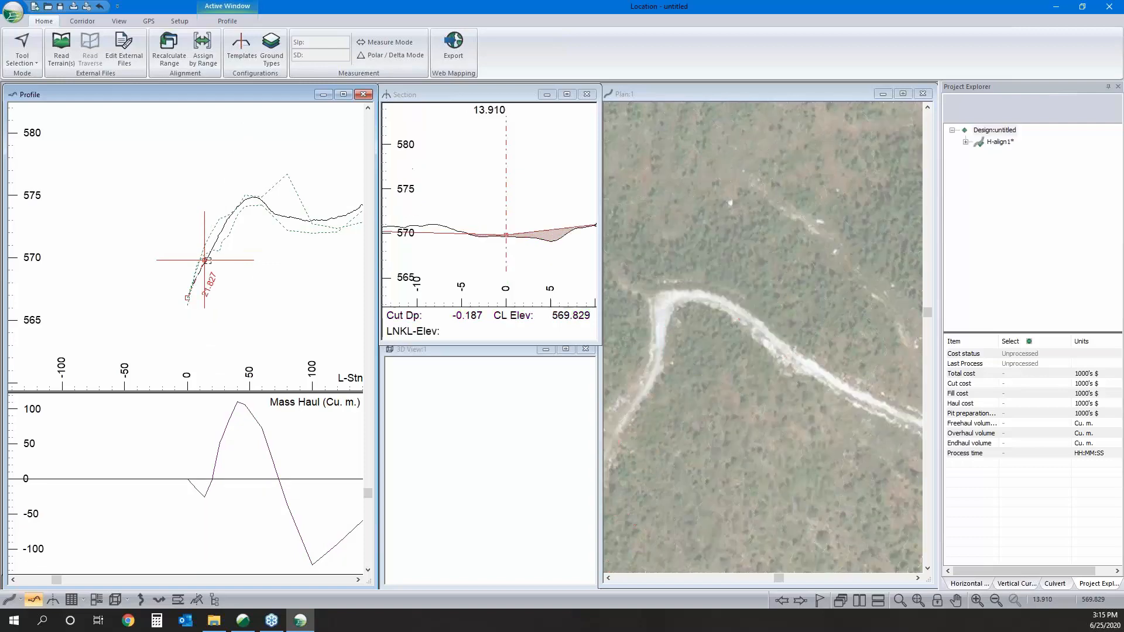
pyautogui.click(223, 230)
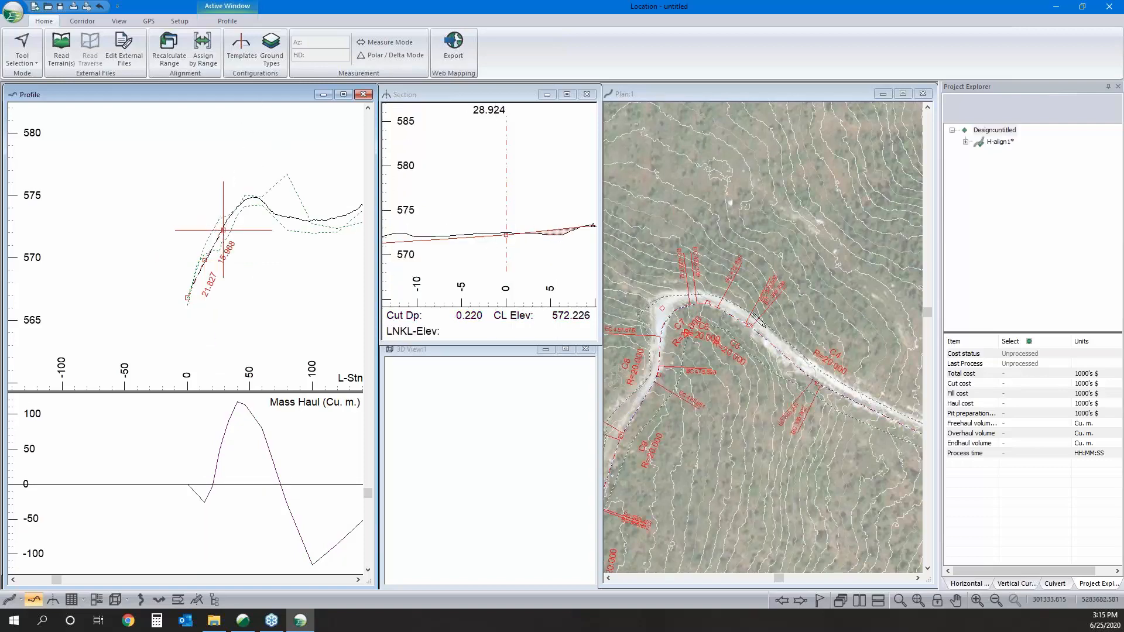
# - Continue the vertical alignment over the crest with IPs at about stations 44, 55, 70 and 81
pyautogui.moveTo(248, 198); pyautogui.dragTo(212, 251, button='middle')
pyautogui.click(223, 235)
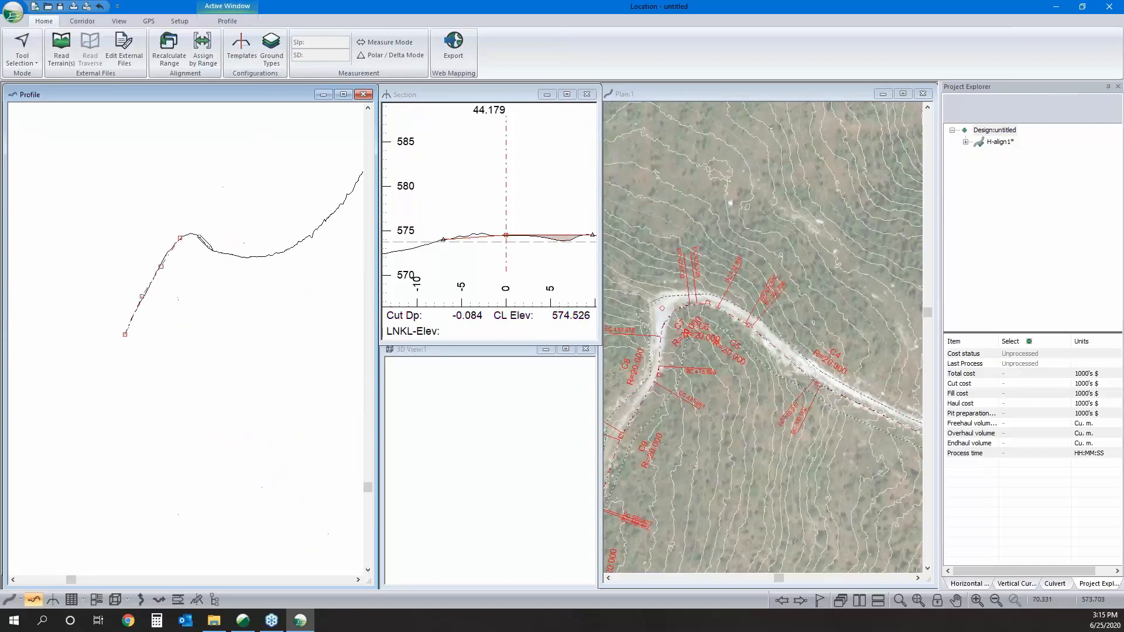
pyautogui.click(193, 234)
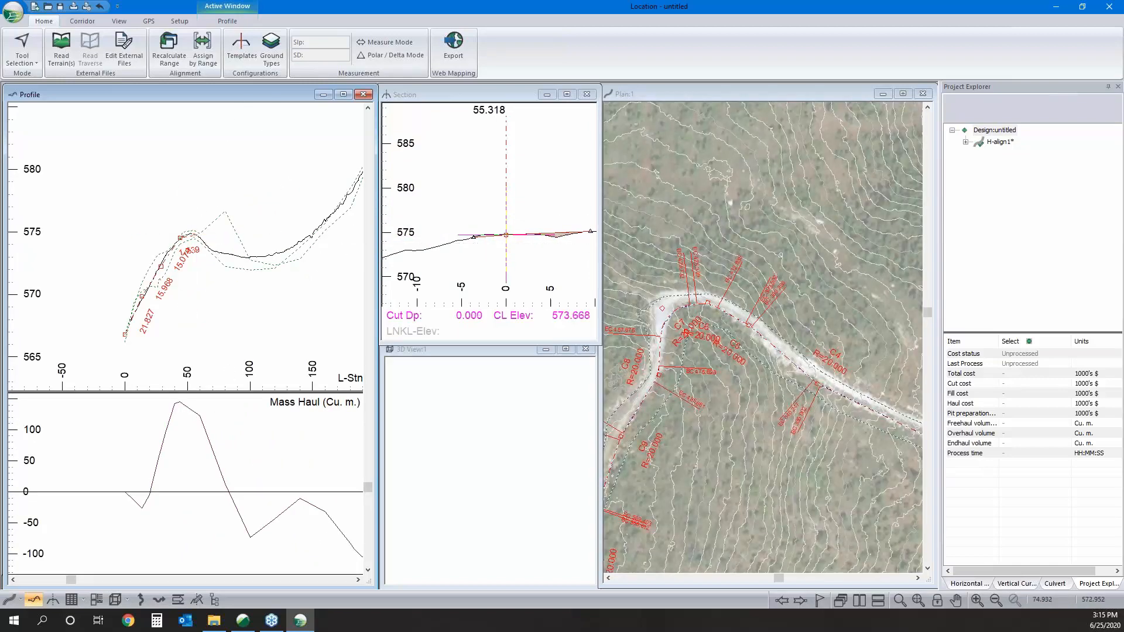
pyautogui.click(211, 254)
pyautogui.click(227, 255)
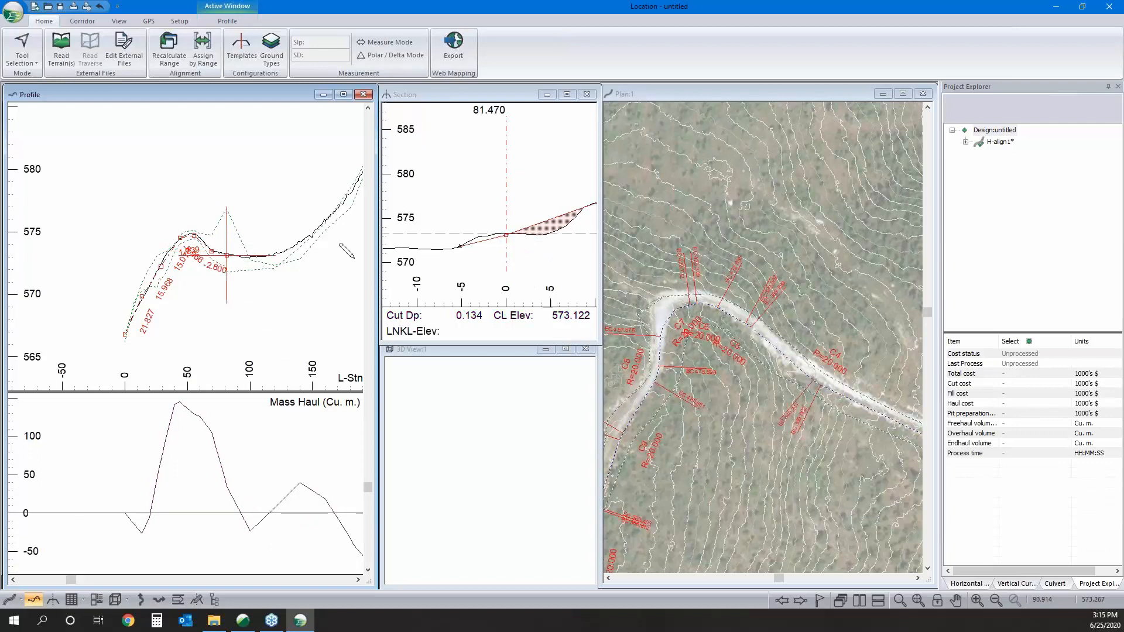
# - Add vertical IPs at about stations 101 and 119 through the low part of the profile and check the section
pyautogui.moveTo(434, 227); pyautogui.dragTo(395, 241, button='middle')
pyautogui.click(223, 270)
pyautogui.scroll(-1, 201, 351)
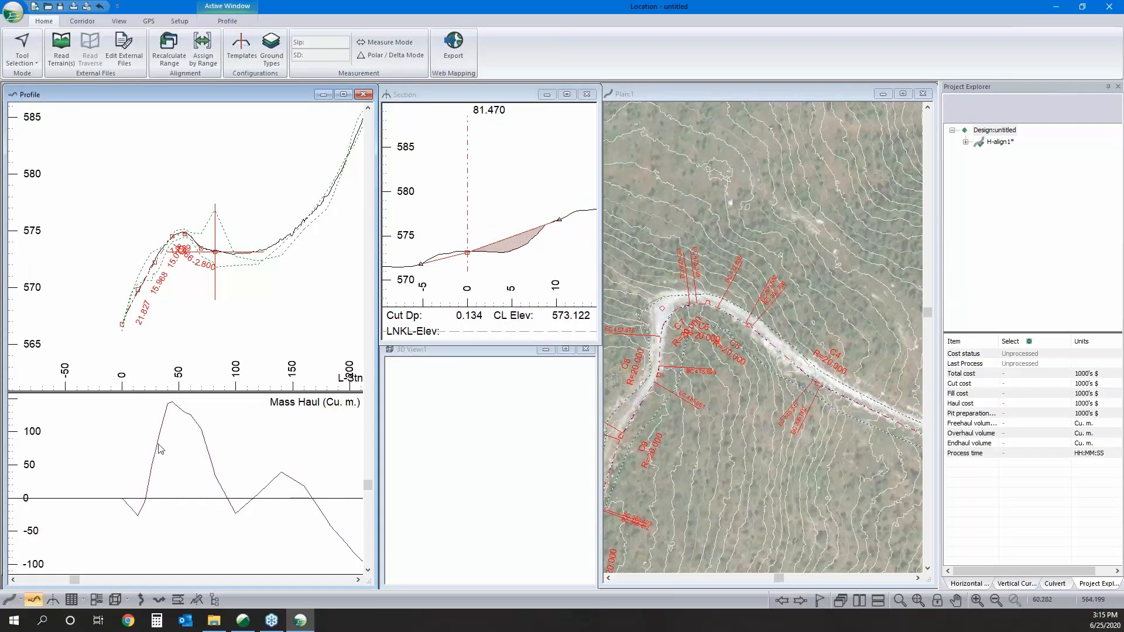
pyautogui.click(237, 255)
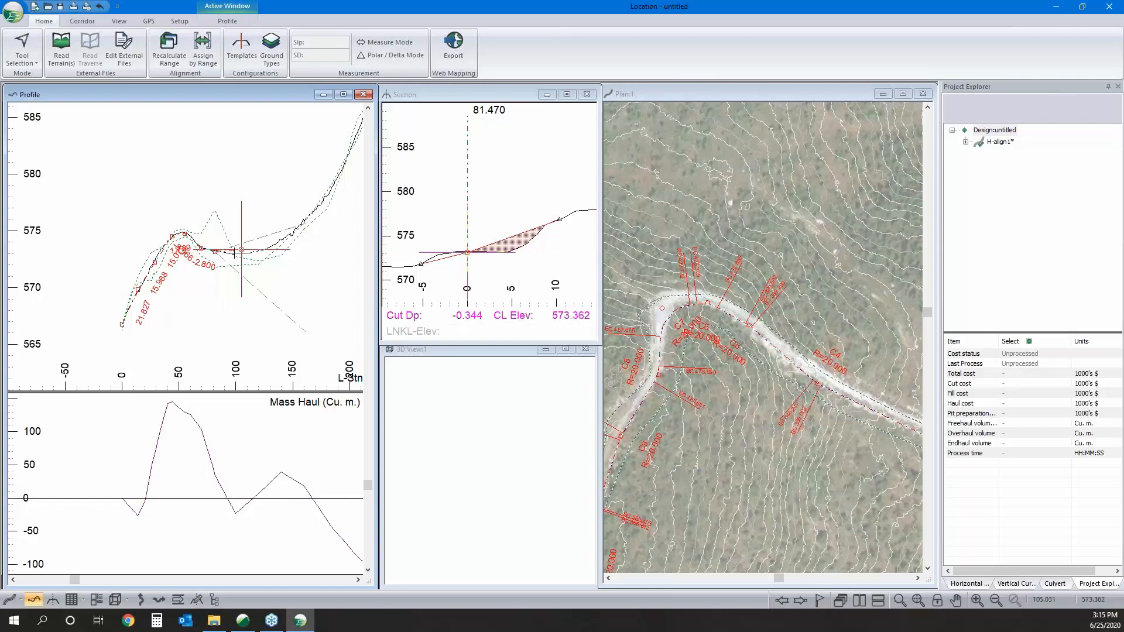
pyautogui.moveTo(234, 327); pyautogui.dragTo(209, 341, button='middle')
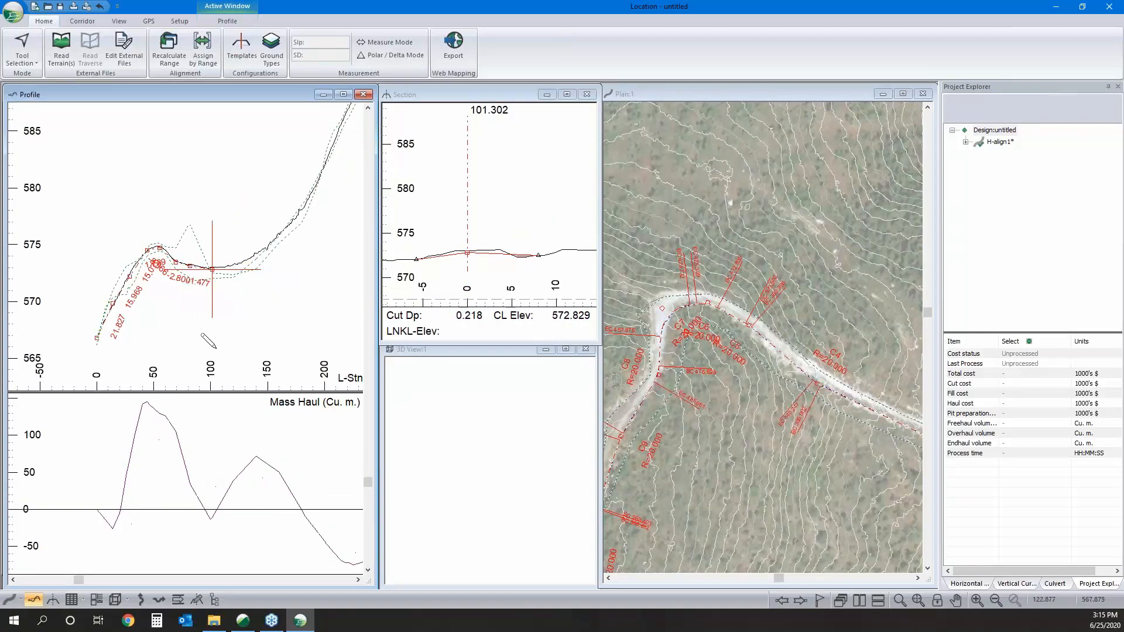
pyautogui.click(233, 245)
pyautogui.scroll(3, 233, 246)
pyautogui.scroll(-4, 471, 252)
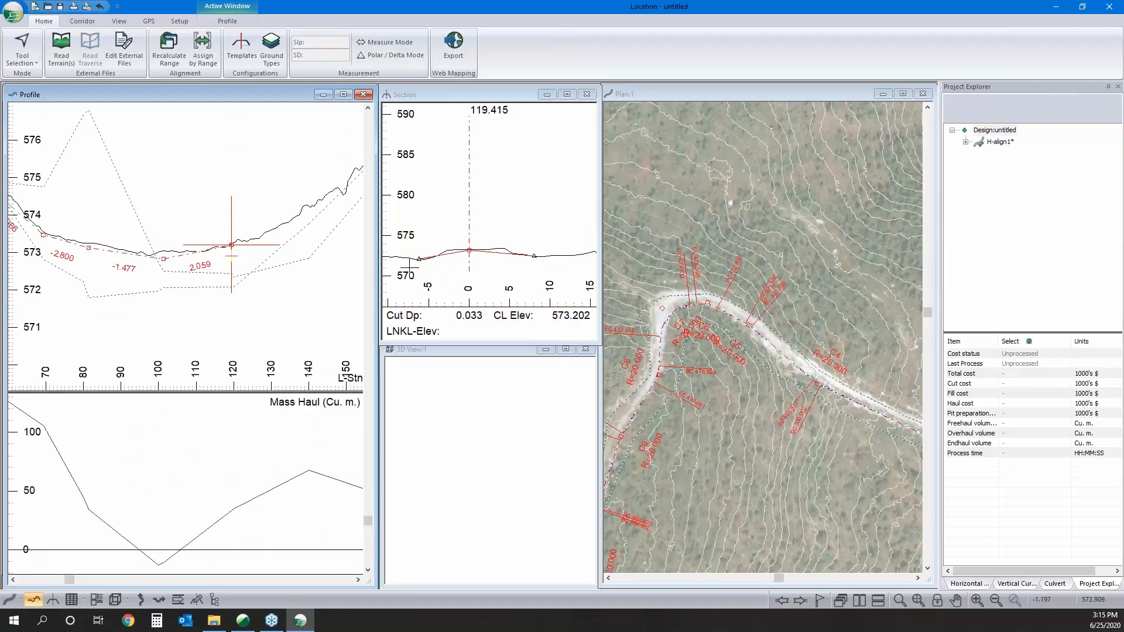
pyautogui.scroll(4, 471, 251)
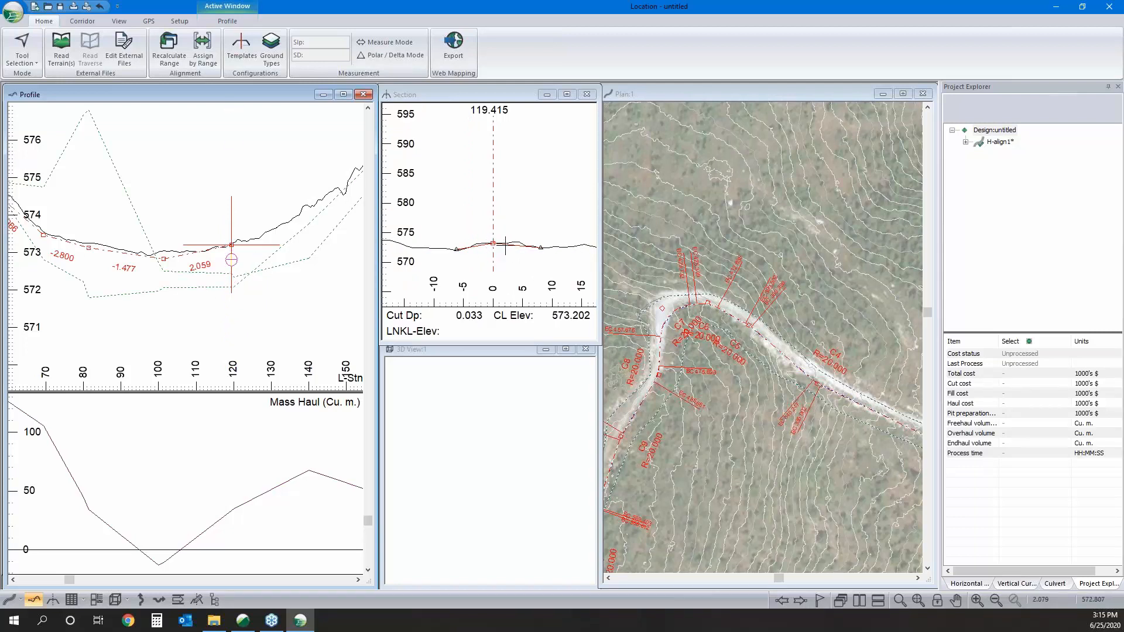
# - Lower the last two vertical IPs to about elevation 572.4 near station 121 and 572.6 near station 101
pyautogui.moveTo(506, 245)
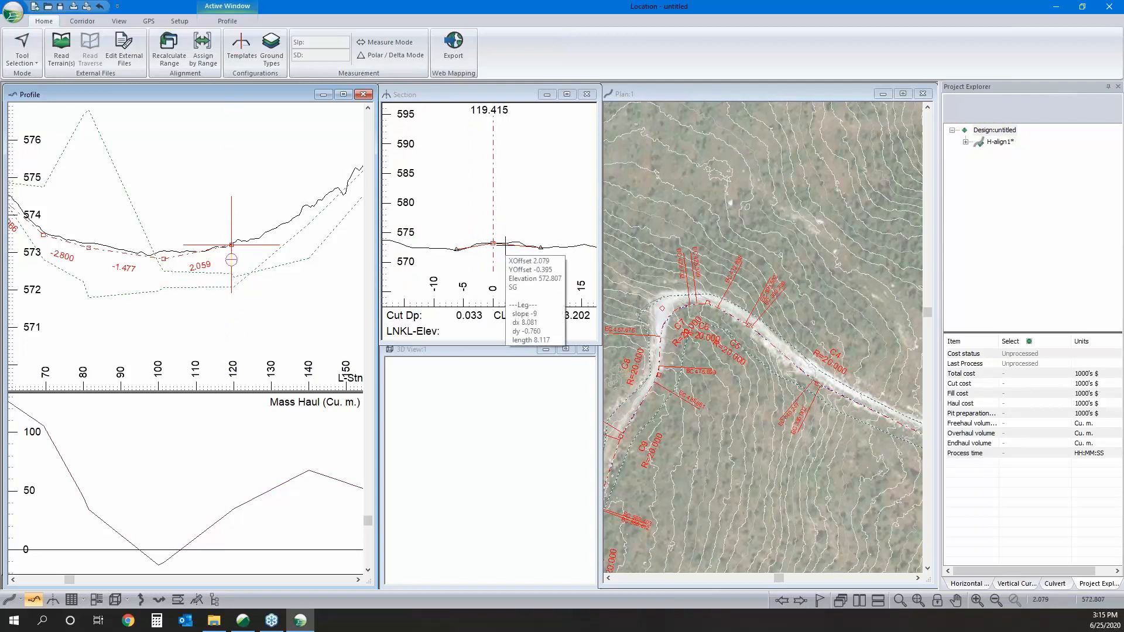
pyautogui.moveTo(231, 244); pyautogui.dragTo(235, 273)
pyautogui.moveTo(163, 259); pyautogui.dragTo(164, 266)
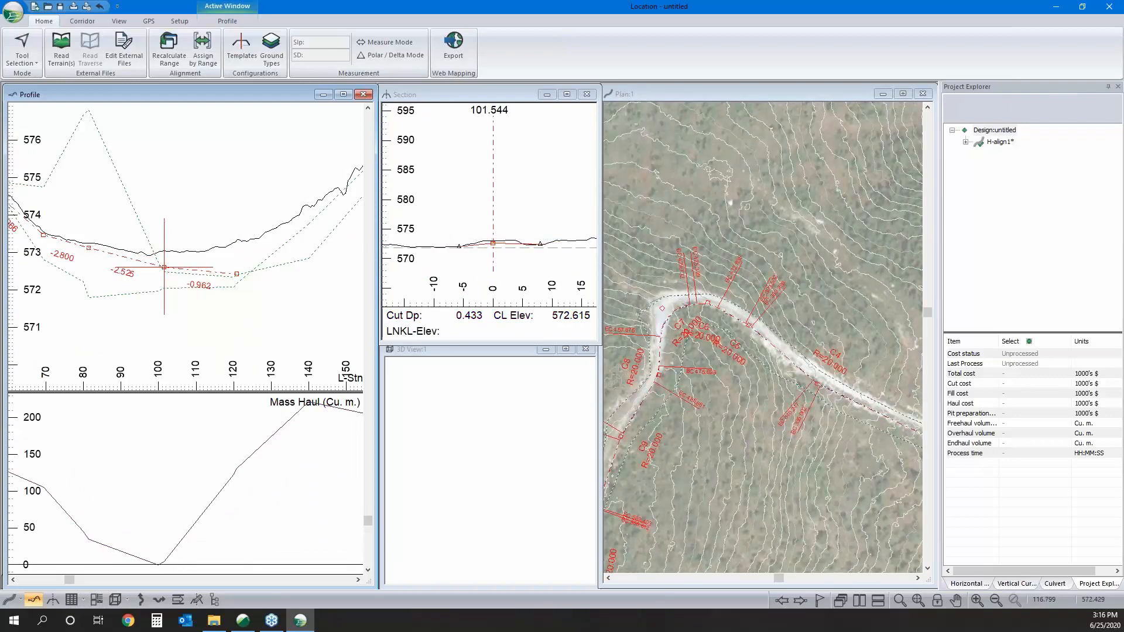
# - Extend the vertical alignment up the slope with IPs at about stations 135 and 143 and end the IP placement
pyautogui.scroll(-2, 187, 266)
pyautogui.click(191, 269)
pyautogui.click(198, 285)
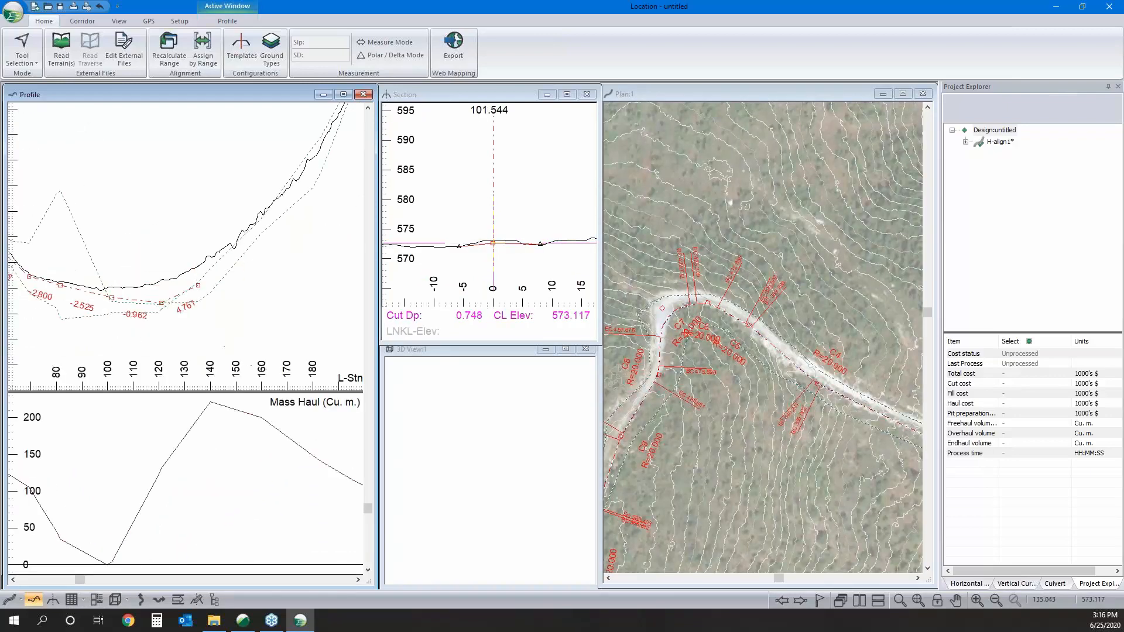
pyautogui.click(217, 276)
pyautogui.scroll(-2, 168, 309)
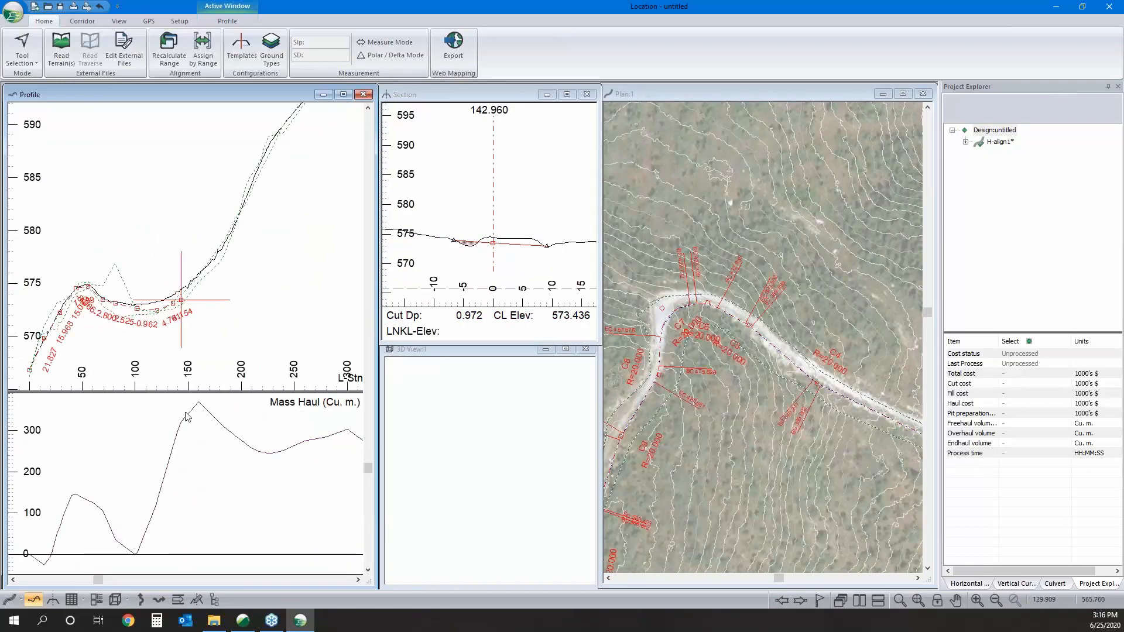
pyautogui.moveTo(143, 261); pyautogui.dragTo(173, 274, button='middle')
pyautogui.rightClick(173, 273)
pyautogui.click(185, 282)
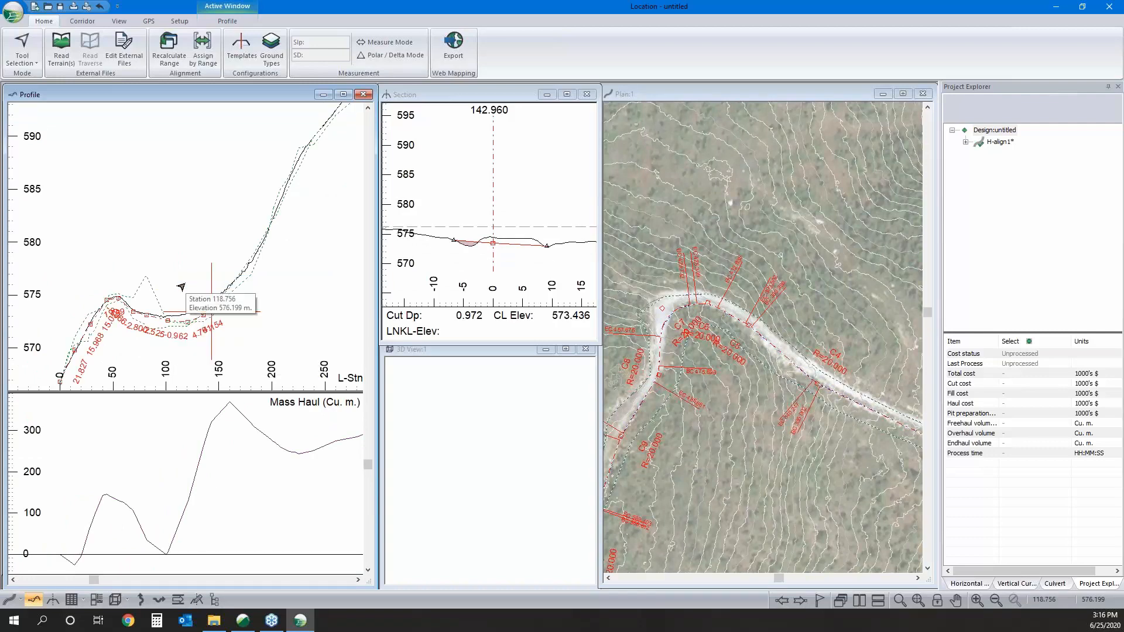
# - Check the section at station 81, raise the vertical IP there, and raise the one near station 69 to about elevation 573.9
pyautogui.scroll(2, 148, 291)
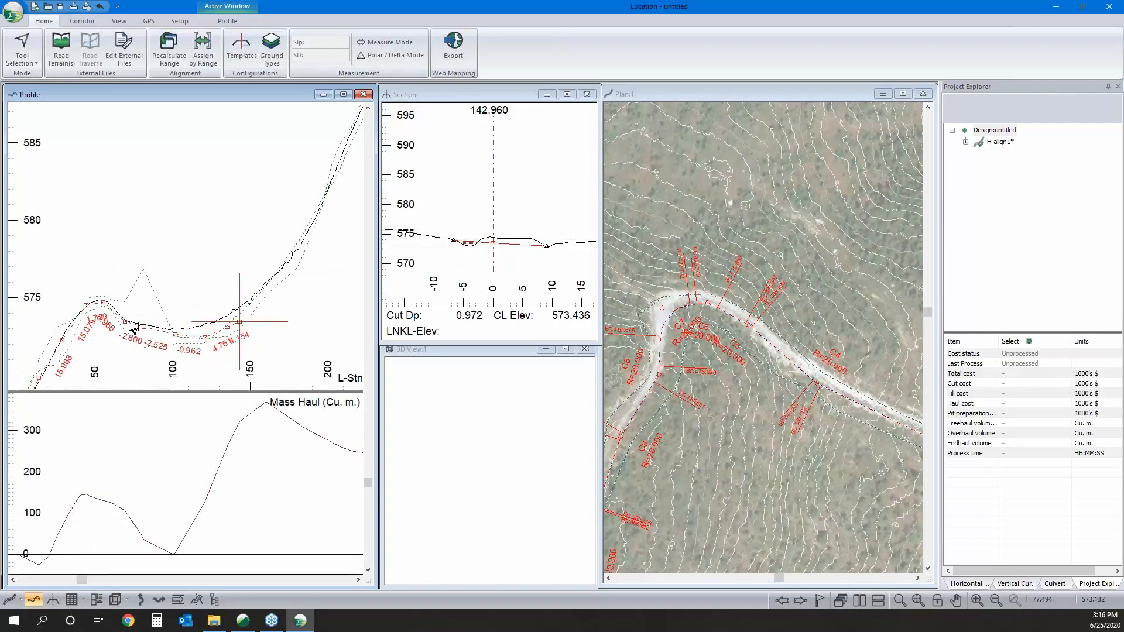
pyautogui.click(139, 333)
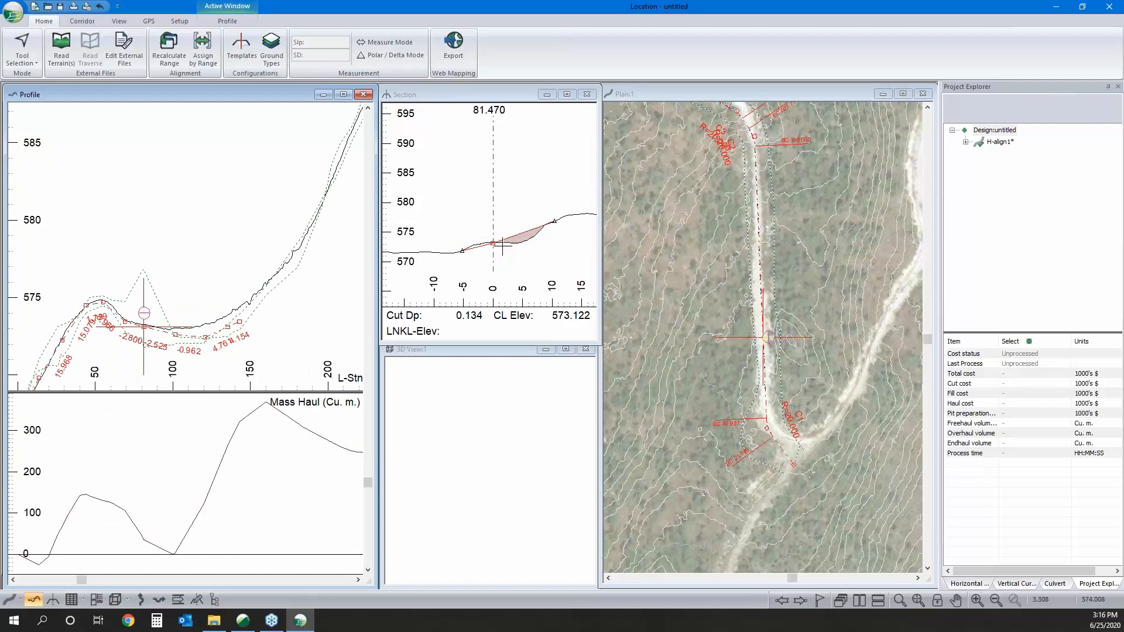
pyautogui.rightClick(161, 313)
pyautogui.click(164, 323)
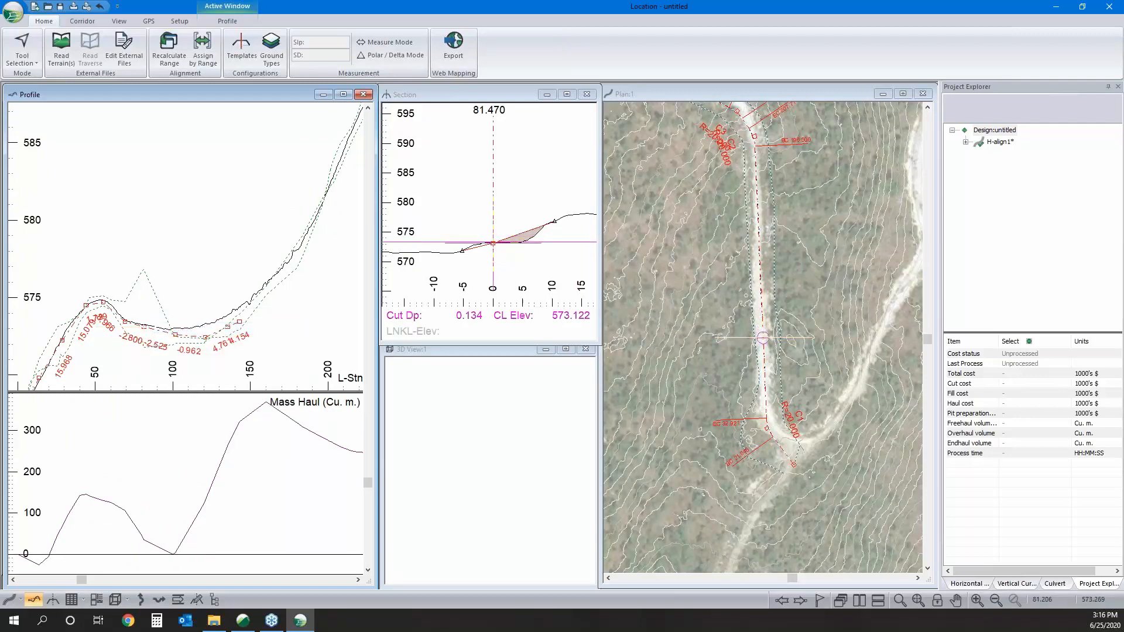
pyautogui.moveTo(143, 323); pyautogui.dragTo(125, 315)
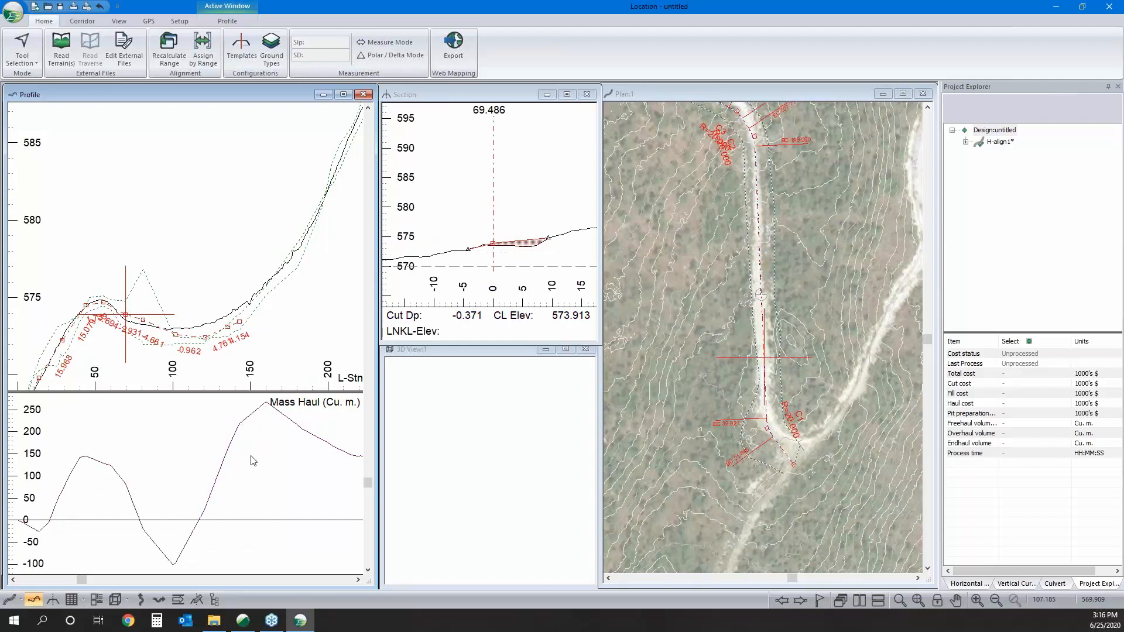
pyautogui.moveTo(243, 284); pyautogui.dragTo(213, 286, button='middle')
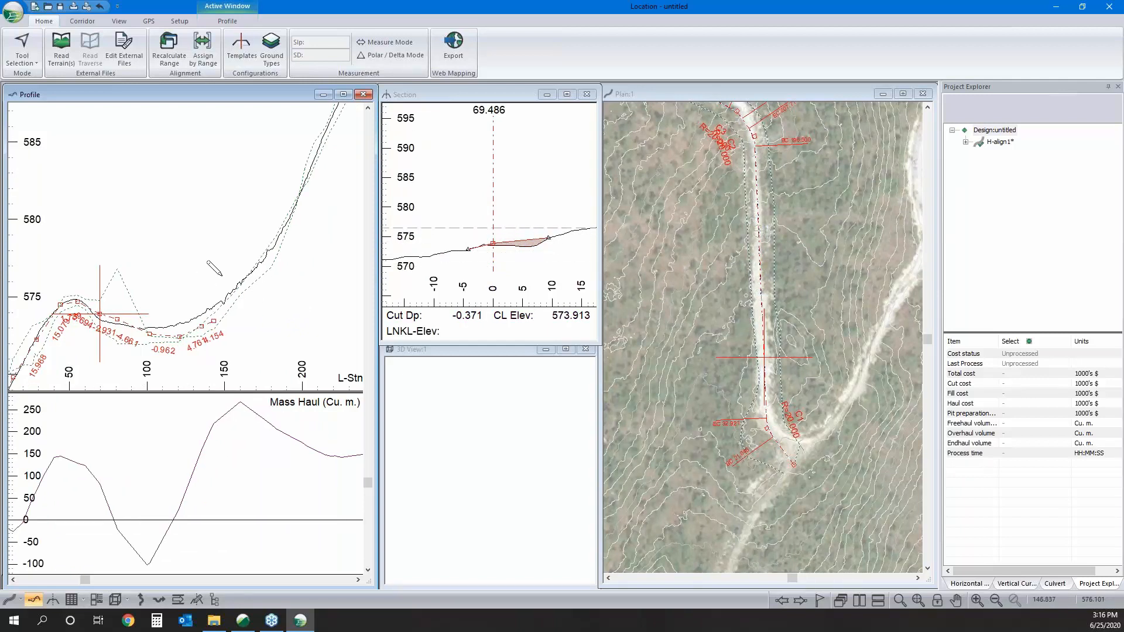
pyautogui.rightClick(216, 250)
pyautogui.click(246, 270)
pyautogui.rightClick(181, 284)
pyautogui.click(201, 292)
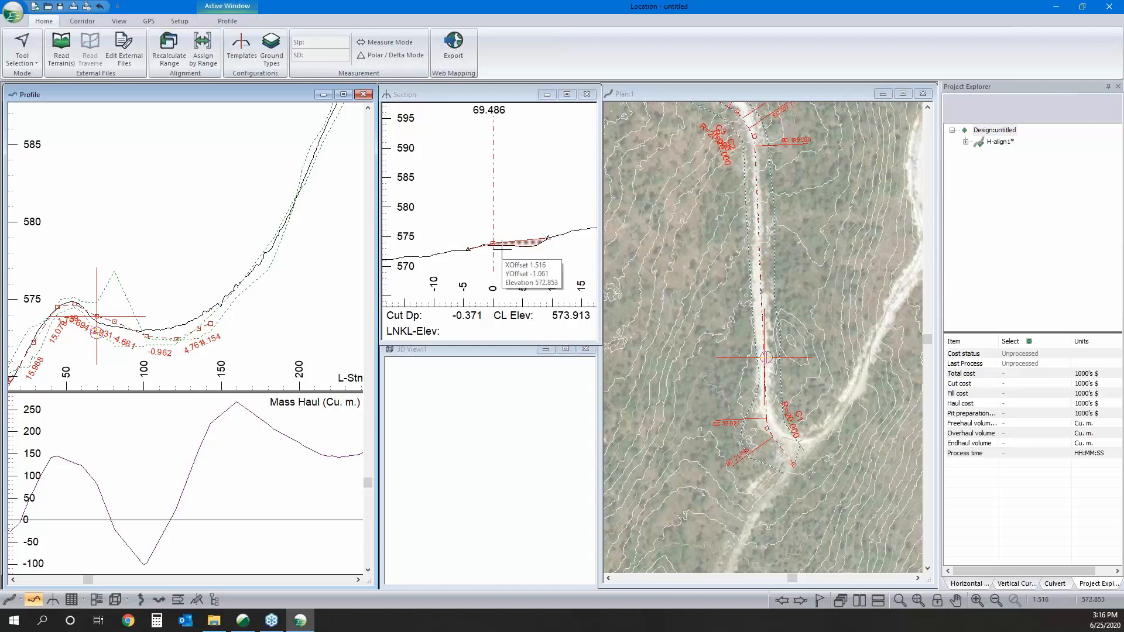
# - Review the Links and Connectors components available in the Template Editor and leave the templates unmodified
pyautogui.click(245, 52)
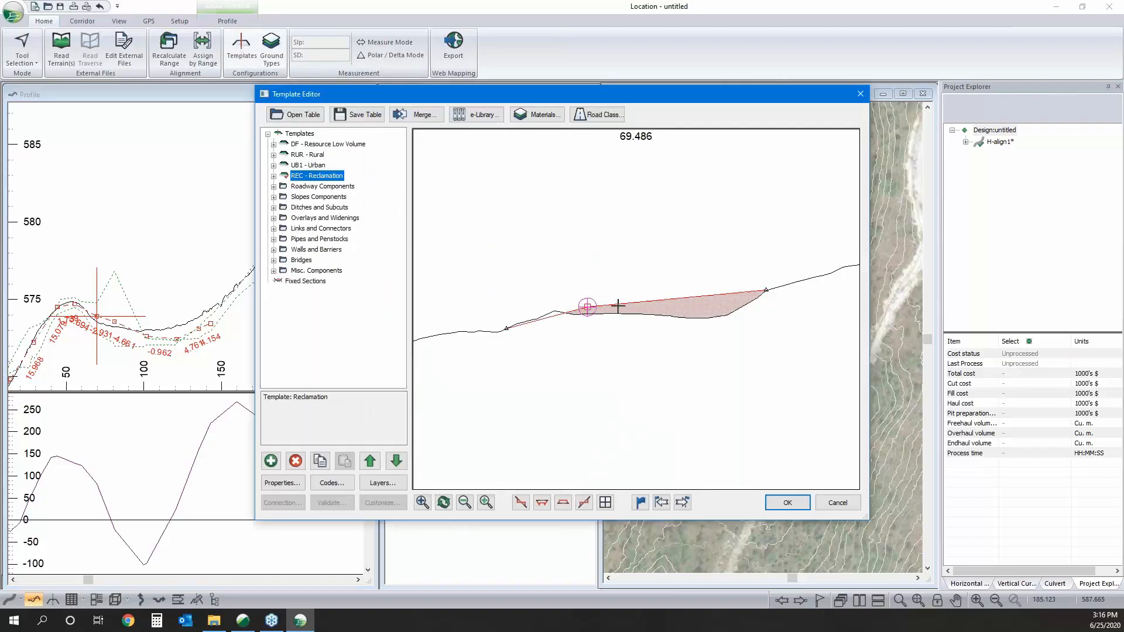
pyautogui.moveTo(618, 306)
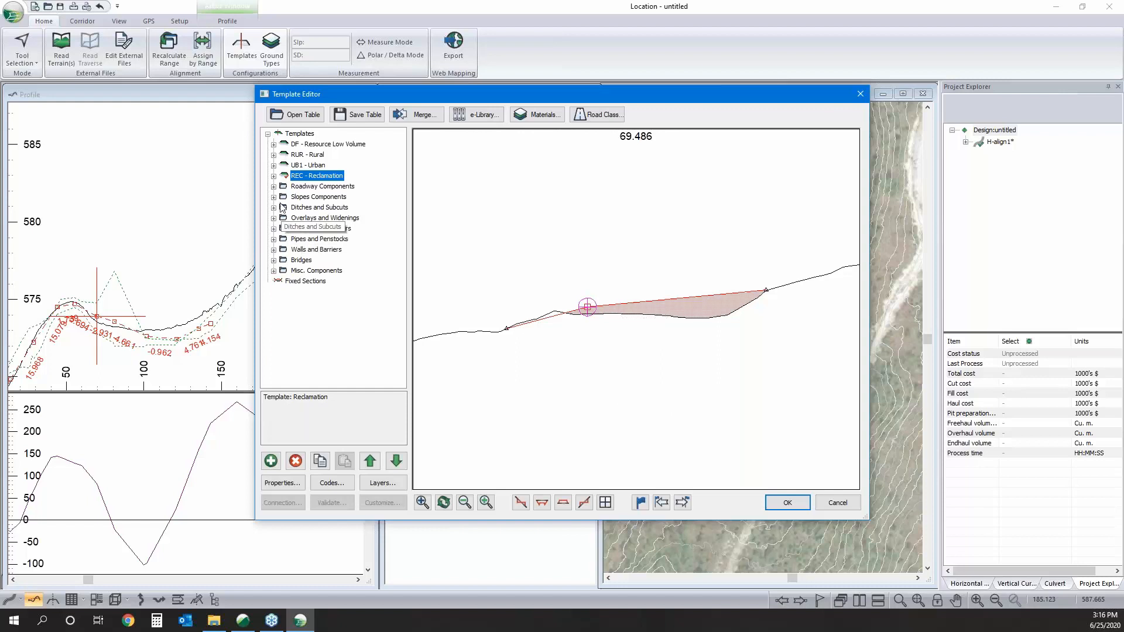
pyautogui.click(274, 228)
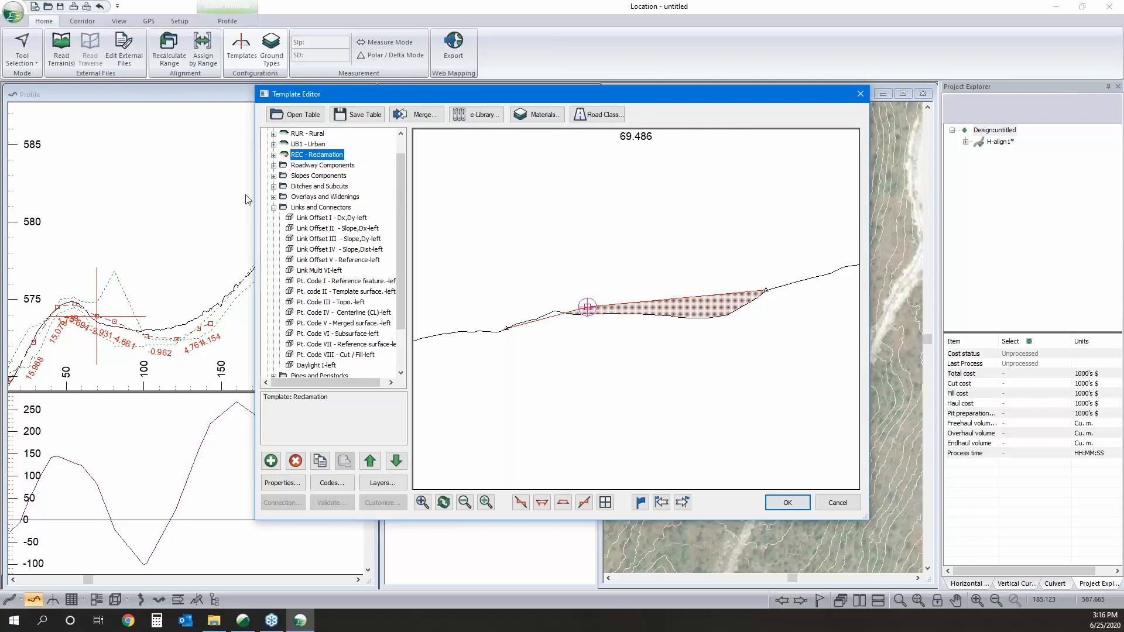
pyautogui.scroll(-2, 345, 310)
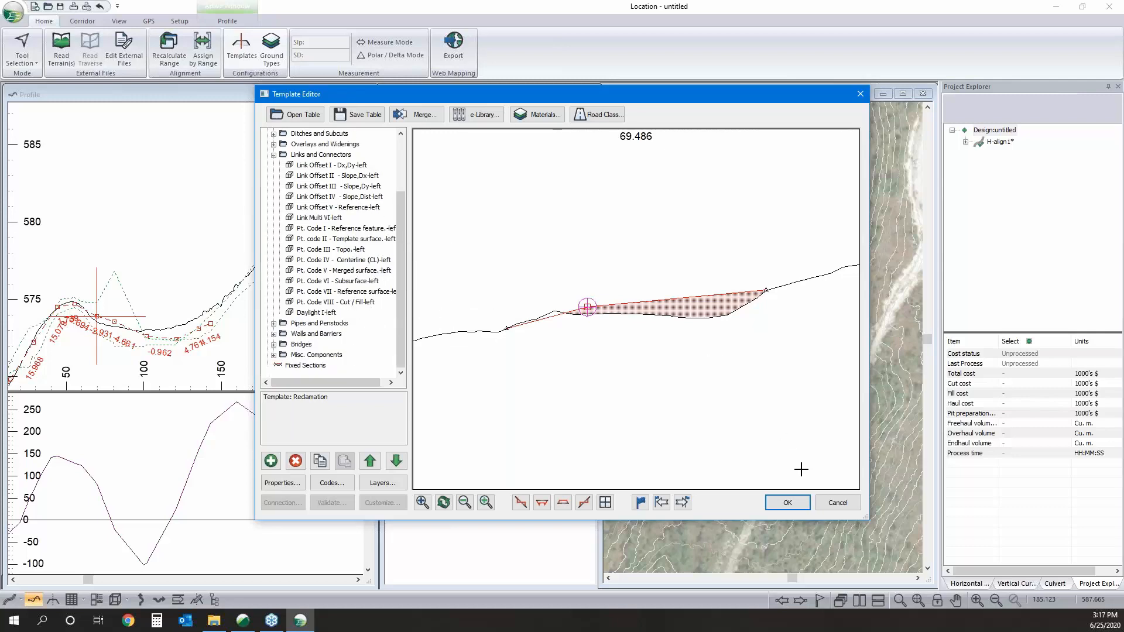
pyautogui.click(836, 507)
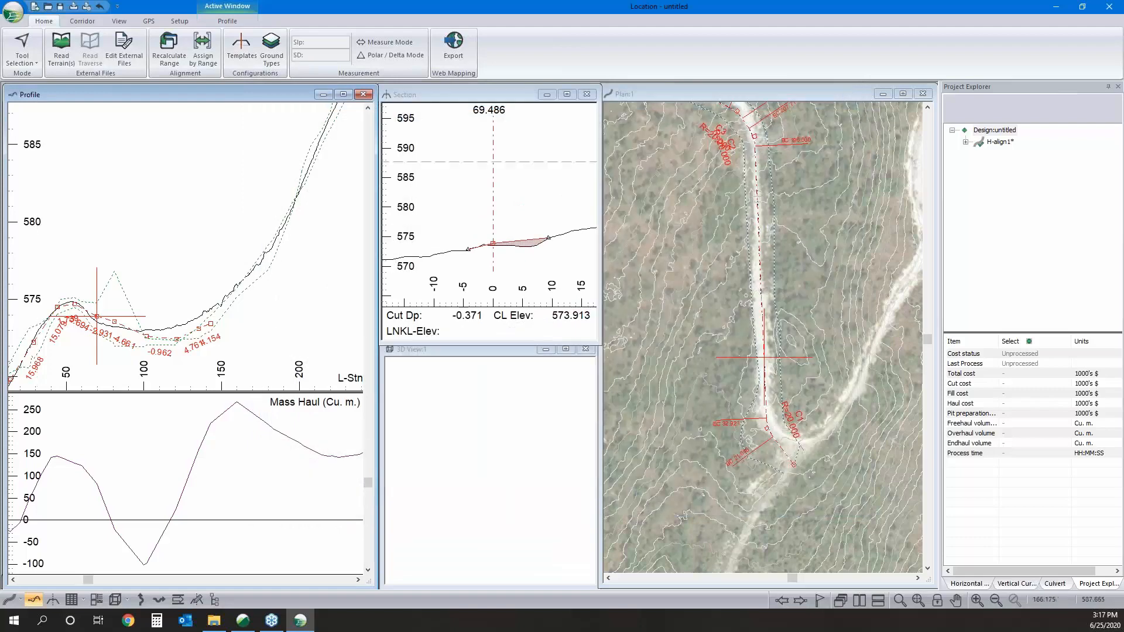
# - Examine the cross-section at station 120.835, up close where the reclamation template meets the ground at negative offset
pyautogui.scroll(-1, 206, 293)
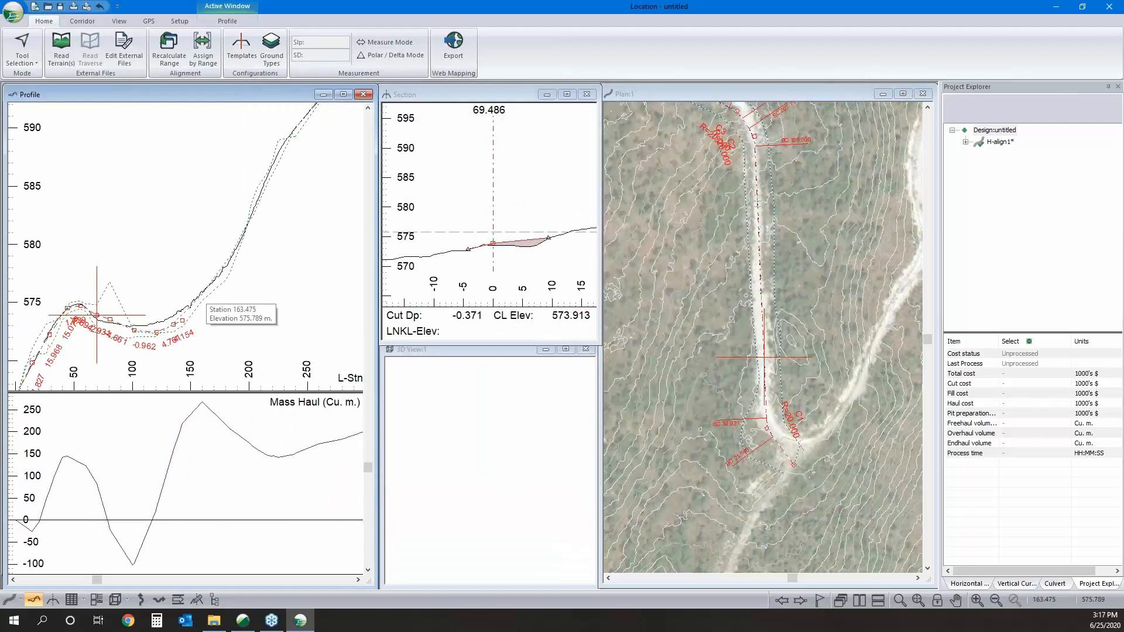
pyautogui.click(155, 332)
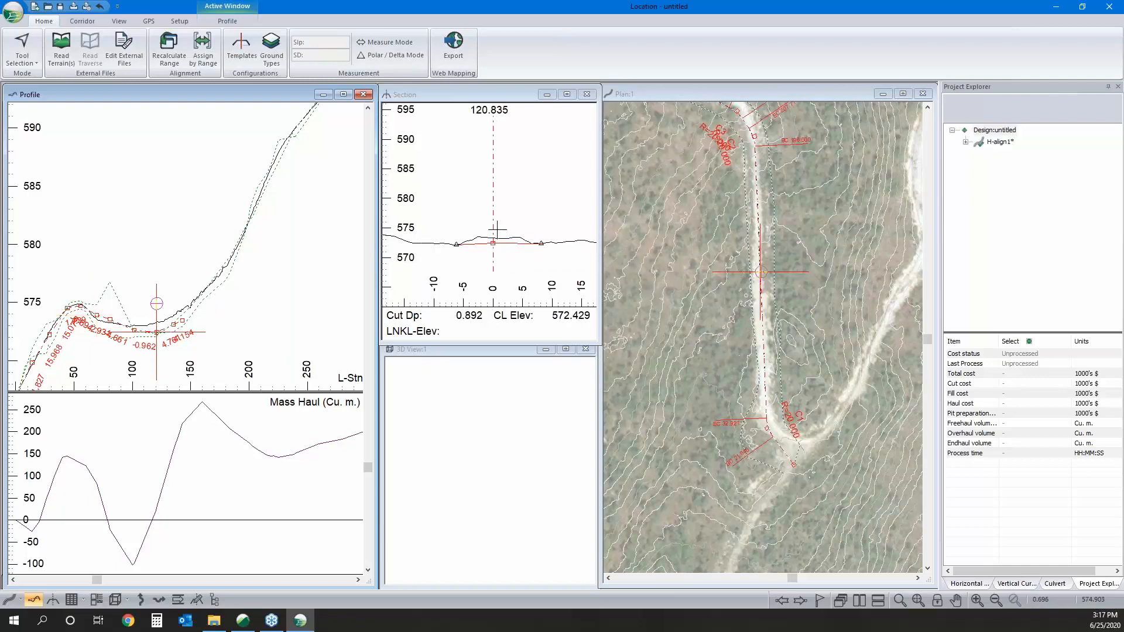
pyautogui.scroll(5, 496, 229)
pyautogui.moveTo(493, 256); pyautogui.dragTo(518, 257, button='middle')
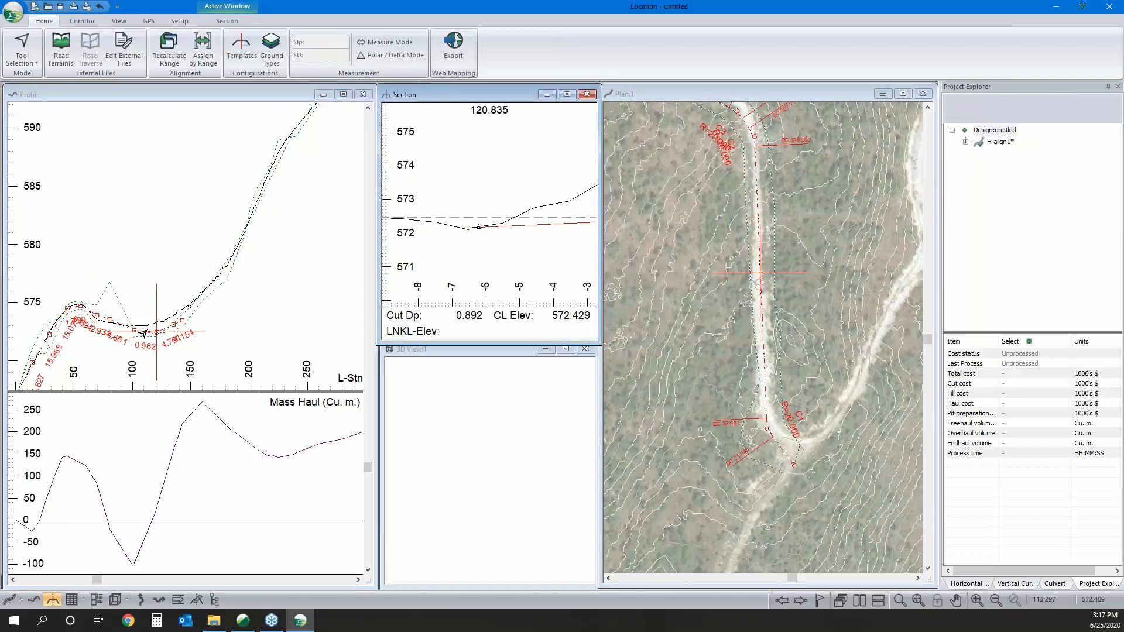
pyautogui.click(137, 340)
pyautogui.scroll(1, 478, 222)
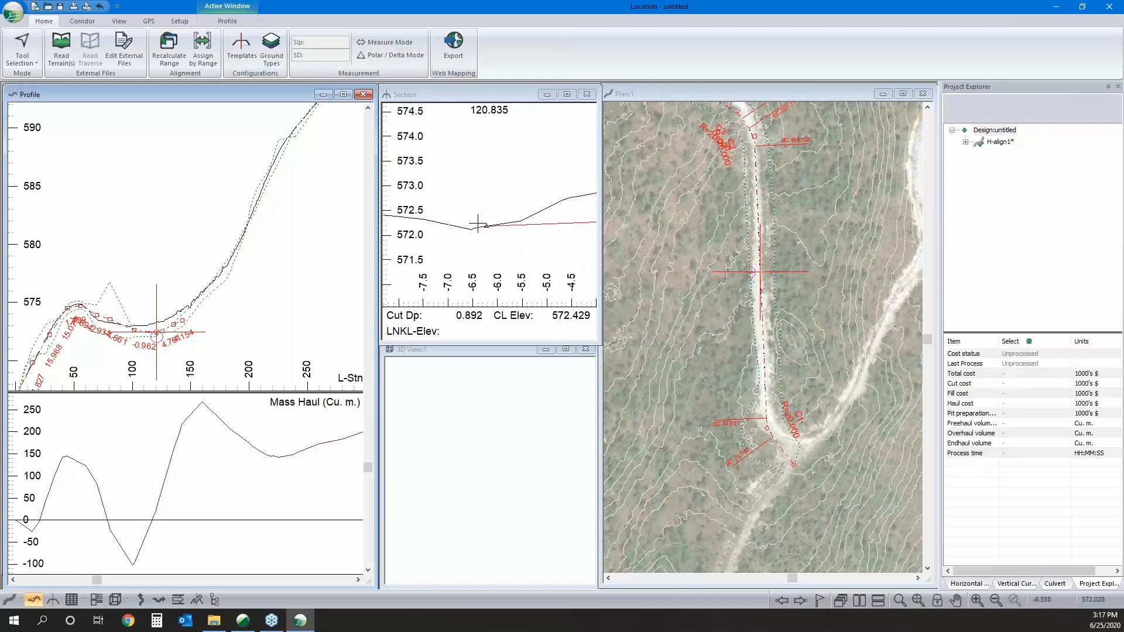
pyautogui.scroll(-2, 485, 228)
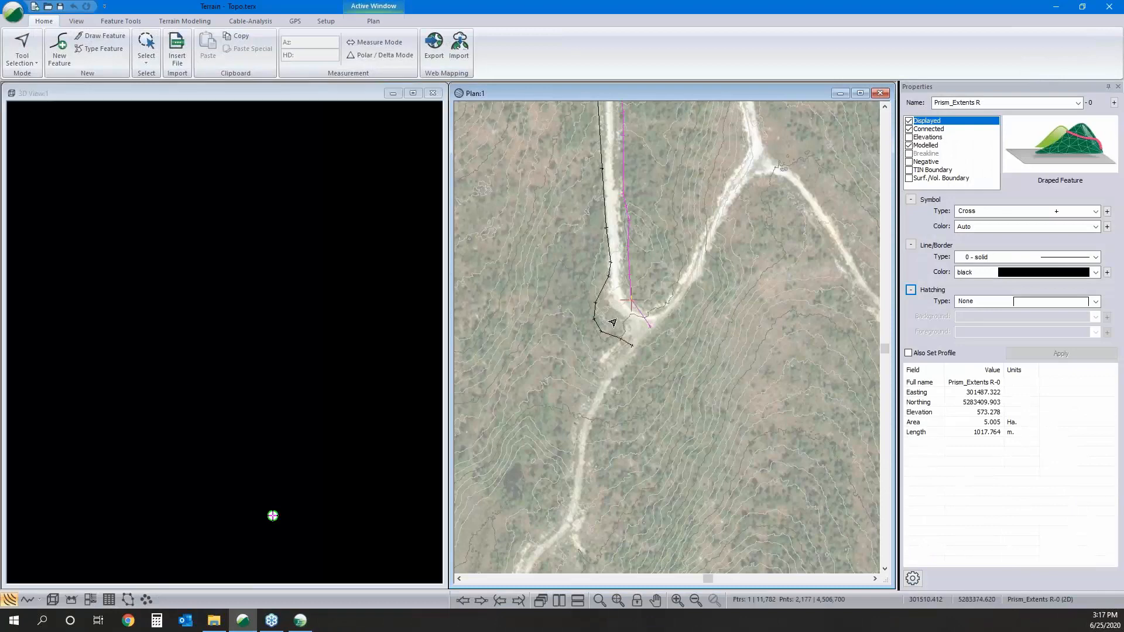
# - Compare the prism extents lines with the road in the terrain program's plan and 3D views, and return to the Location design
pyautogui.moveTo(604, 200); pyautogui.dragTo(610, 318, button='middle')
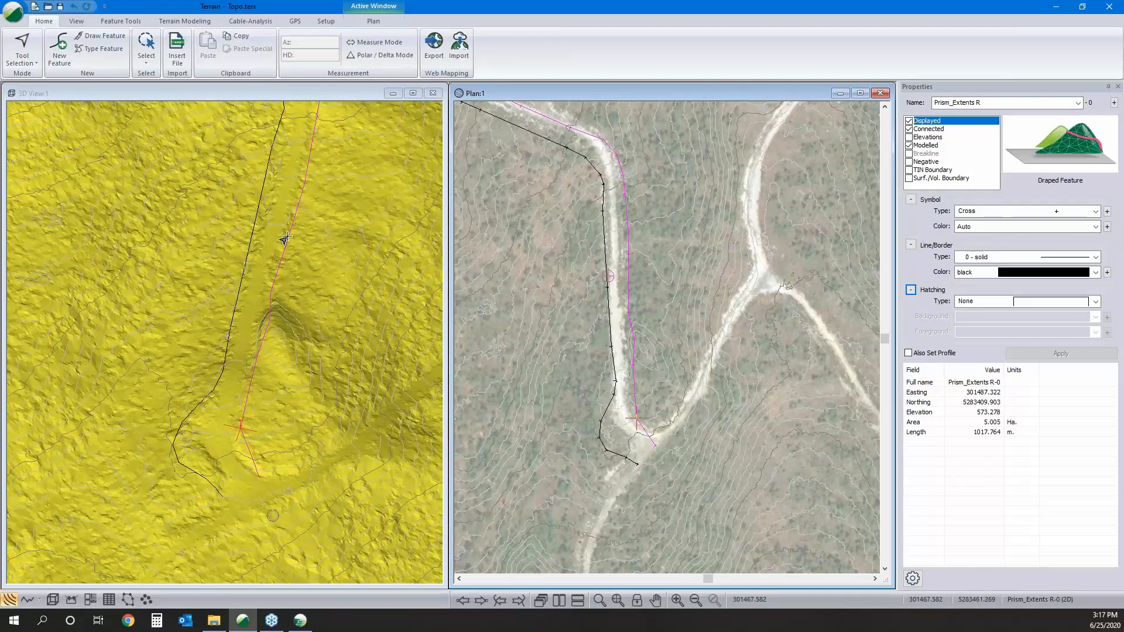
pyautogui.moveTo(339, 255); pyautogui.dragTo(339, 275)
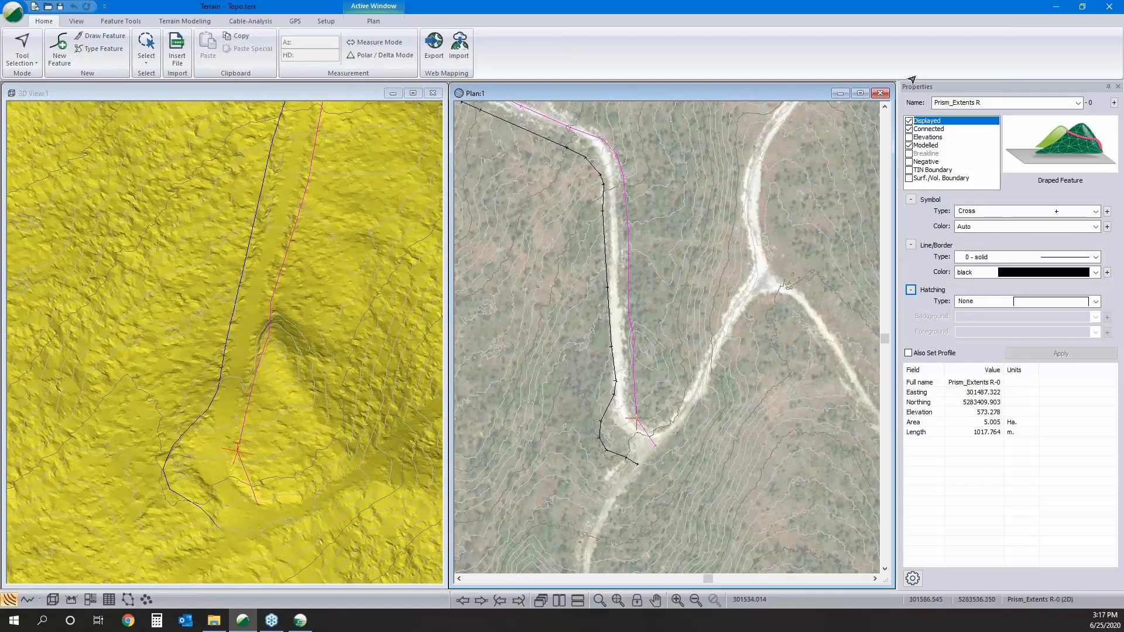
pyautogui.click(1065, 8)
# - Start a new horizontal alignment in the project and set its initial alignment to come from a terrain feature
pyautogui.moveTo(997, 148)
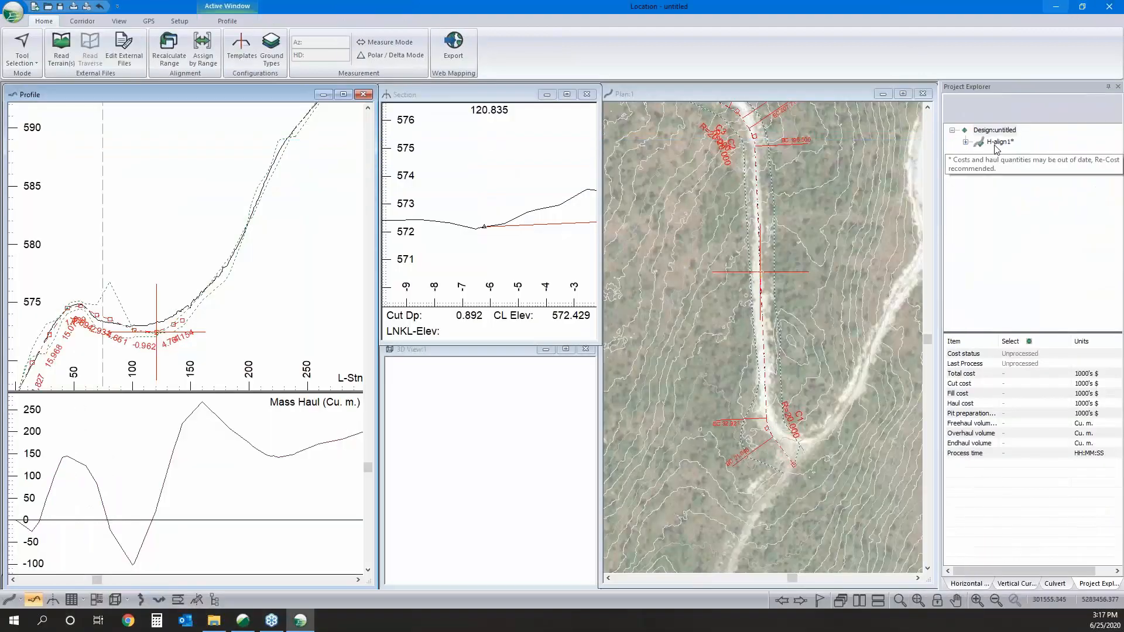
pyautogui.rightClick(997, 147)
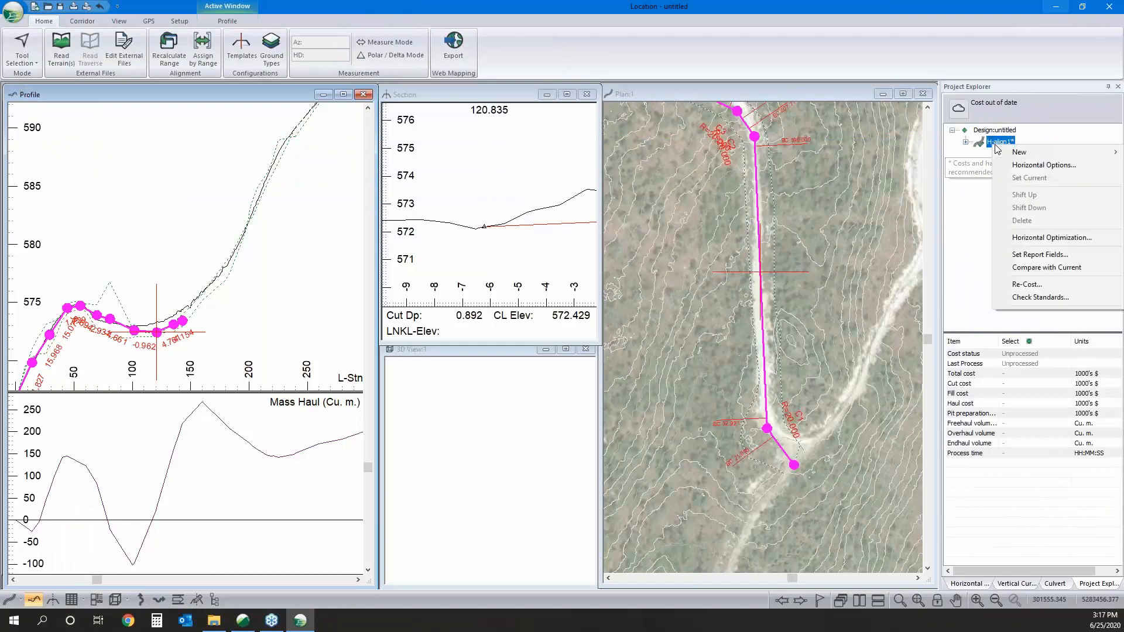
pyautogui.moveTo(1038, 154)
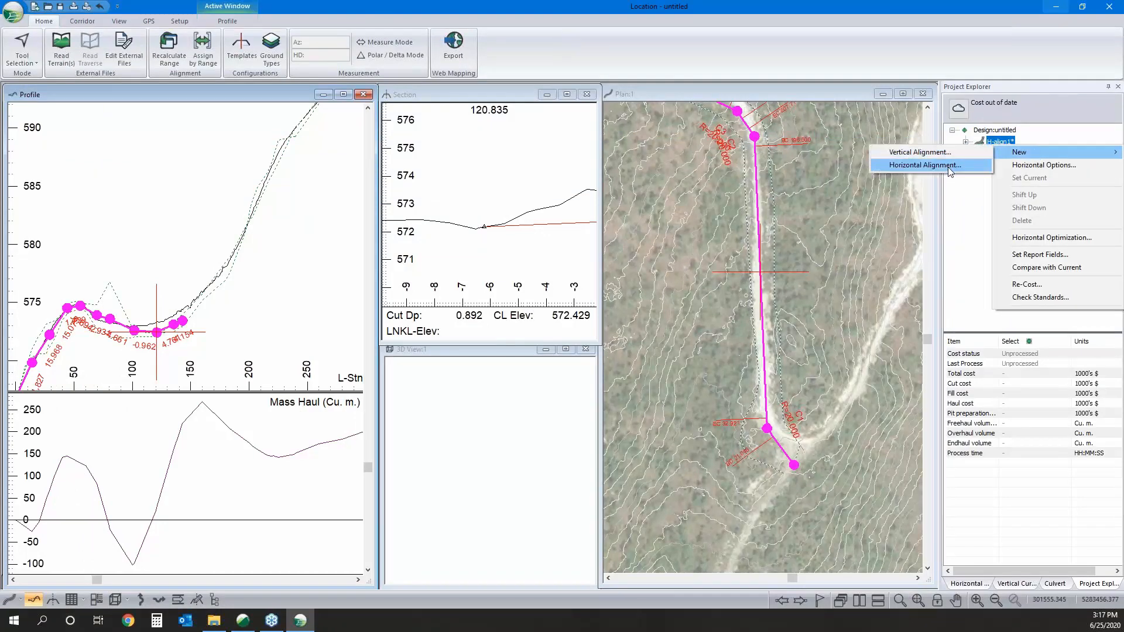
pyautogui.click(925, 164)
pyautogui.click(538, 373)
pyautogui.click(445, 293)
# - Use the Prism_Extents L-0 feature as the initial alignment and create it with the default standard template
pyautogui.click(547, 293)
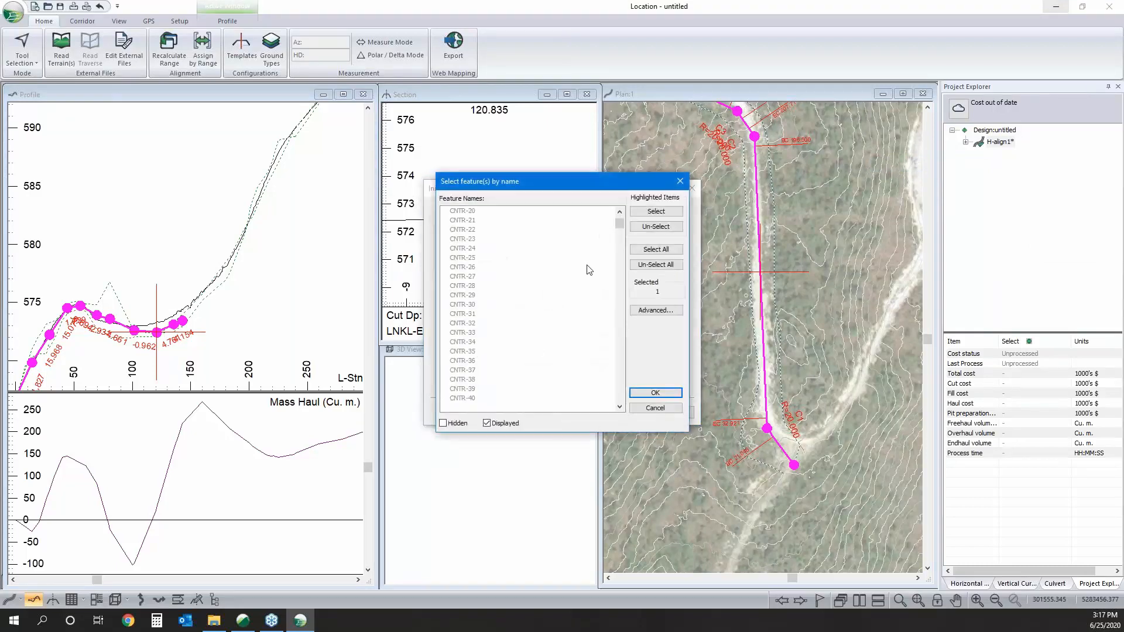
pyautogui.moveTo(618, 230); pyautogui.dragTo(590, 432)
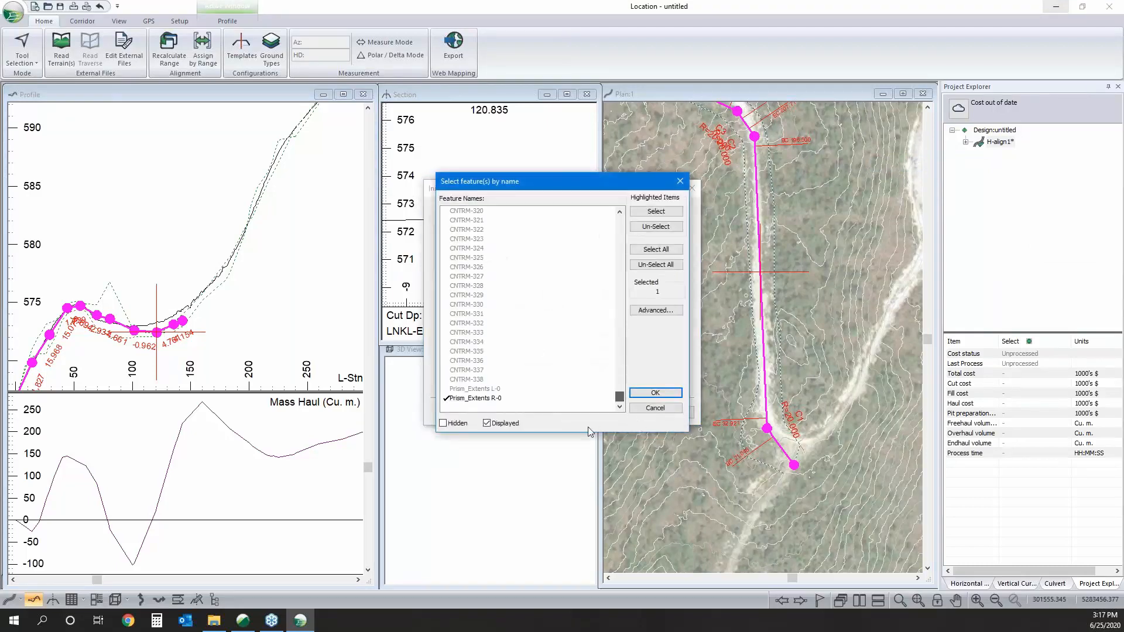
pyautogui.click(470, 390)
pyautogui.click(672, 394)
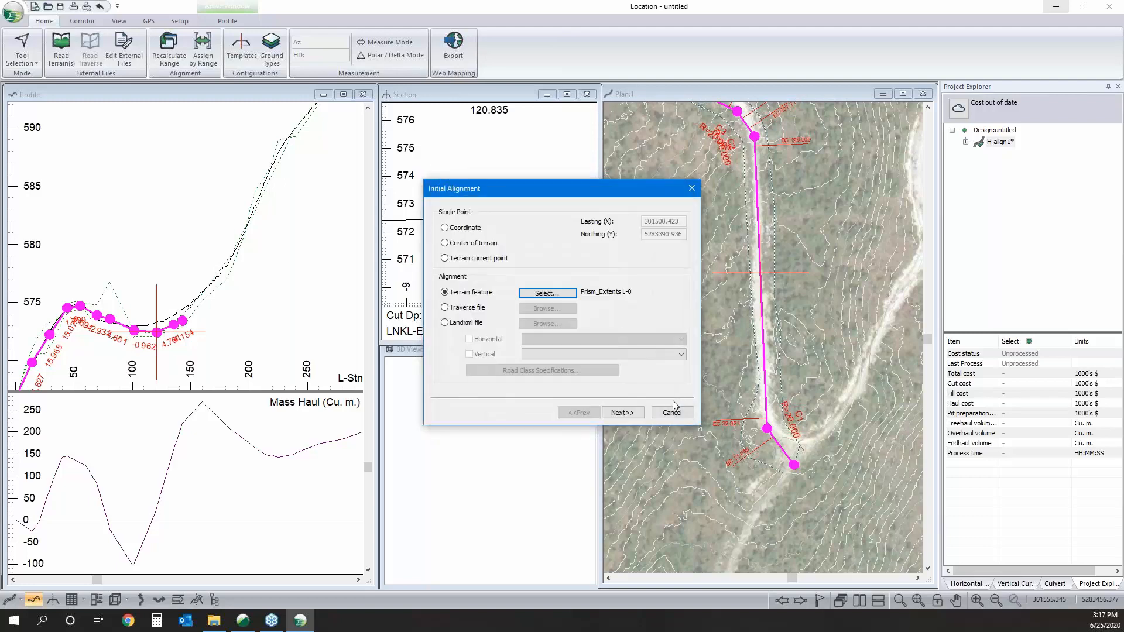
pyautogui.click(624, 413)
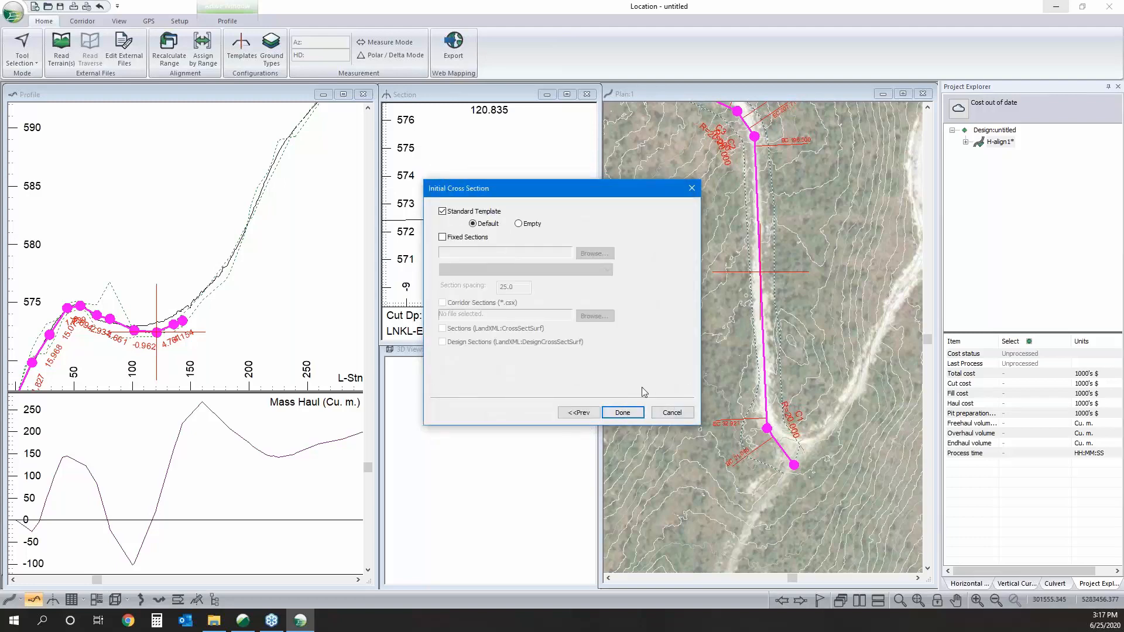
pyautogui.click(624, 412)
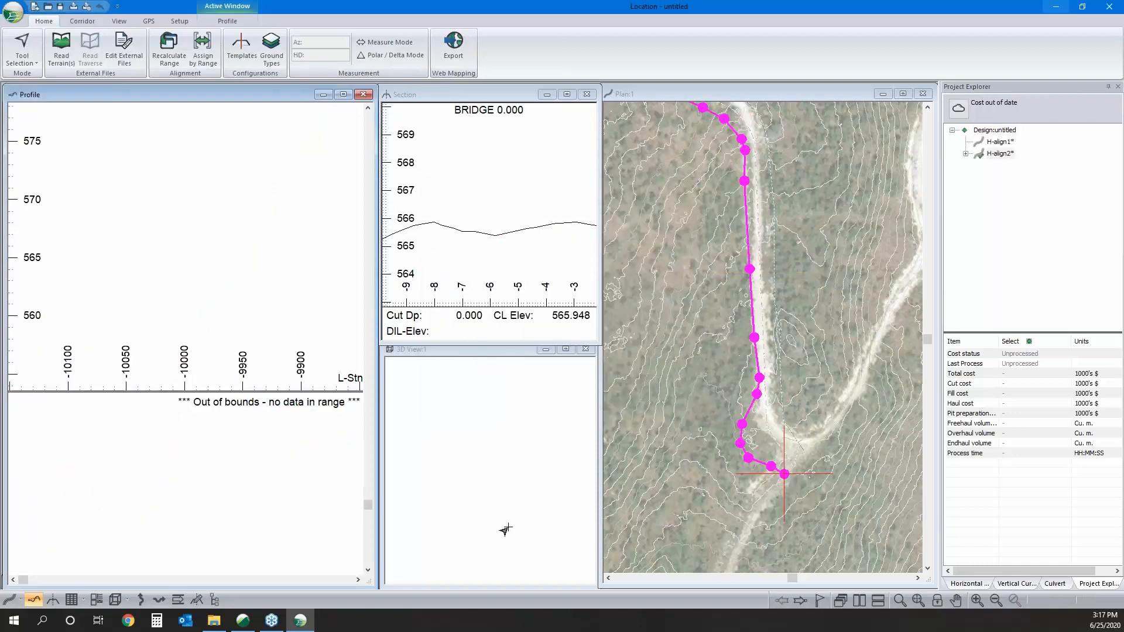
# - Fit the new alignment's profile in view and shift H-align2 above H-align1 in the project
pyautogui.click(918, 600)
pyautogui.scroll(4, 212, 279)
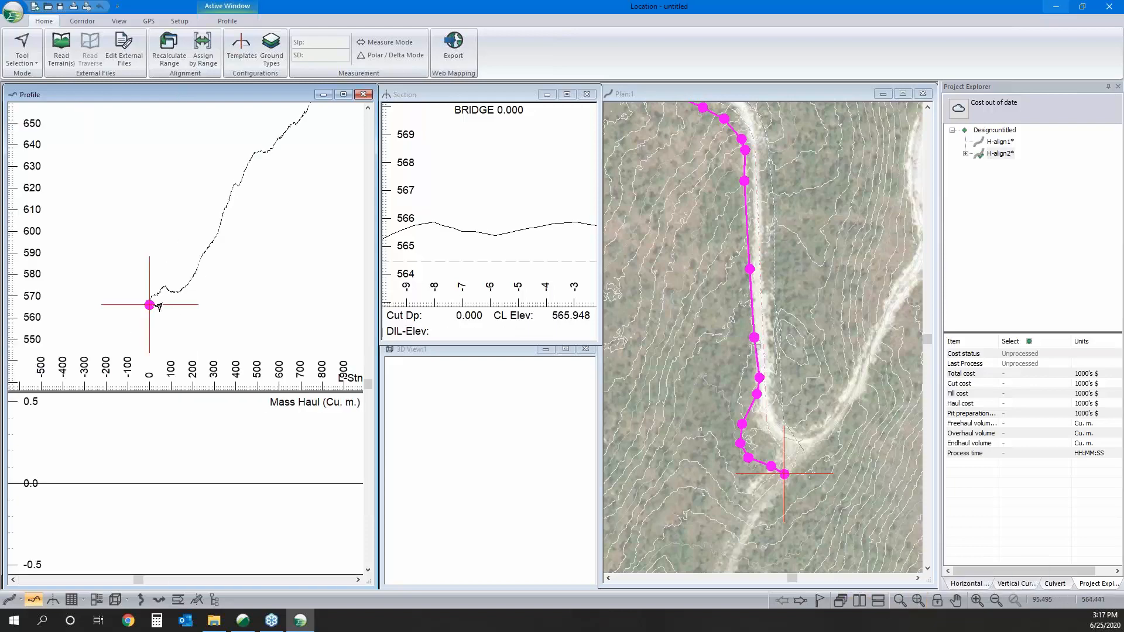
pyautogui.rightClick(1002, 159)
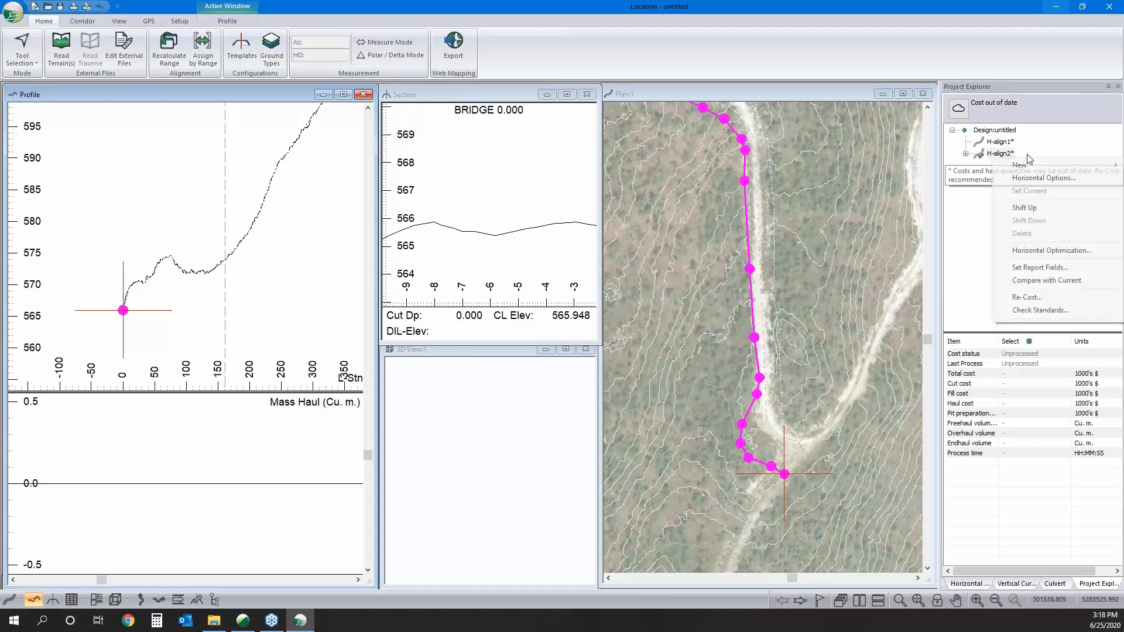
pyautogui.click(1046, 209)
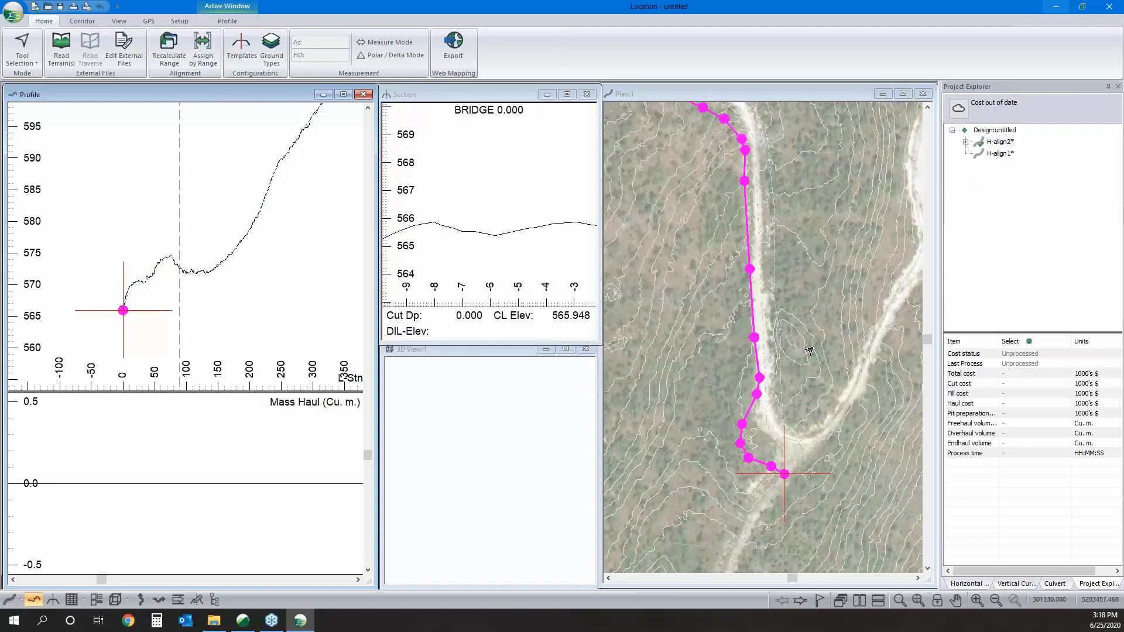
pyautogui.scroll(3, 751, 321)
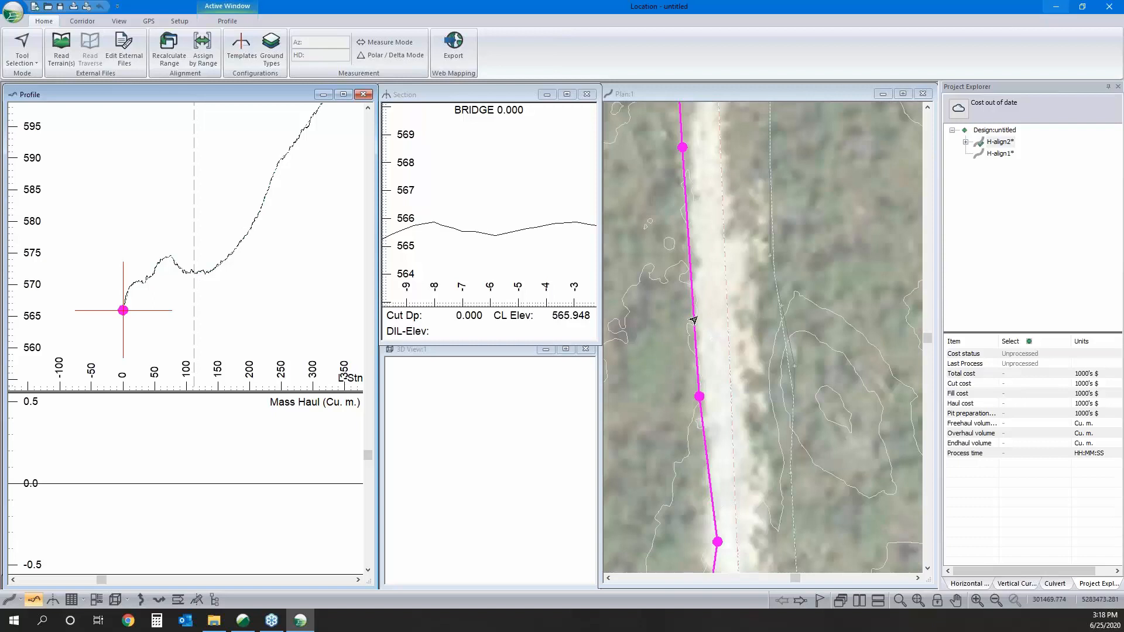
# - Check the plan options and the section window's reference feature settings, leaving both unchanged
pyautogui.click(1008, 155)
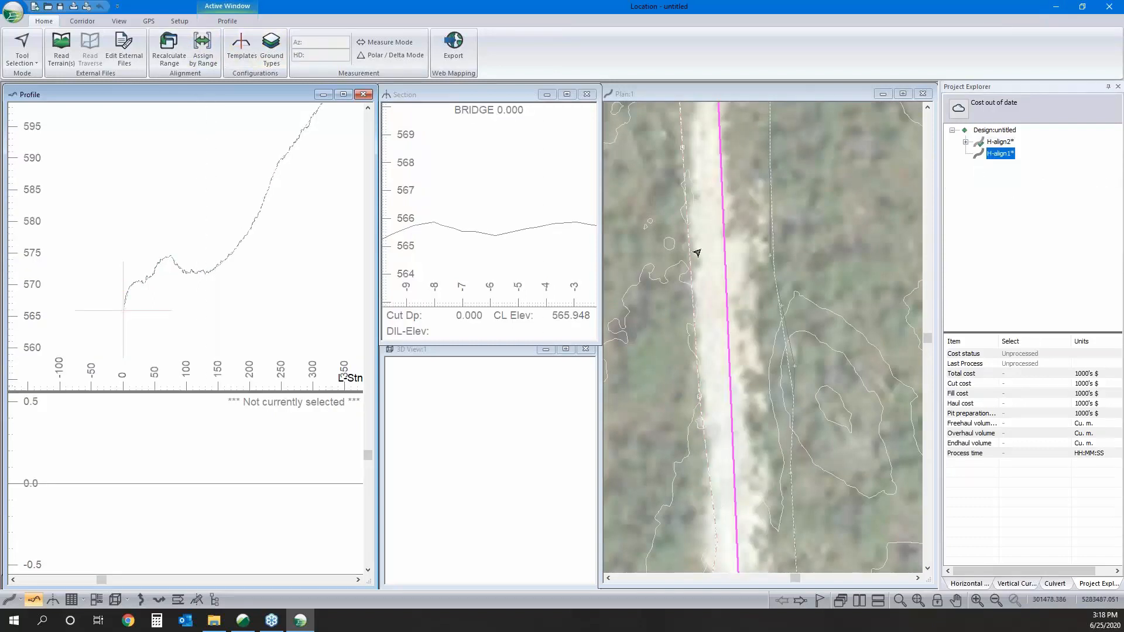
pyautogui.rightClick(773, 200)
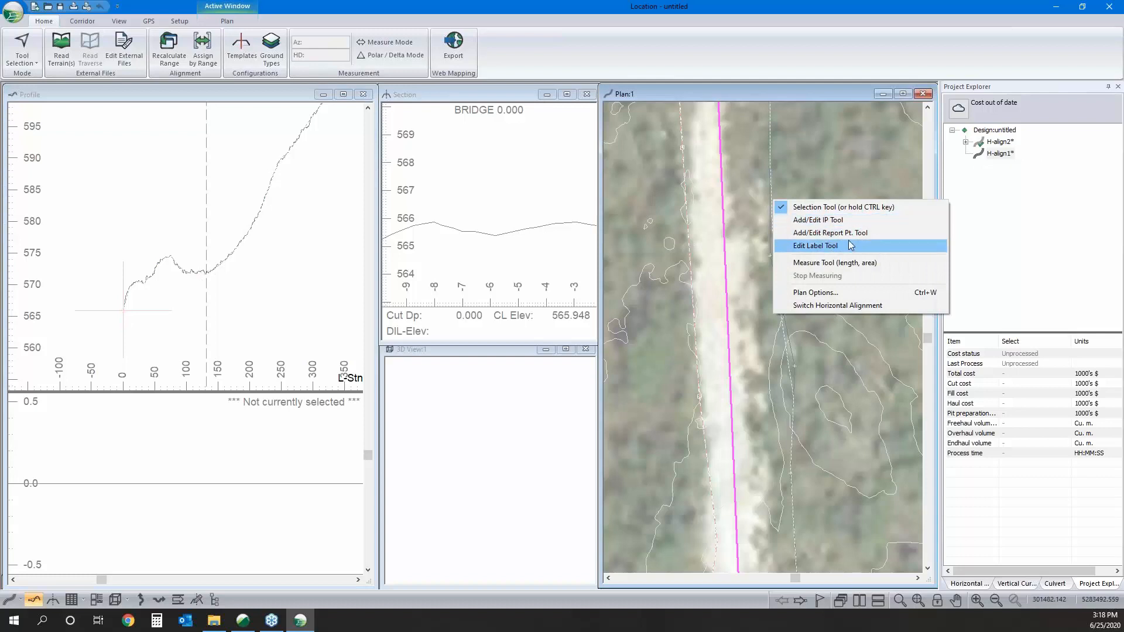
pyautogui.click(816, 294)
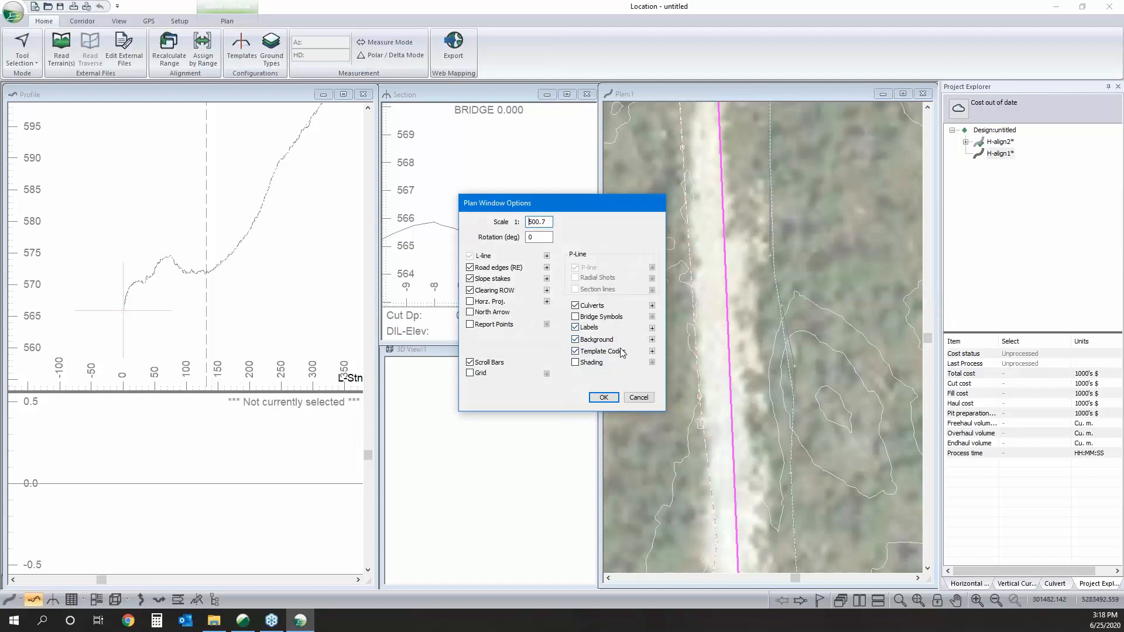
pyautogui.click(638, 397)
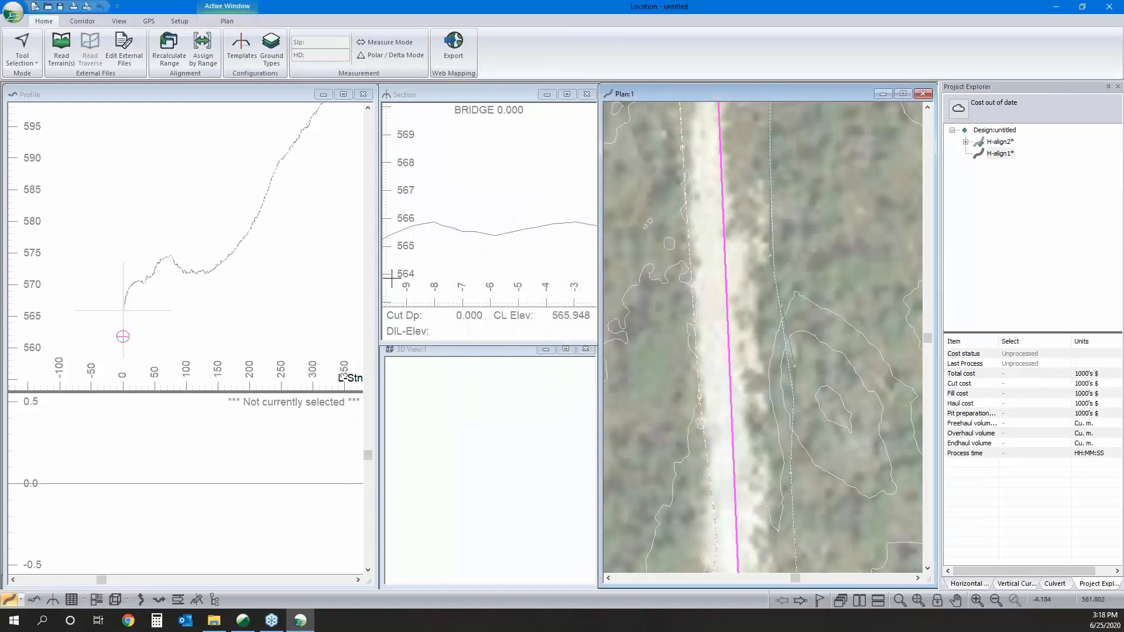
pyautogui.rightClick(494, 181)
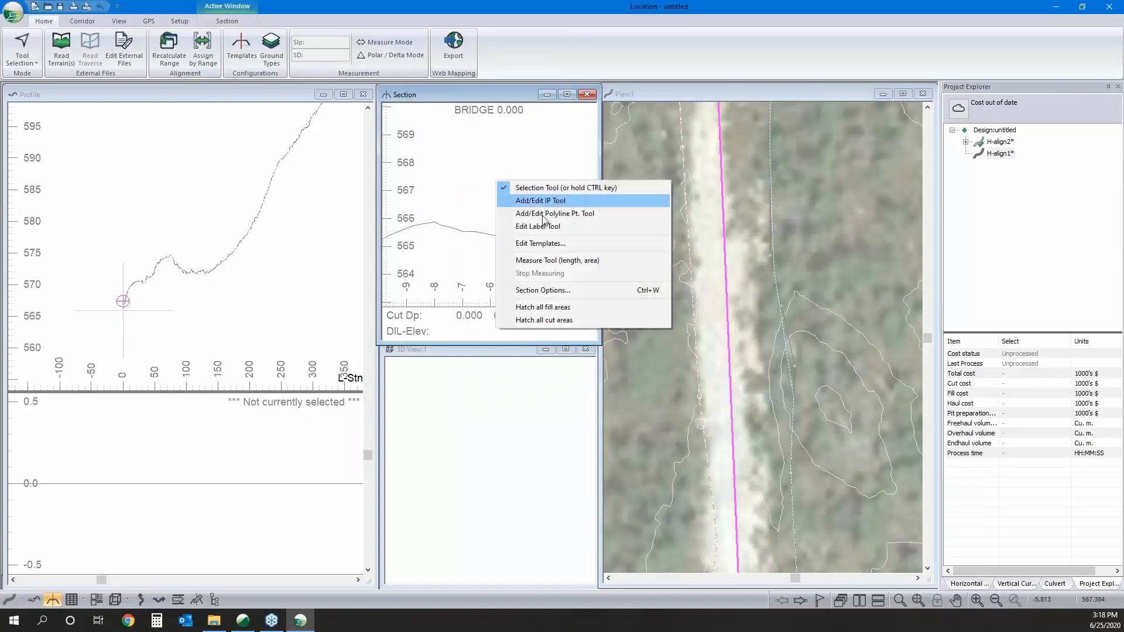
pyautogui.click(556, 288)
pyautogui.click(651, 291)
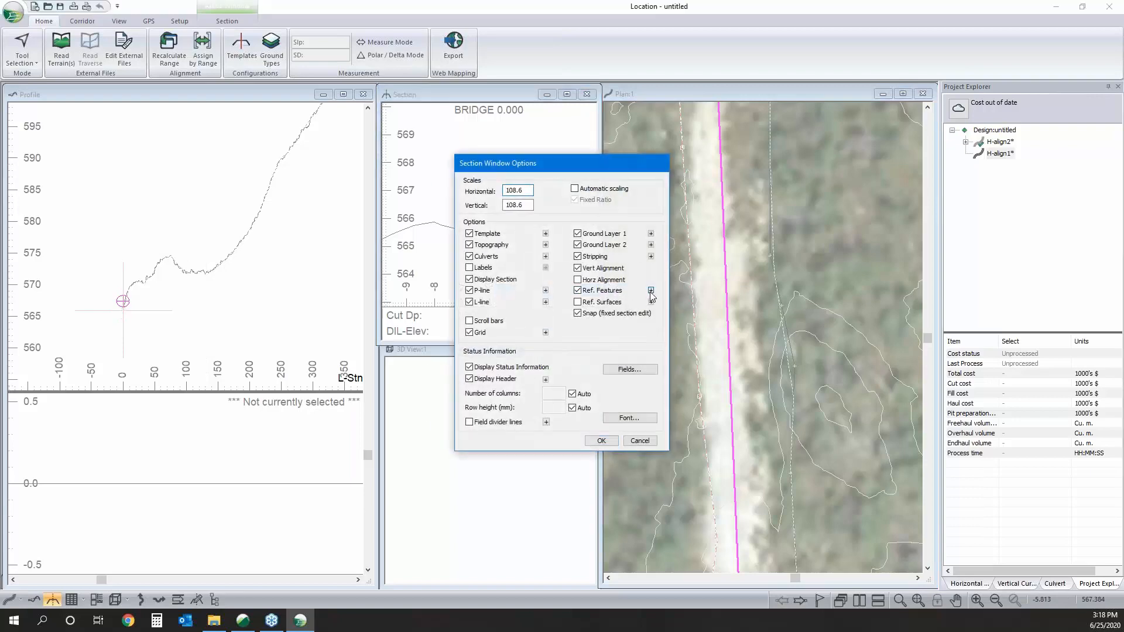
pyautogui.click(449, 396)
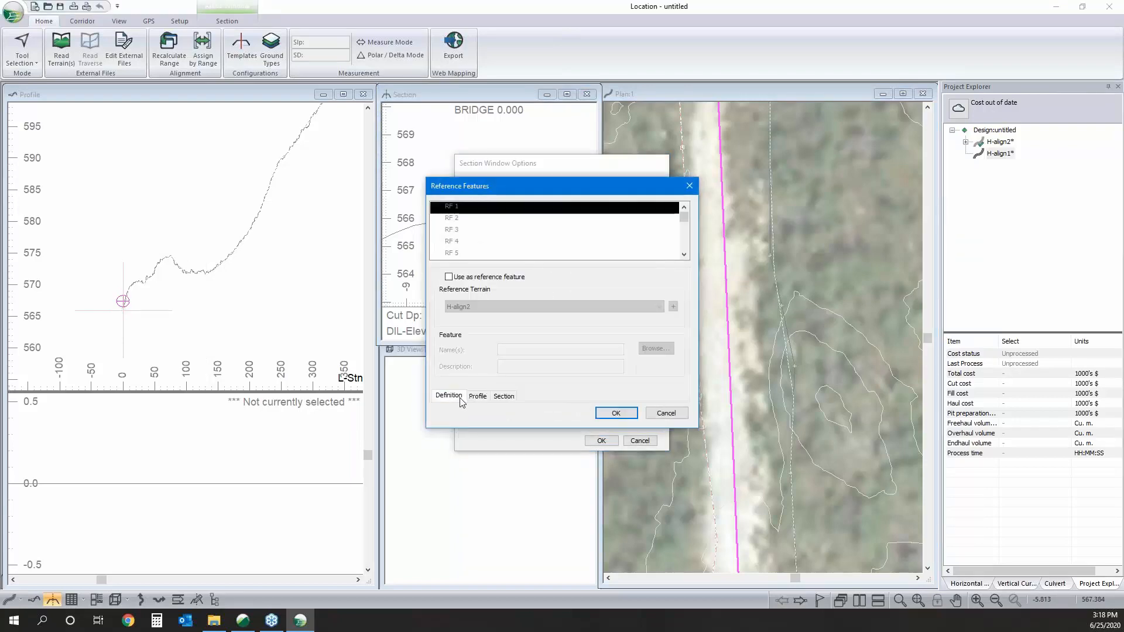
pyautogui.click(666, 413)
pyautogui.click(640, 441)
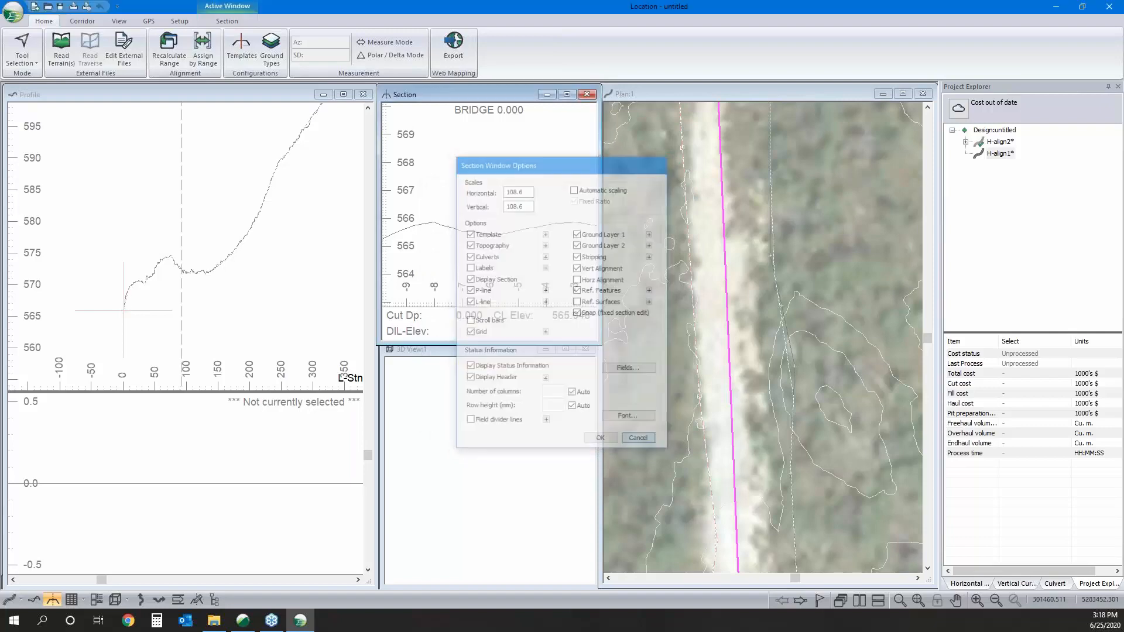
# - Inspect the REC - Reclamation template's reference link component, including its Dx and Dy items and reference feature definitions
pyautogui.click(249, 59)
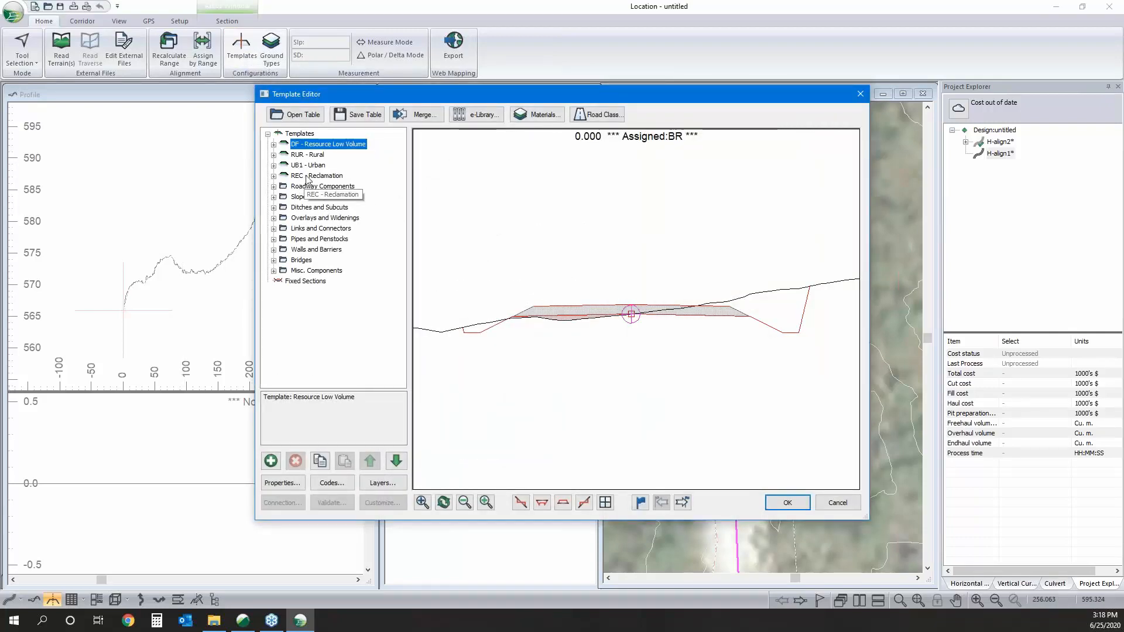
pyautogui.click(274, 176)
pyautogui.click(273, 176)
pyautogui.click(312, 186)
pyautogui.doubleClick(312, 188)
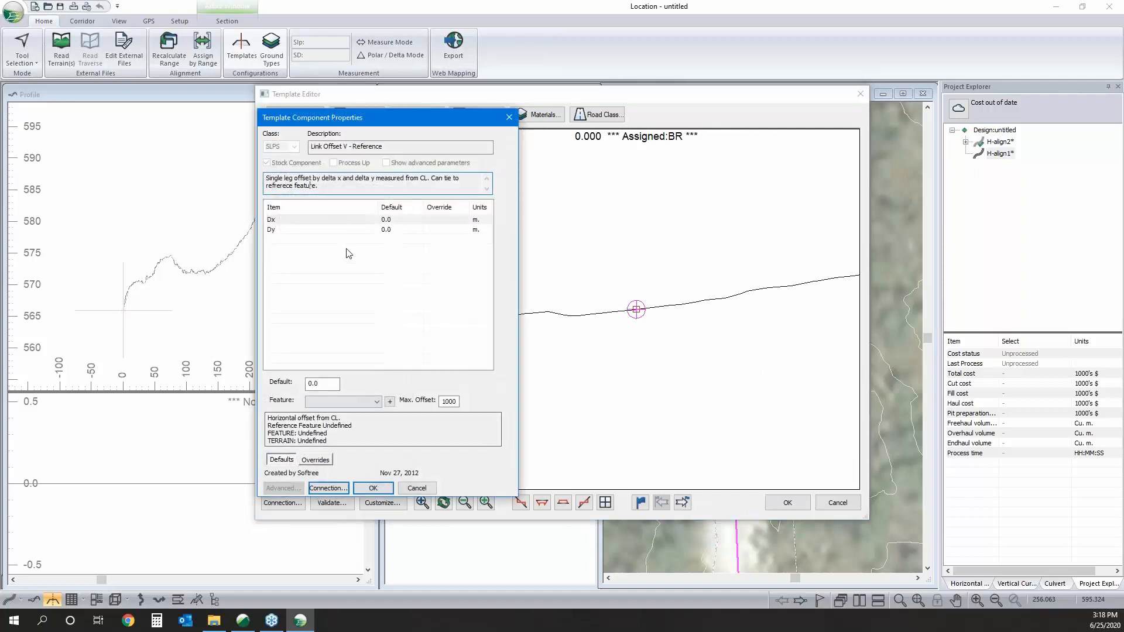
pyautogui.click(344, 229)
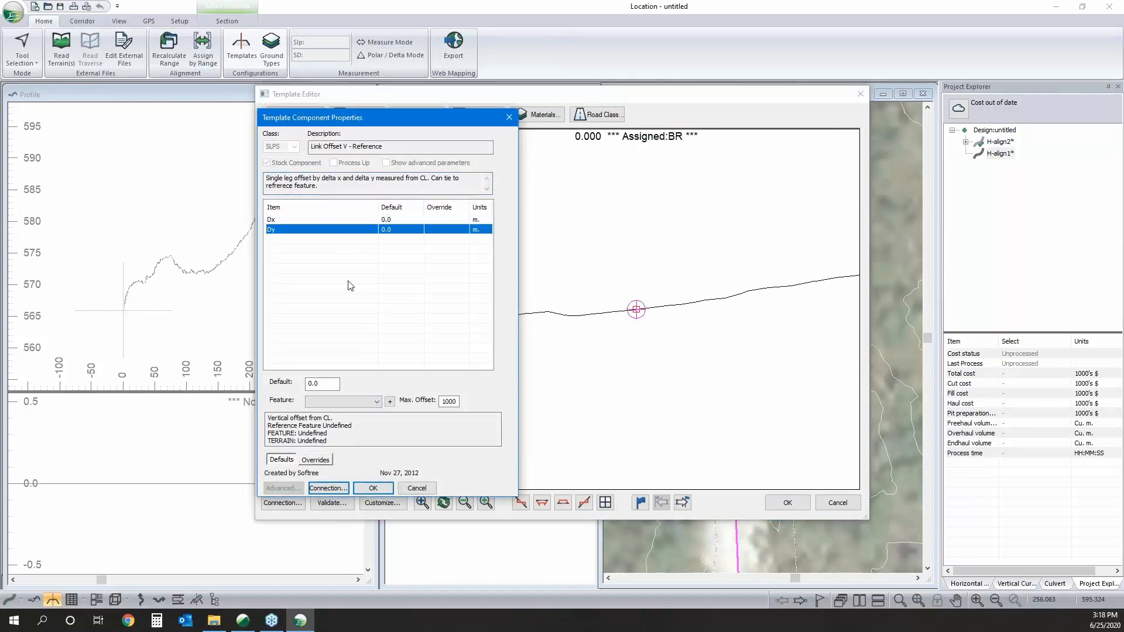
pyautogui.click(383, 222)
pyautogui.click(377, 403)
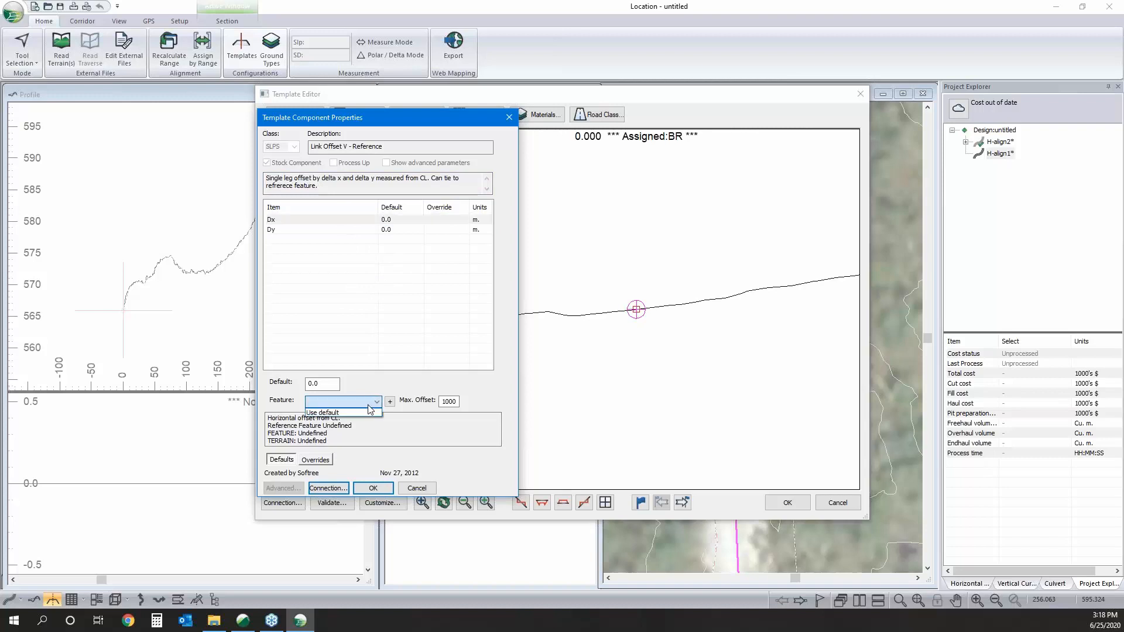
pyautogui.click(390, 403)
pyautogui.click(389, 403)
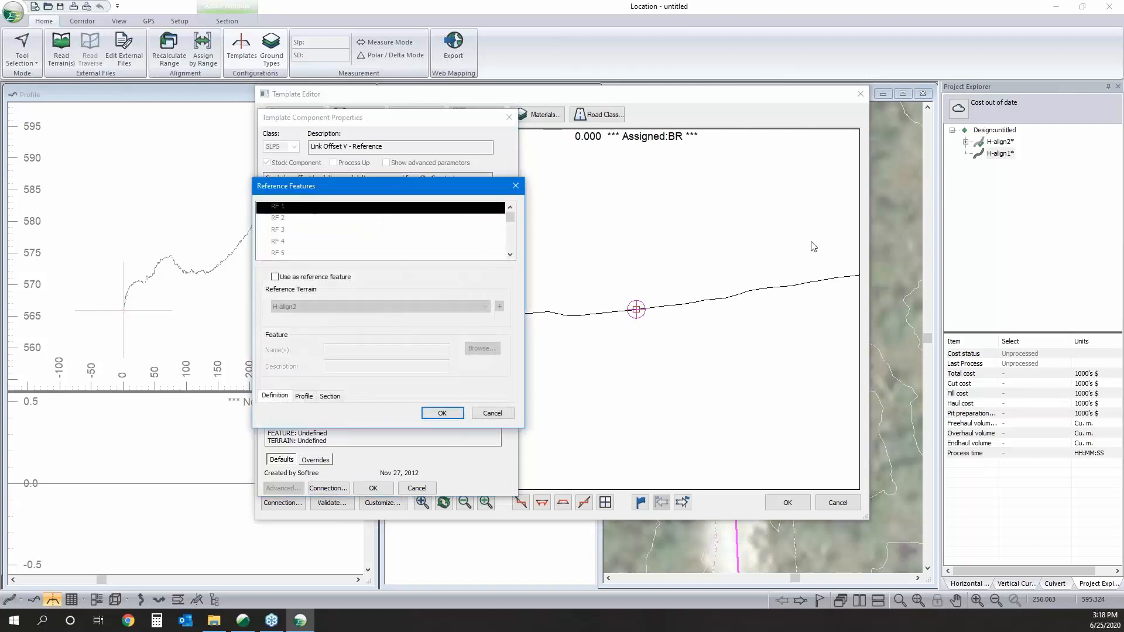
pyautogui.click(492, 413)
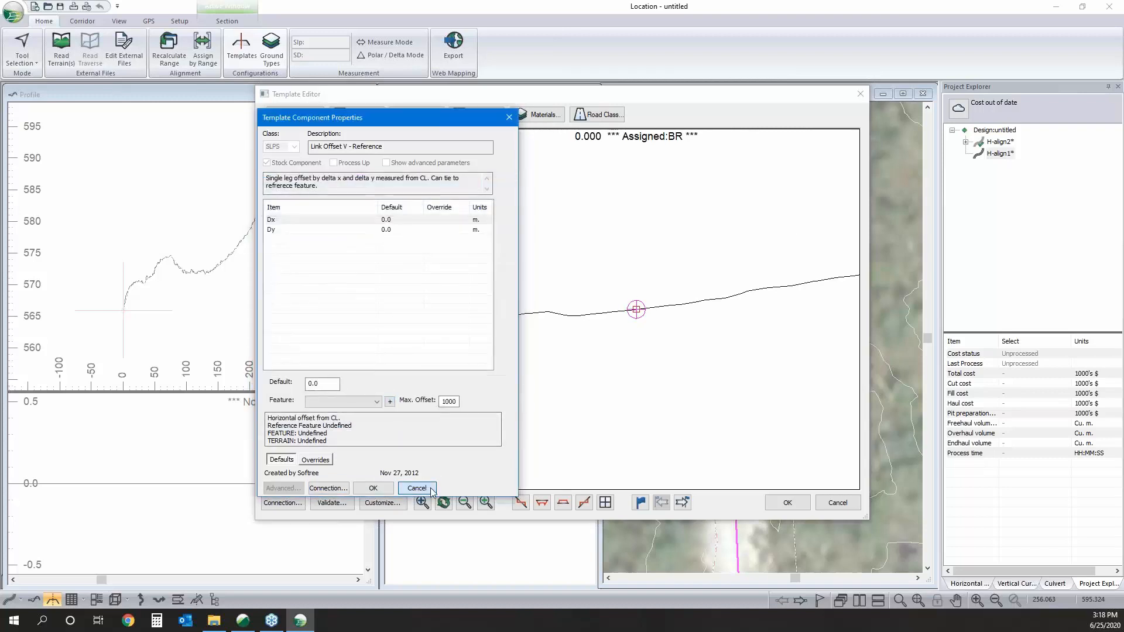
pyautogui.click(416, 488)
pyautogui.click(838, 503)
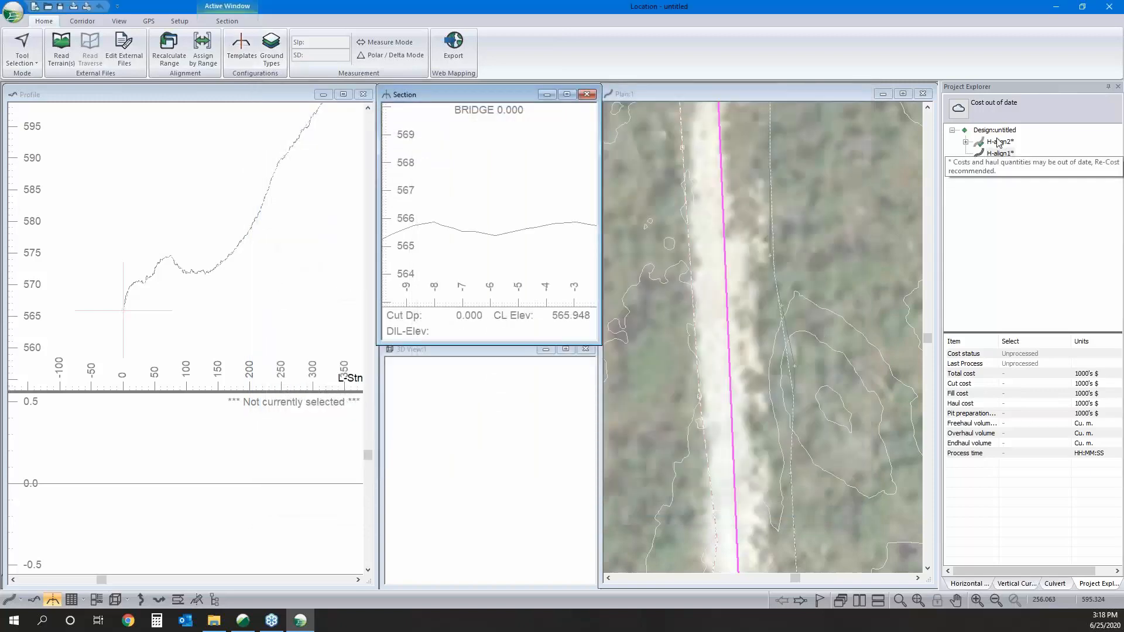
# - Make H-align1 the current horizontal alignment in the project
pyautogui.click(1000, 143)
pyautogui.click(1000, 153)
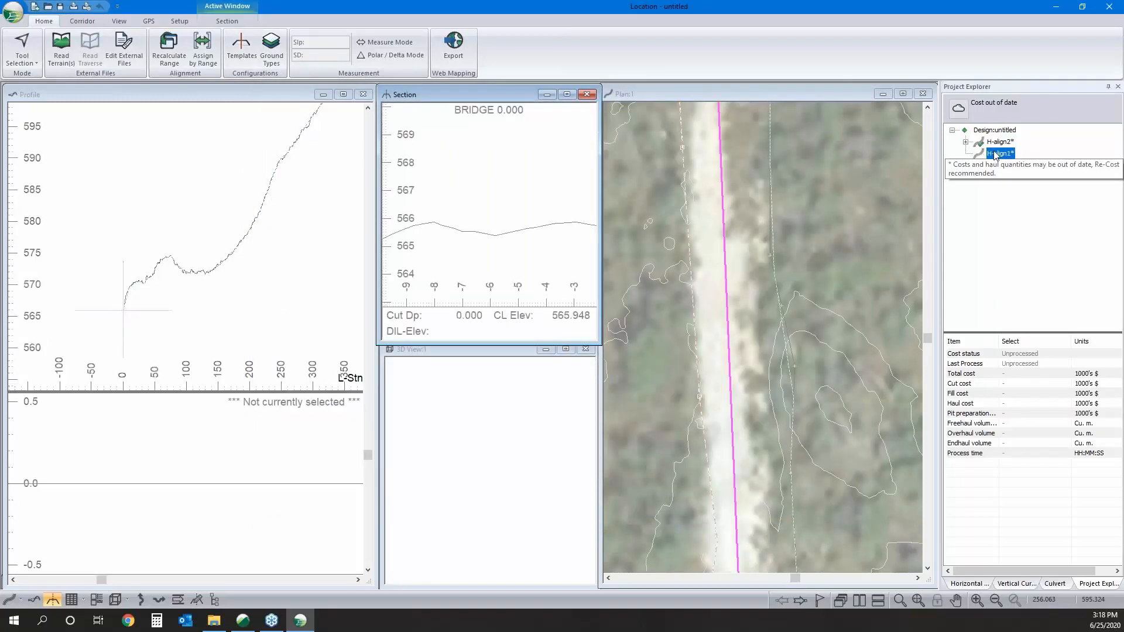
pyautogui.rightClick(994, 153)
pyautogui.click(1026, 185)
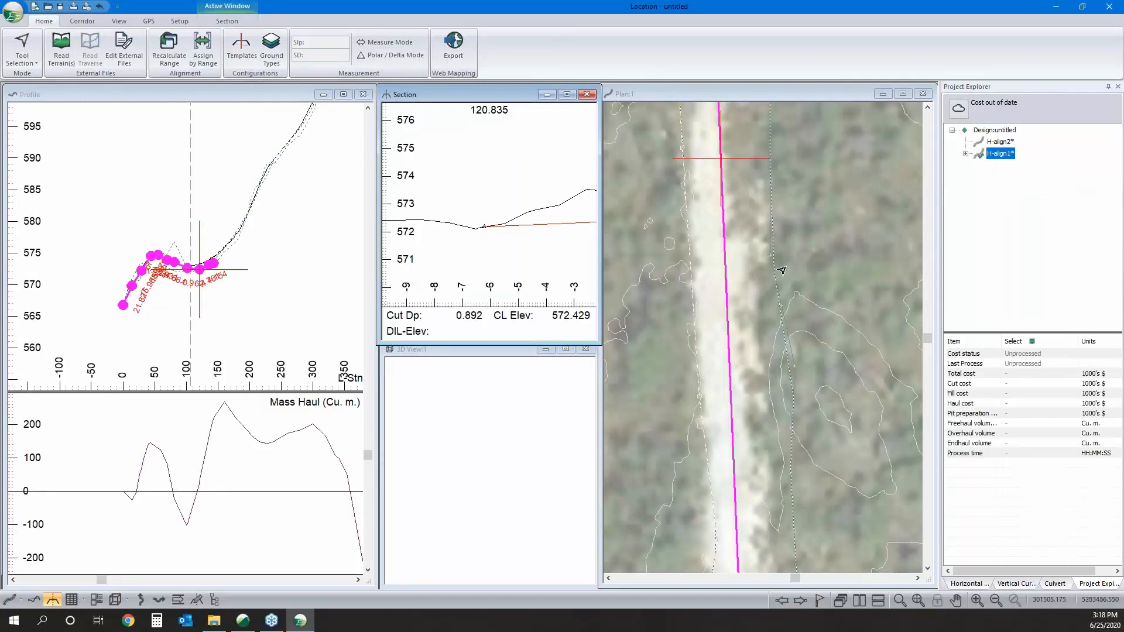
# - Review which reference feature drives the horizontal offset of the Reclamation template's left link on H-align1
pyautogui.click(242, 50)
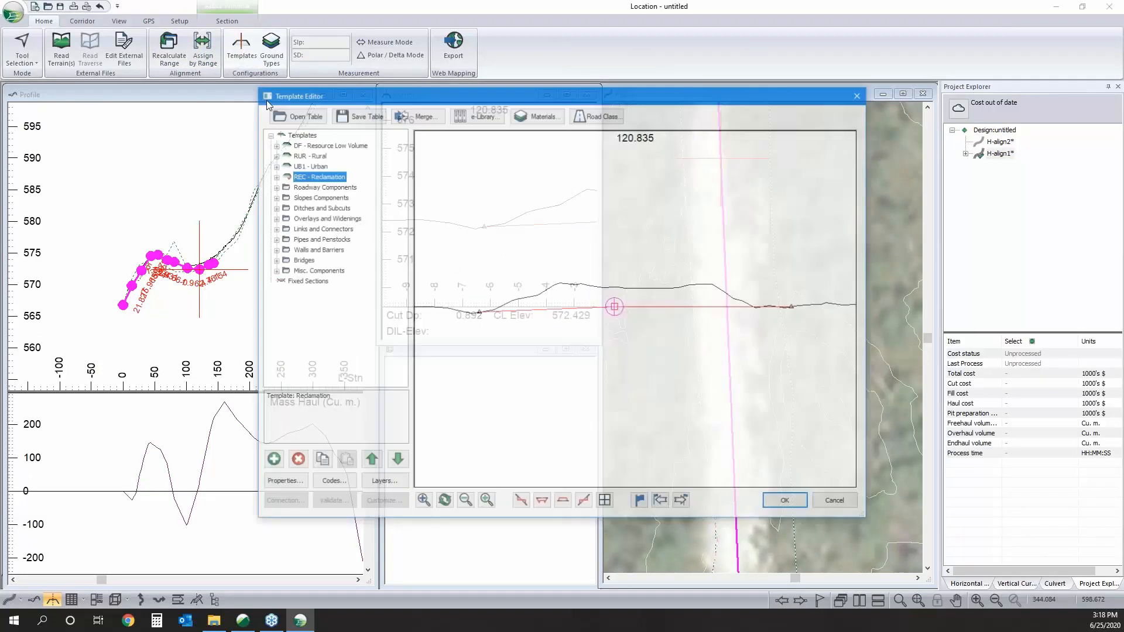
pyautogui.click(273, 176)
pyautogui.doubleClick(331, 186)
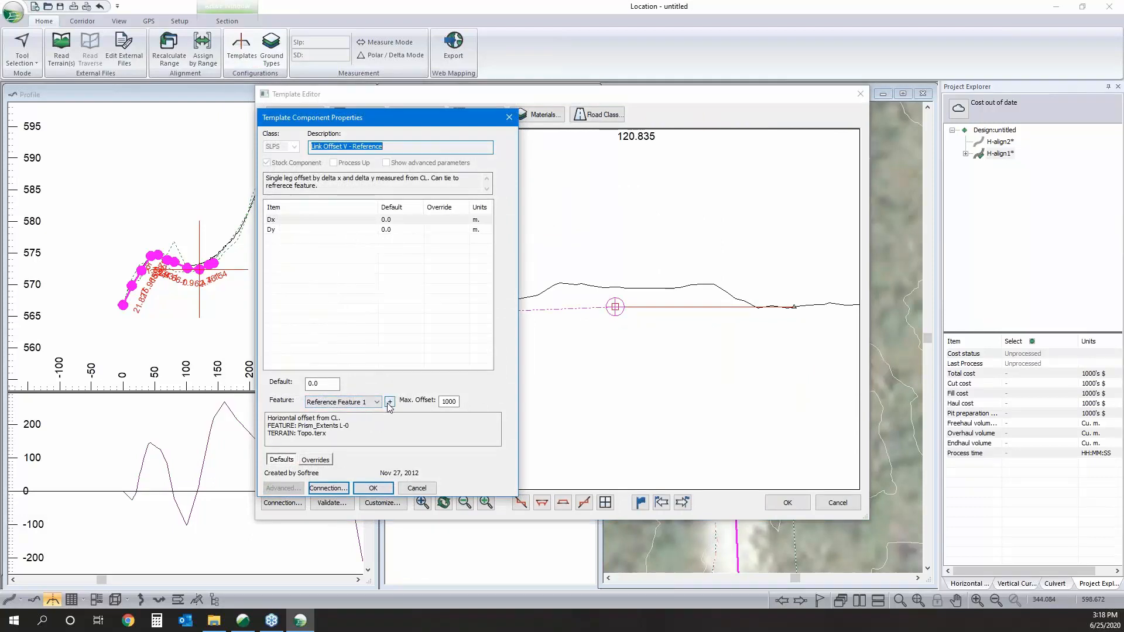
pyautogui.click(389, 401)
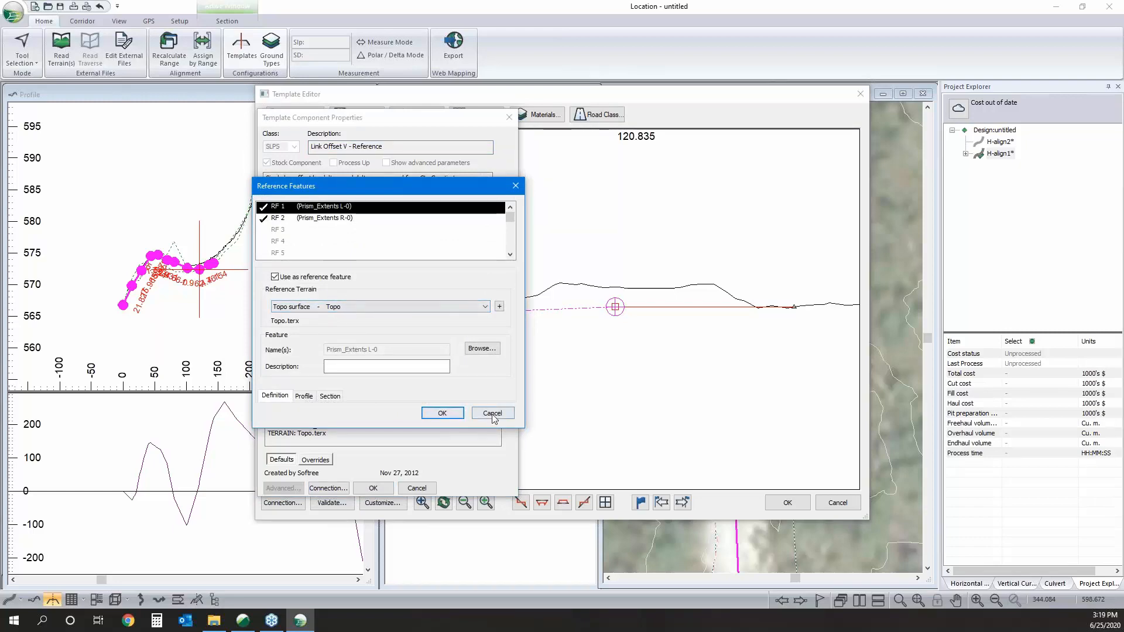
pyautogui.click(442, 412)
pyautogui.click(416, 487)
pyautogui.click(839, 506)
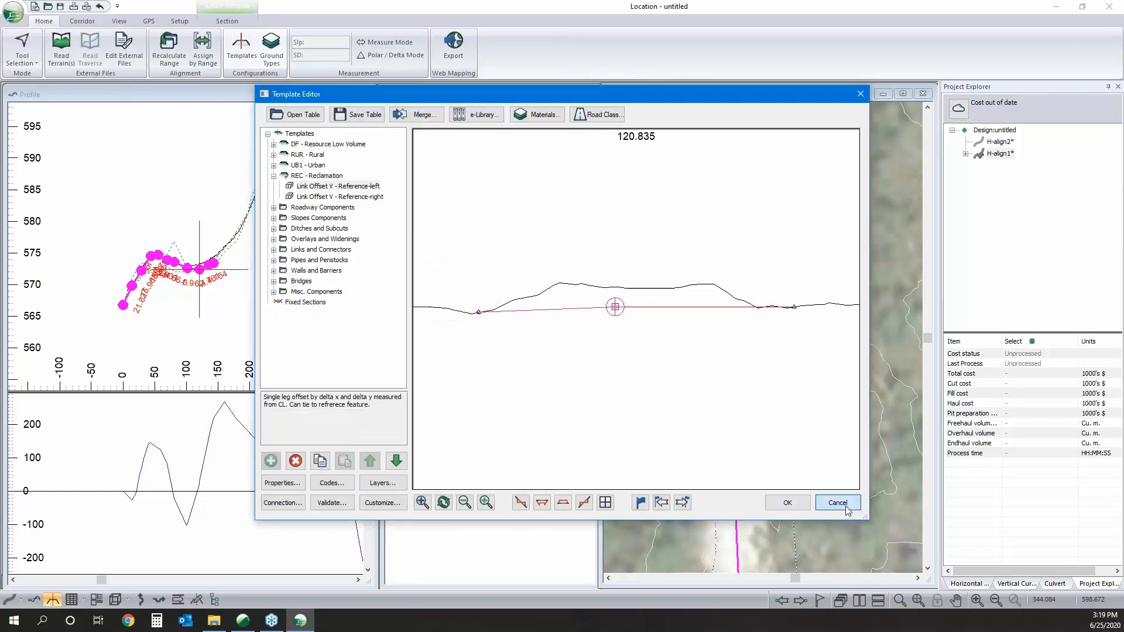
# - In H-align1's alignment properties, redefine reference feature RF 1 with H-align2 as reference terrain and its CL feature
pyautogui.click(82, 21)
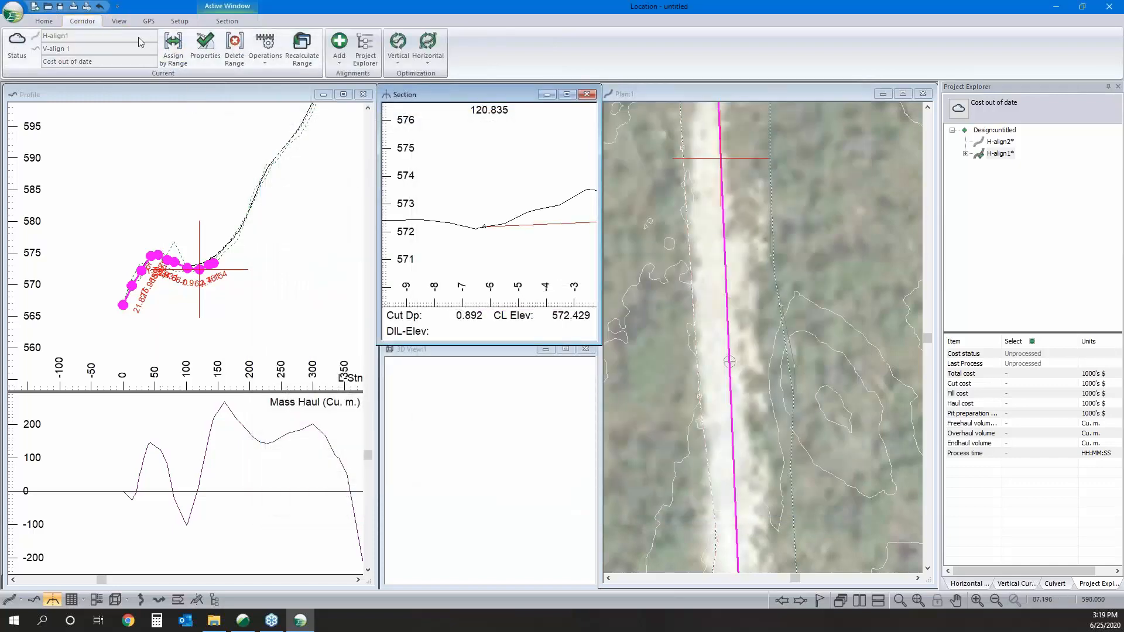
pyautogui.click(205, 47)
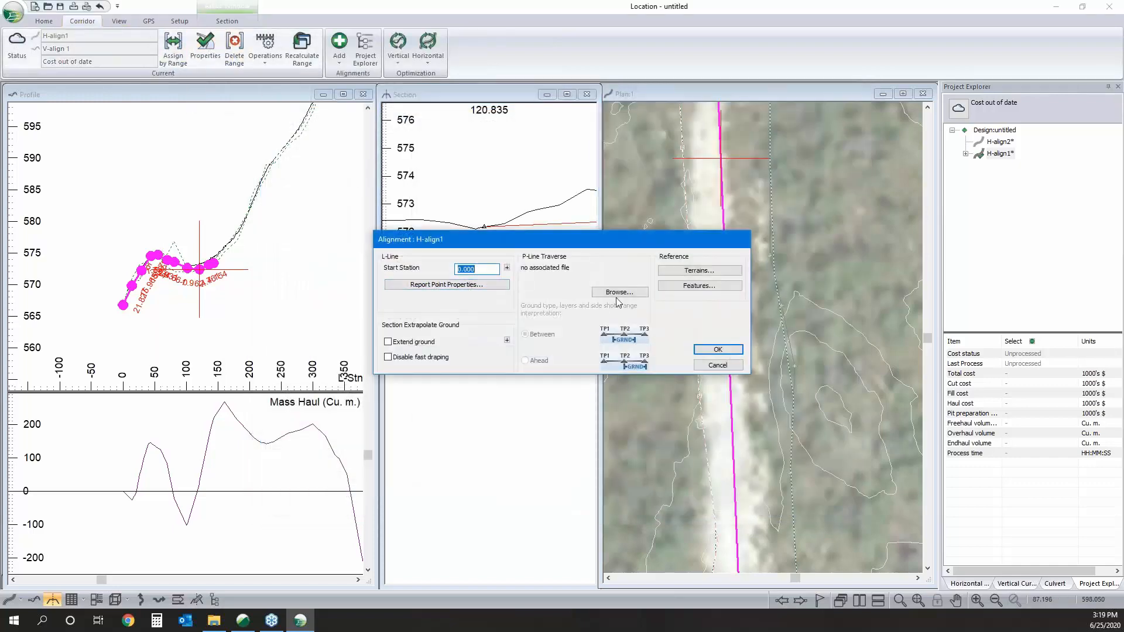
pyautogui.click(691, 286)
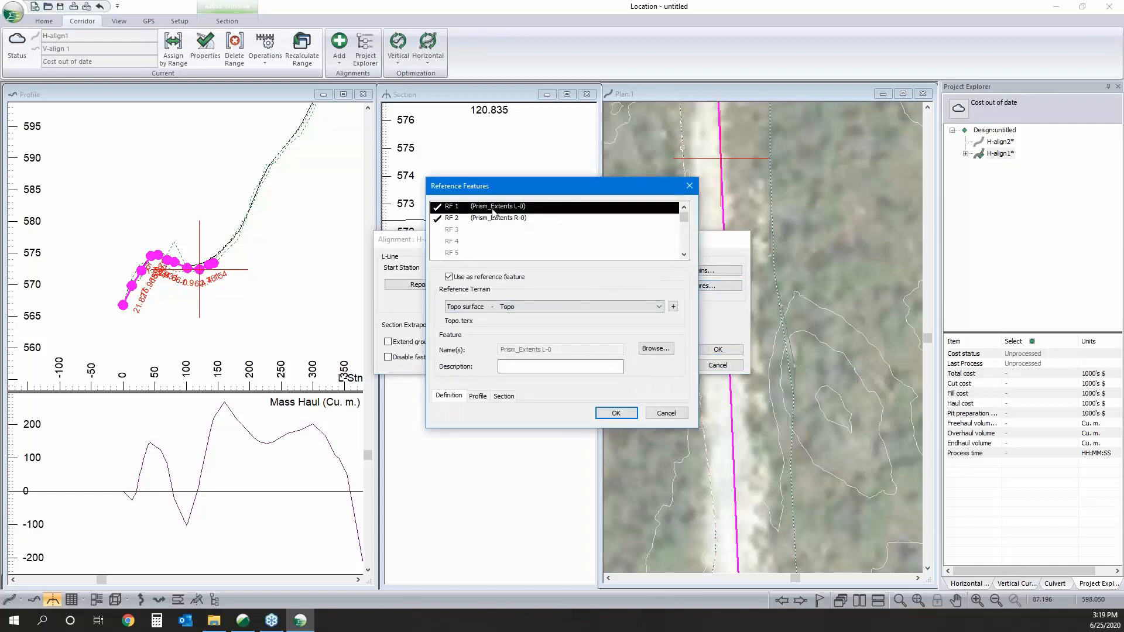
pyautogui.click(503, 306)
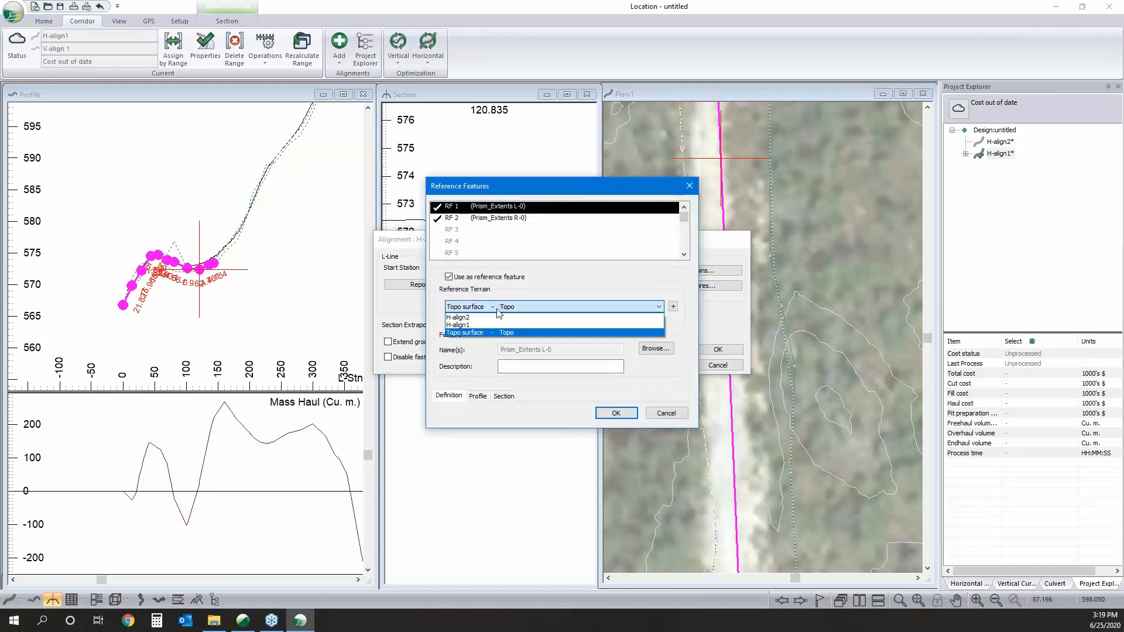
pyautogui.click(501, 318)
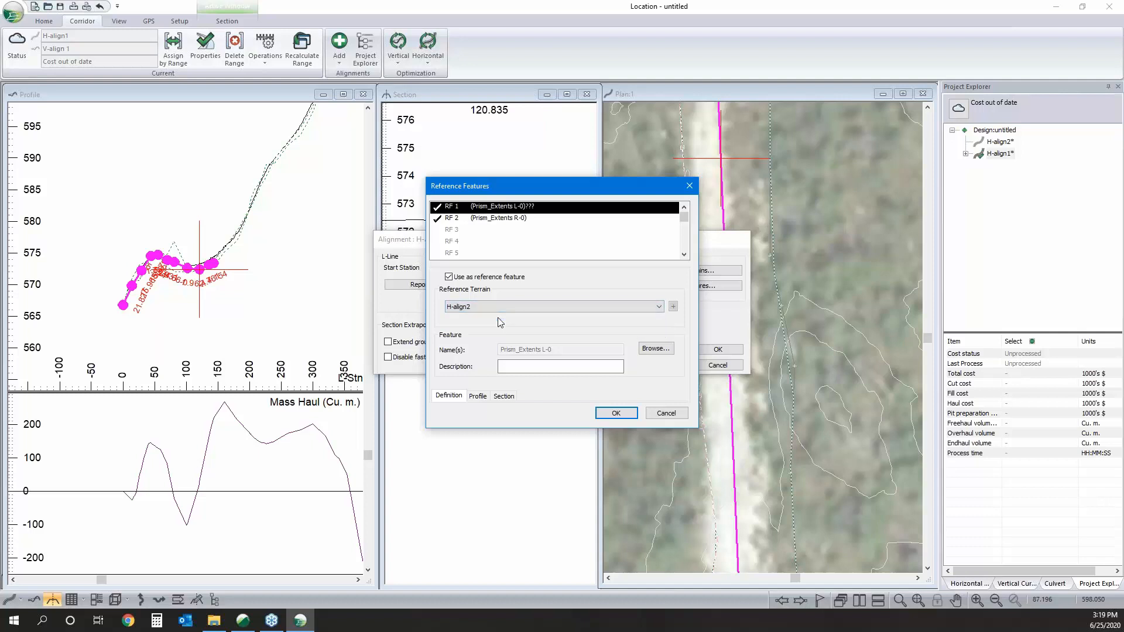
pyautogui.click(644, 352)
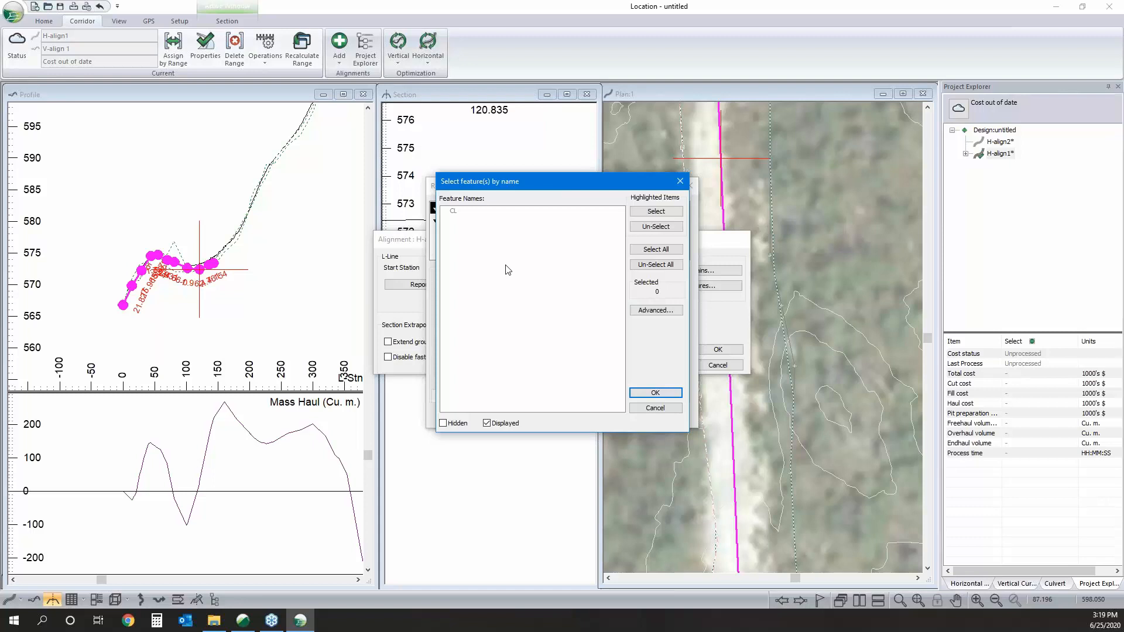
pyautogui.click(455, 211)
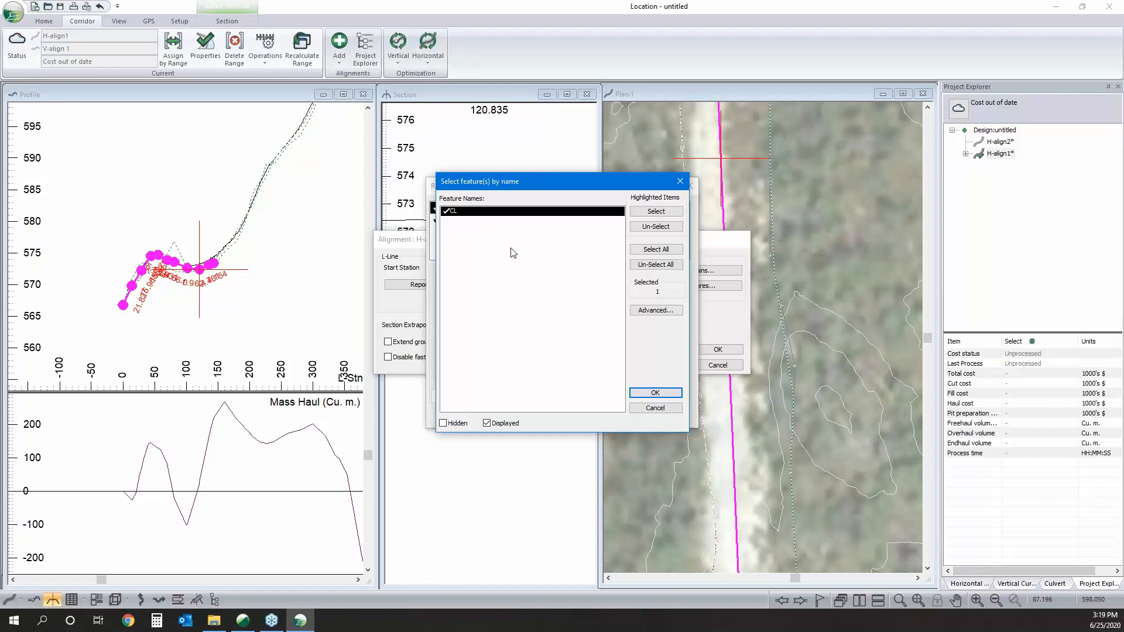
pyautogui.click(678, 393)
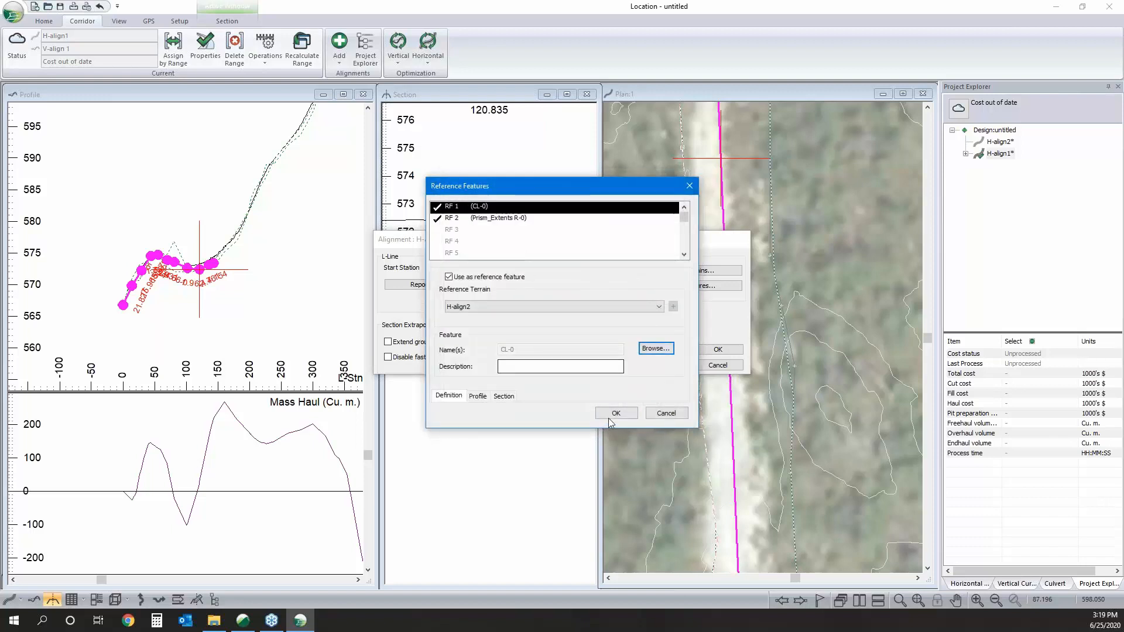
pyautogui.click(626, 412)
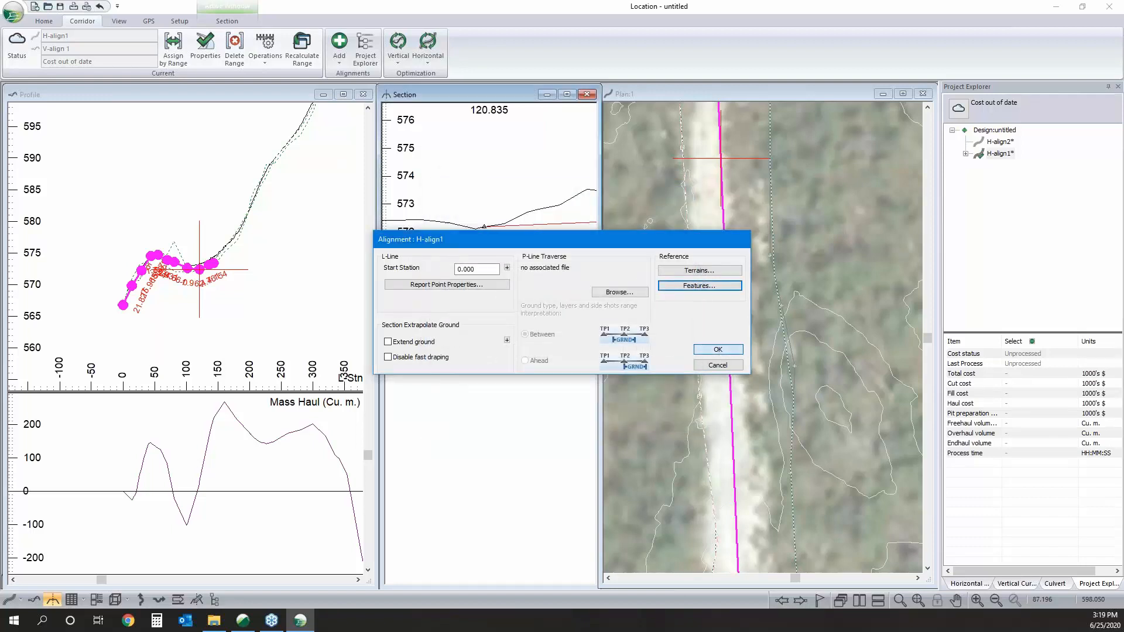
pyautogui.click(720, 350)
# - Recalculate all horizontal alignments with re-costing included
pyautogui.scroll(-1, 725, 220)
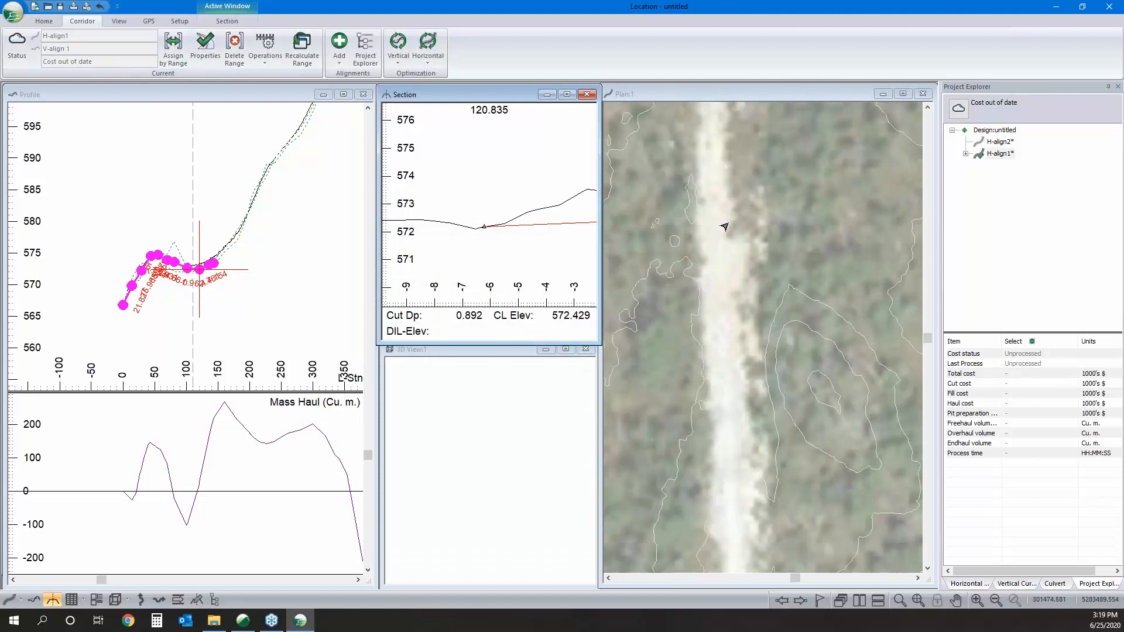
pyautogui.scroll(-2, 547, 271)
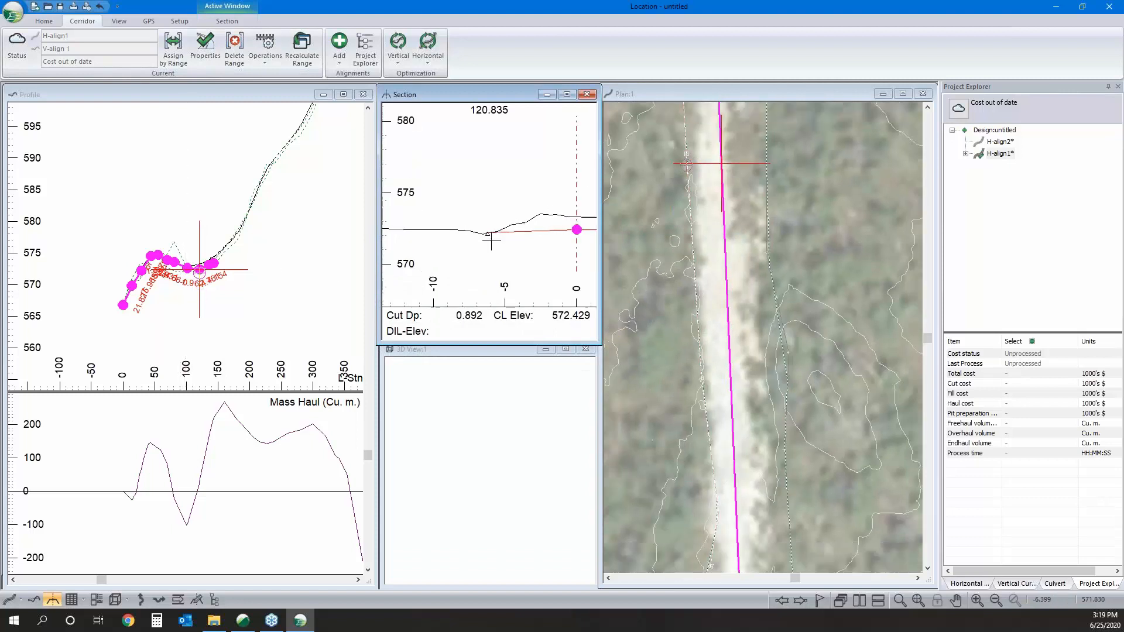
pyautogui.click(302, 50)
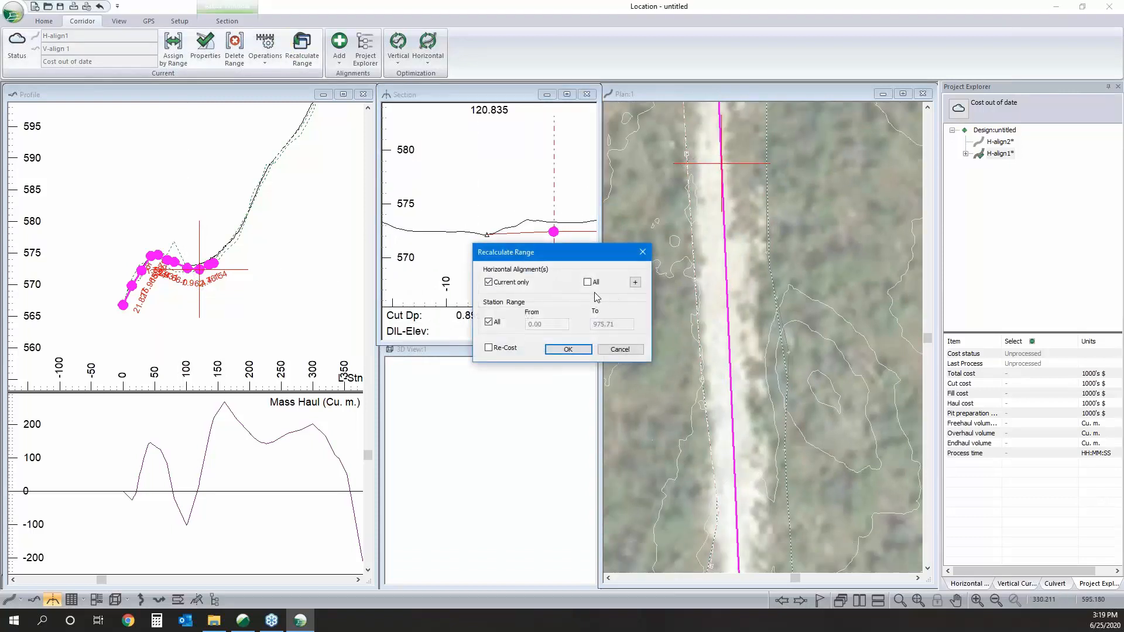
pyautogui.click(587, 282)
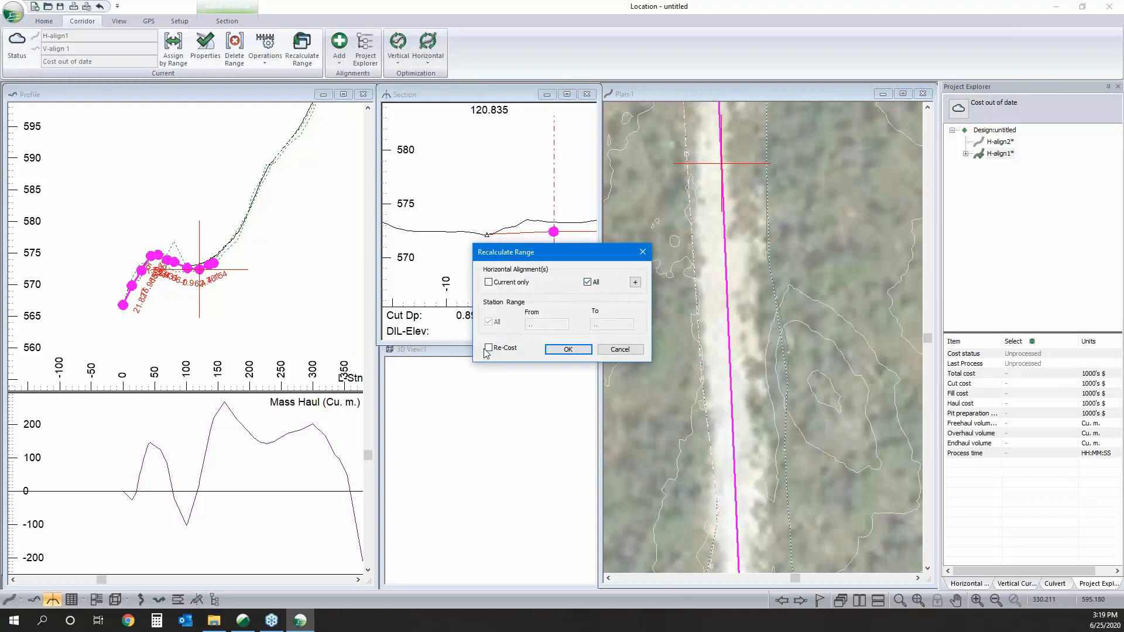
pyautogui.click(568, 349)
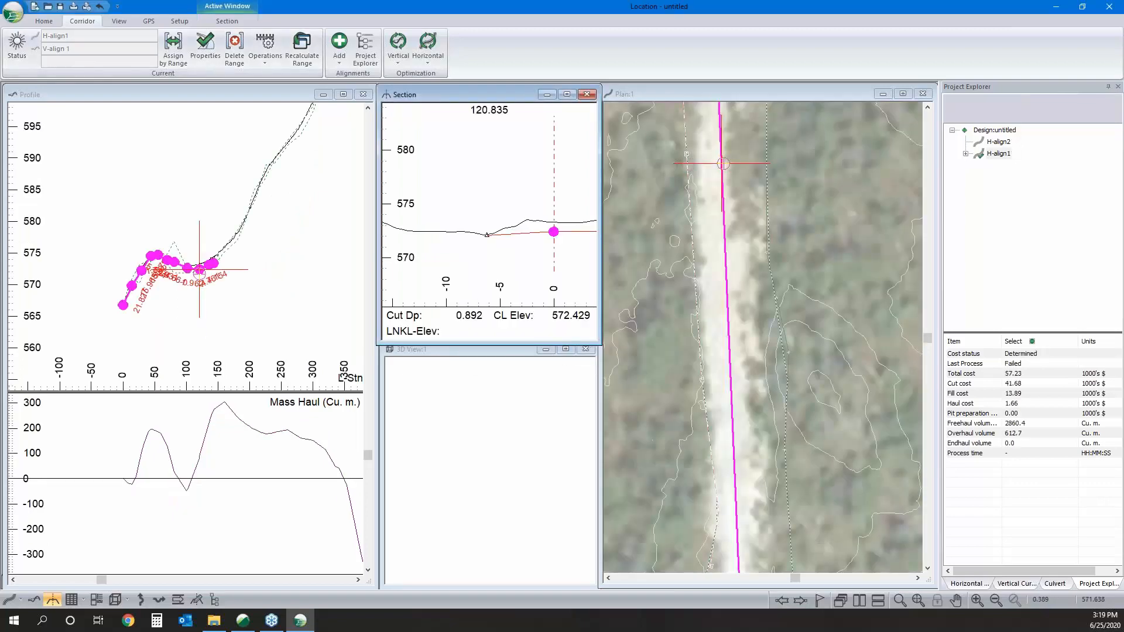
# - Compare the H-align2 and H-align1 alignments in the plan view near station 100, ending with H-align1 selected
pyautogui.click(678, 294)
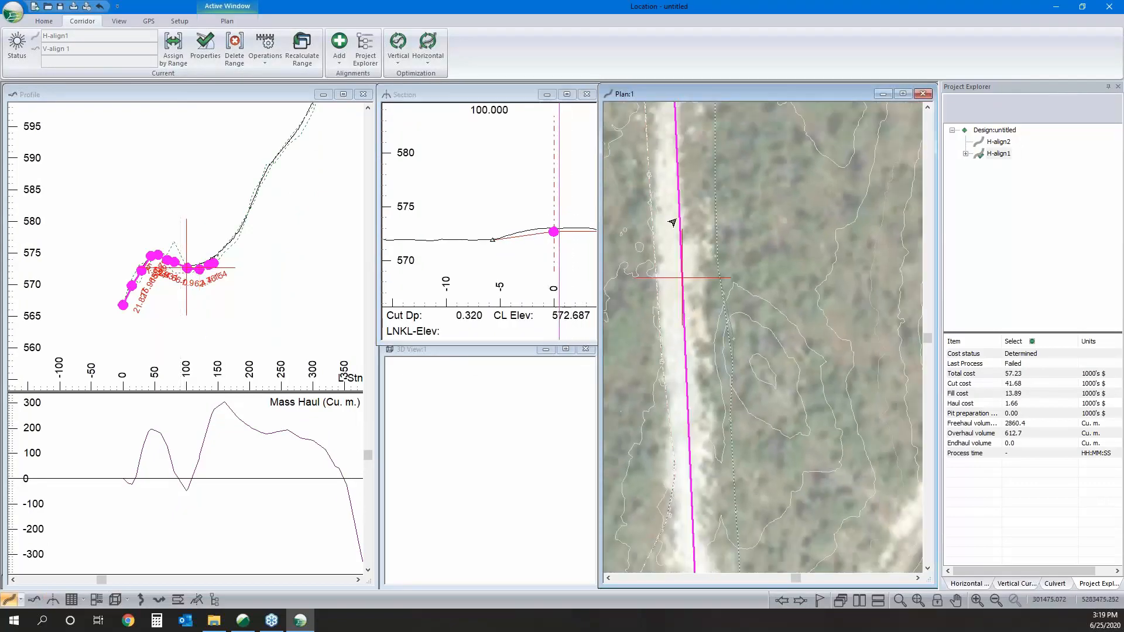
pyautogui.click(1015, 145)
pyautogui.rightClick(1016, 146)
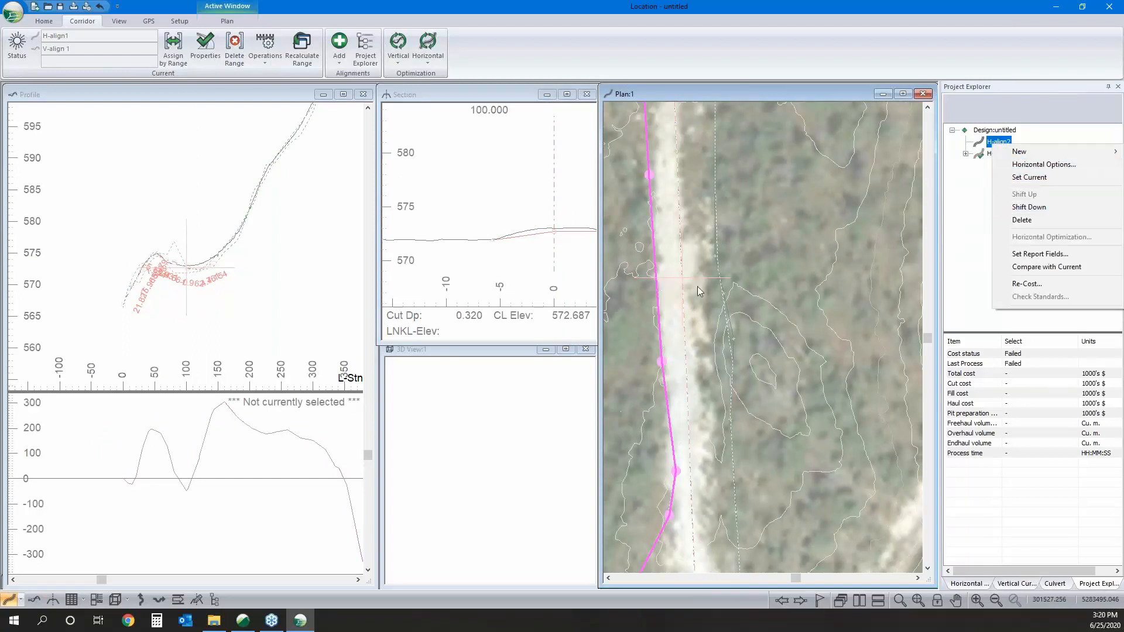
pyautogui.click(975, 86)
pyautogui.click(998, 150)
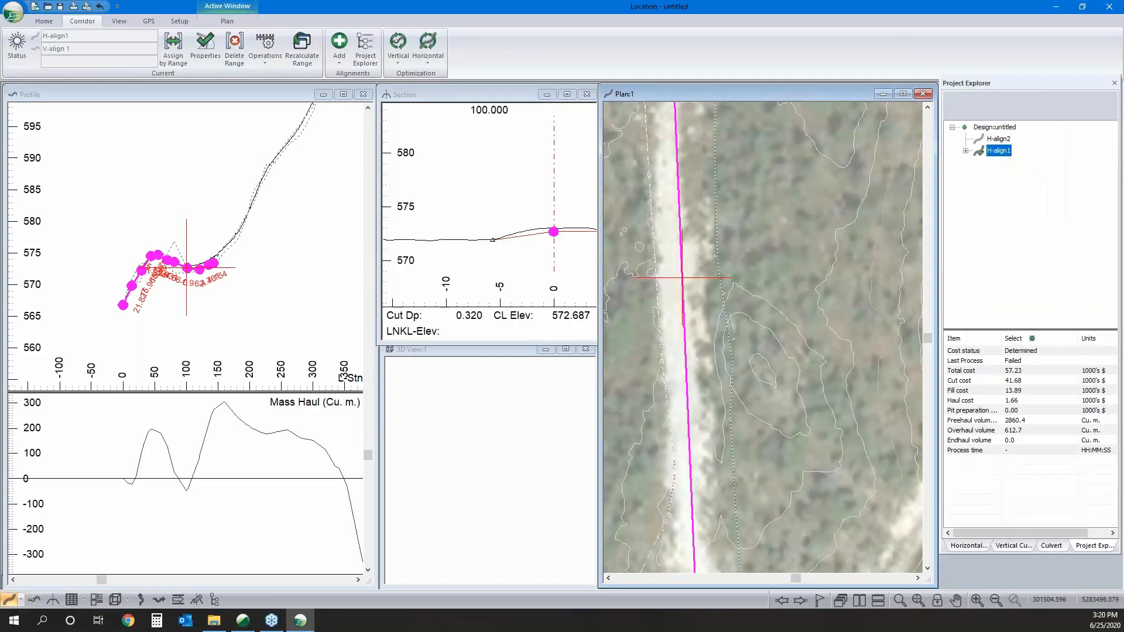
# - Examine H-align1's profile and mass haul diagram, both along the whole road and close up around its first 150 m
pyautogui.click(302, 52)
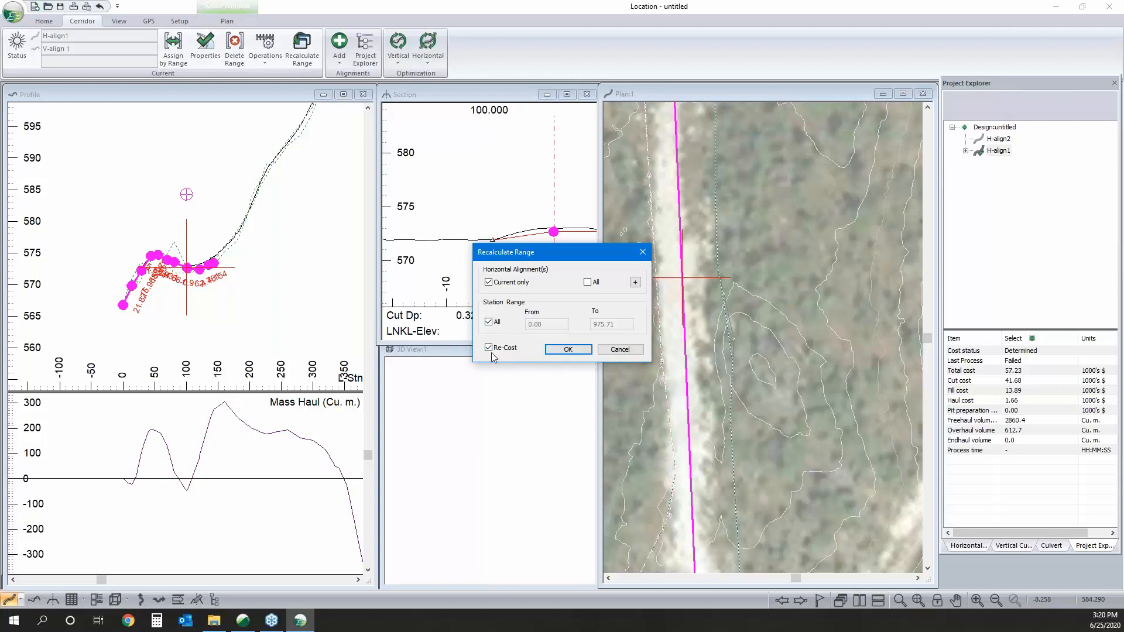
pyautogui.click(635, 350)
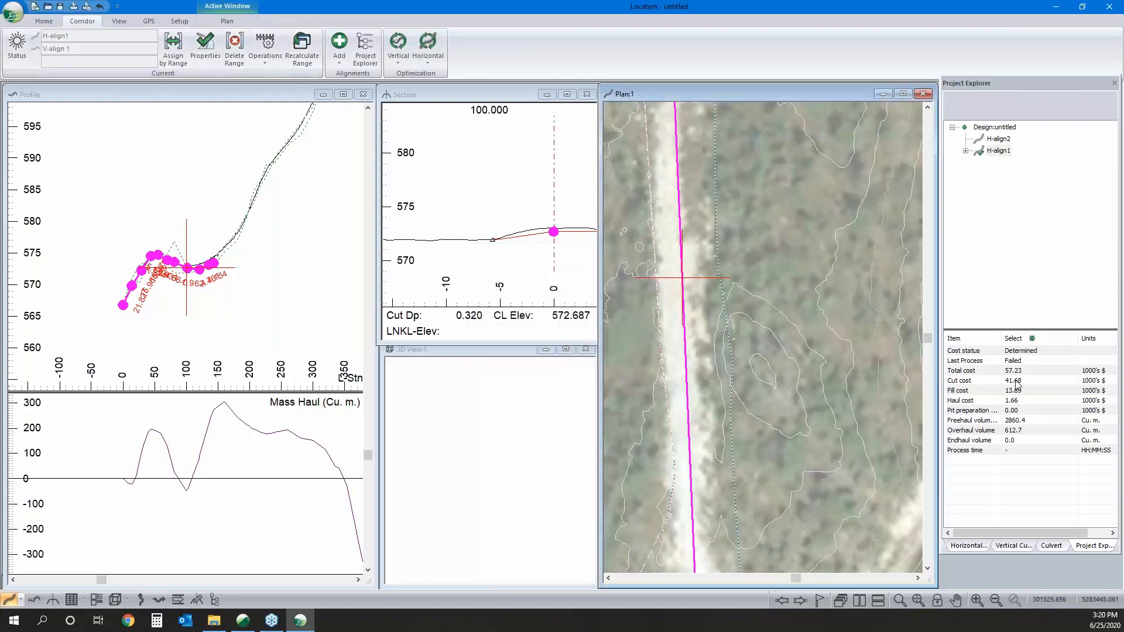
pyautogui.click(168, 279)
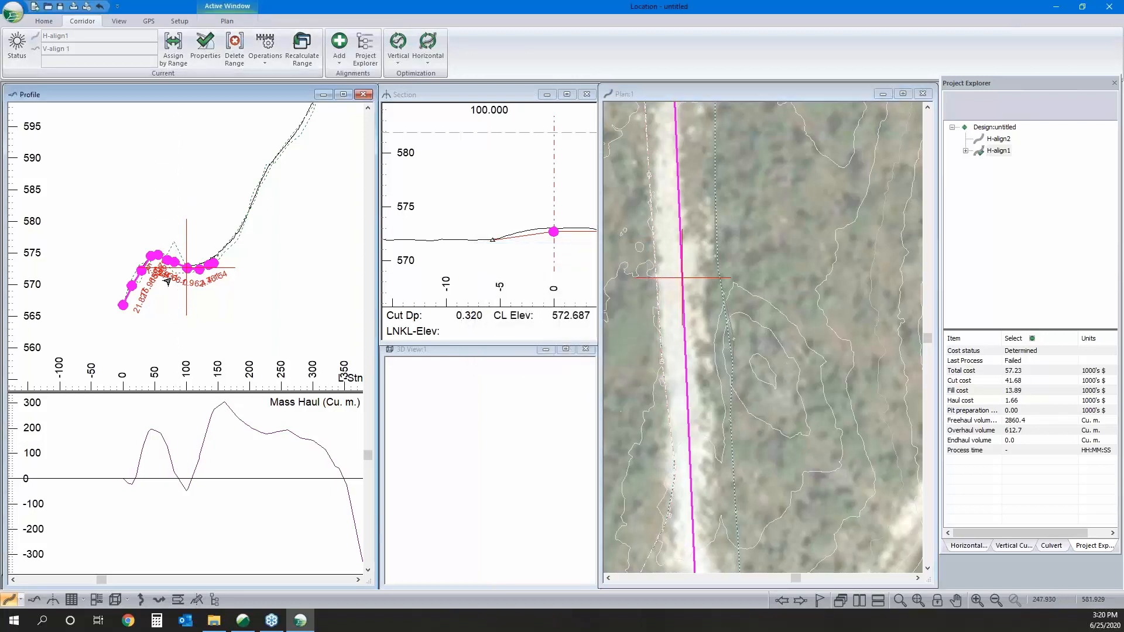
pyautogui.scroll(-6, 166, 283)
pyautogui.scroll(3, 183, 280)
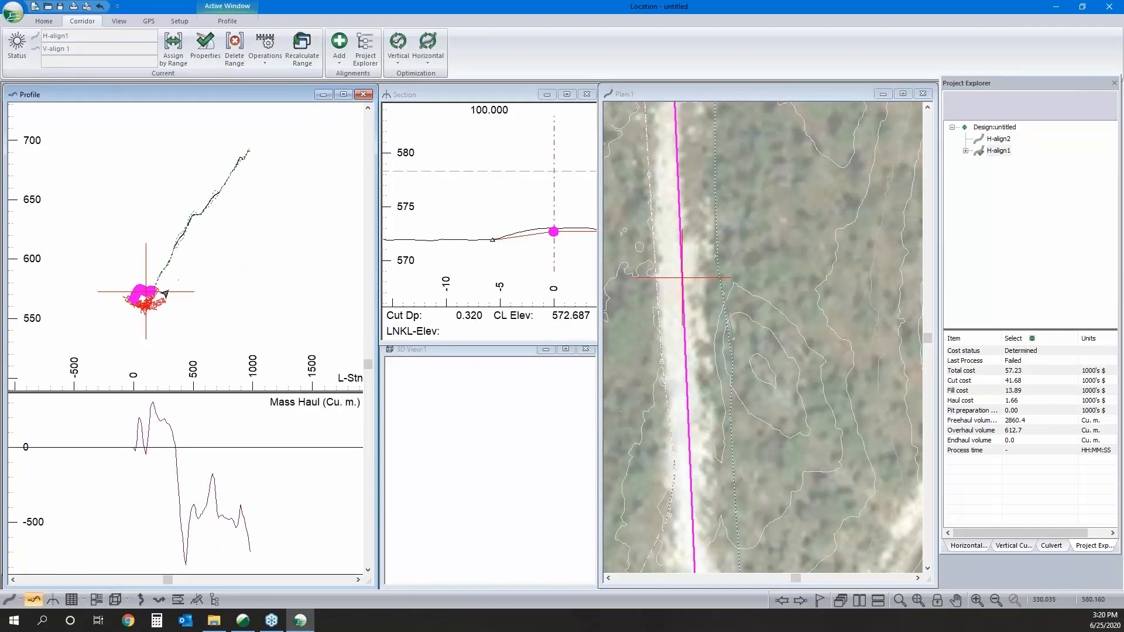
pyautogui.scroll(6, 167, 299)
pyautogui.scroll(-1, 146, 302)
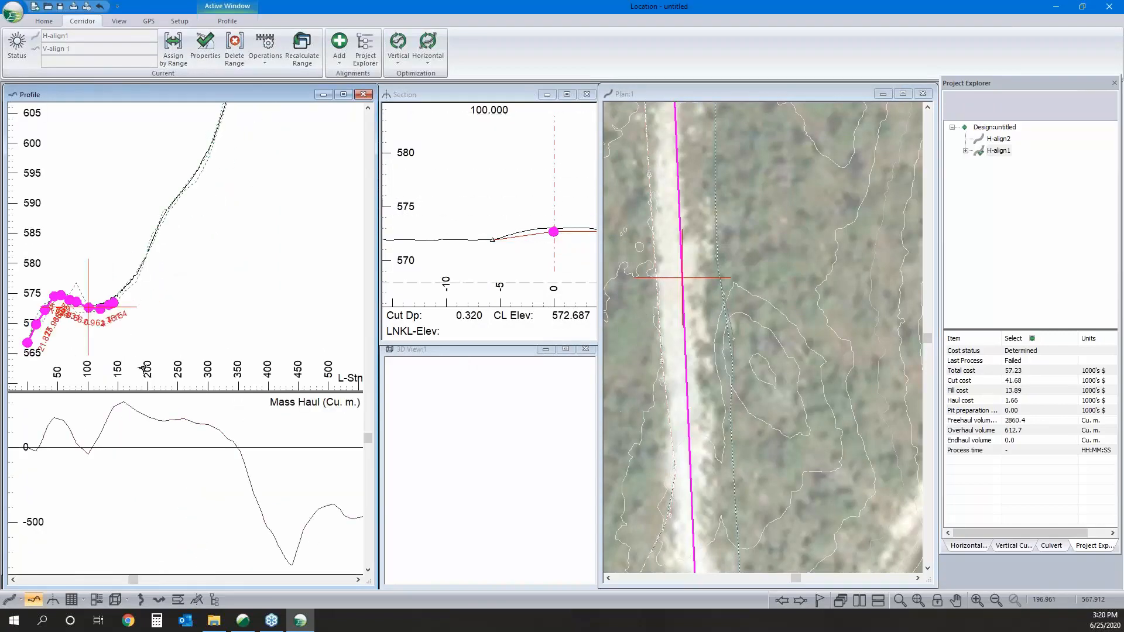
pyautogui.scroll(1, 118, 296)
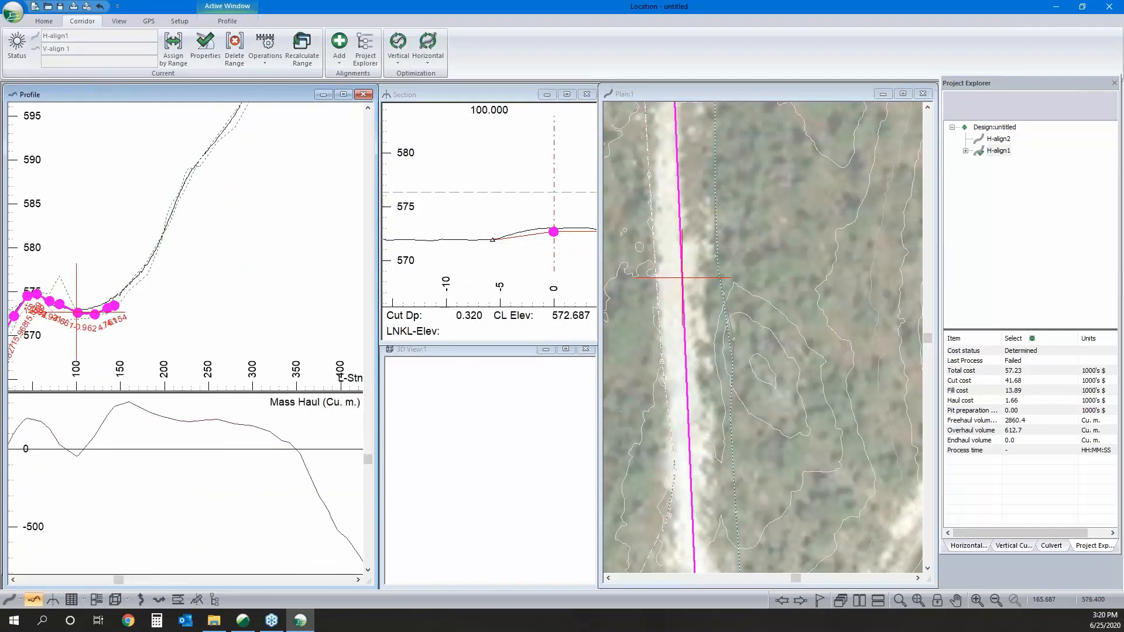
pyautogui.scroll(-2, 196, 281)
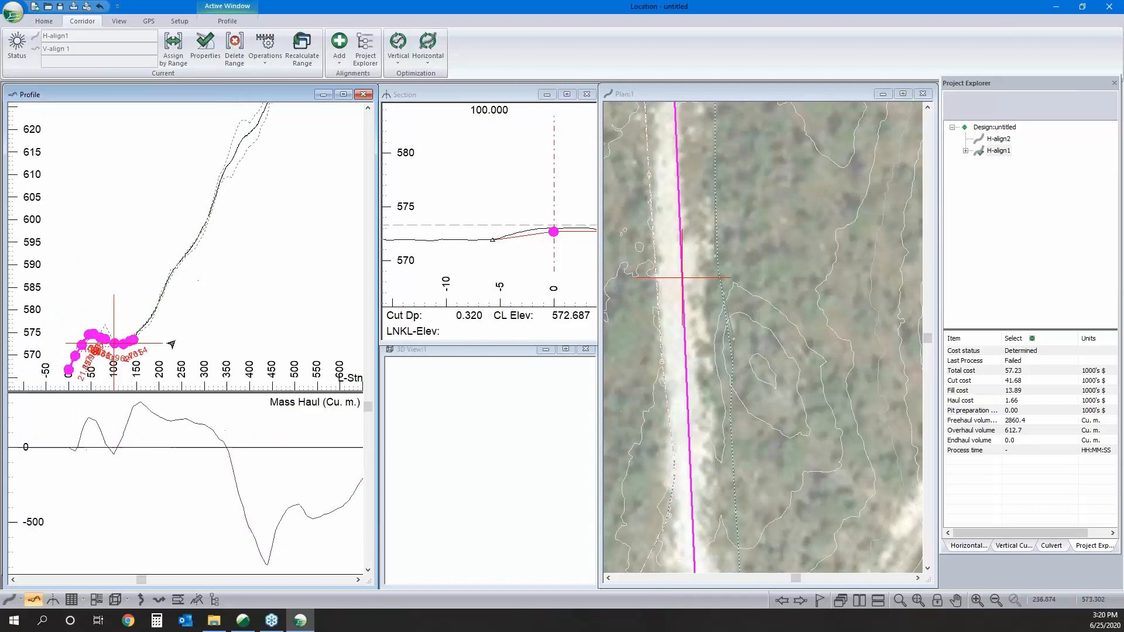
pyautogui.scroll(-1, 231, 254)
pyautogui.scroll(-1, 221, 271)
pyautogui.scroll(2, 246, 275)
pyautogui.scroll(-1, 237, 286)
pyautogui.scroll(-1, 237, 285)
pyautogui.scroll(2, 243, 269)
pyautogui.scroll(1, 250, 253)
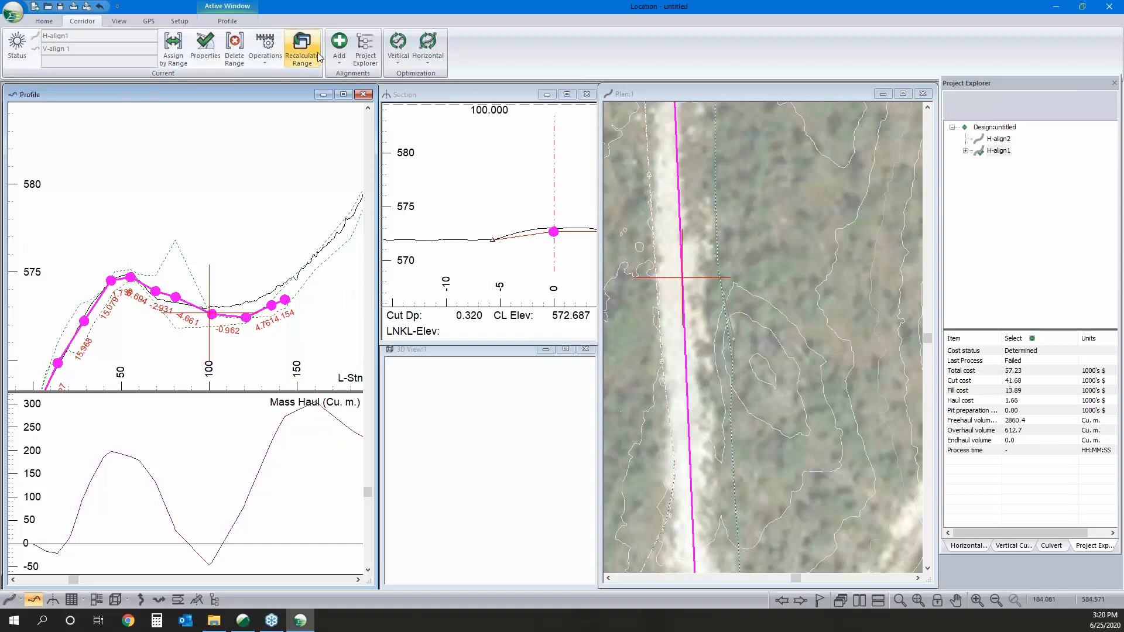
# - Review the Overburden ground type's excavation and embankment costs, and its haul cost settings including the available unit cost control modes
pyautogui.click(53, 22)
pyautogui.click(271, 50)
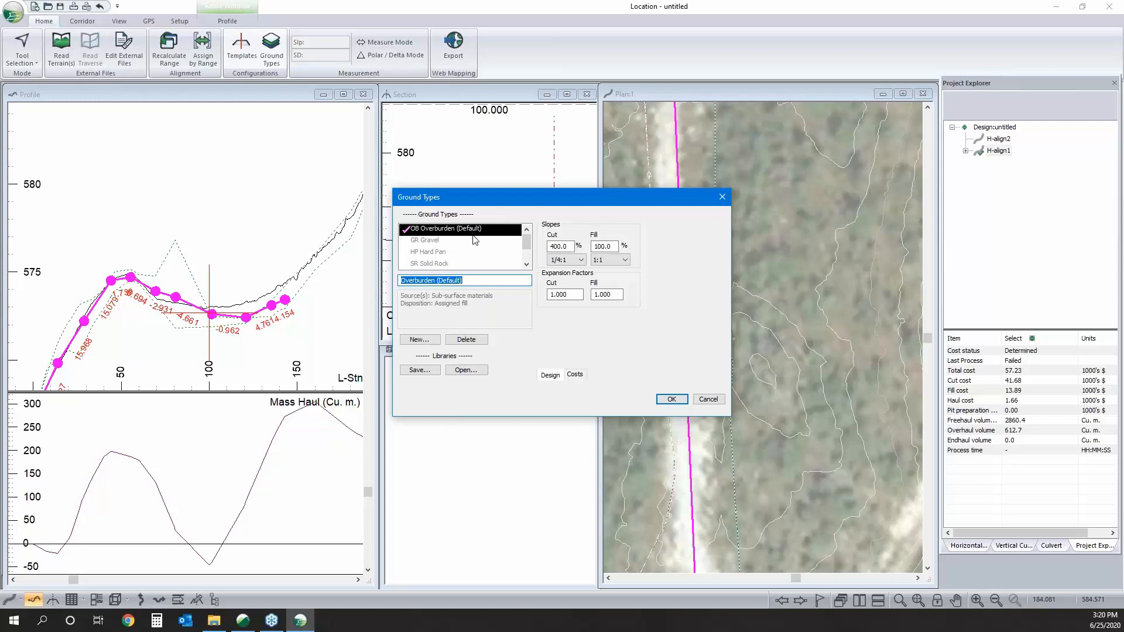
pyautogui.click(580, 377)
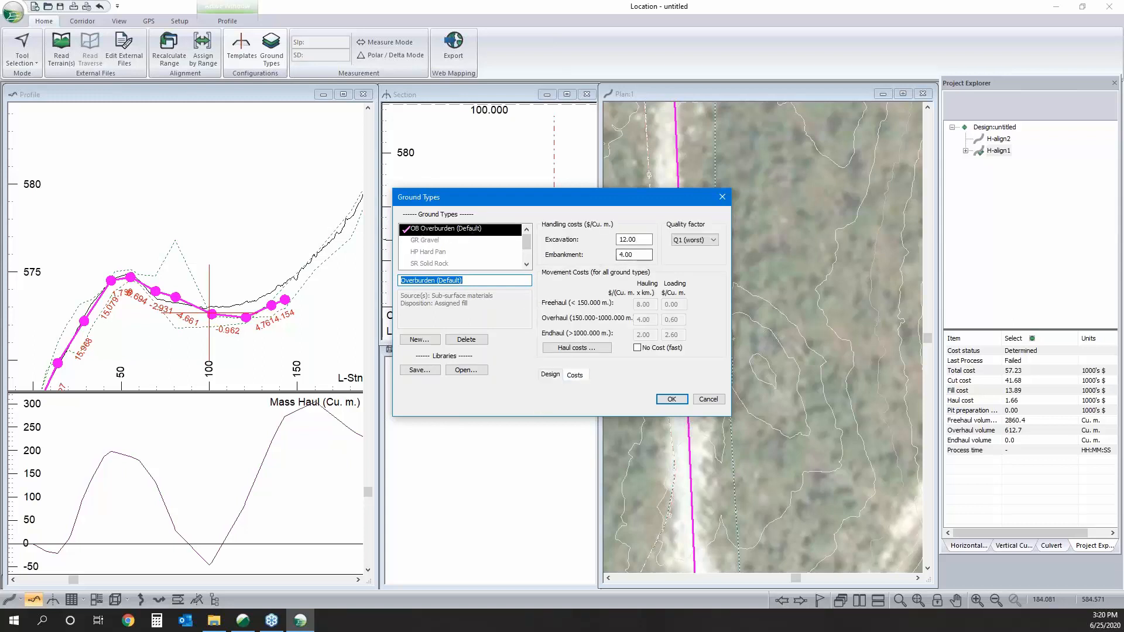
pyautogui.click(640, 241)
pyautogui.doubleClick(640, 240)
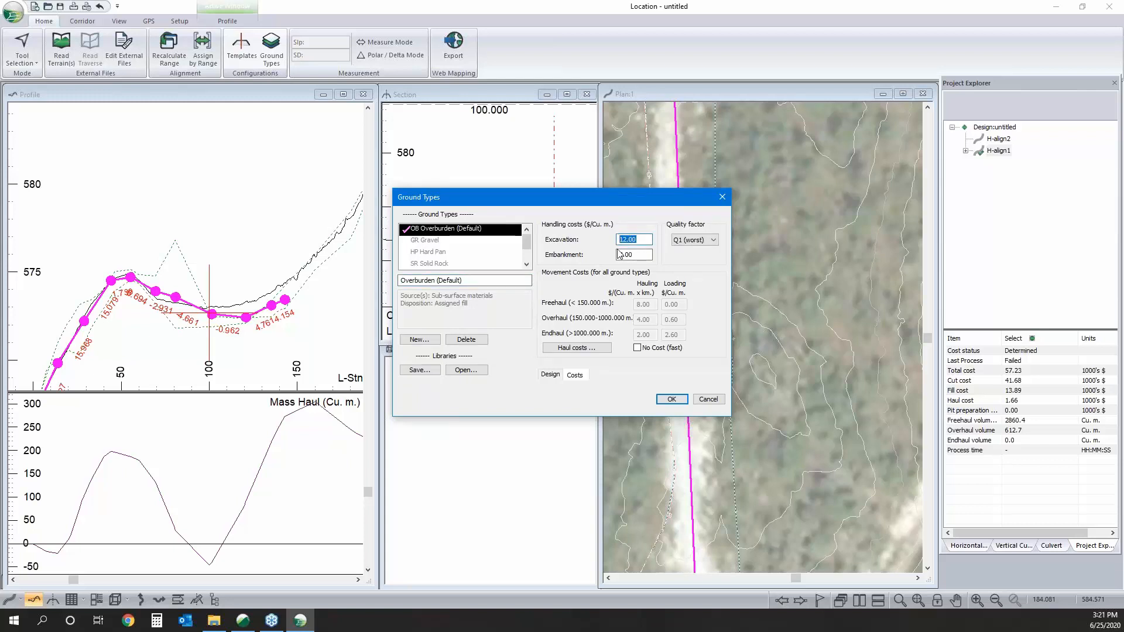
pyautogui.moveTo(636, 254); pyautogui.dragTo(623, 258)
pyautogui.click(578, 349)
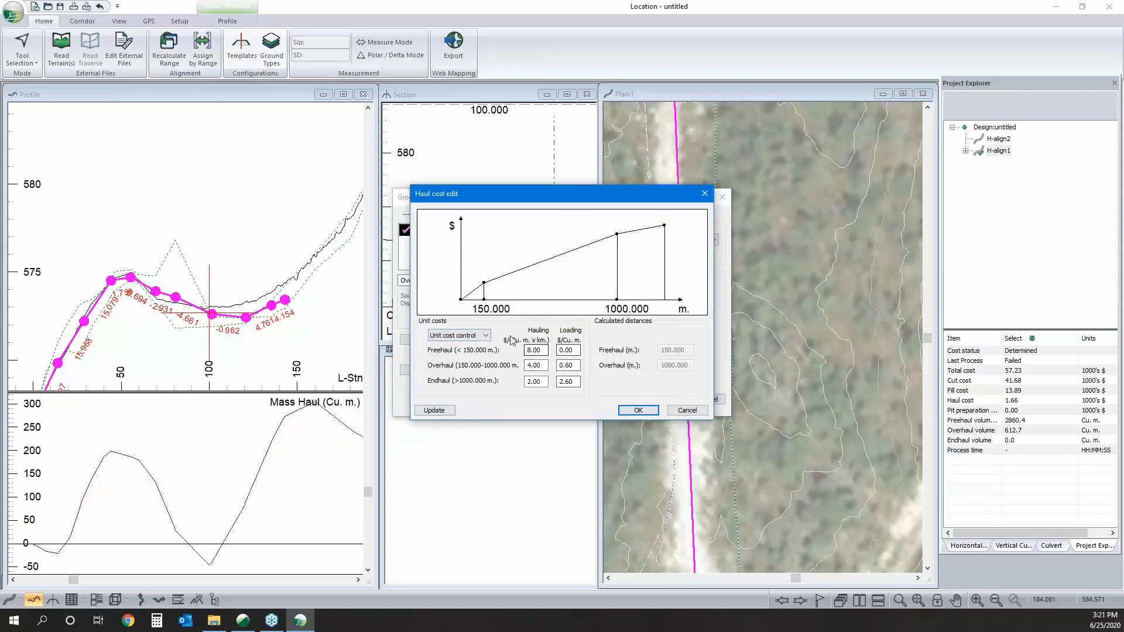
pyautogui.click(473, 339)
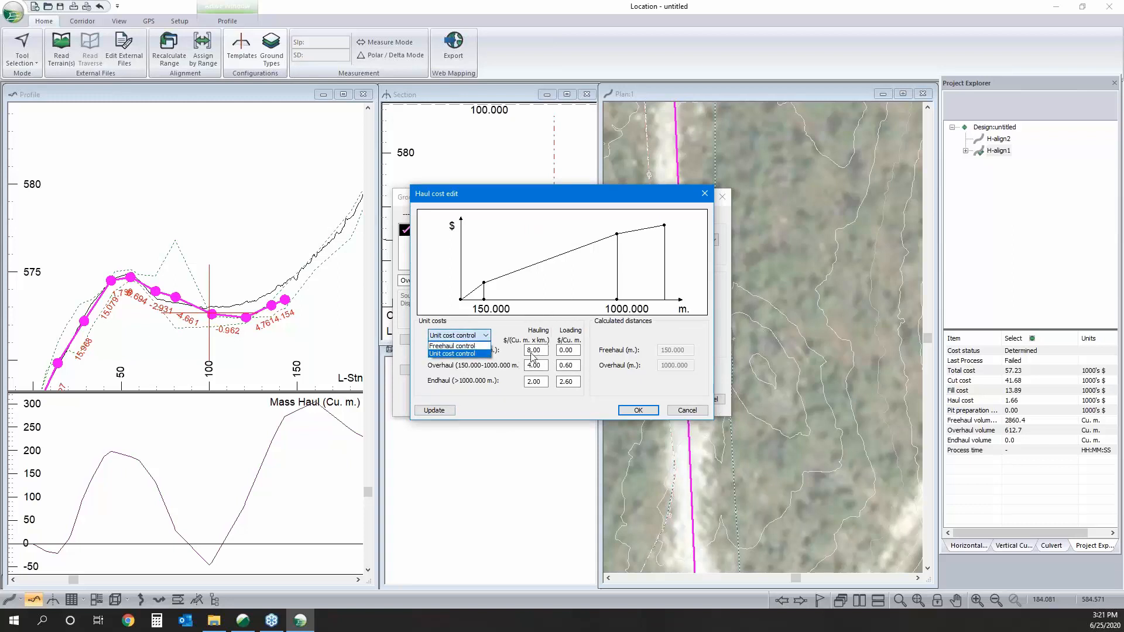
pyautogui.click(490, 384)
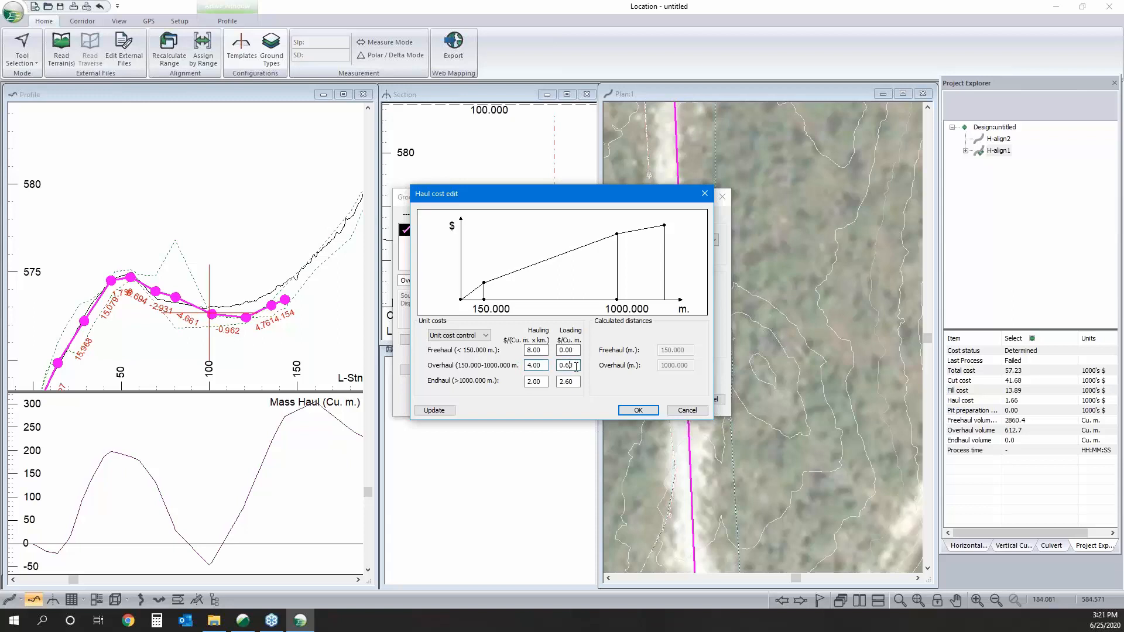
# - Set the freehaul loading cost to 0.20 $/Cu. m. under unit cost control and update the haul distances
pyautogui.click(570, 351)
pyautogui.write('0.20')
pyautogui.click(435, 410)
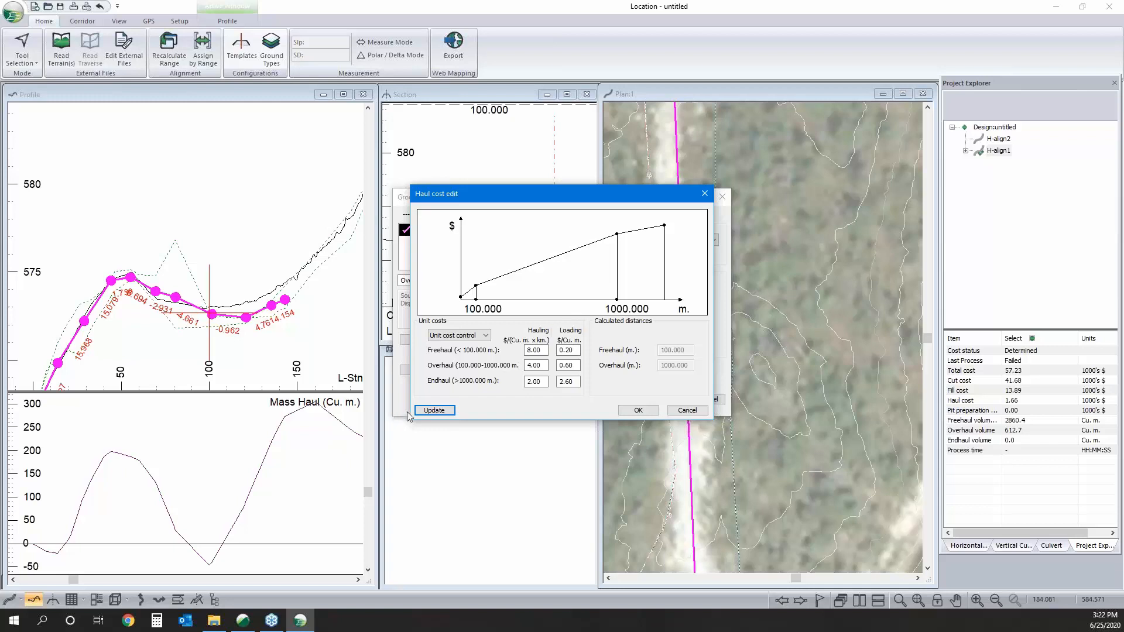
pyautogui.click(542, 366)
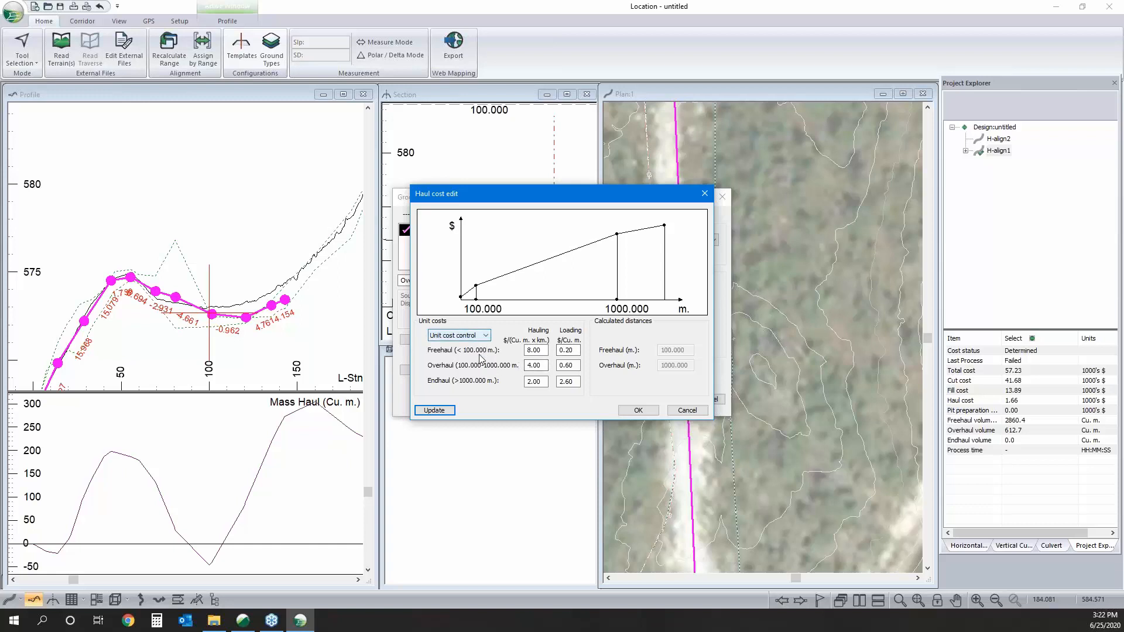
# - Switch the haul costs to Freehaul control, set the freehaul distance to 30 m and update the cost graph
pyautogui.click(440, 336)
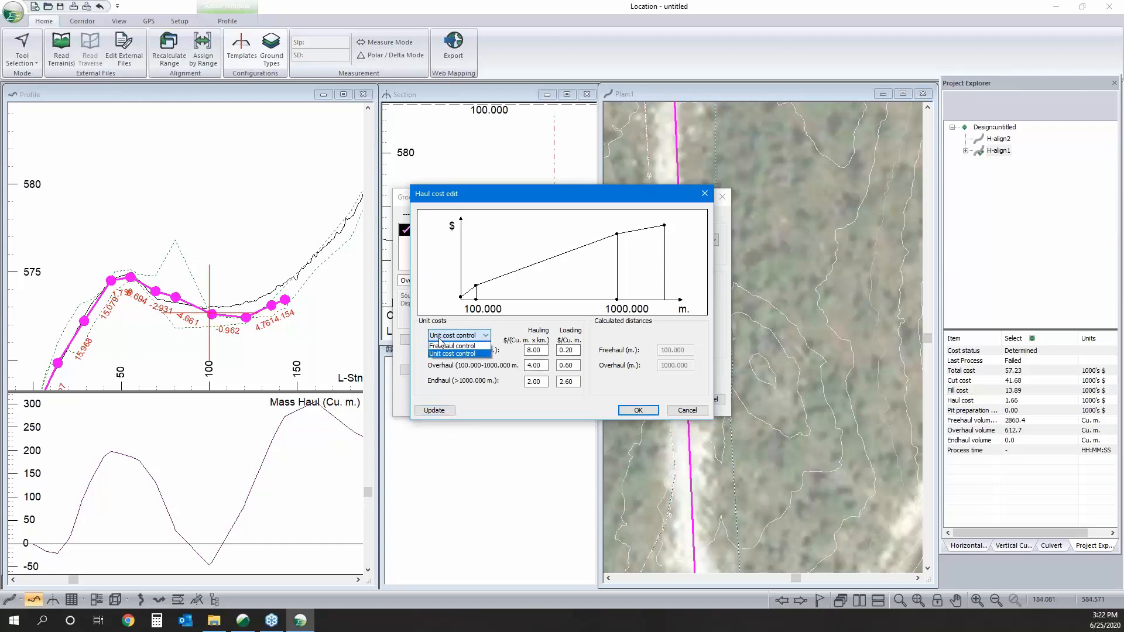
pyautogui.click(443, 346)
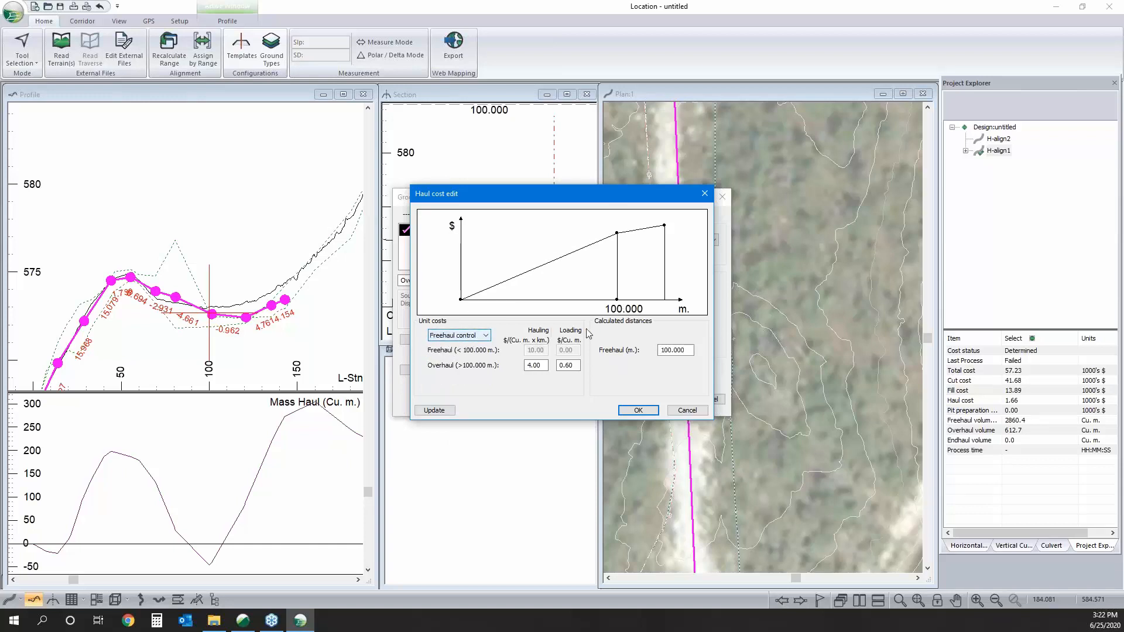
pyautogui.doubleClick(673, 350)
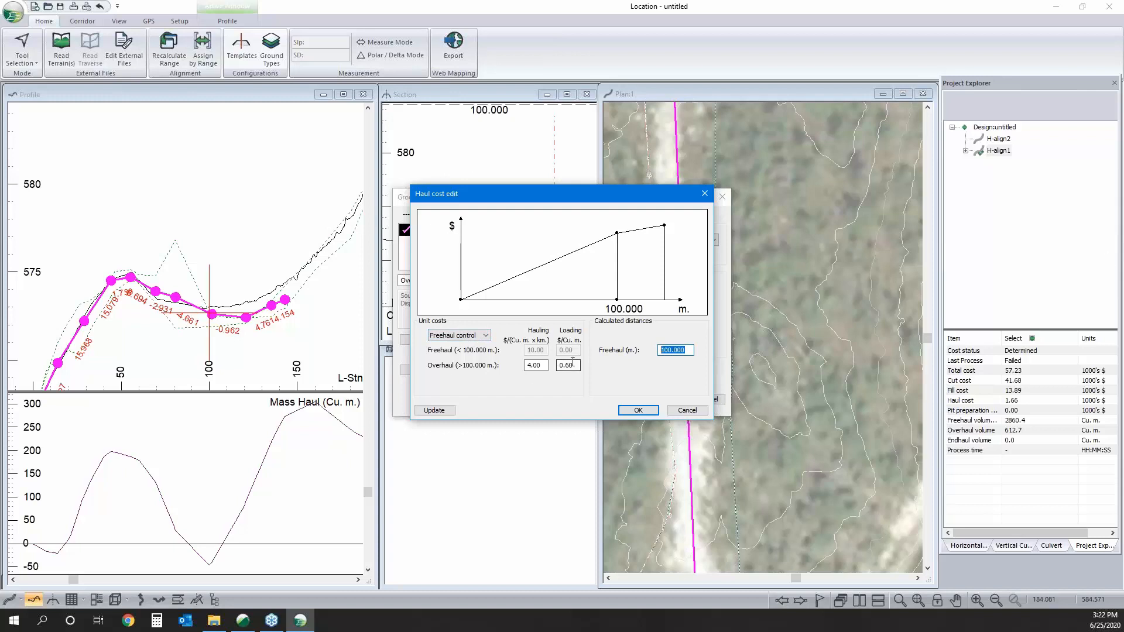
pyautogui.click(686, 349)
pyautogui.doubleClick(686, 350)
pyautogui.write('30')
pyautogui.click(434, 409)
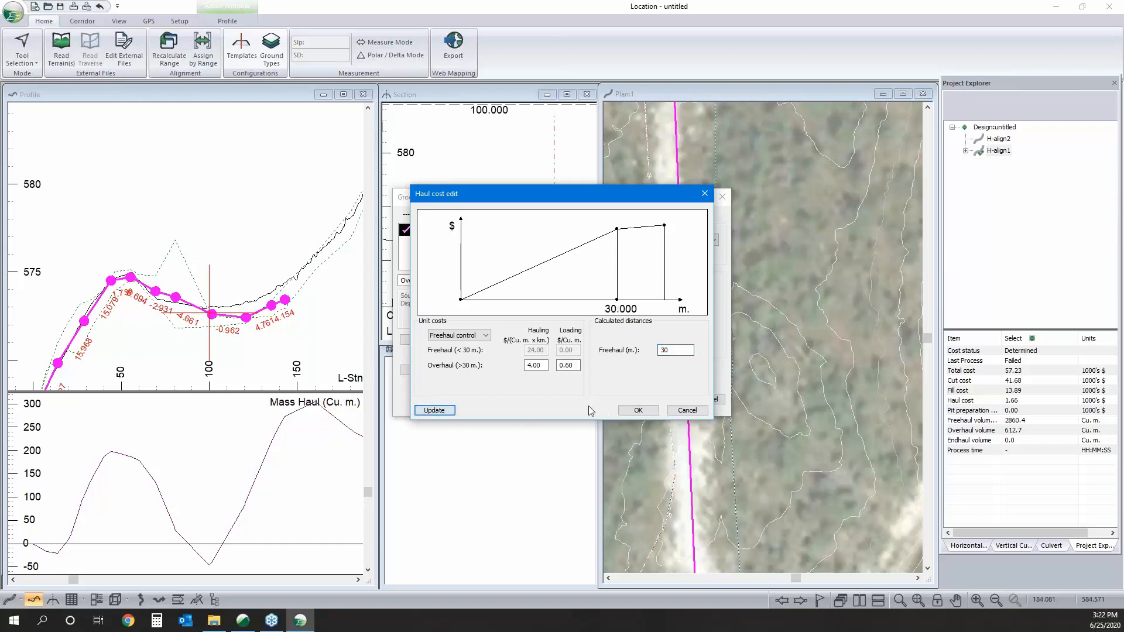
# - Accept the haul cost and ground type edits and recalculate the alignment costs
pyautogui.click(638, 410)
pyautogui.click(590, 334)
pyautogui.click(672, 399)
pyautogui.click(568, 349)
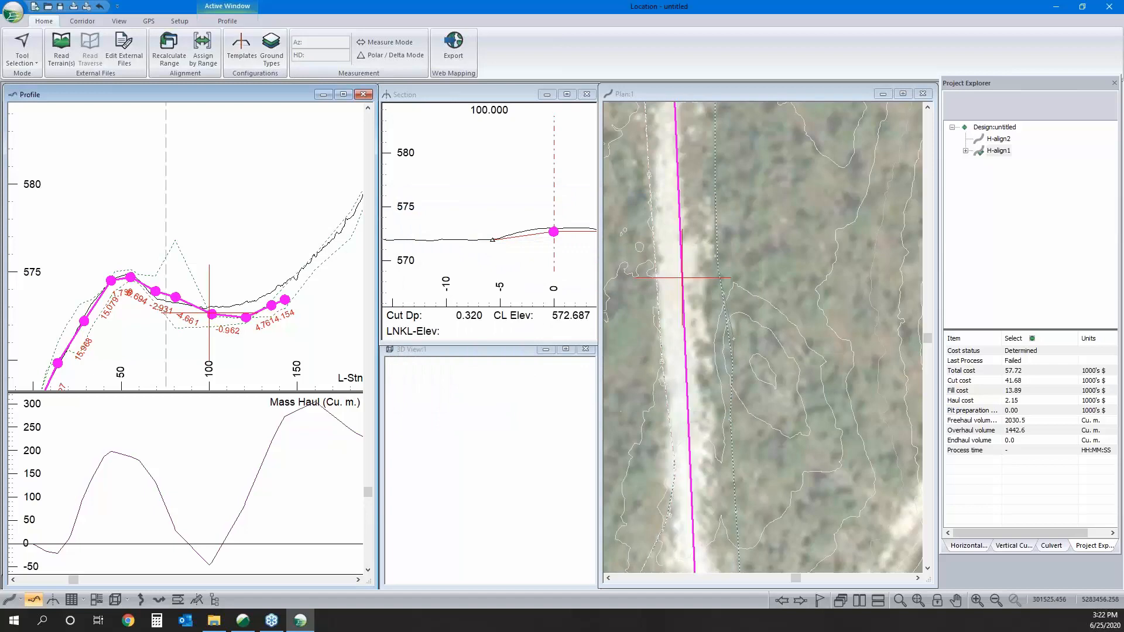
pyautogui.click(272, 50)
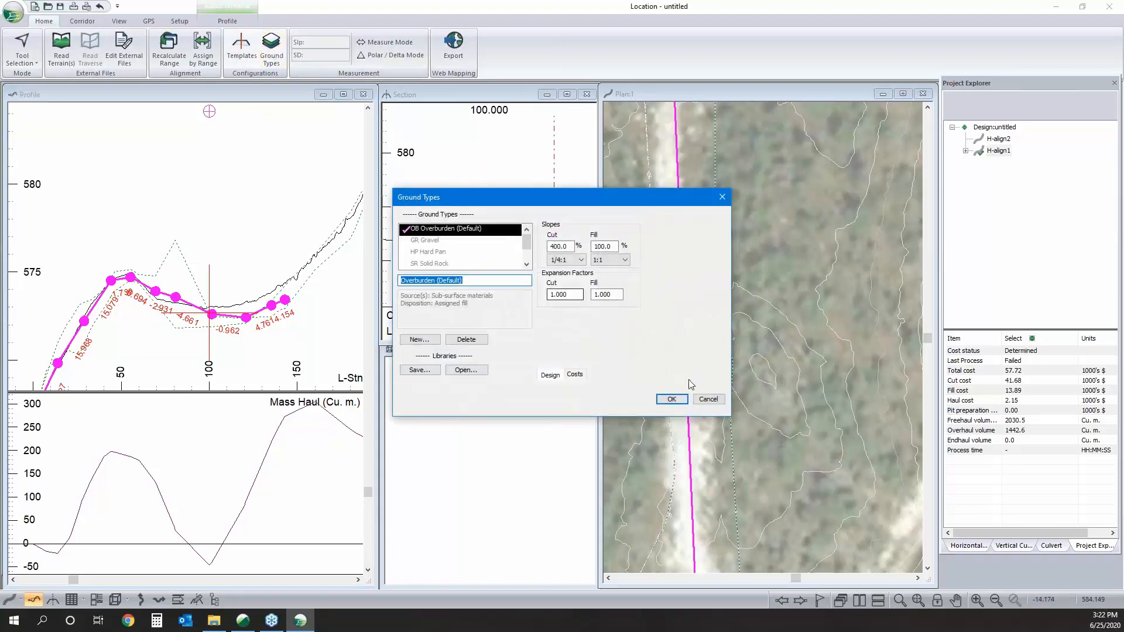
pyautogui.click(706, 403)
pyautogui.click(203, 50)
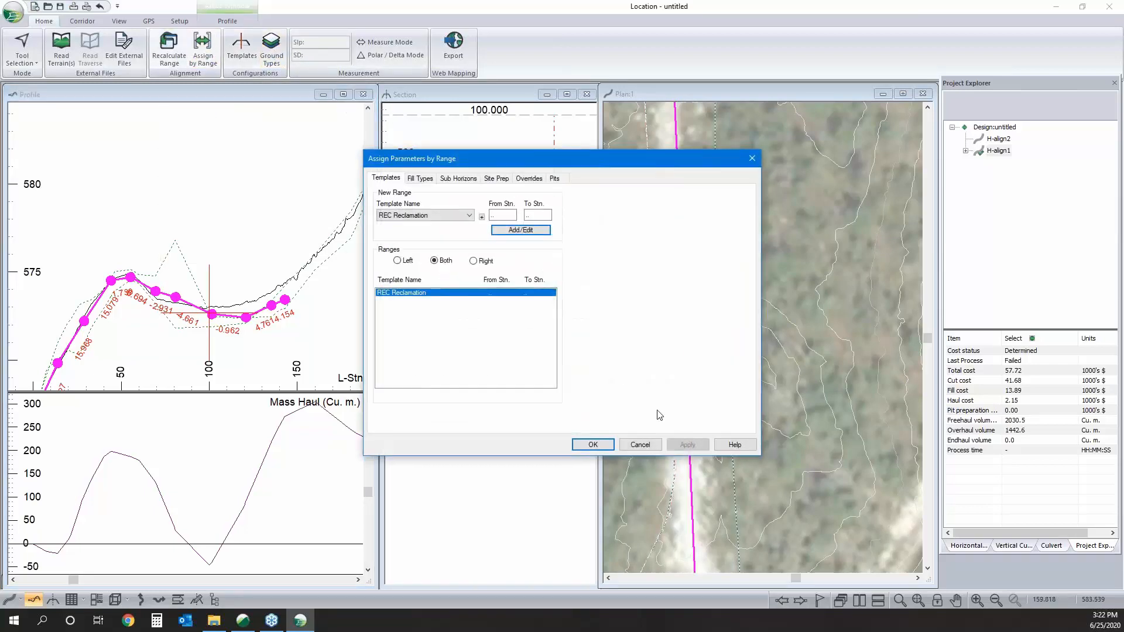
pyautogui.click(735, 445)
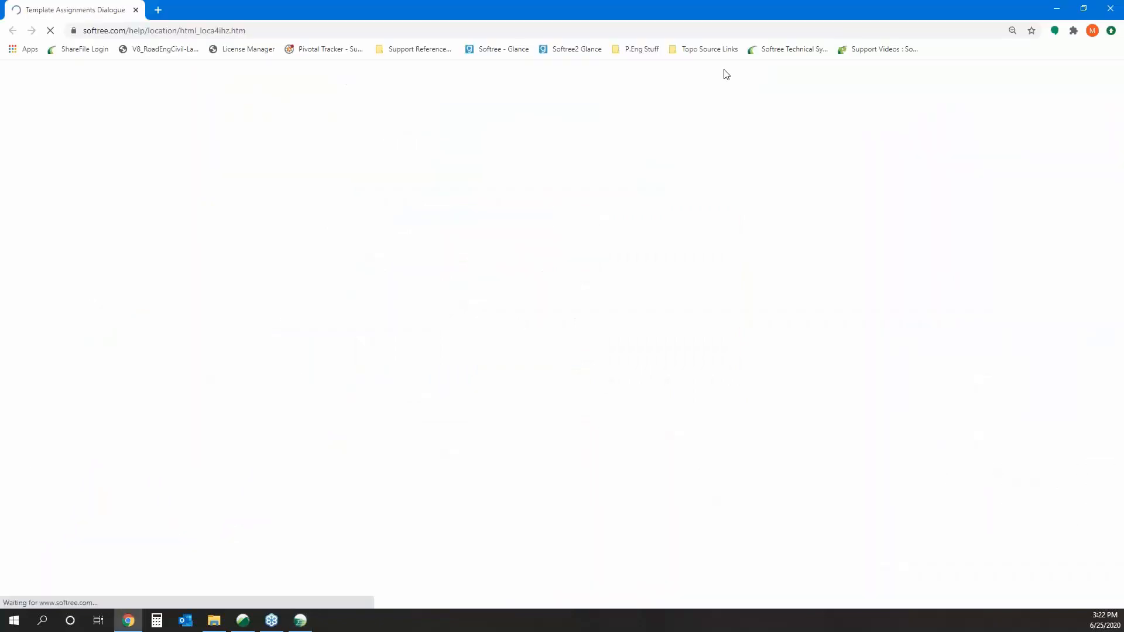
pyautogui.click(1110, 10)
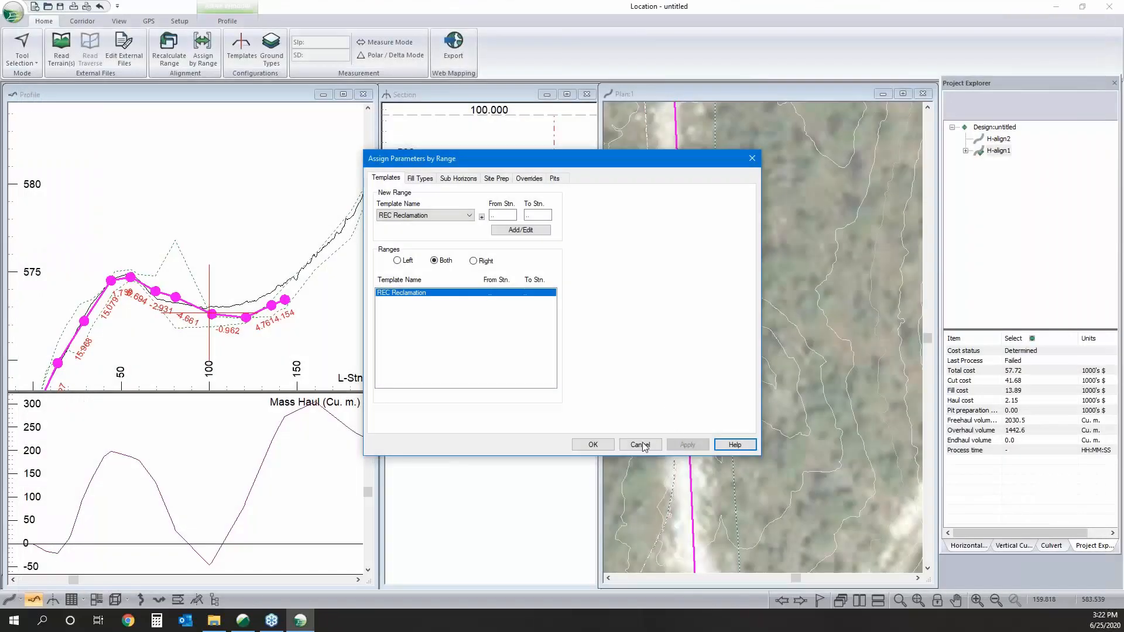
pyautogui.click(640, 445)
# - Recalculate the current alignment over all stations with re-costing, and check its mass haul diagram, profile and plan
pyautogui.click(169, 49)
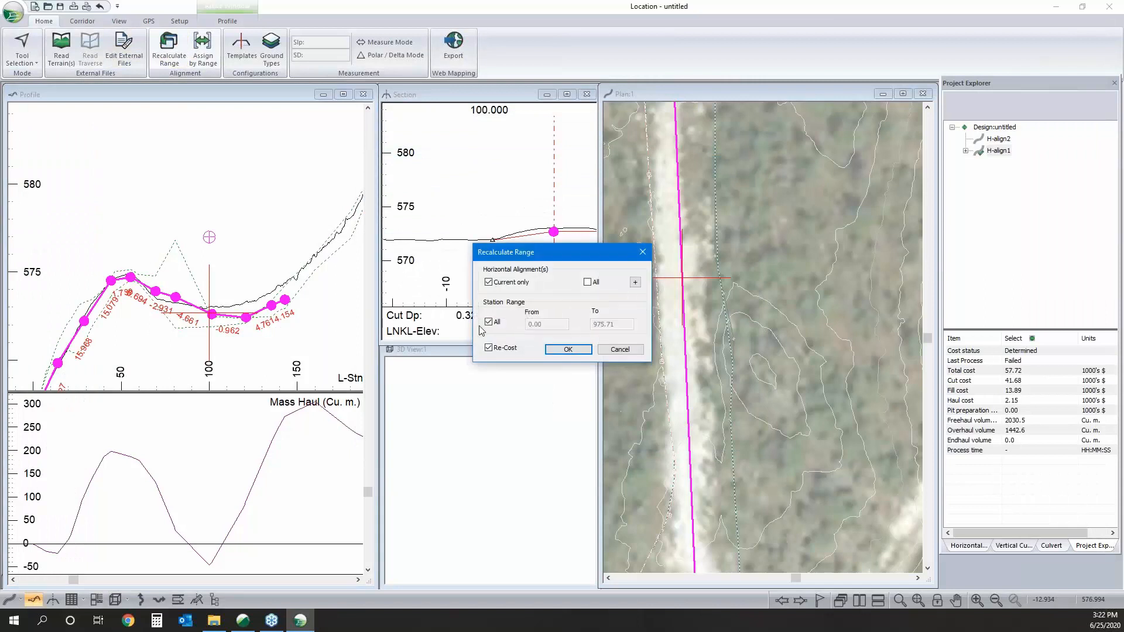
pyautogui.click(568, 348)
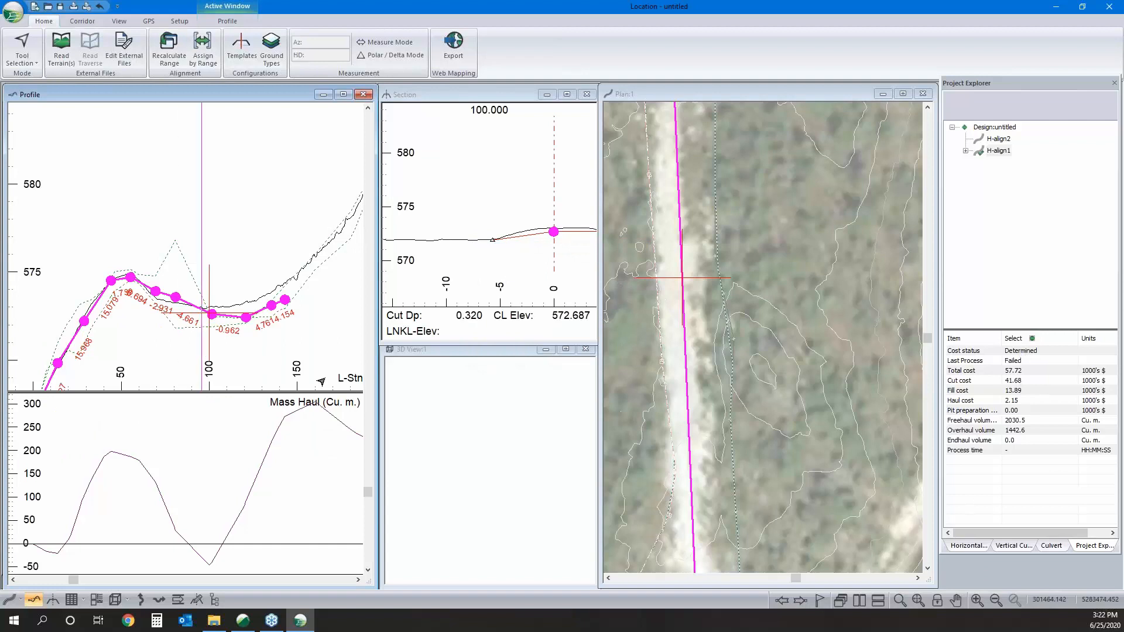
pyautogui.scroll(-3, 225, 302)
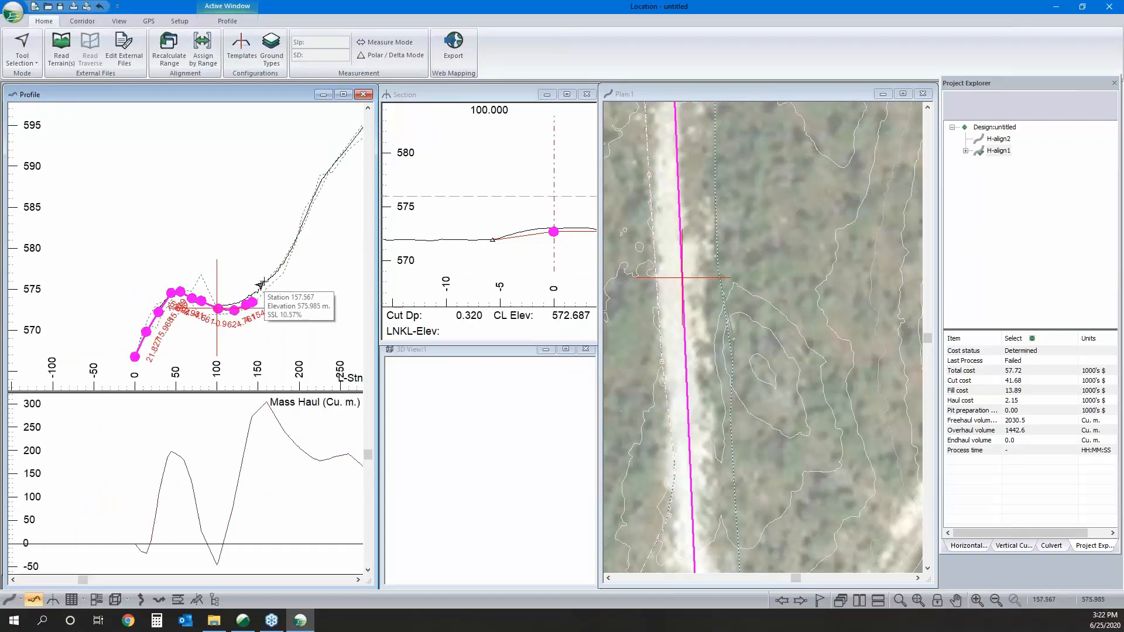
pyautogui.scroll(-2, 211, 277)
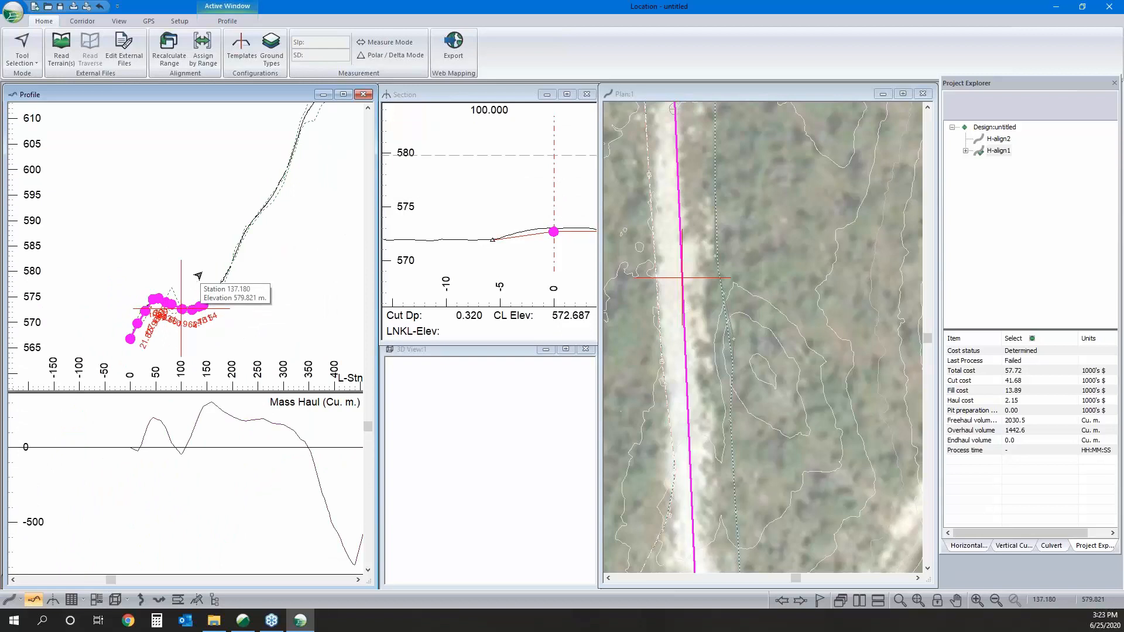
pyautogui.moveTo(618, 259); pyautogui.dragTo(609, 320, button='middle')
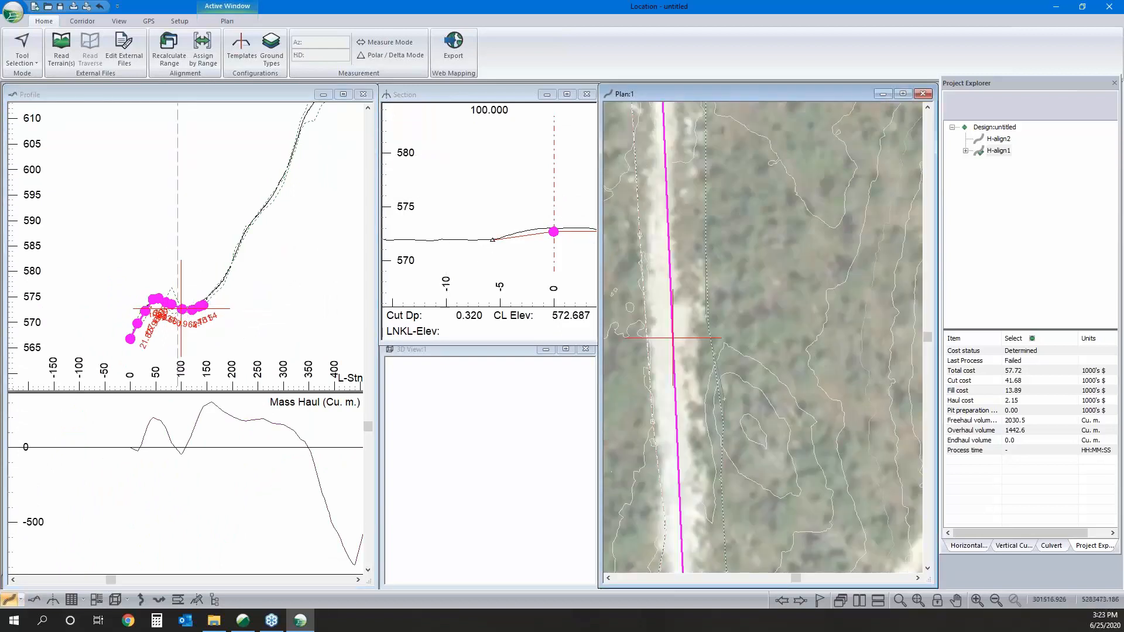
# - Open the Example.dsnx design and look over its plan, profile and mass haul along the alignment
pyautogui.hotkey('alt', 'Tab')
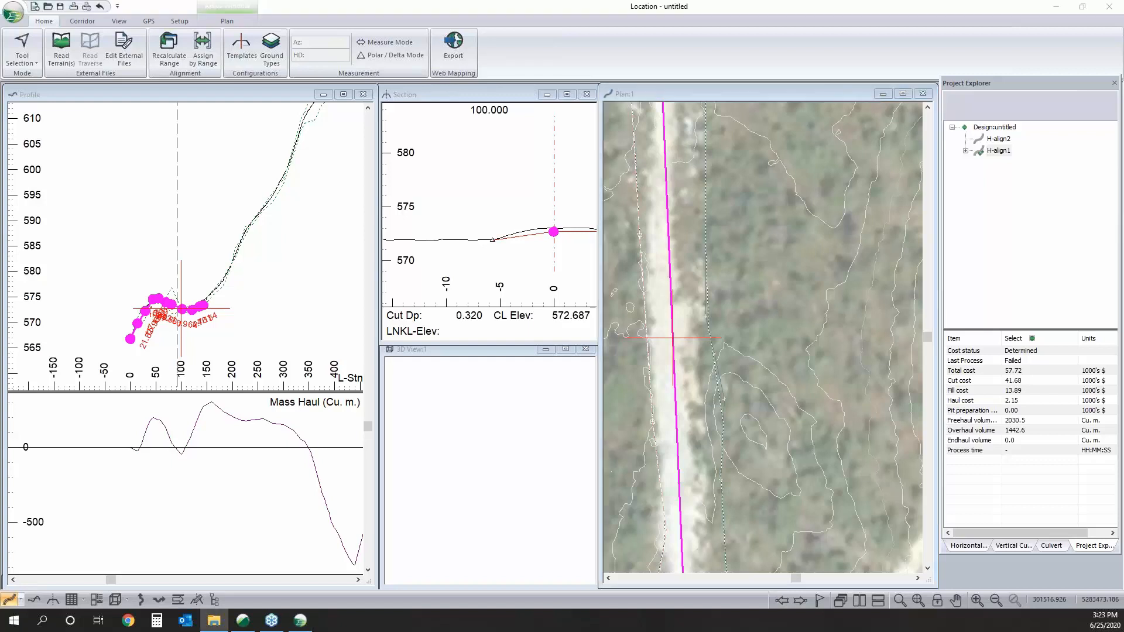
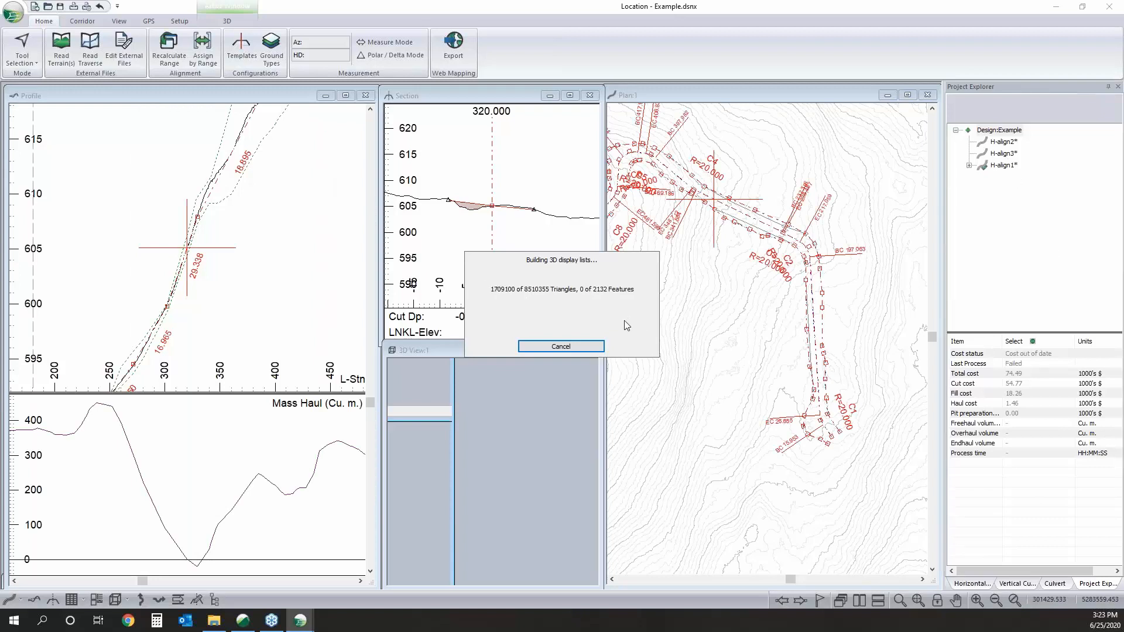
pyautogui.click(561, 347)
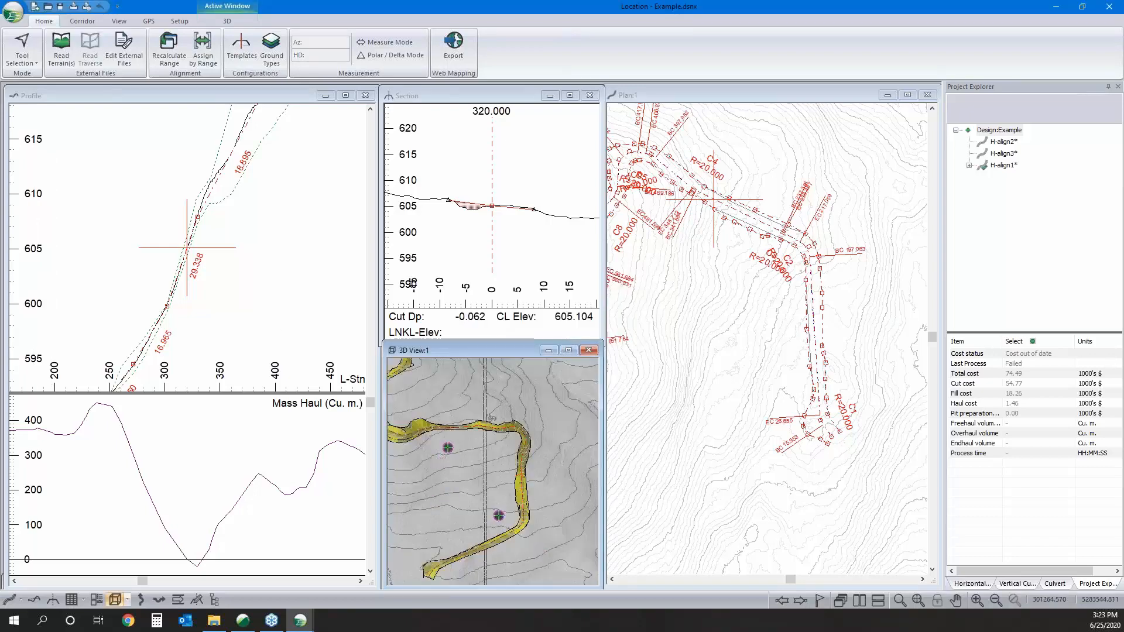
pyautogui.moveTo(709, 347); pyautogui.dragTo(714, 402, button='middle')
pyautogui.scroll(-6, 168, 246)
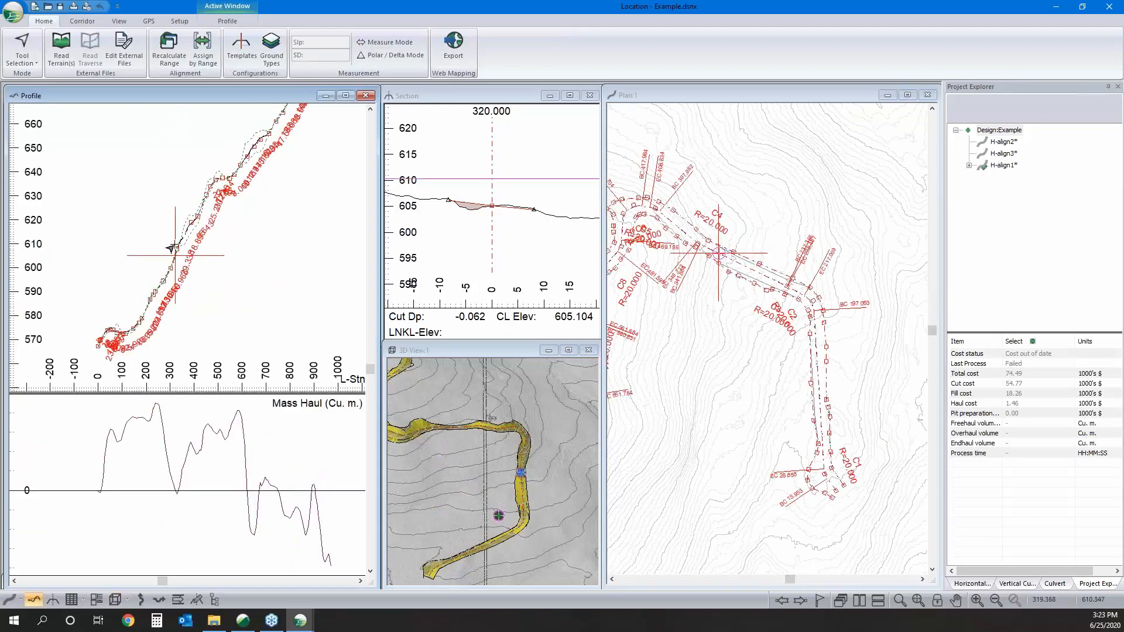
pyautogui.moveTo(199, 298); pyautogui.dragTo(142, 393, button='middle')
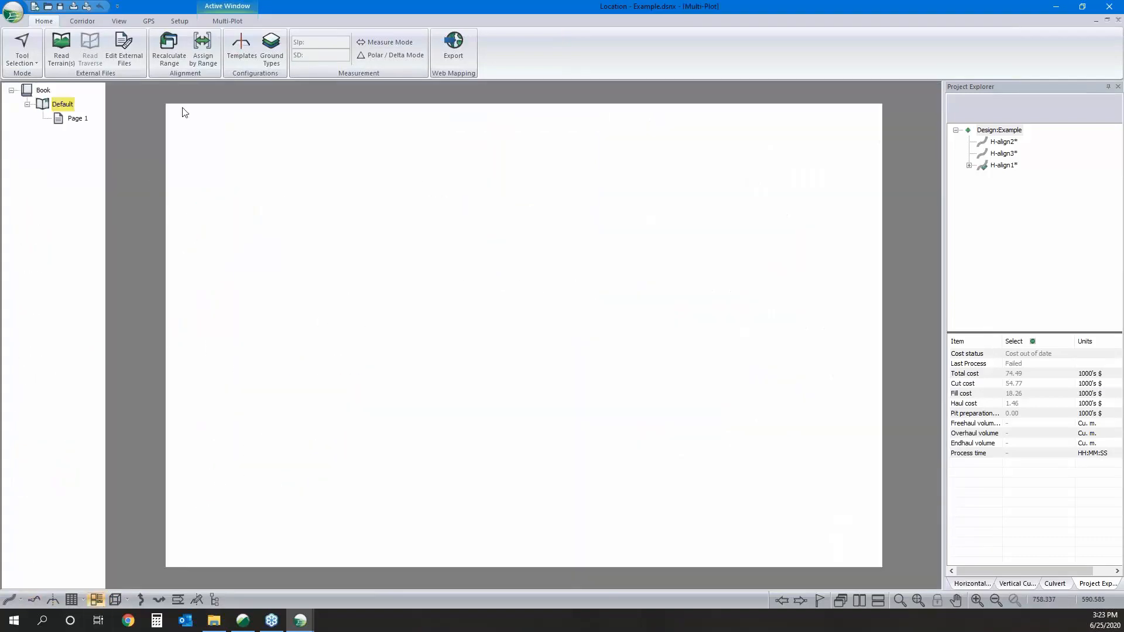
# - Replace the current multi-plot layout with the BookTemplate ANSI D formatted.blt book layout
pyautogui.click(228, 21)
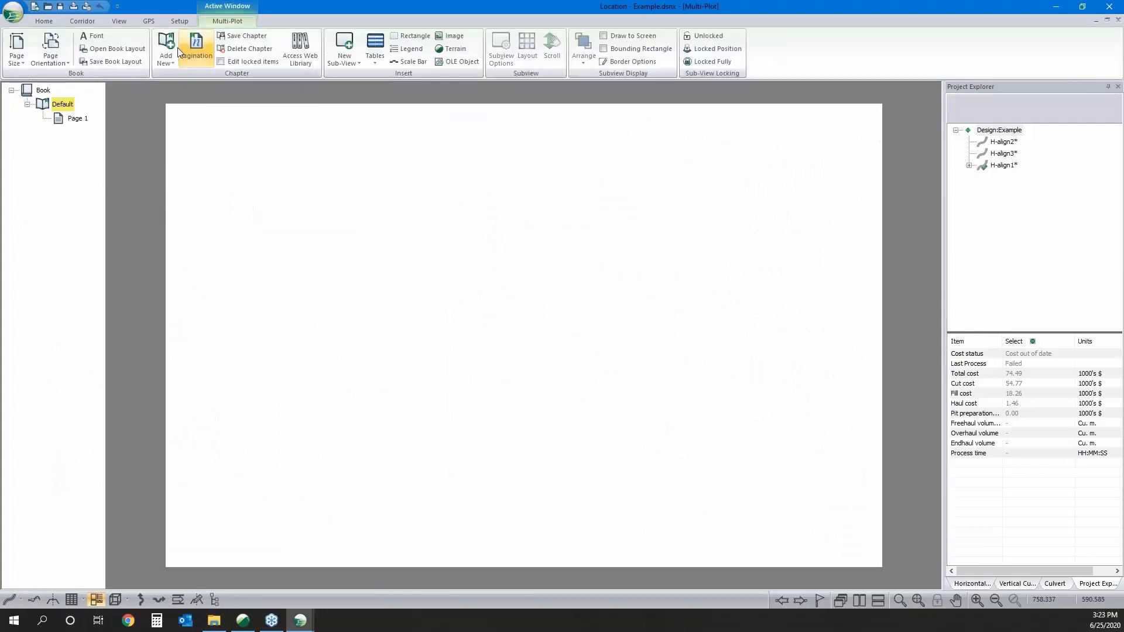
pyautogui.click(17, 53)
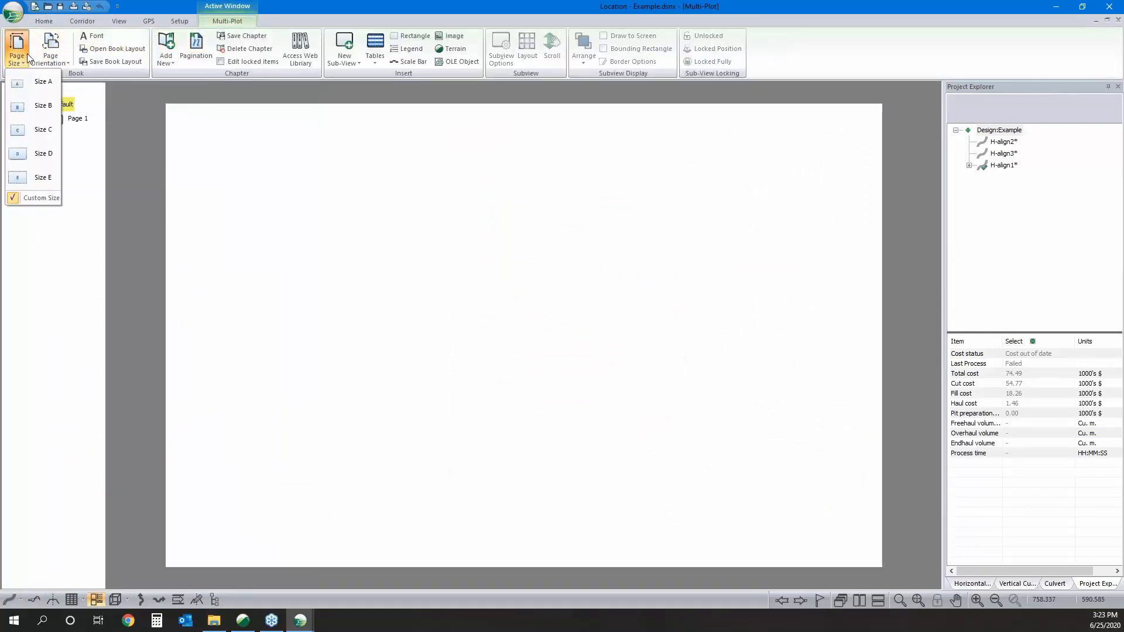
pyautogui.click(117, 50)
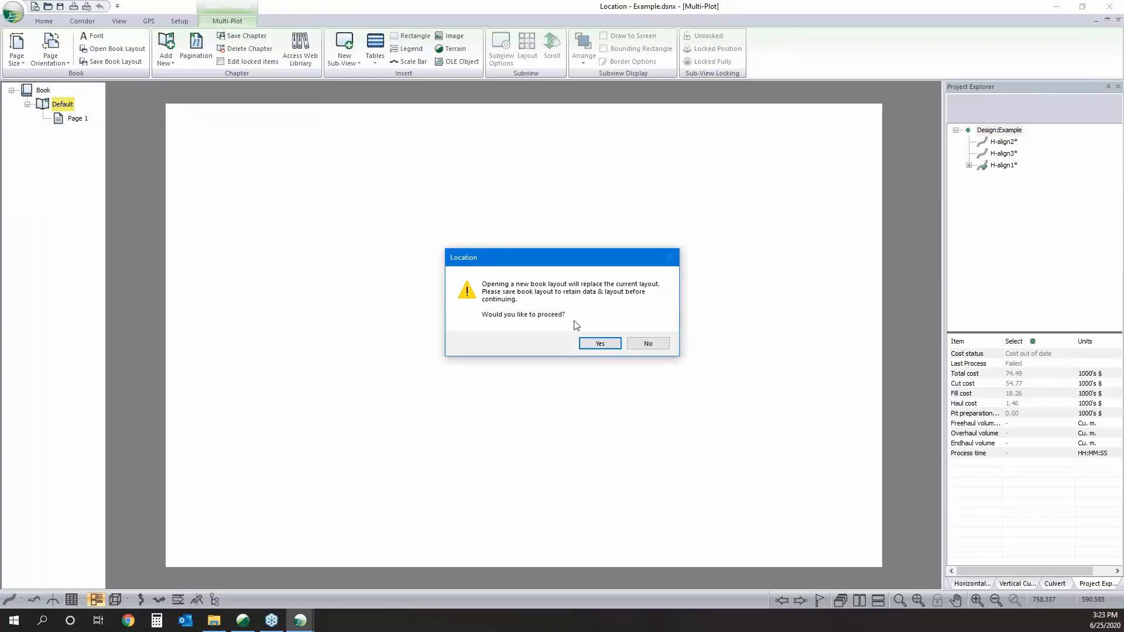
pyautogui.click(597, 343)
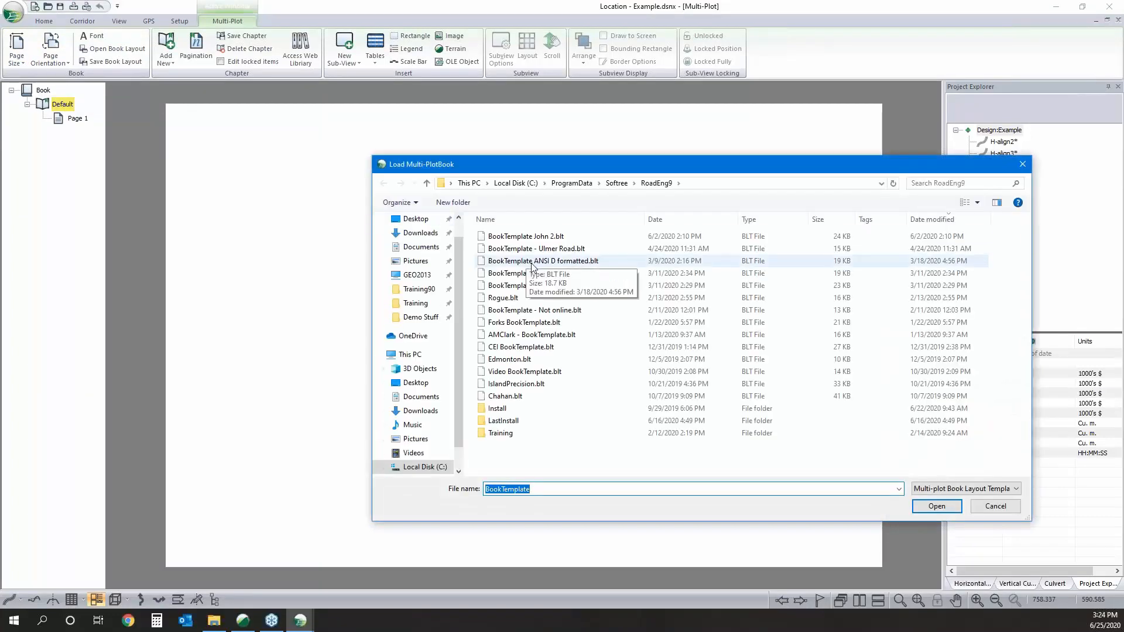
pyautogui.click(534, 261)
pyautogui.click(951, 510)
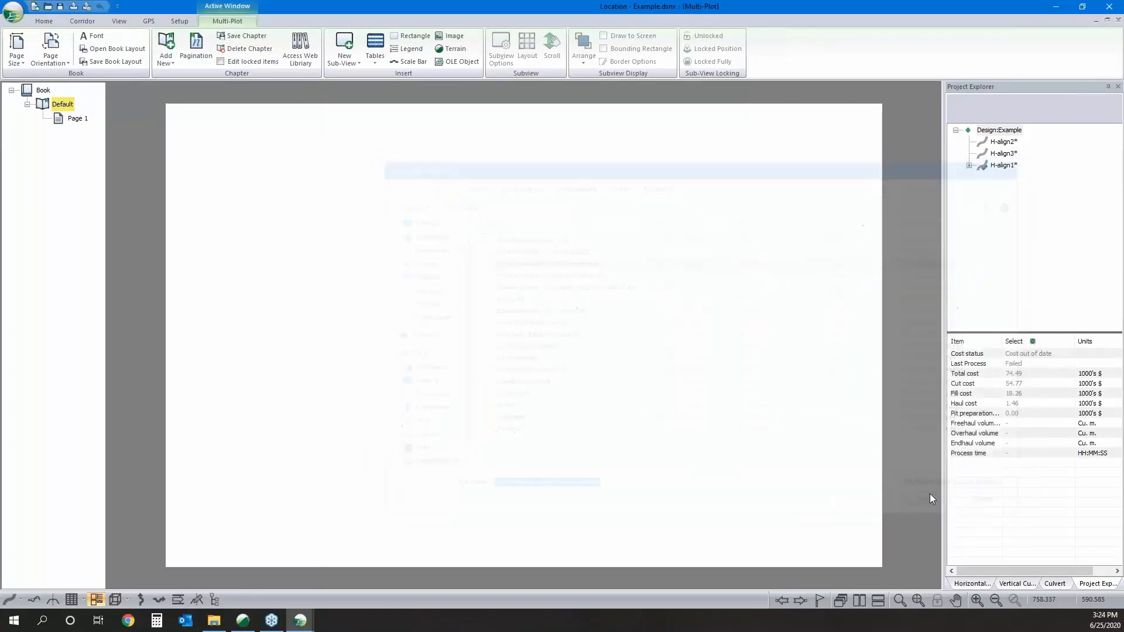
# - Examine the road cross-section sheet on Page 3 of the multi-plot book
pyautogui.click(88, 160)
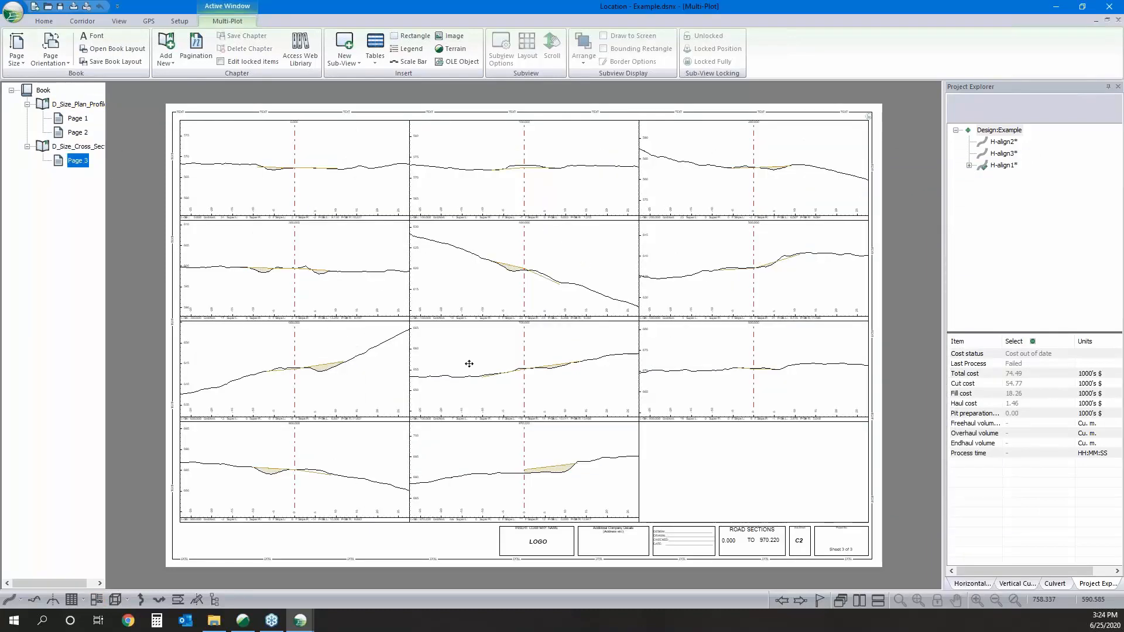
pyautogui.scroll(2, 361, 378)
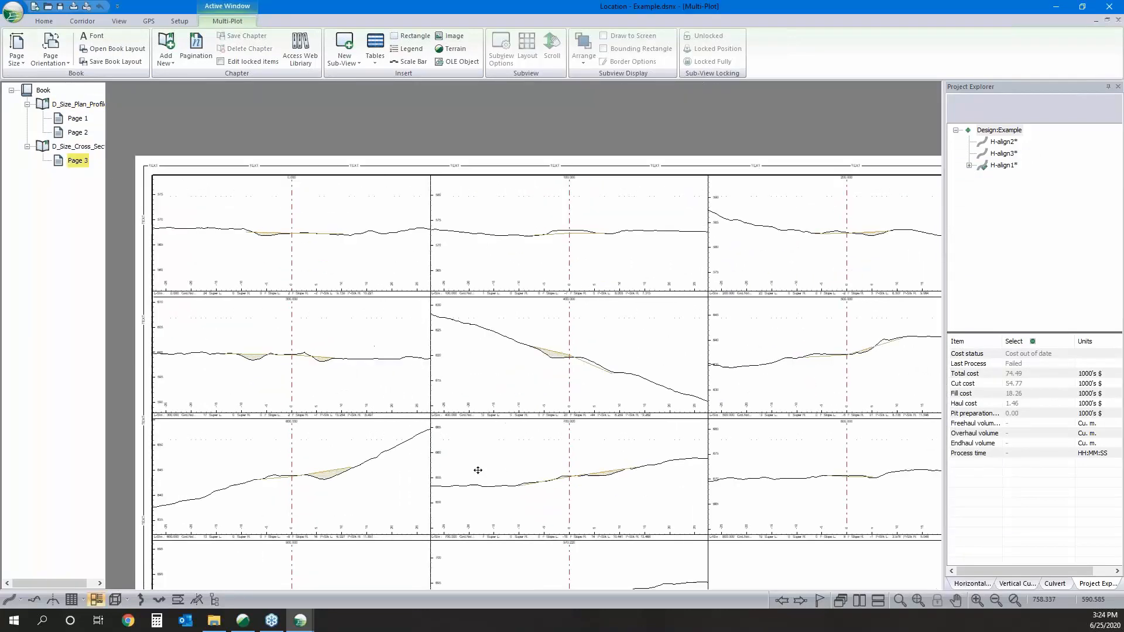
pyautogui.moveTo(594, 343); pyautogui.dragTo(533, 338, button='middle')
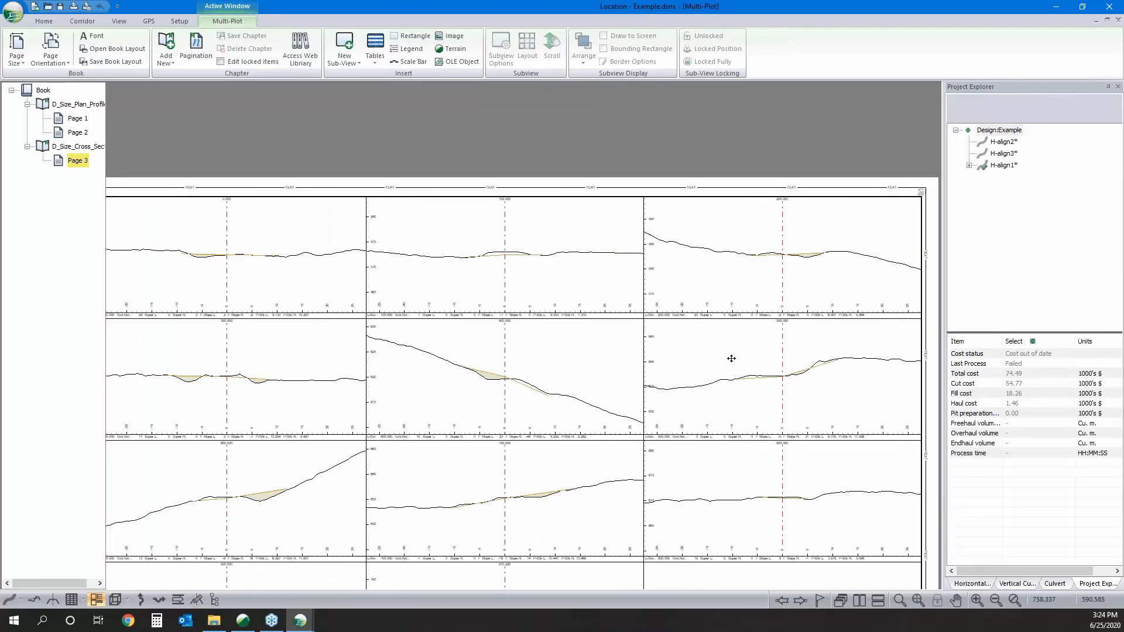
# - Reposition the plan subview on Page 1 of the plan and profile chapter so the whole road fits inside it
pyautogui.click(78, 118)
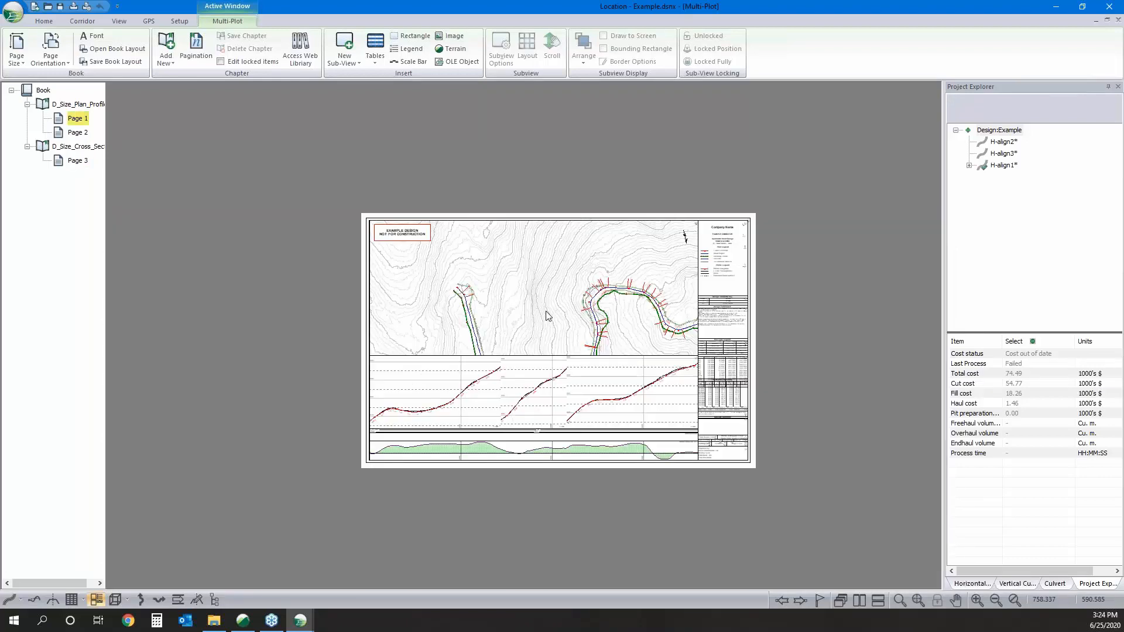
pyautogui.click(549, 316)
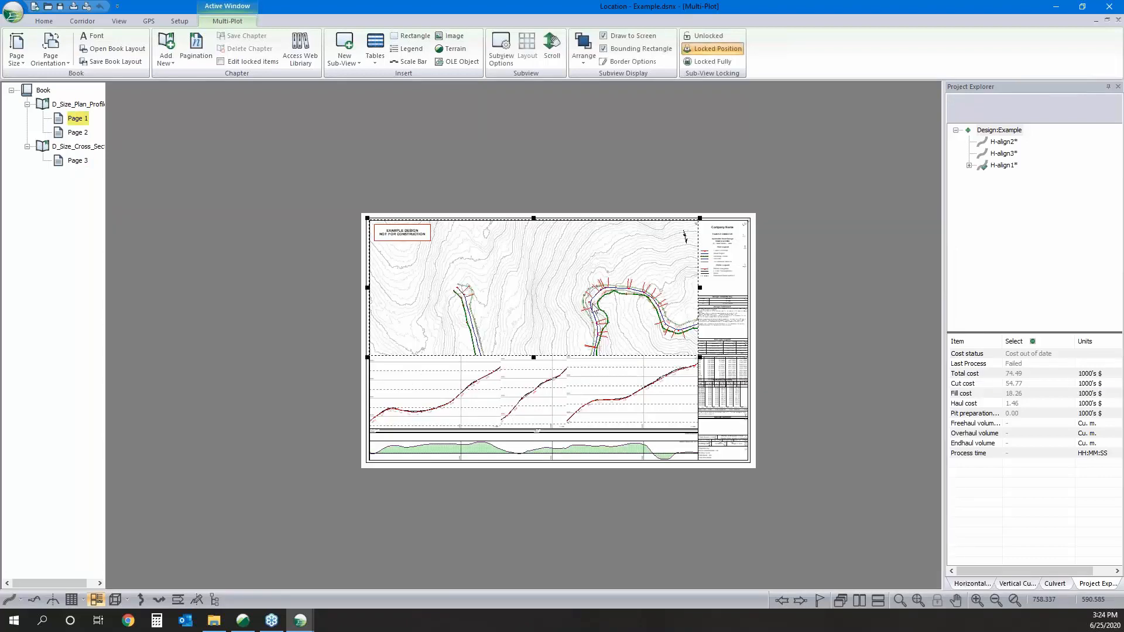
pyautogui.doubleClick(595, 309)
pyautogui.press('Return')
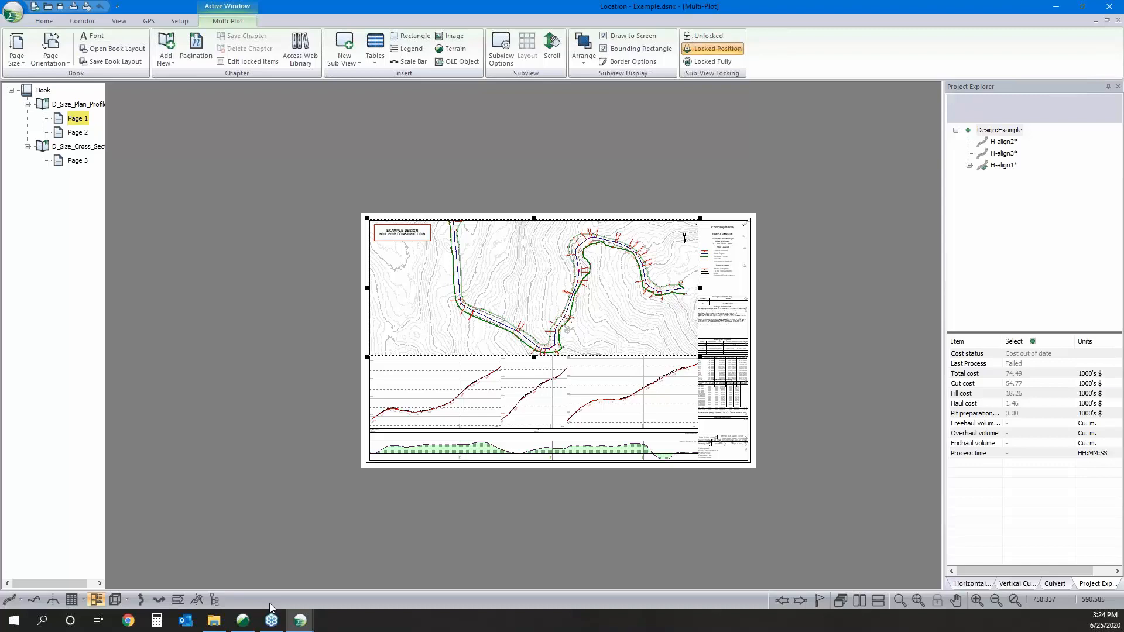
# - Switch to Terrain to examine the extent lines and terrain modeling functions in Topo.terx, and return to the Example design's working views
pyautogui.click(243, 622)
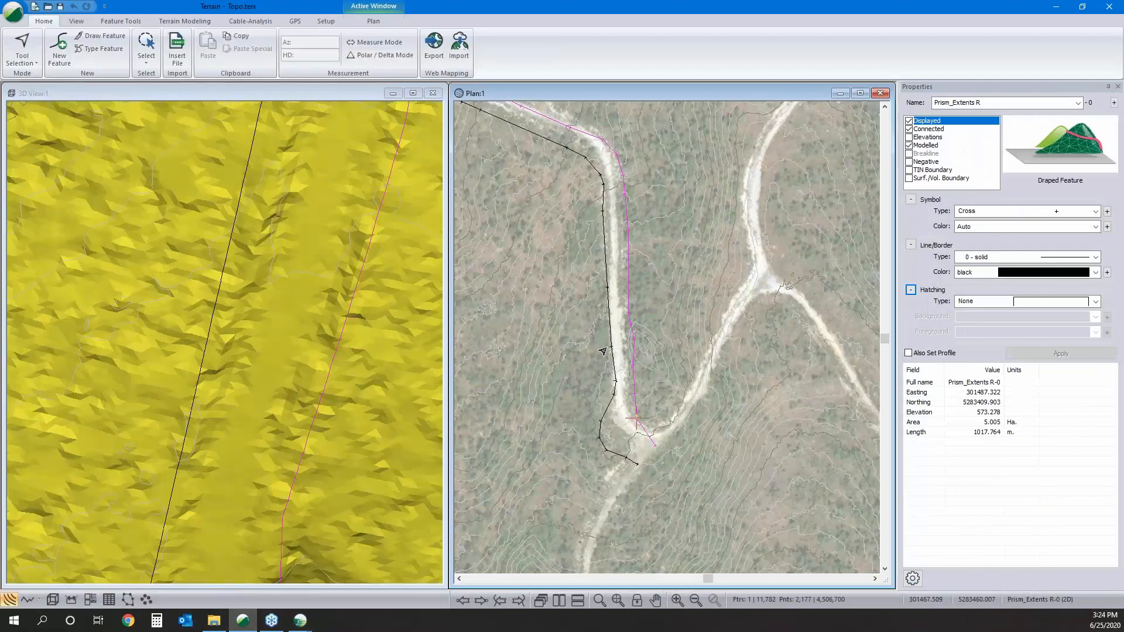
pyautogui.moveTo(647, 370)
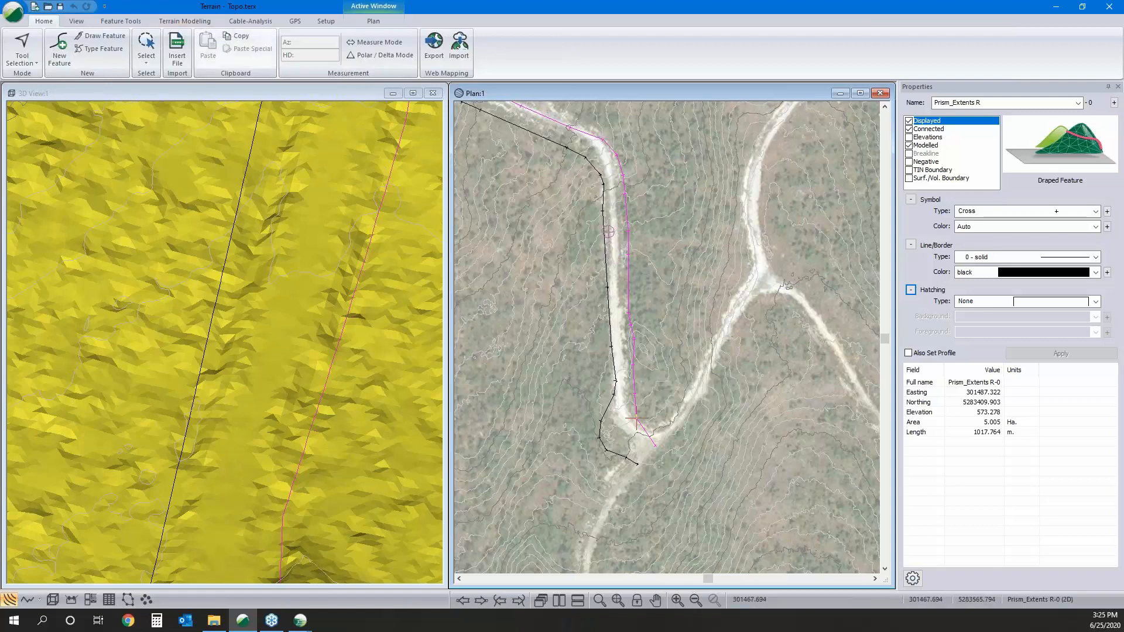
pyautogui.click(209, 21)
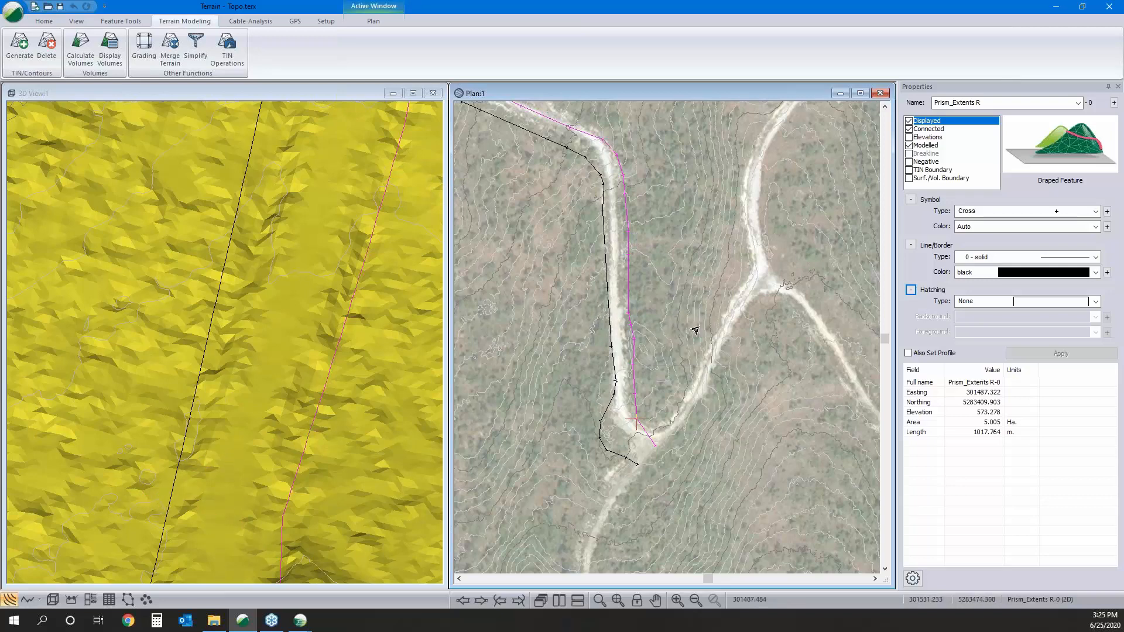
pyautogui.moveTo(696, 331)
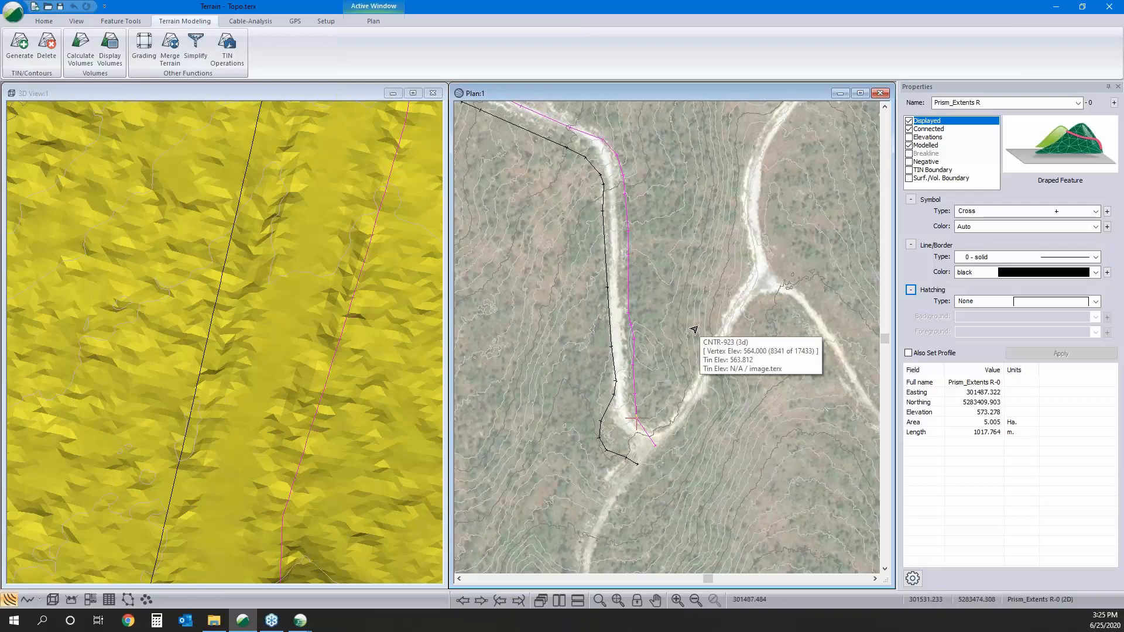
pyautogui.click(1055, 8)
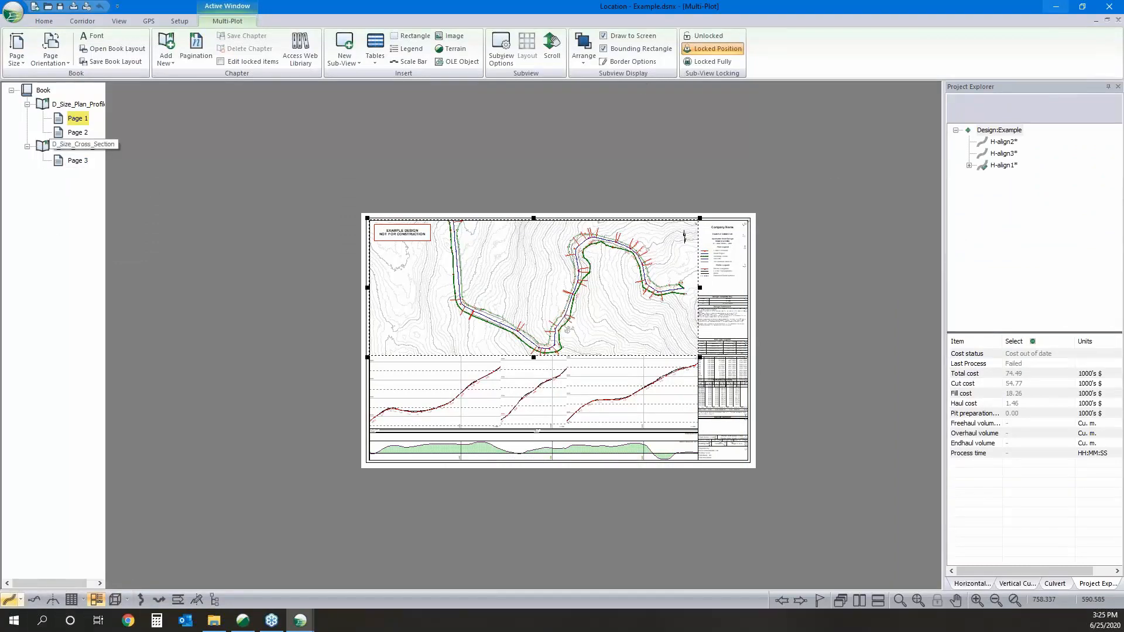
pyautogui.click(1107, 20)
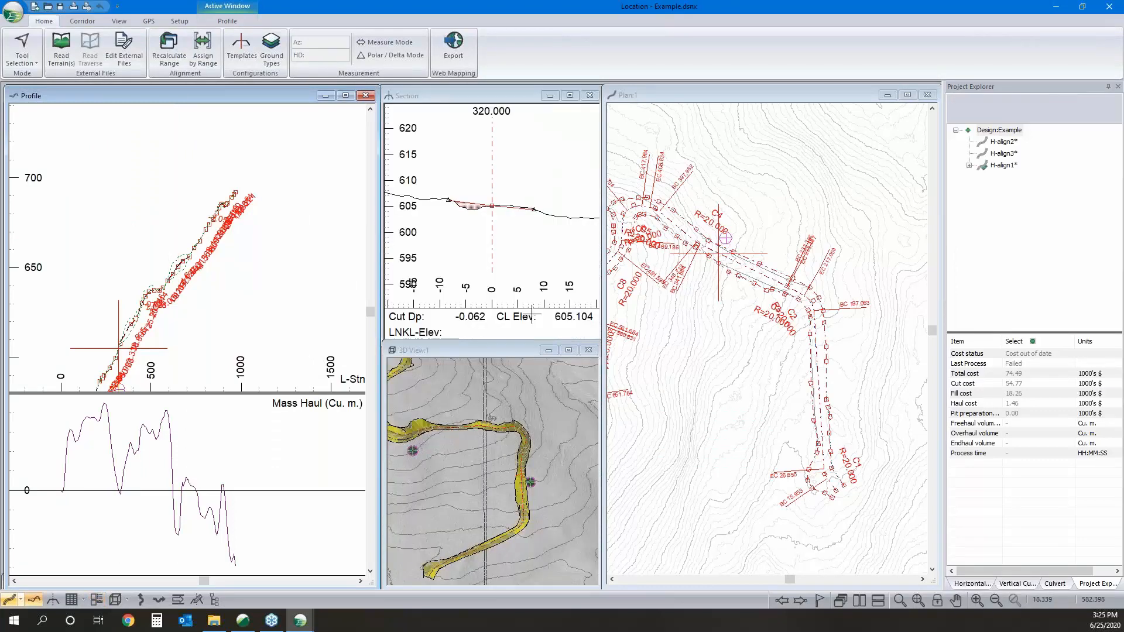
# - Draft a ground type RO named Existing Road with a fill expansion factor of .9, and discard it
pyautogui.click(271, 44)
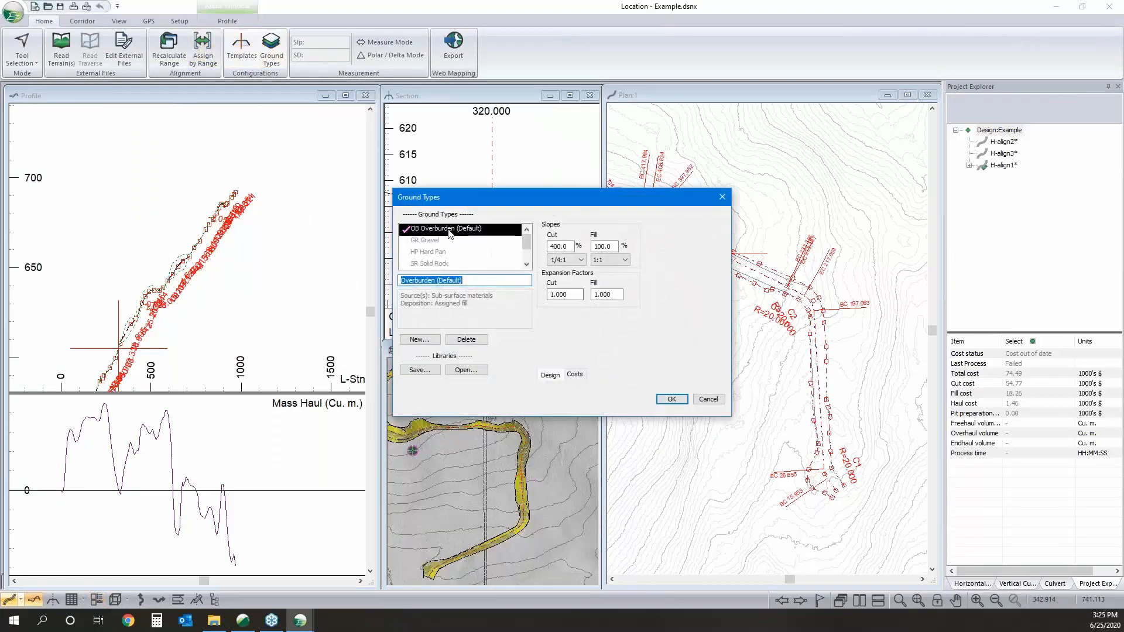
pyautogui.click(418, 345)
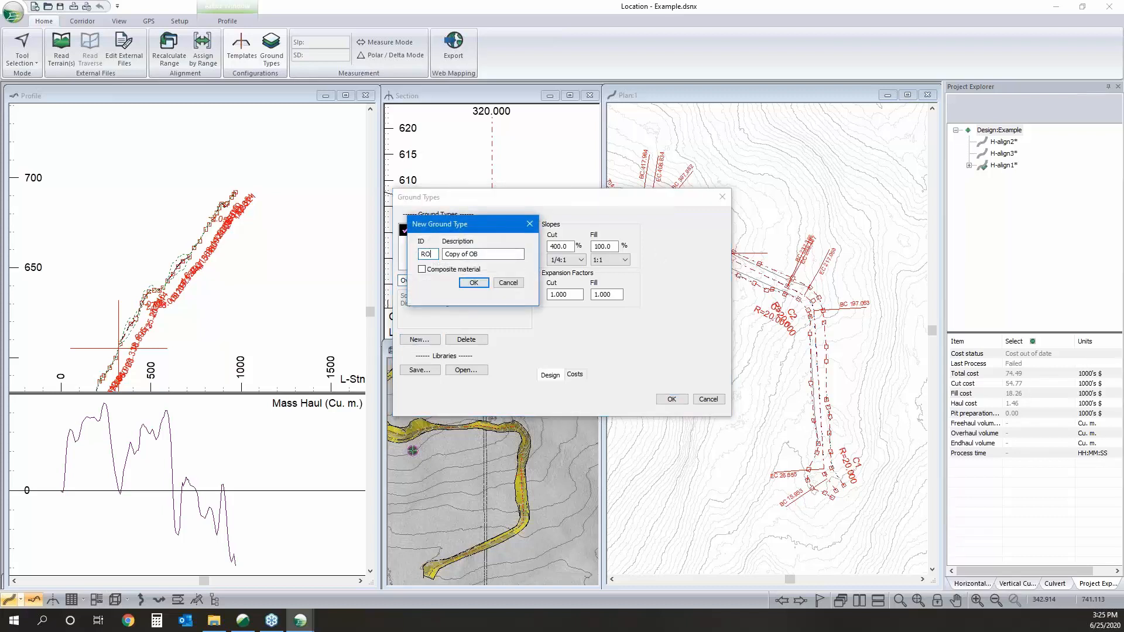
pyautogui.press('Tab')
pyautogui.write('E')
pyautogui.click(474, 282)
pyautogui.click(612, 294)
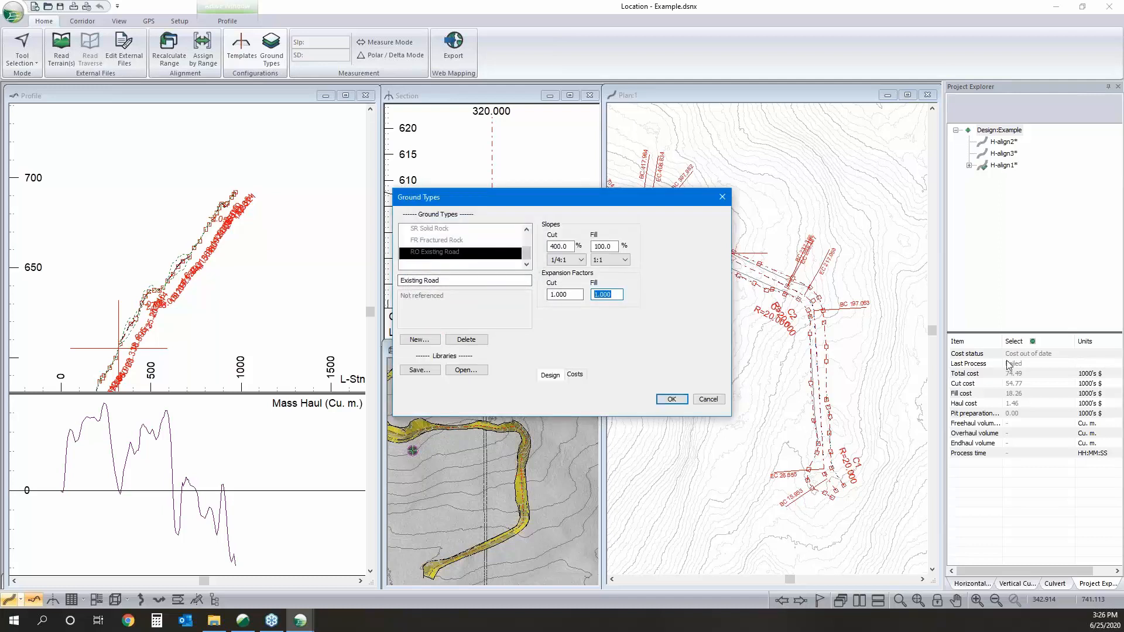
pyautogui.write('.9')
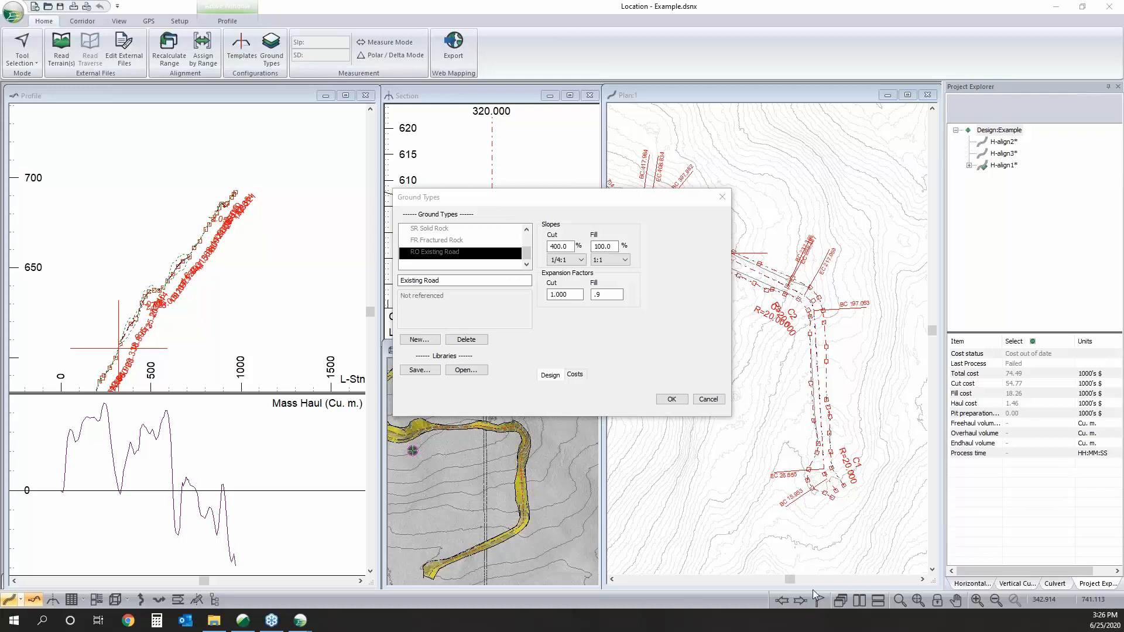
pyautogui.click(708, 400)
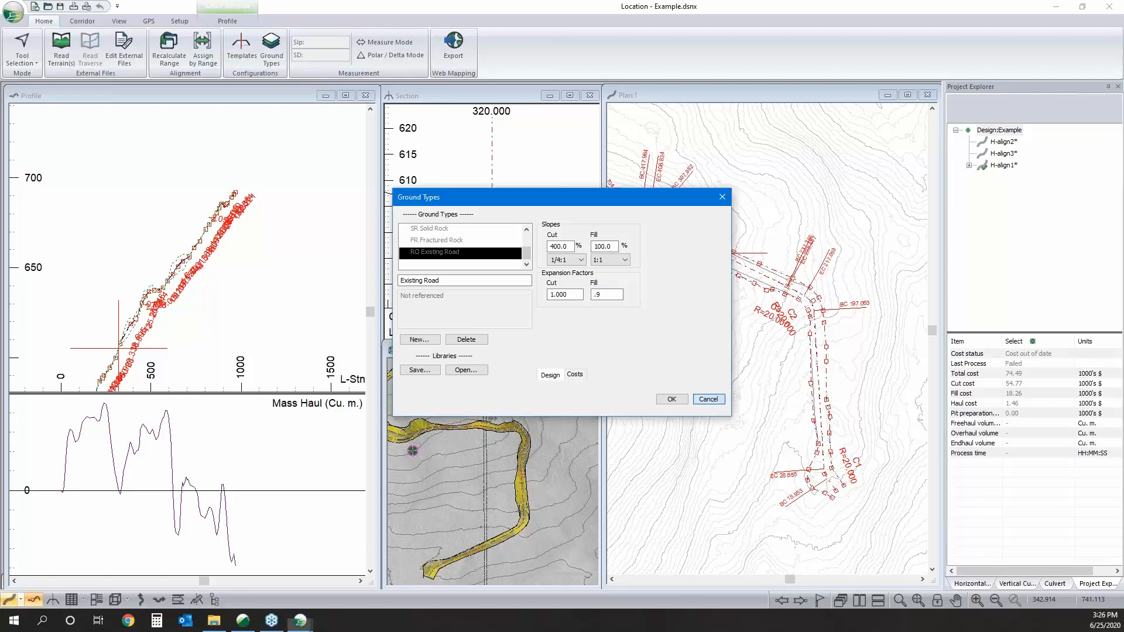
pyautogui.click(708, 400)
# - Try to export the design as a Softree-Terrain (*.terx) file limited to the current horizontal alignment, and cancel the export
pyautogui.click(836, 392)
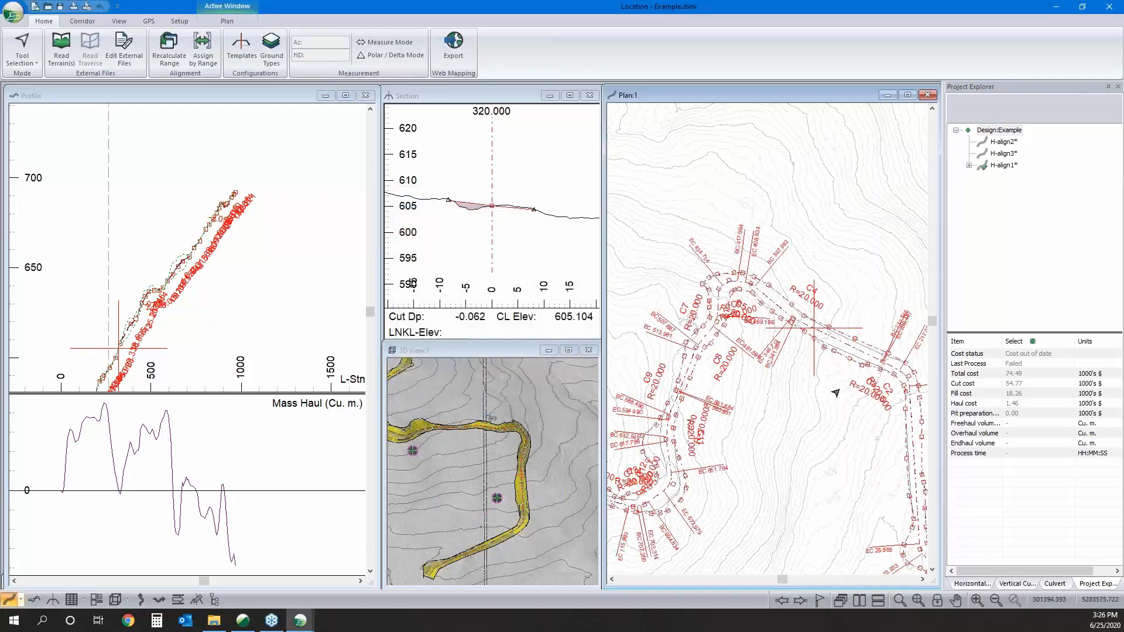
pyautogui.moveTo(835, 392)
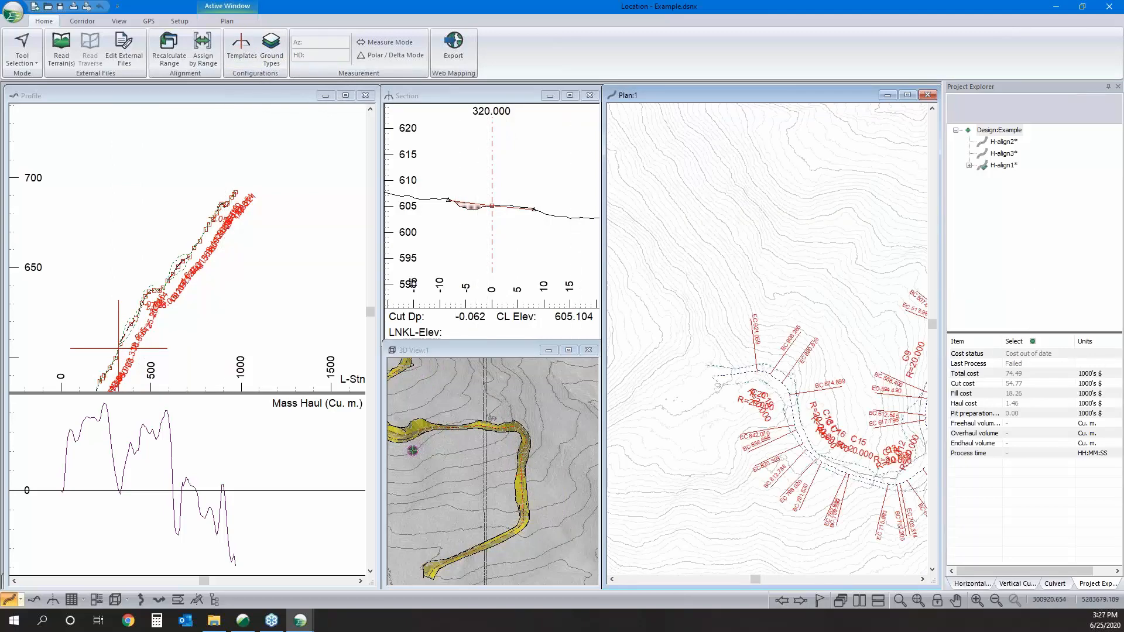
pyautogui.click(13, 11)
pyautogui.click(49, 121)
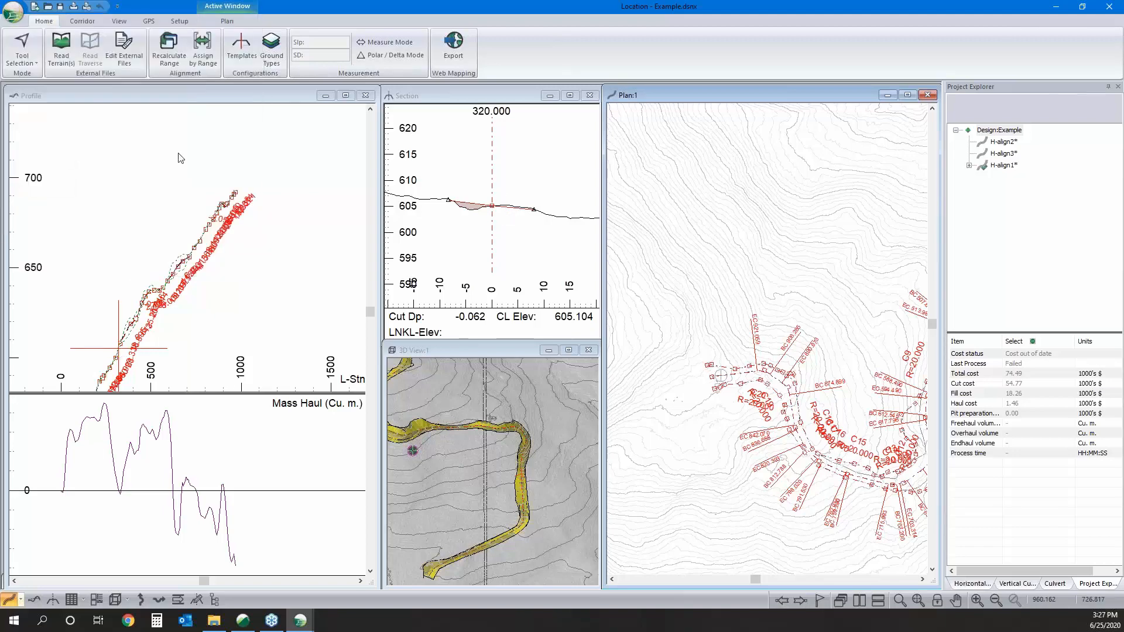
pyautogui.click(515, 481)
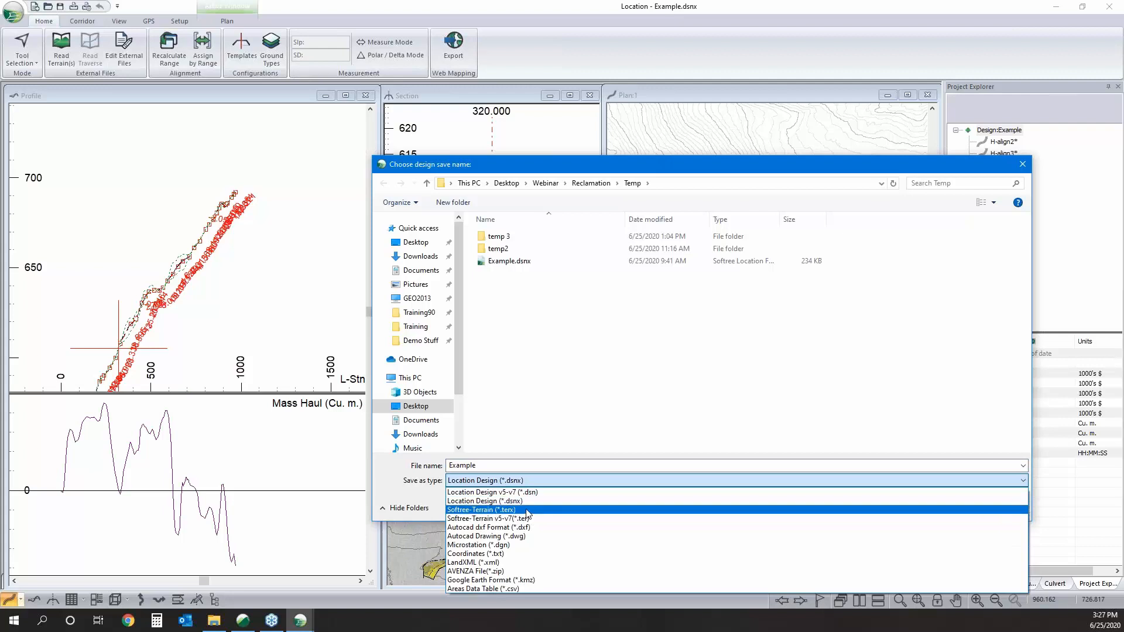
pyautogui.click(531, 512)
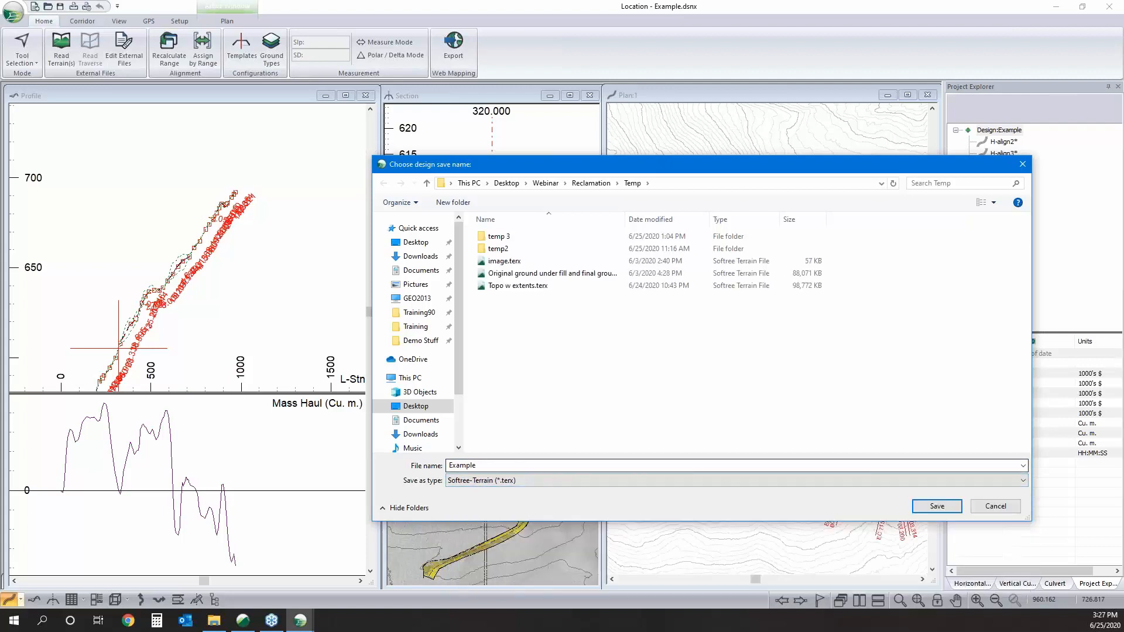
pyautogui.click(572, 465)
pyautogui.click(569, 465)
pyautogui.click(954, 507)
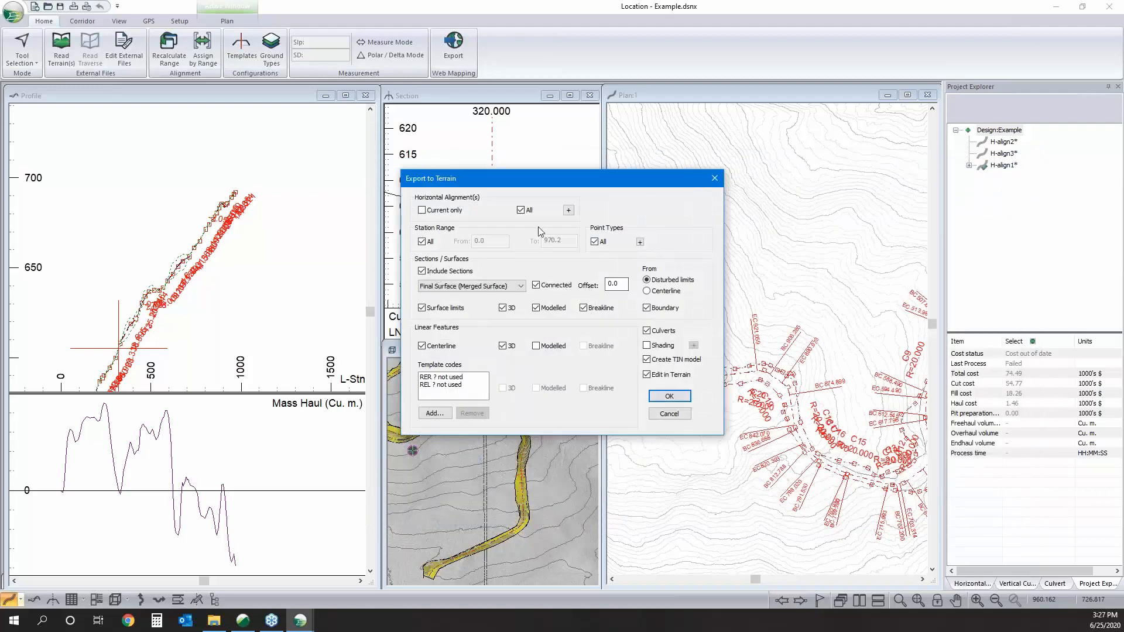
pyautogui.click(421, 209)
pyautogui.click(669, 414)
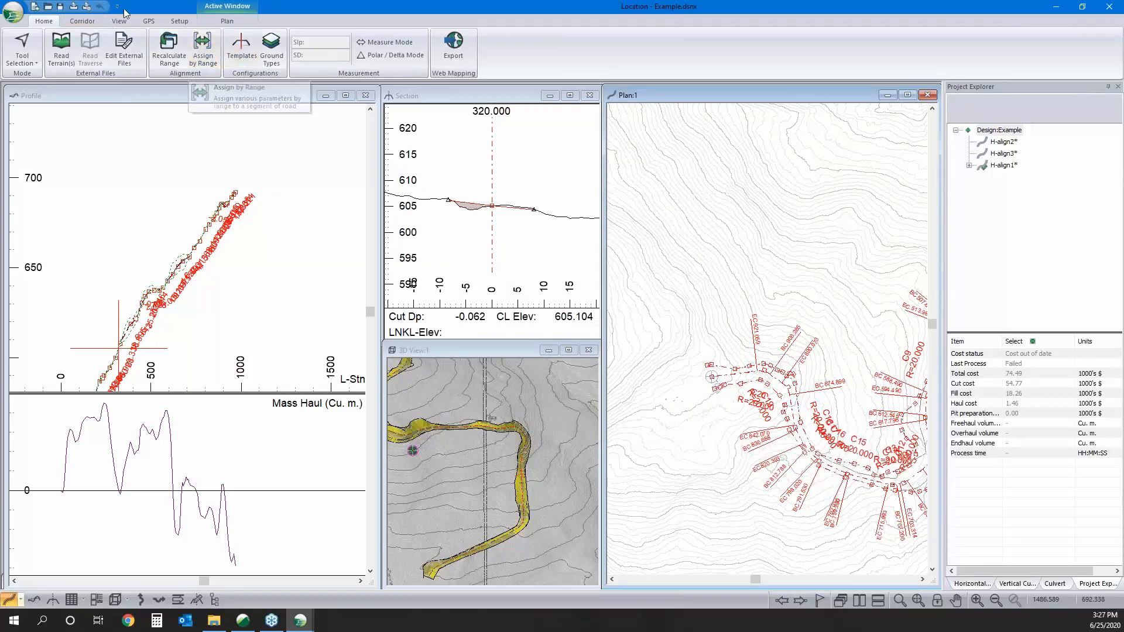
# - Switch to Terrain and look at the Merge Terrain options for Topo.terx without merging a file
pyautogui.click(246, 623)
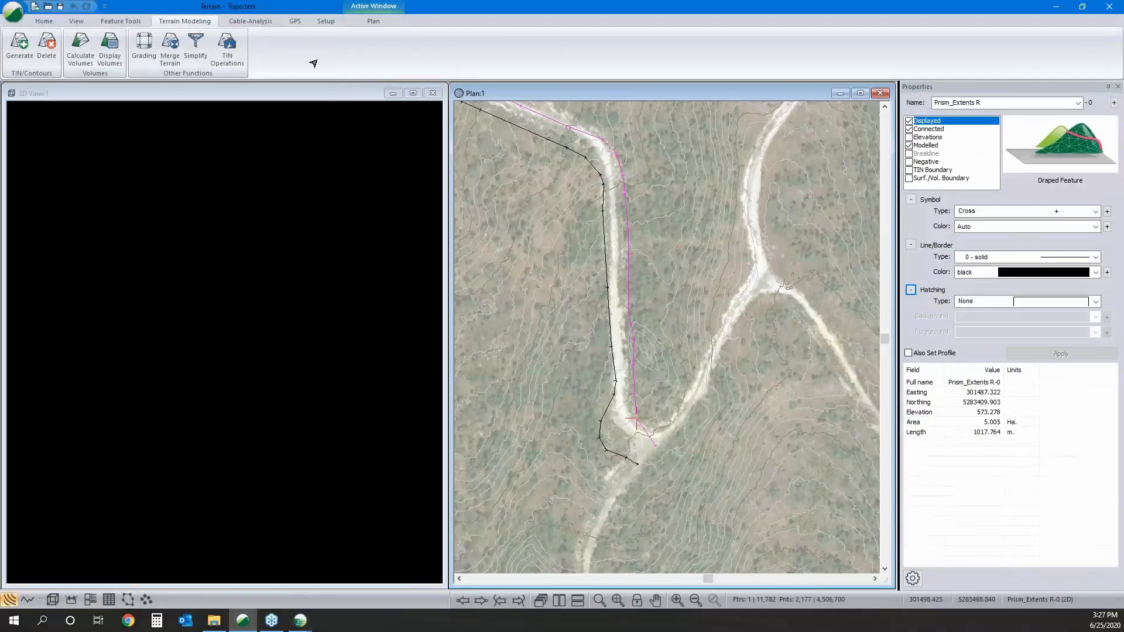
pyautogui.click(171, 58)
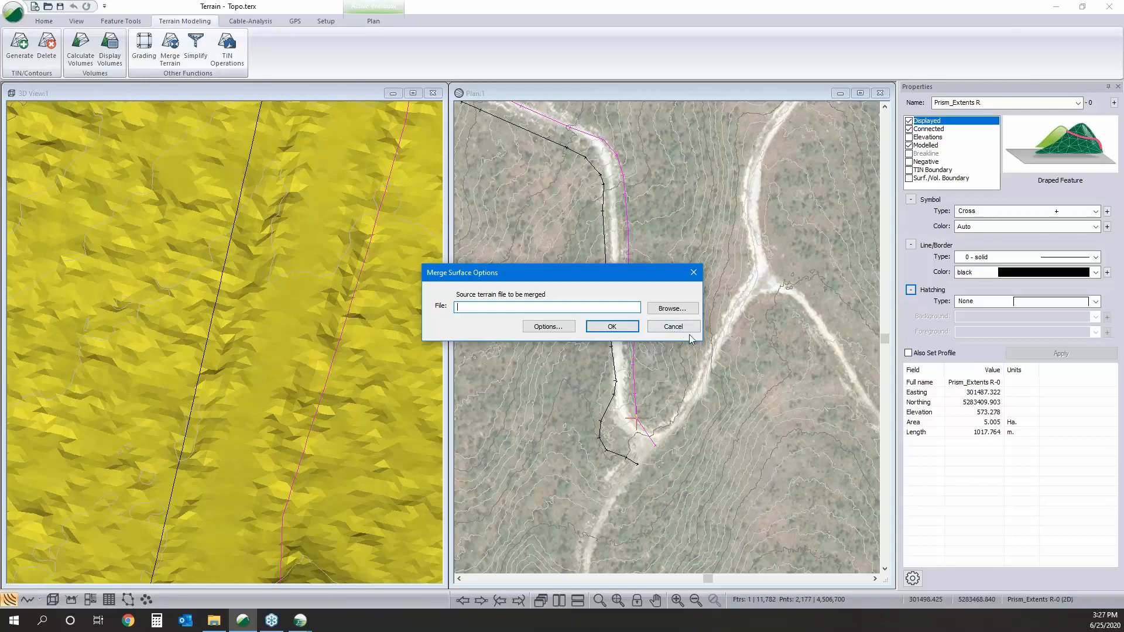
pyautogui.click(673, 326)
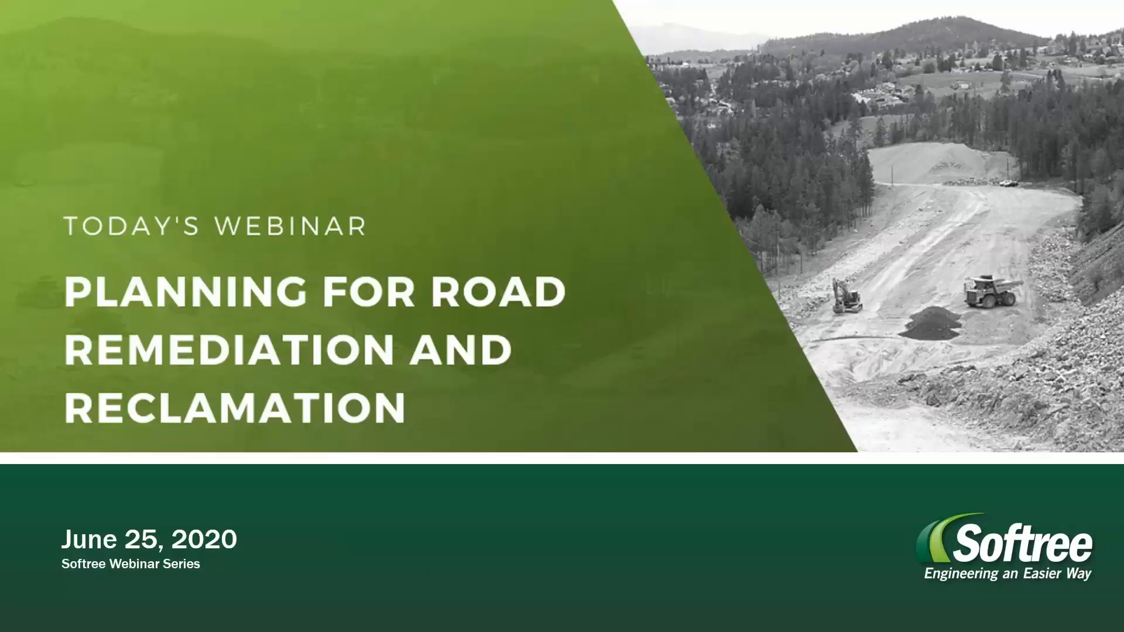